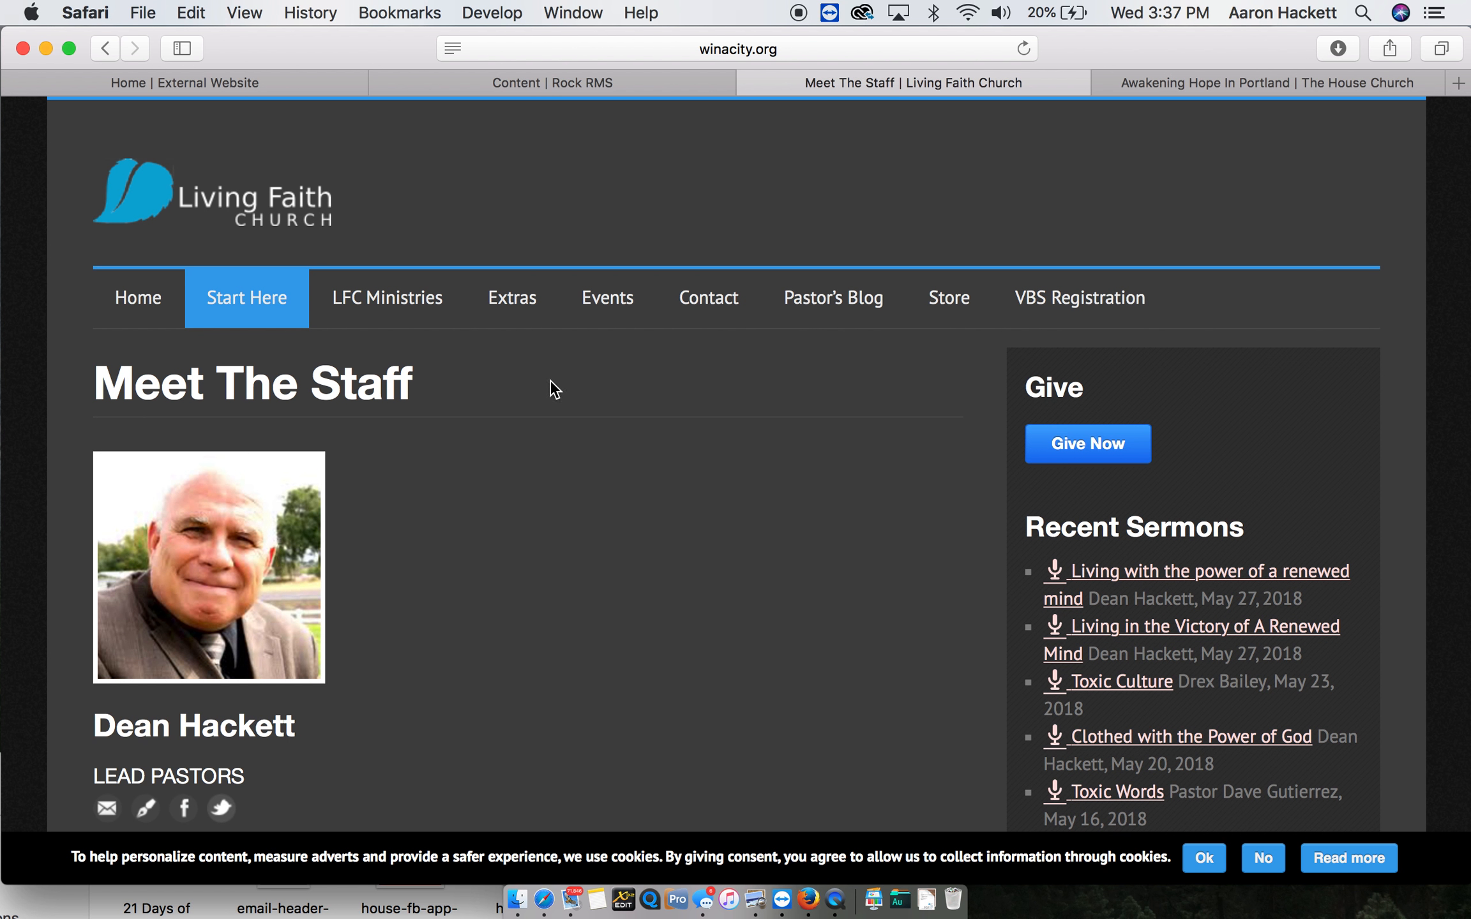
- Switch to the External Website homepage and display its page zones
click(217, 84)
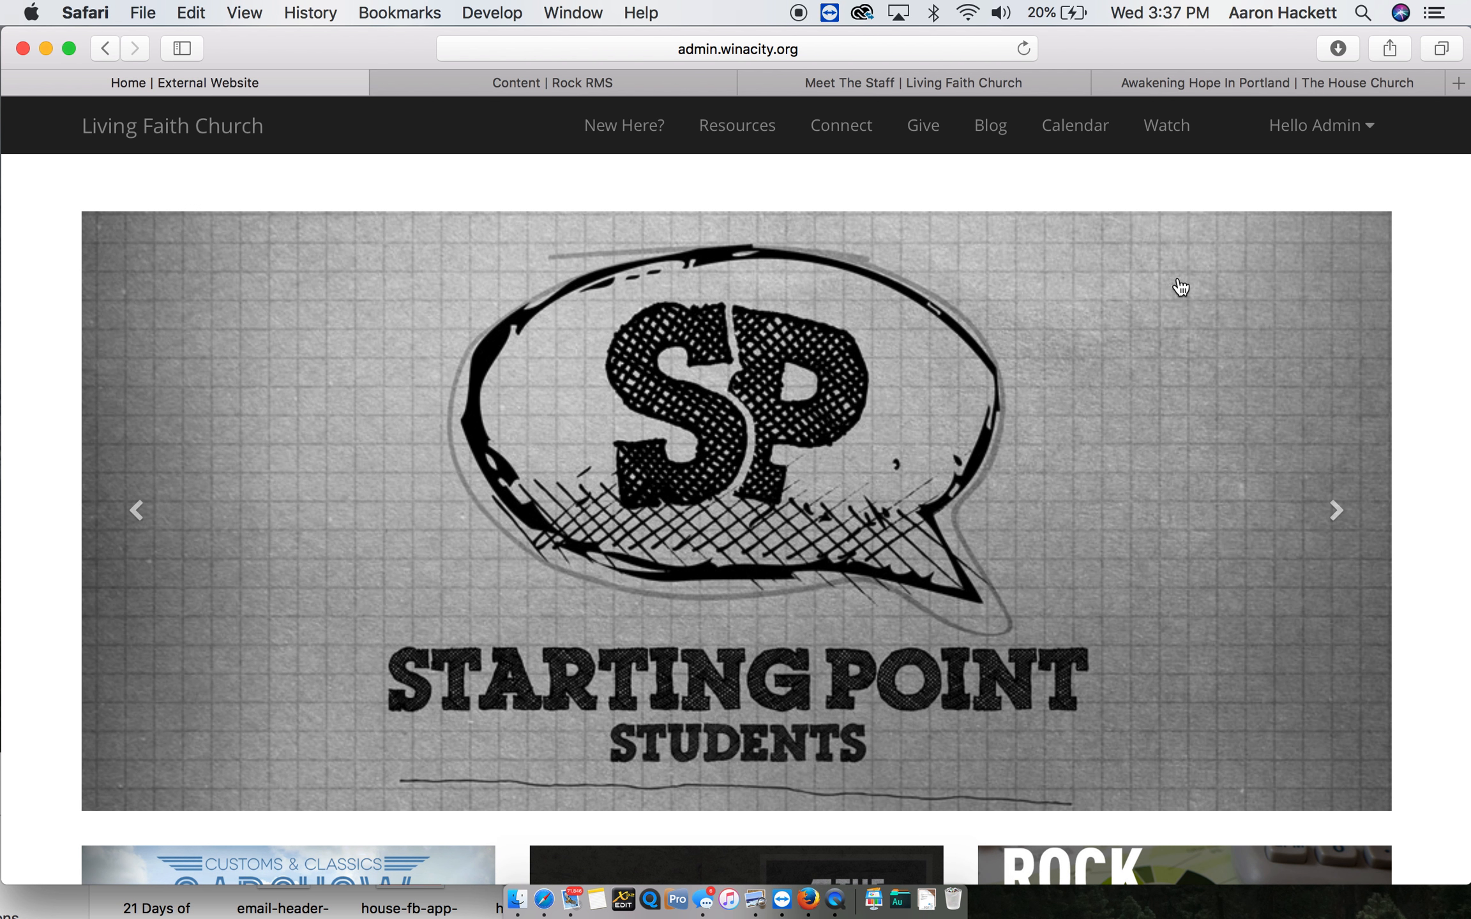
mouse_move(998, 863)
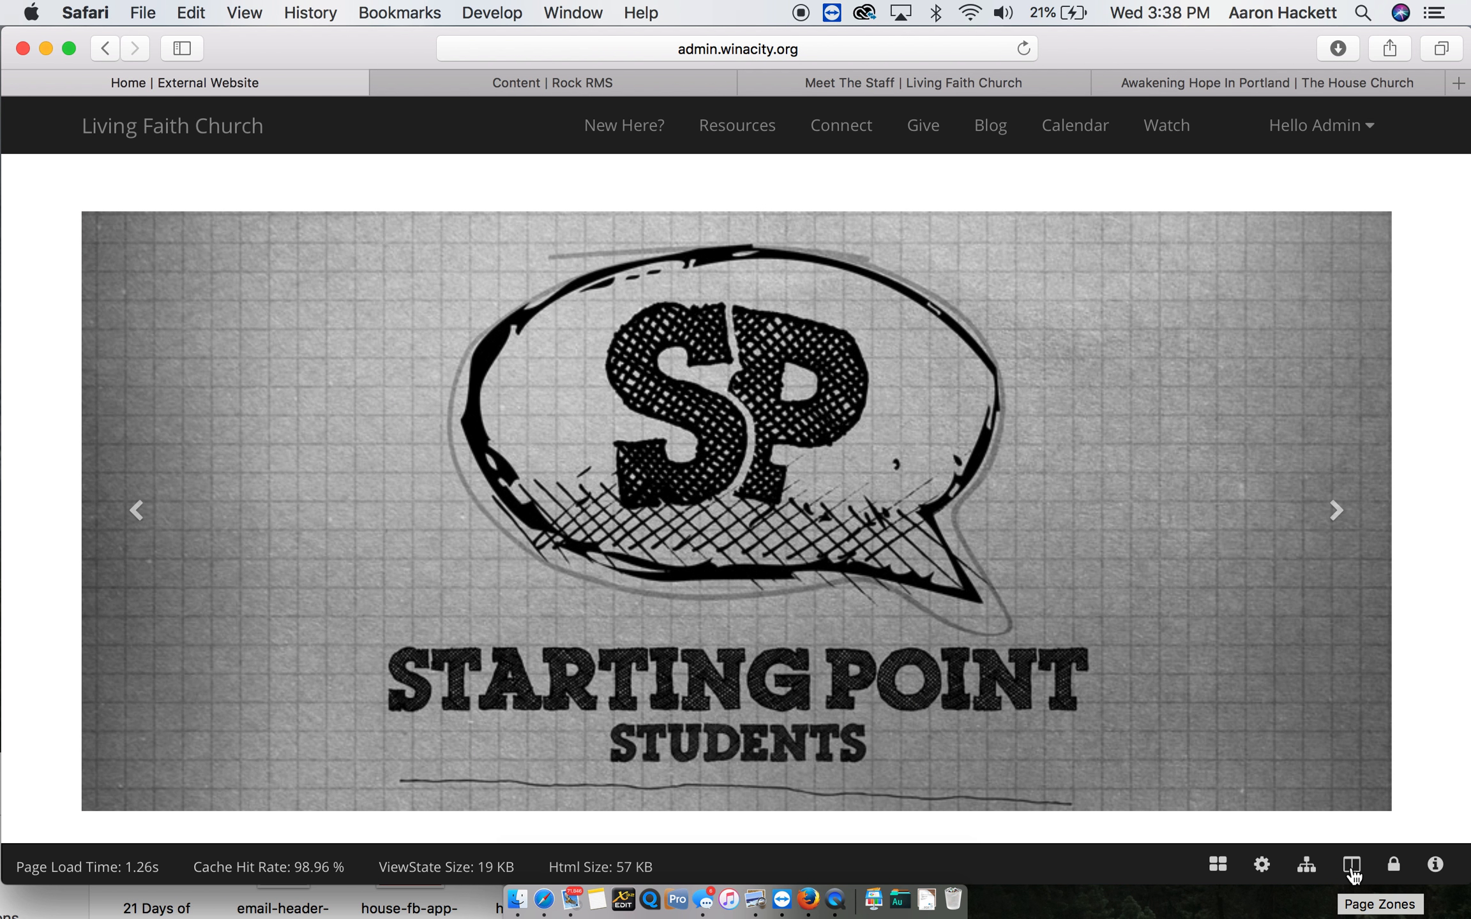
click(1352, 875)
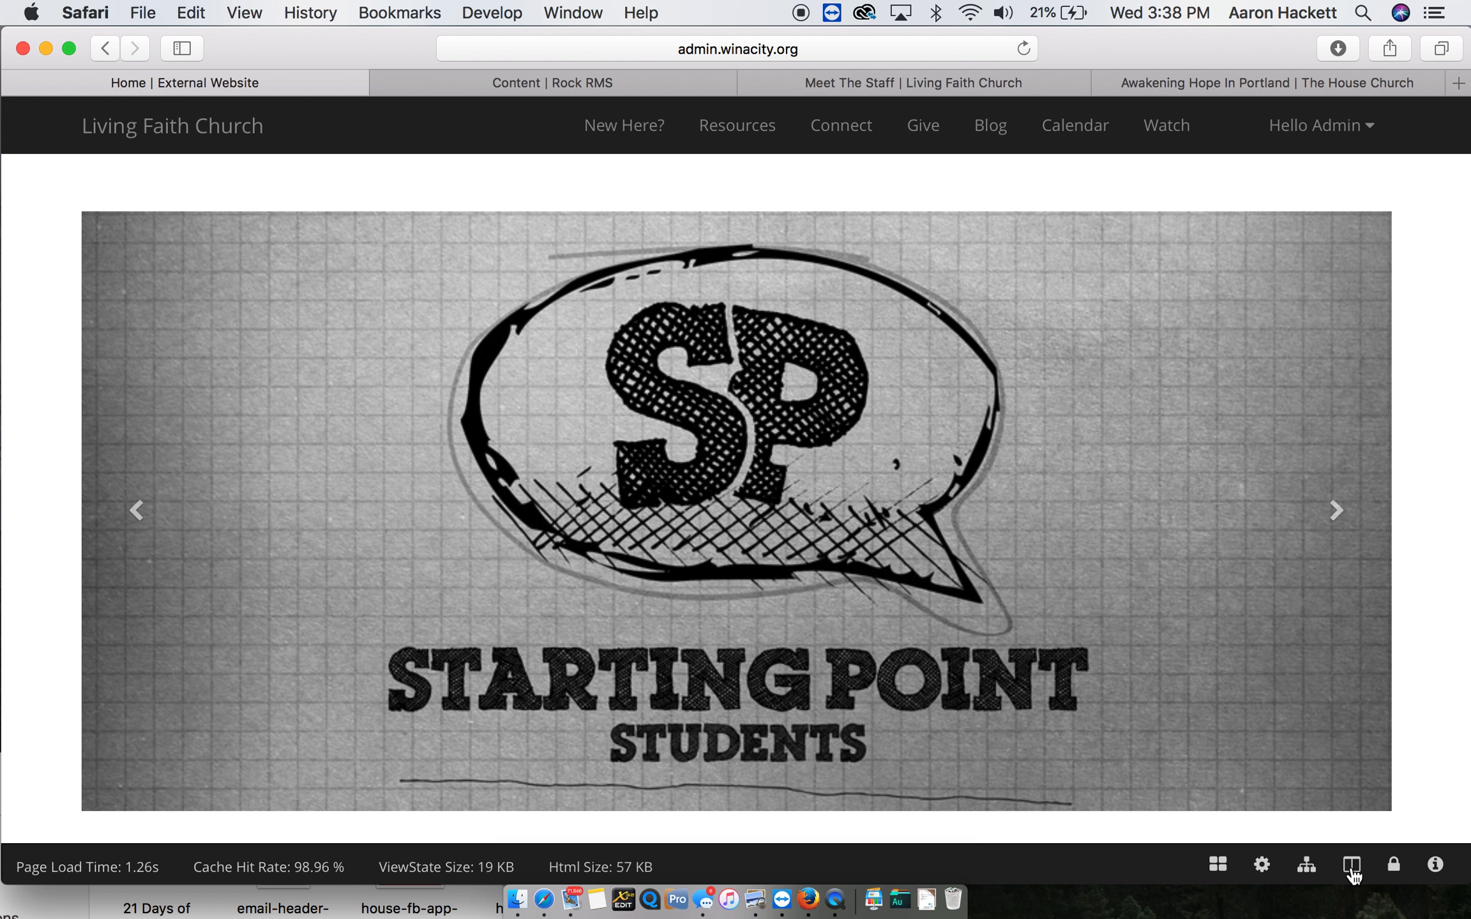
- Examine the zones laid out on the homepage, from the header and Feature zone down through the lower sections to the footer
scroll(565, 486, down, 5)
scroll(568, 488, down, 2)
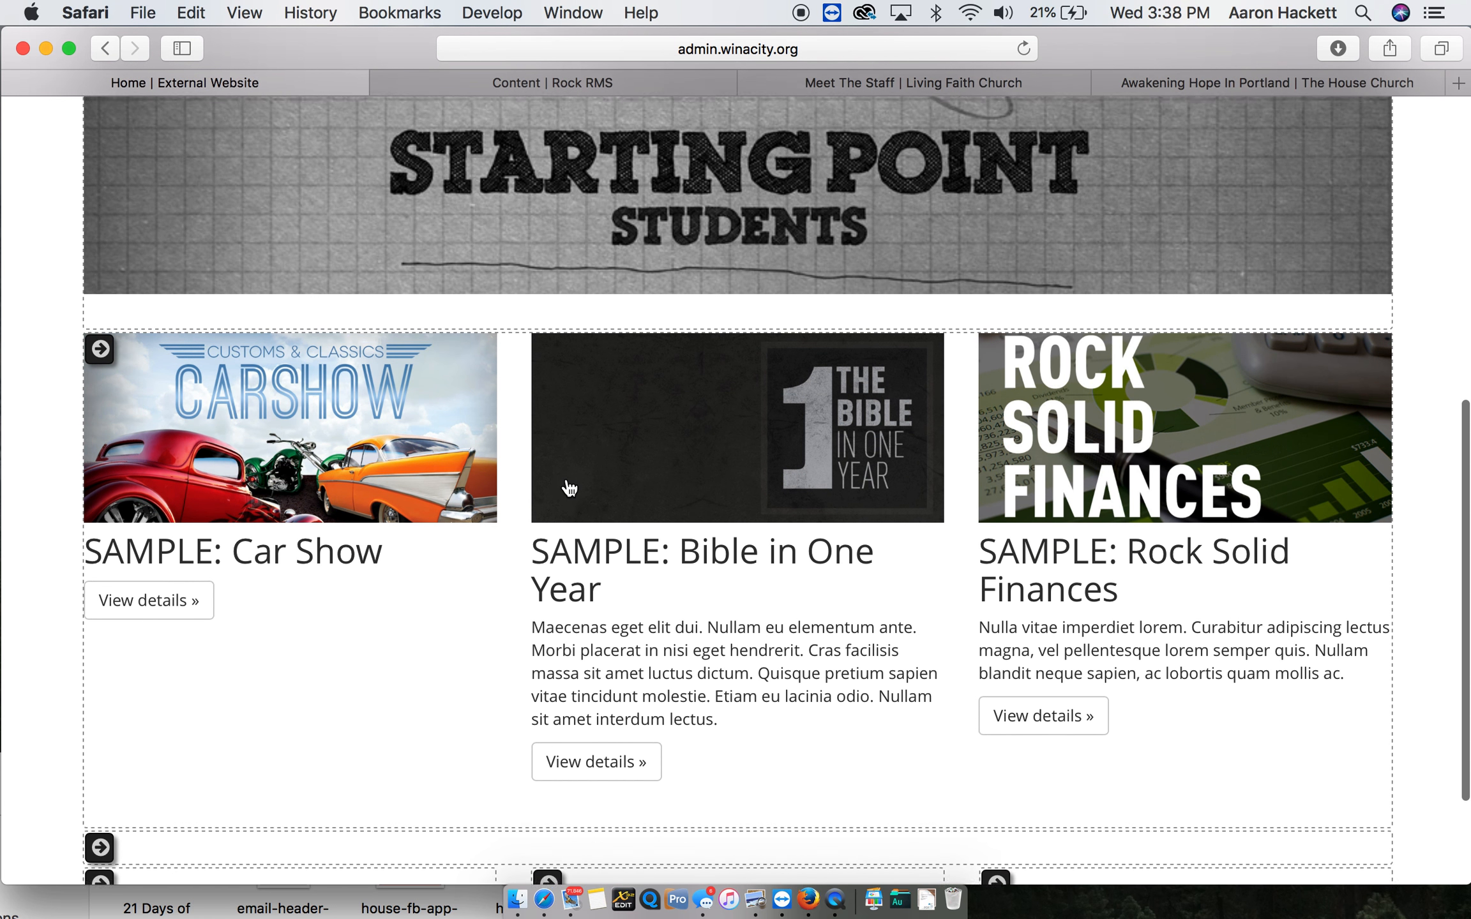
scroll(568, 489, up, 10)
mouse_move(100, 262)
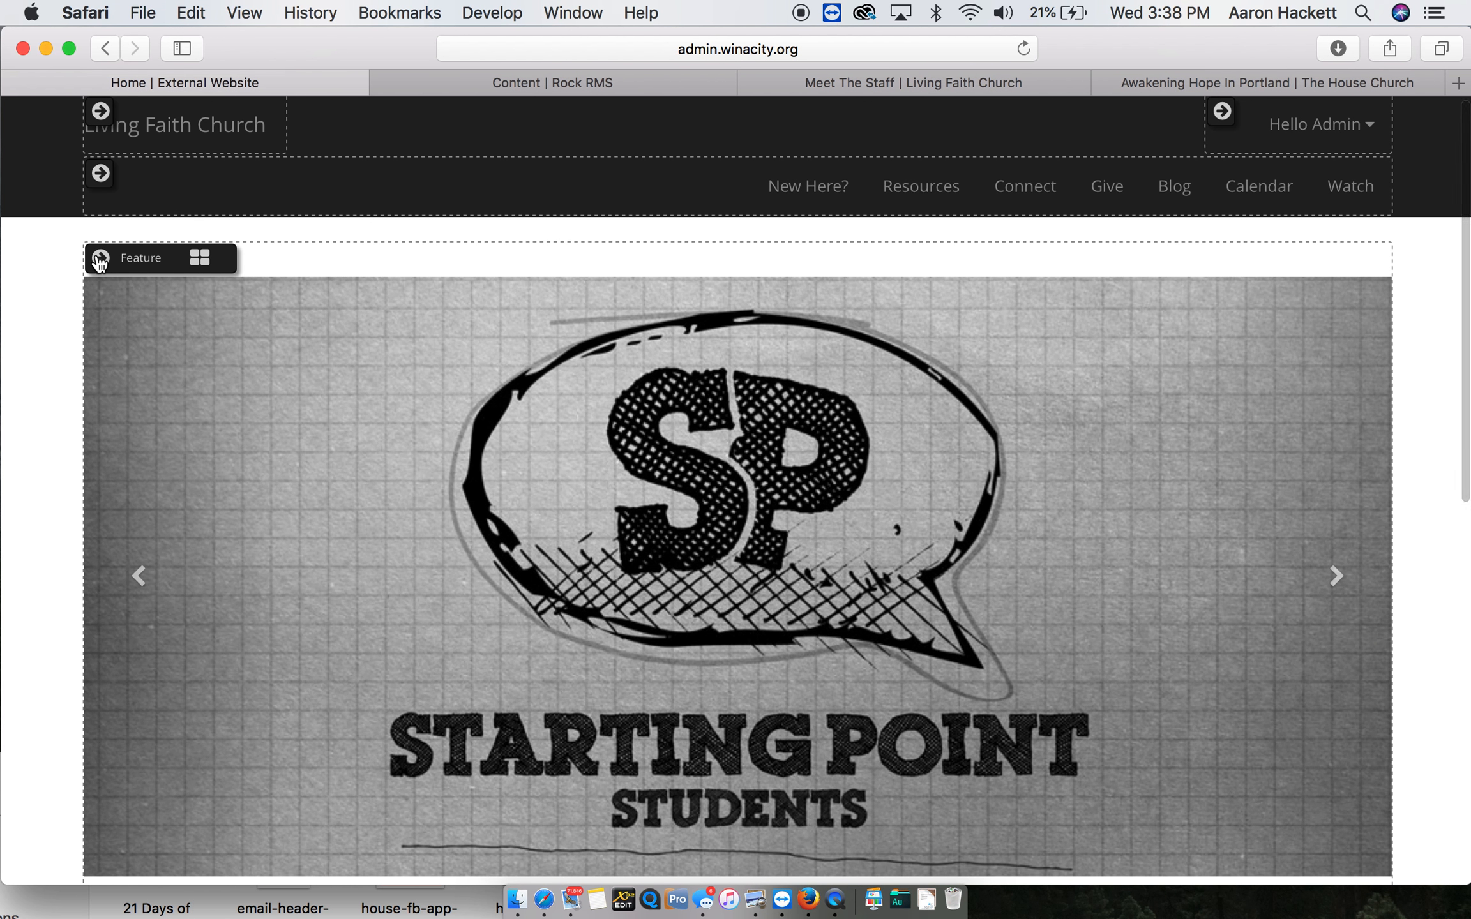
scroll(291, 529, down, 3)
scroll(290, 529, down, 3)
mouse_move(291, 528)
scroll(255, 603, down, 3)
scroll(255, 603, down, 3)
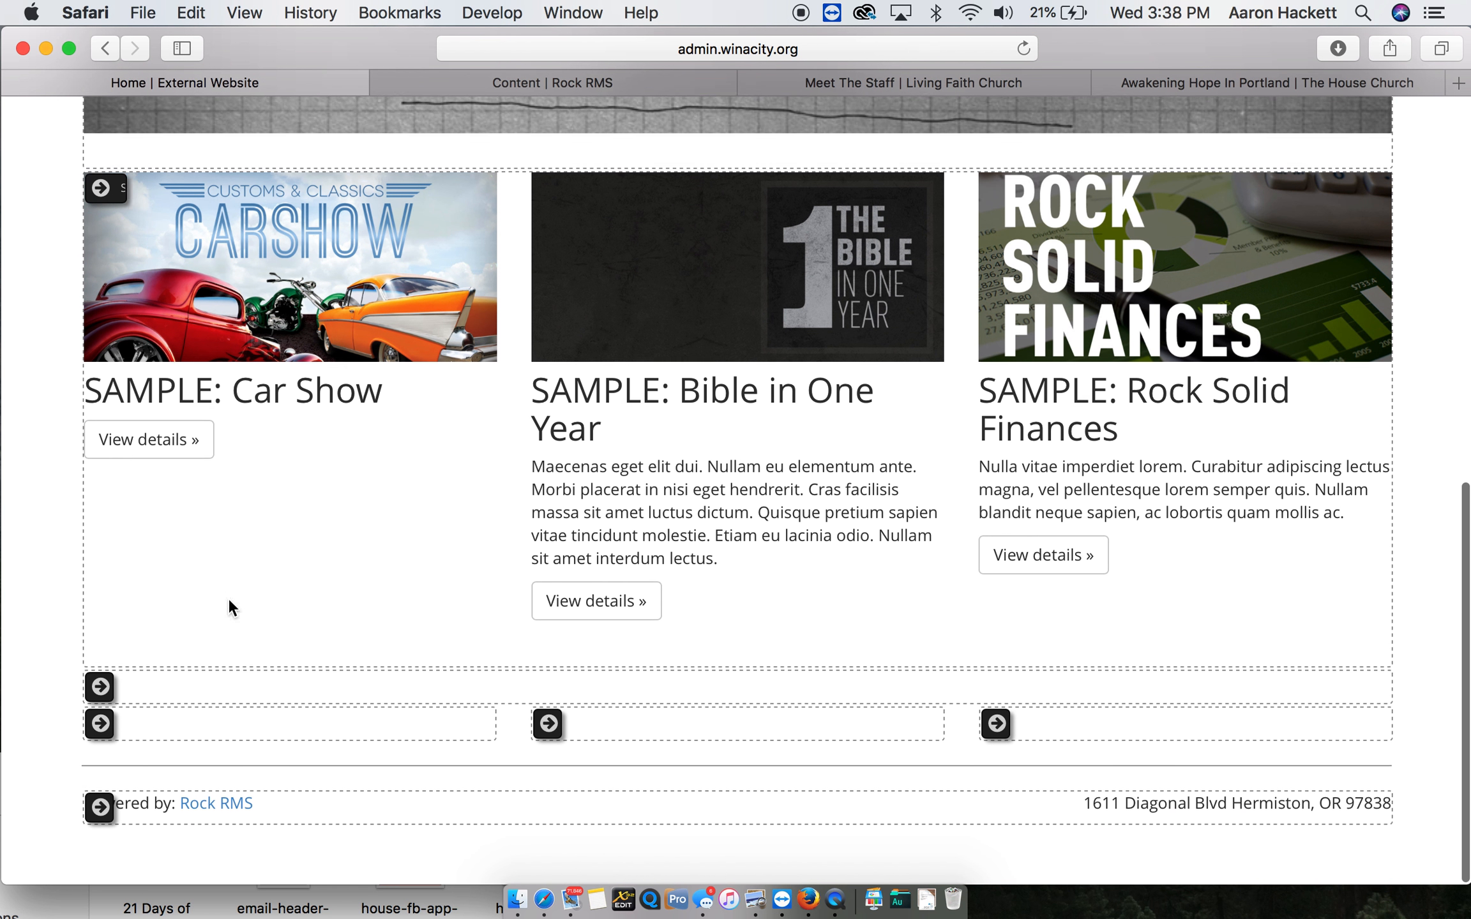
mouse_move(104, 691)
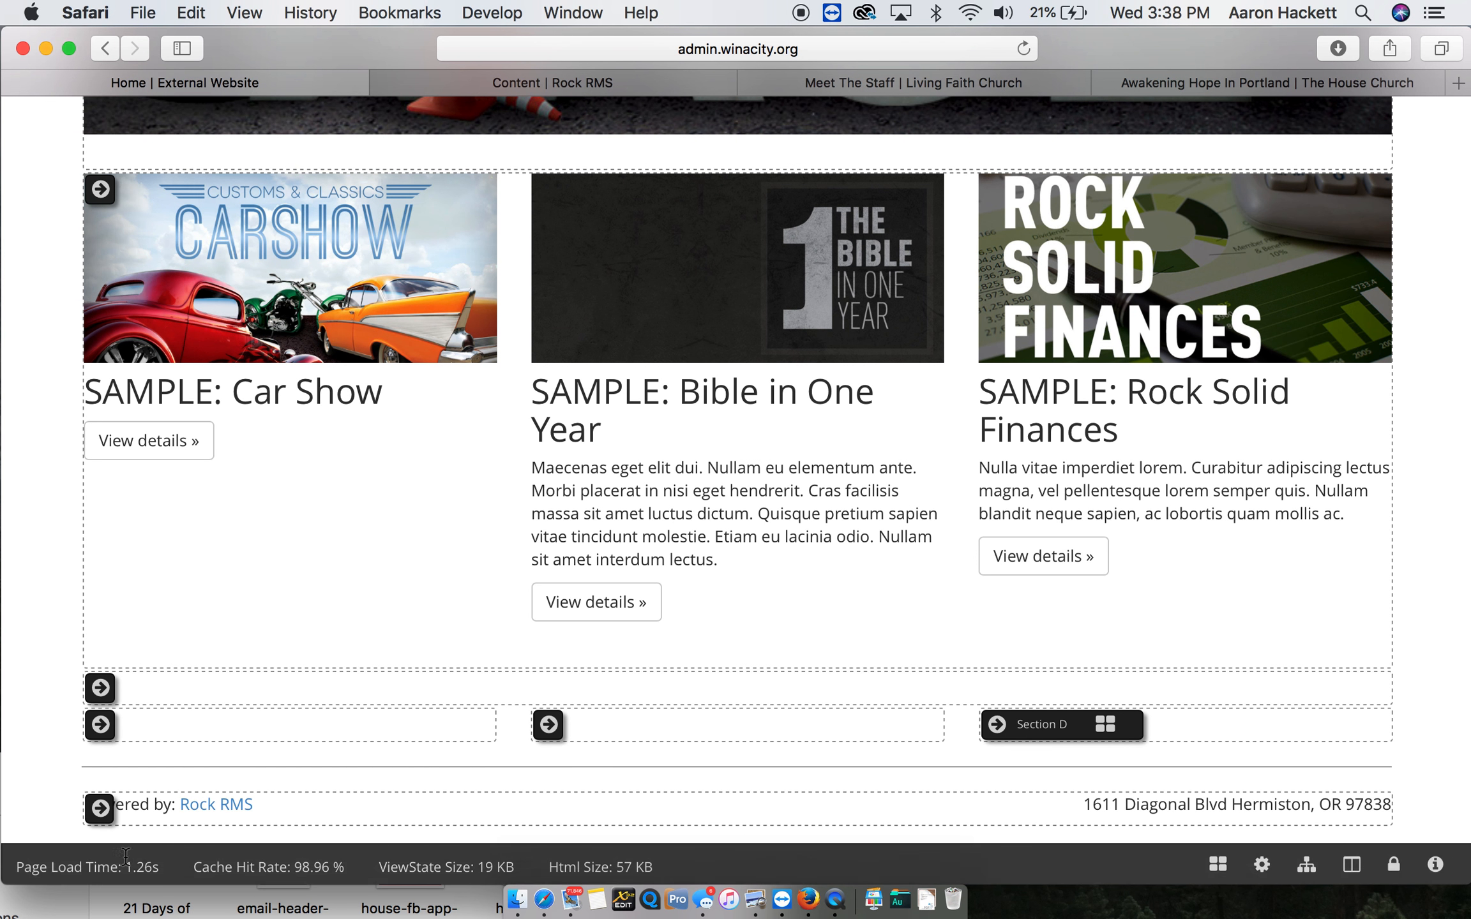
mouse_move(192, 822)
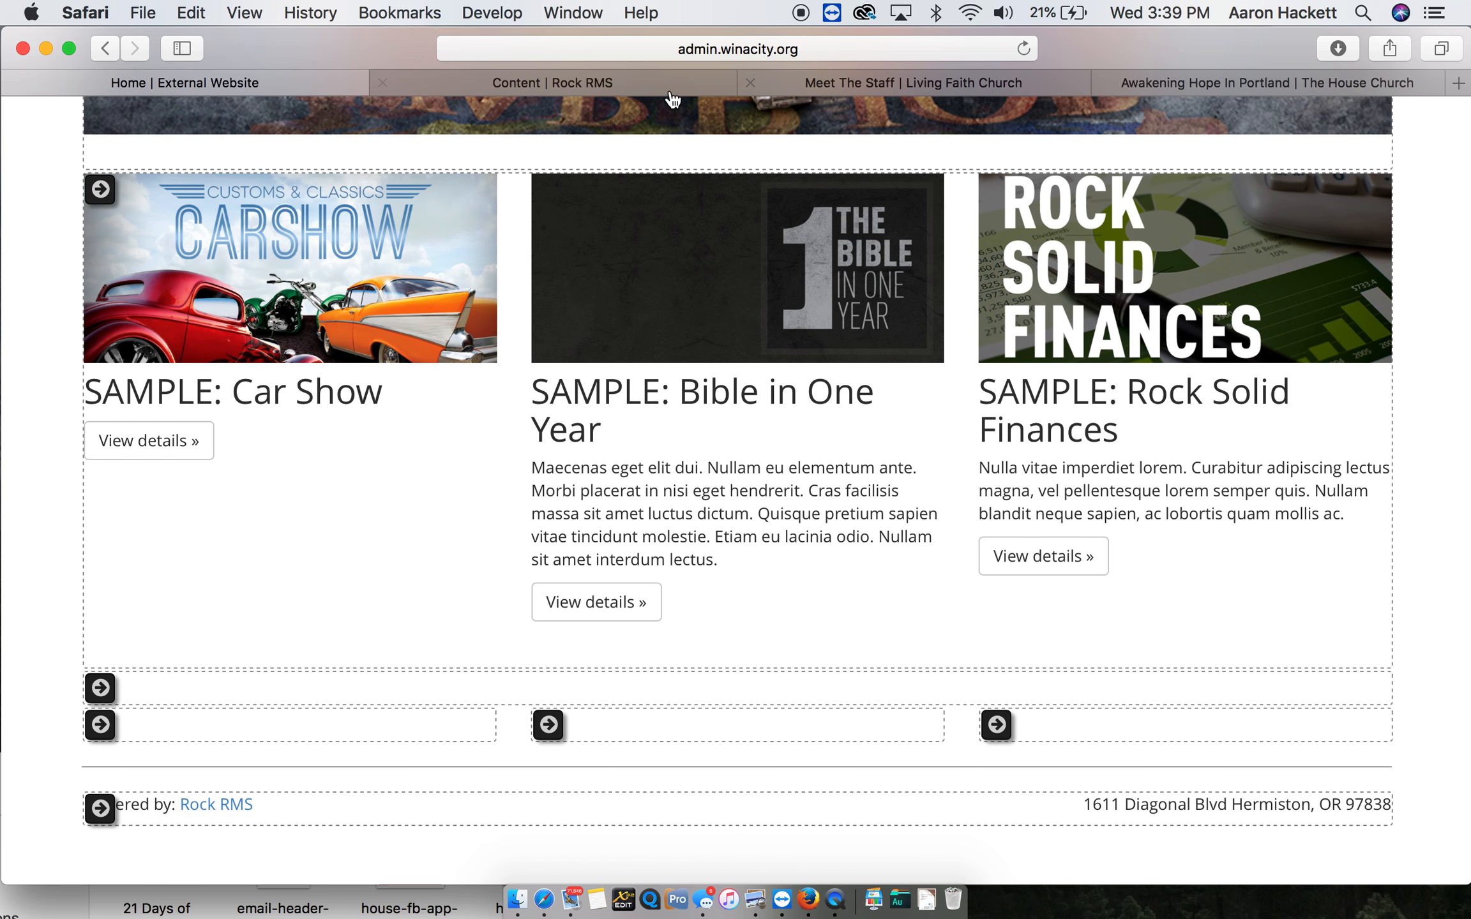
- Check the footer layout of the Meet The Staff page for comparison and return to the External Website homepage
click(833, 82)
scroll(679, 620, down, 8)
scroll(545, 644, down, 20)
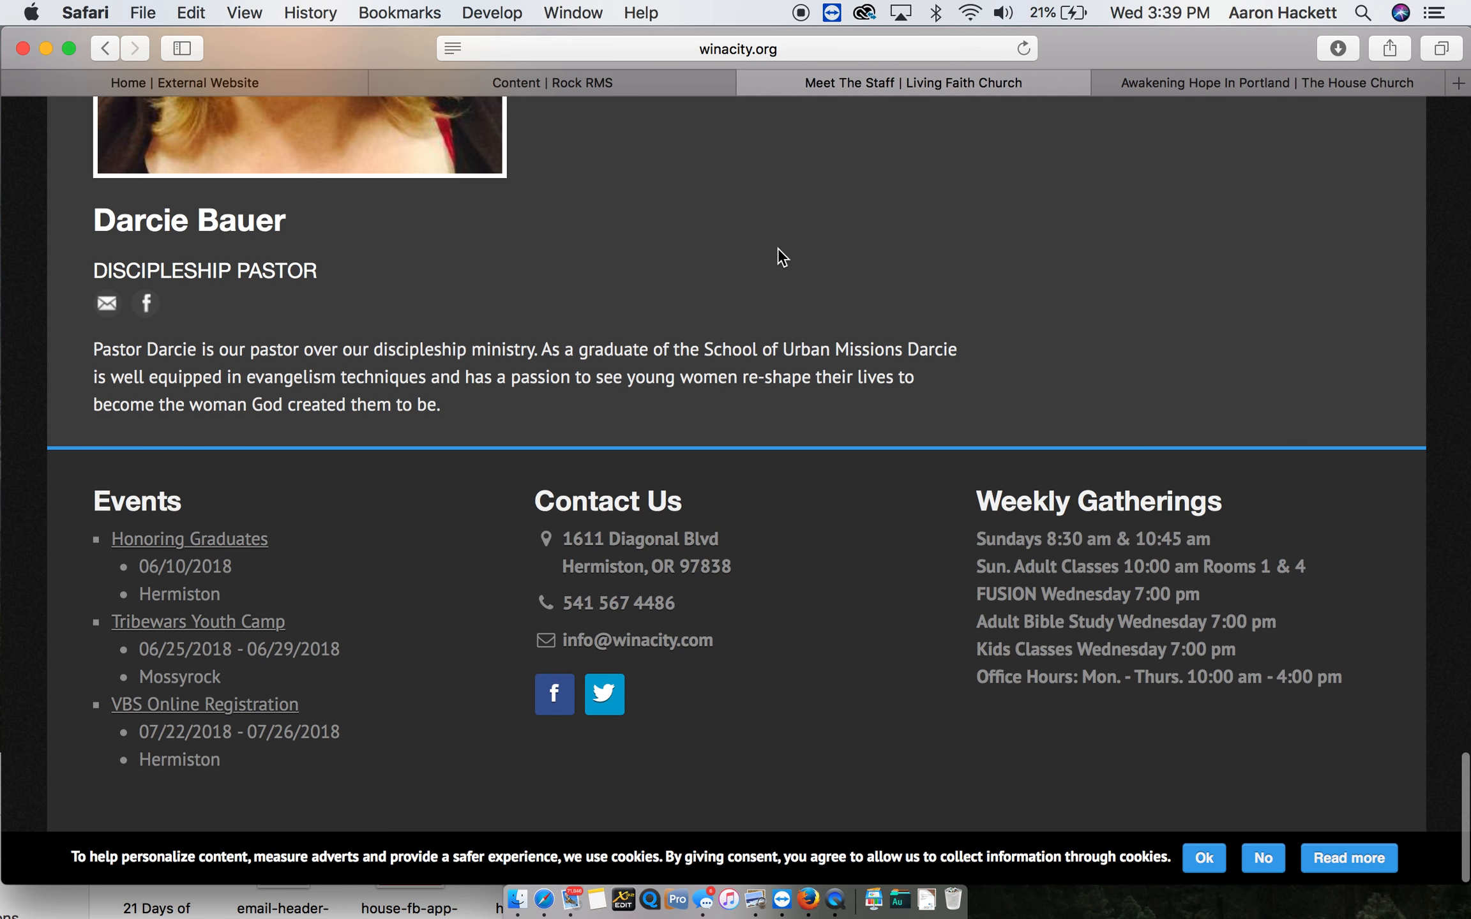
click(272, 85)
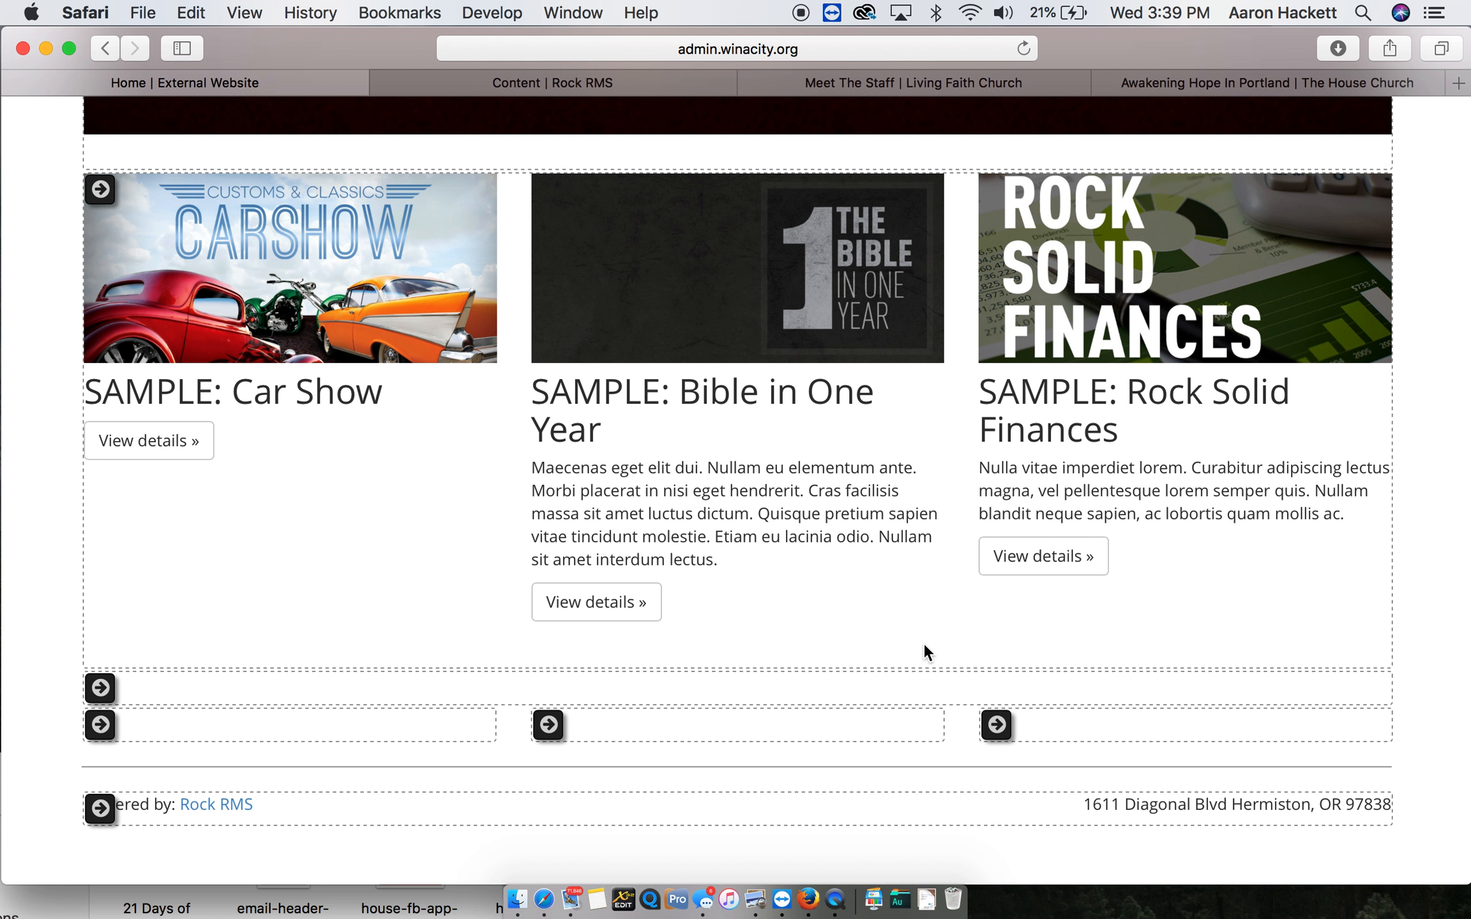
- Add an HTML Content block named Test to the Section C zone of the current page
mouse_move(211, 690)
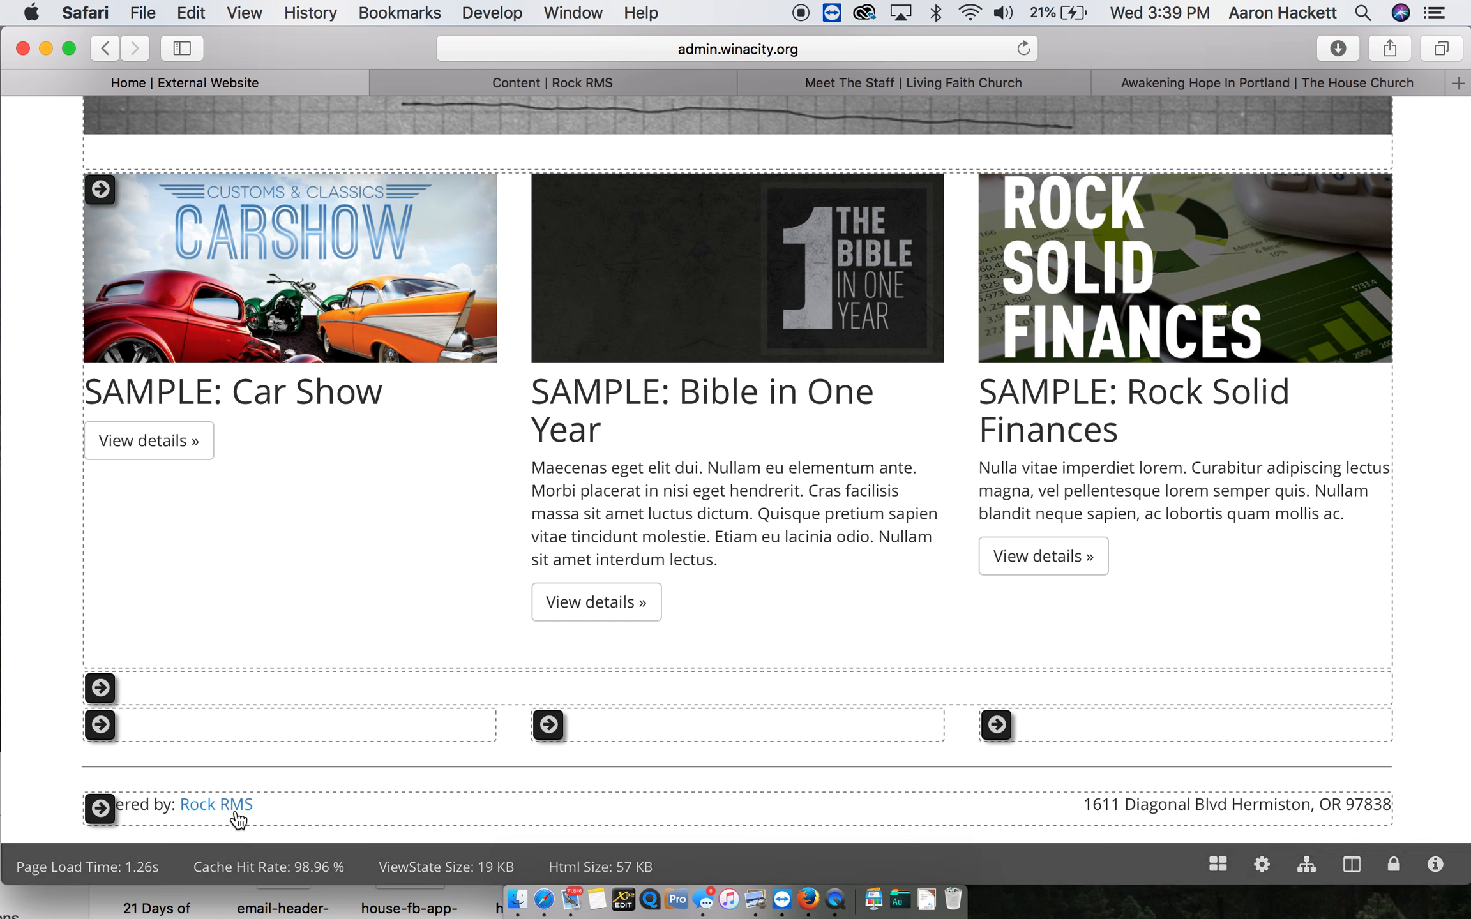
scroll(438, 688, up, 3)
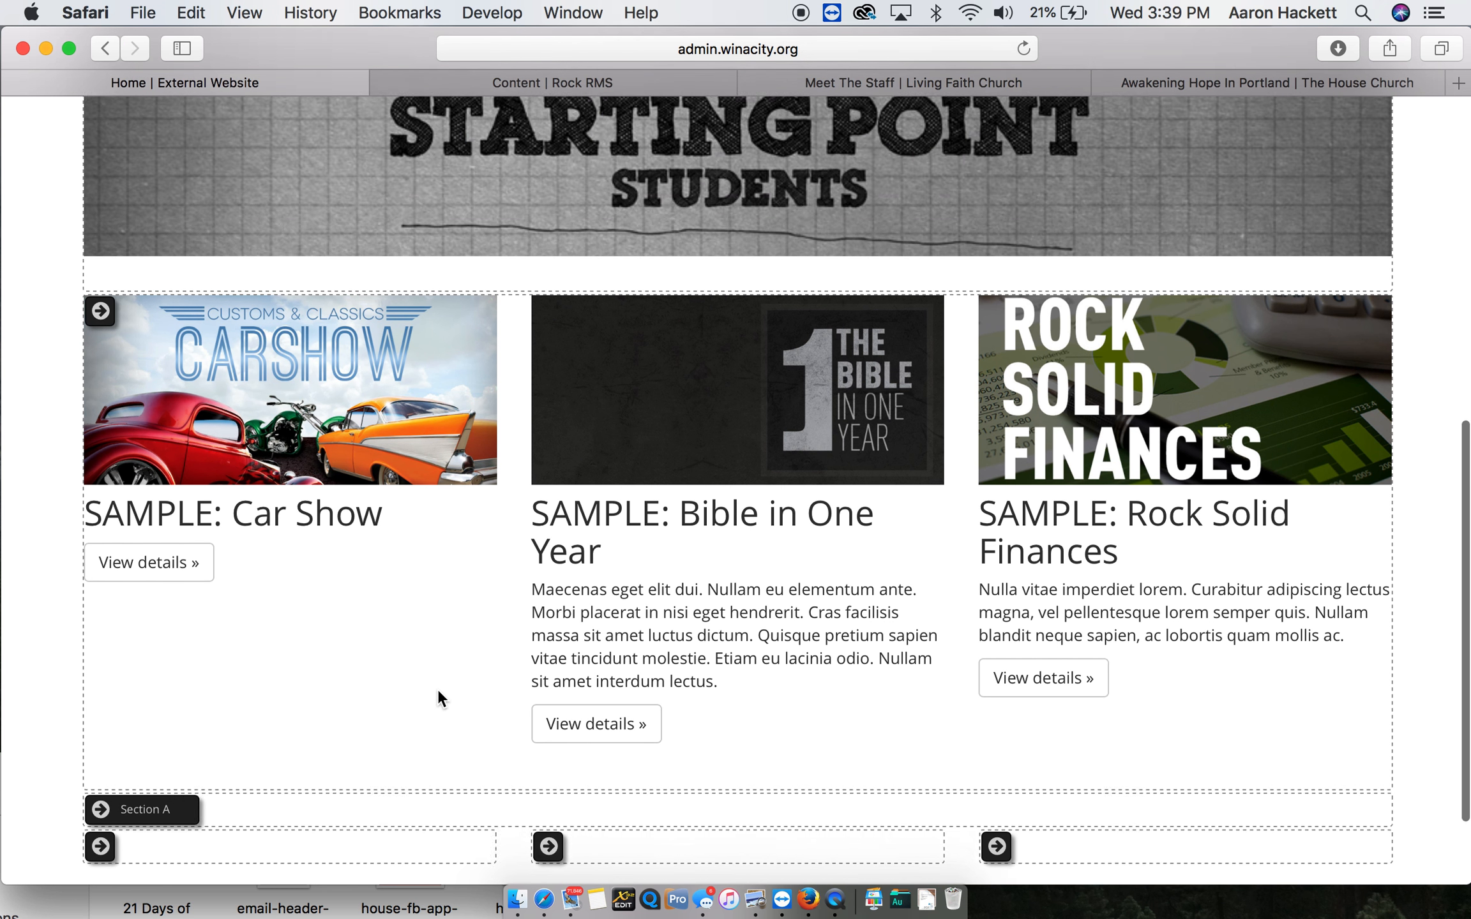
scroll(438, 688, up, 2)
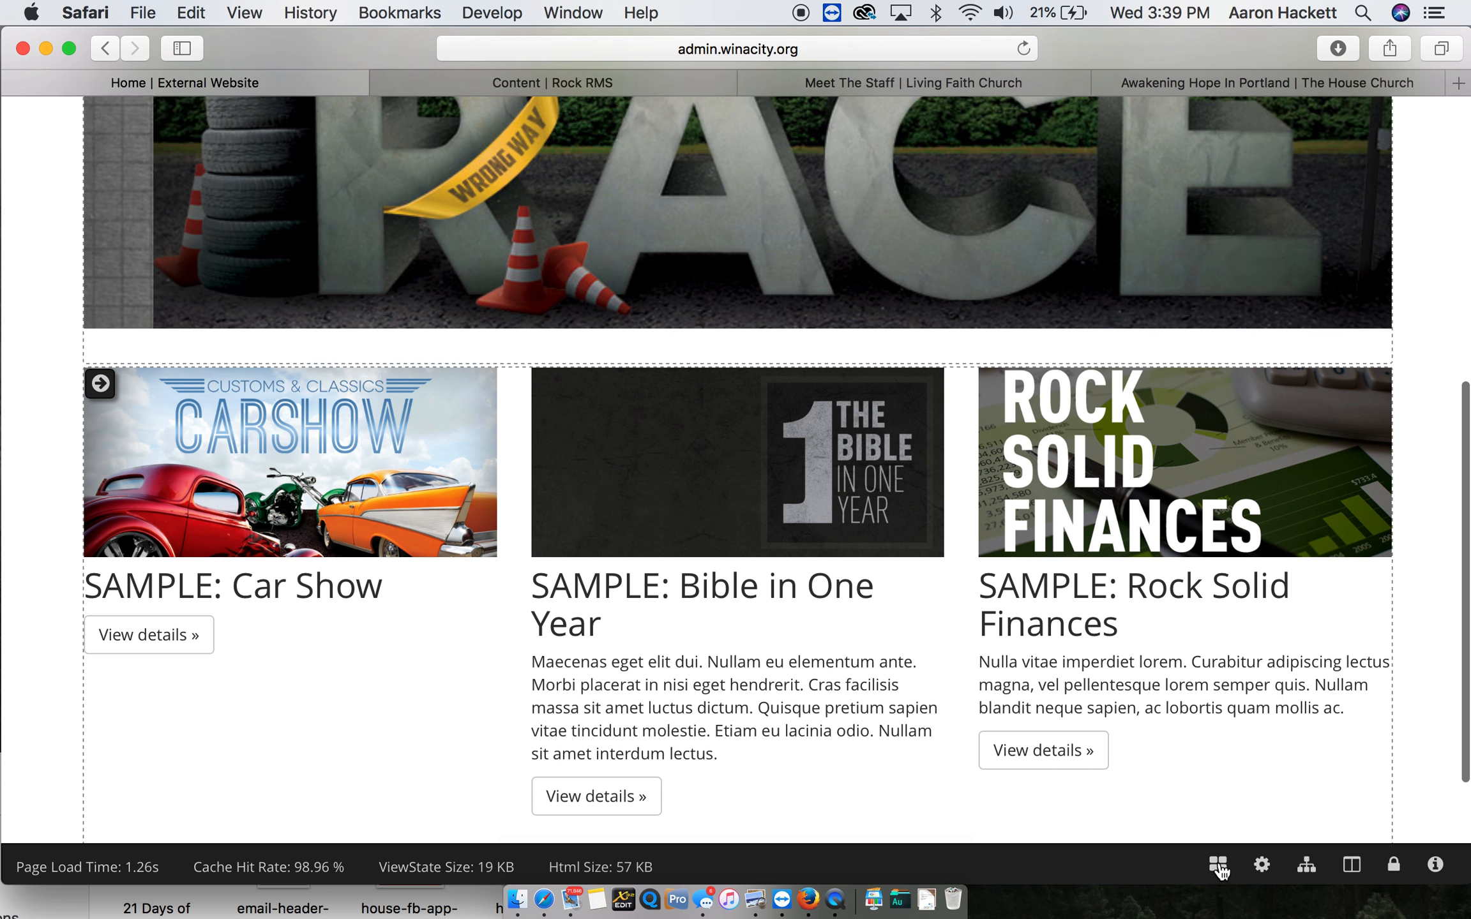
scroll(1002, 647, down, 5)
mouse_move(555, 728)
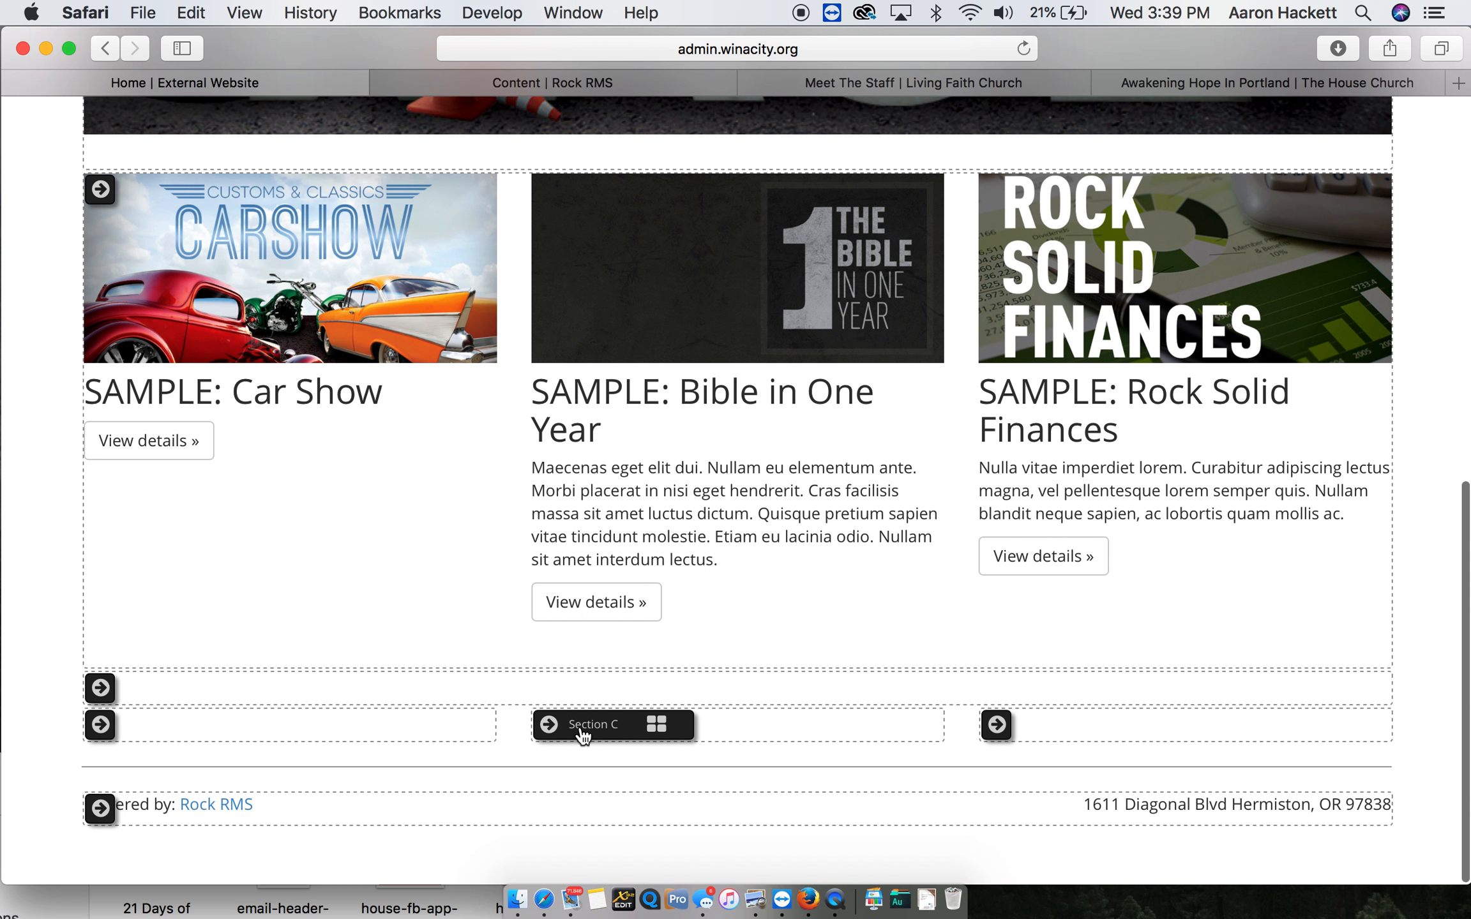
click(656, 725)
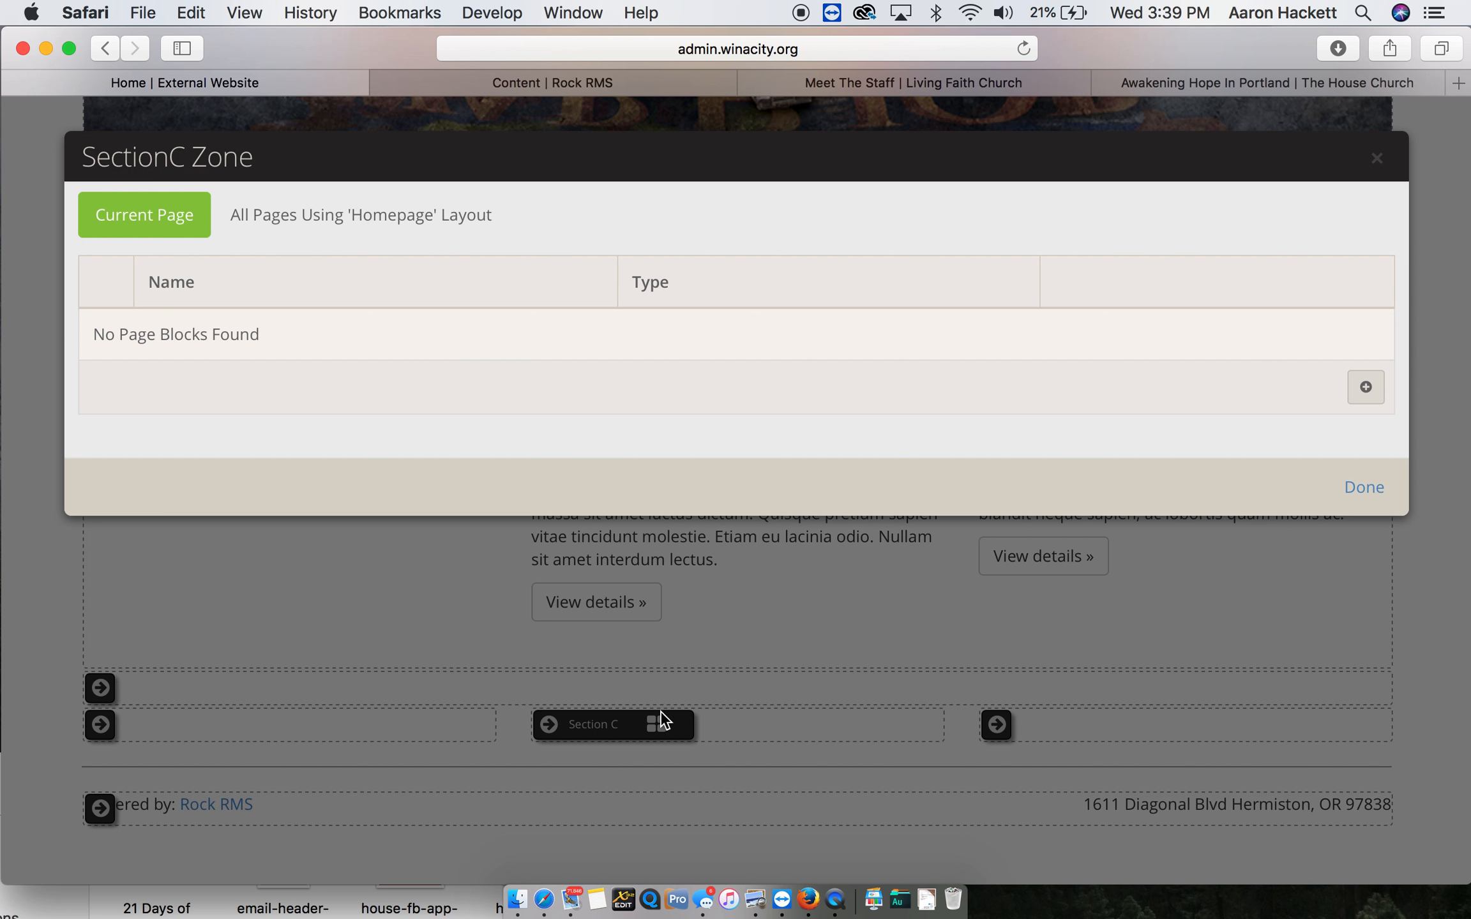
click(1366, 389)
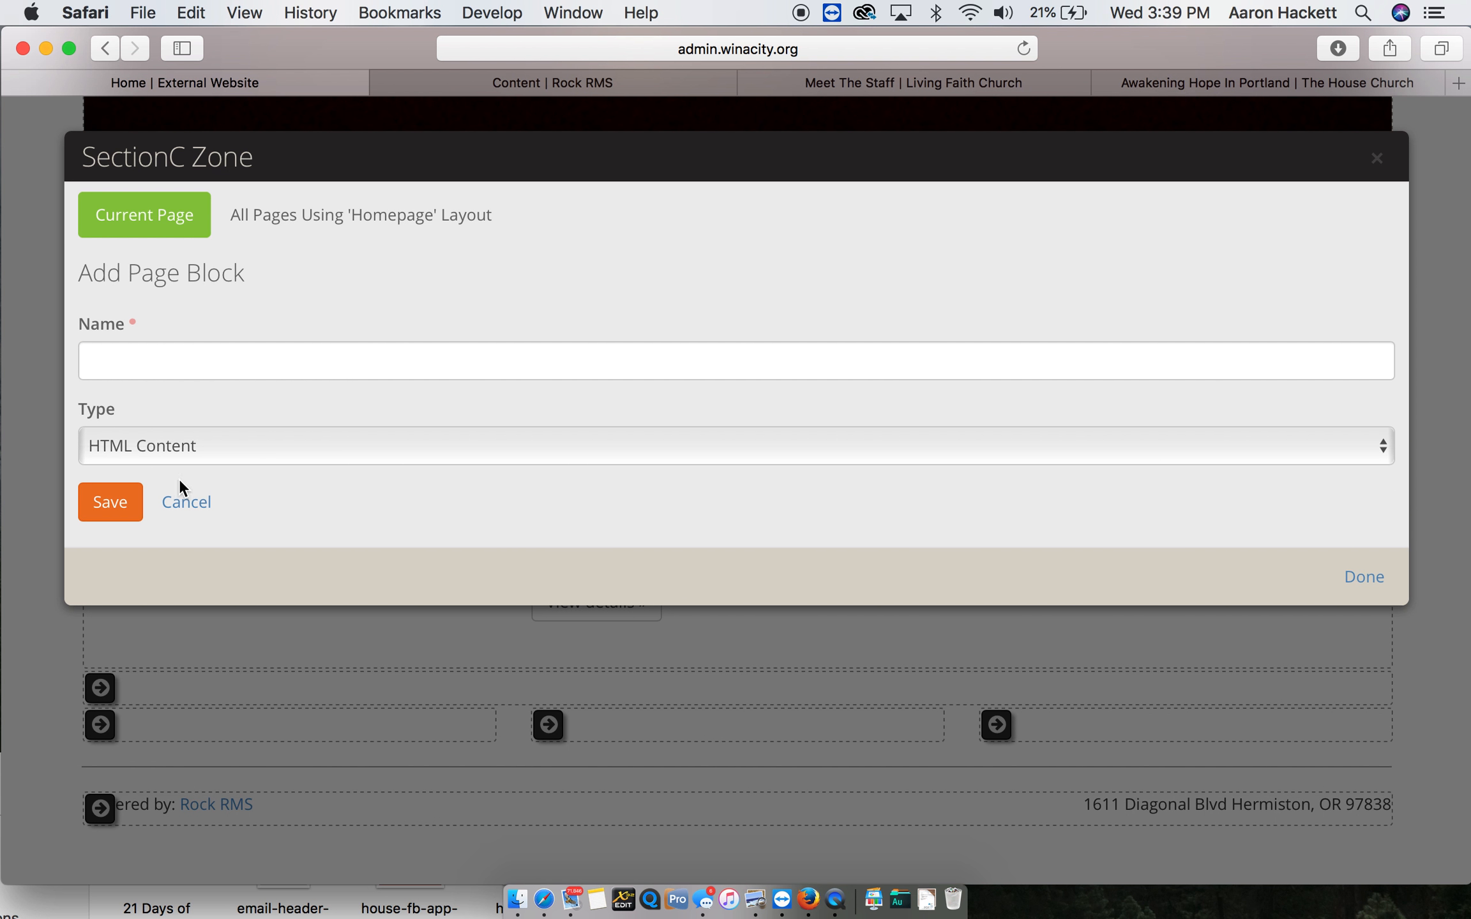
click(181, 362)
text(Test)
click(109, 501)
click(1347, 508)
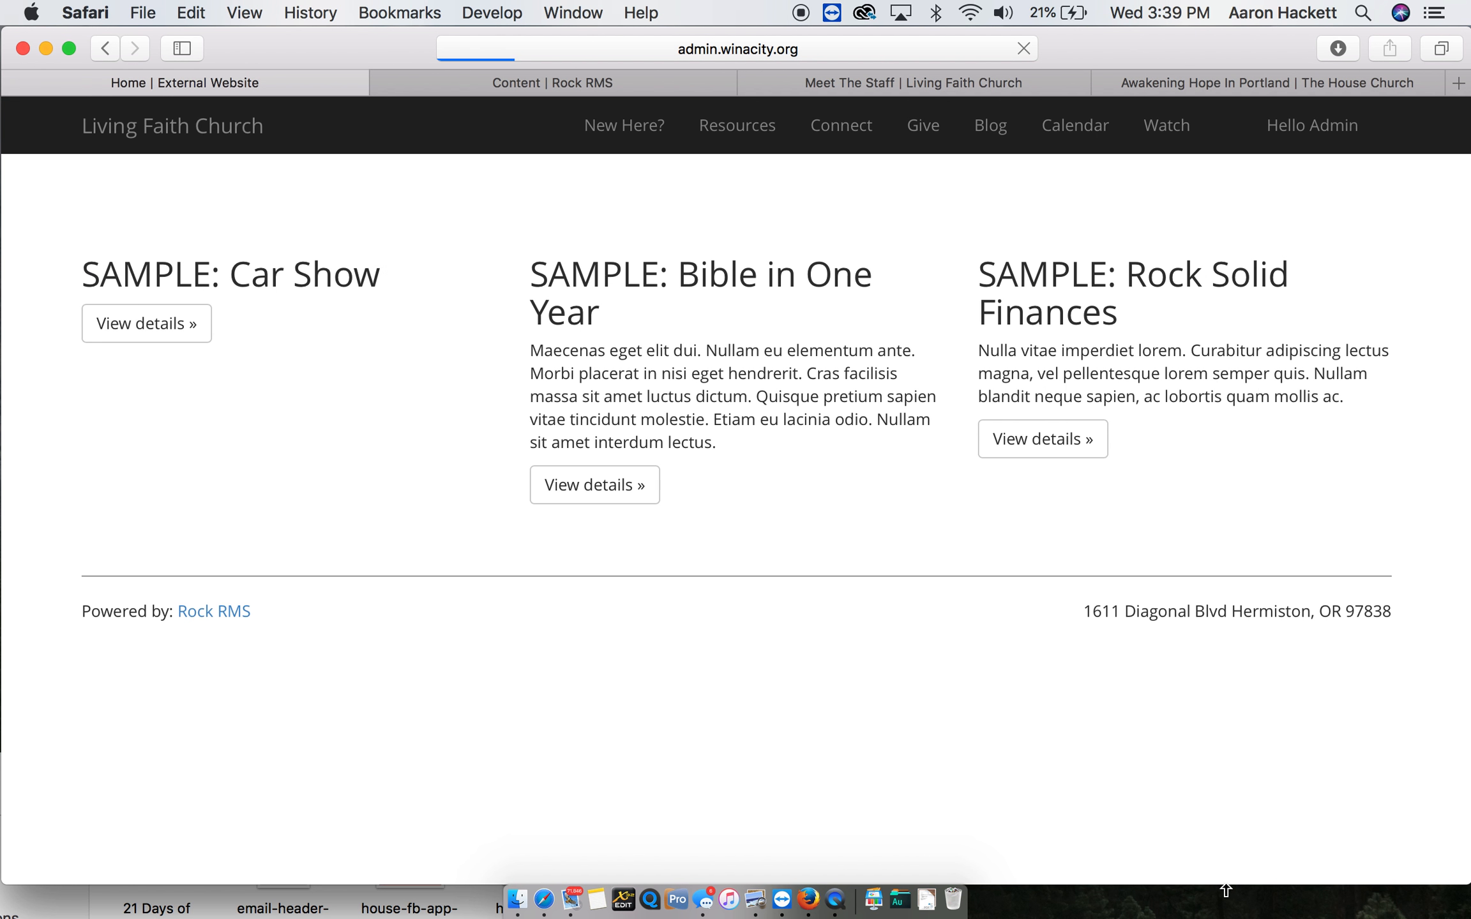
- Display the homepage's block controls and open the Test block's HTML content for editing
scroll(1110, 757, down, 7)
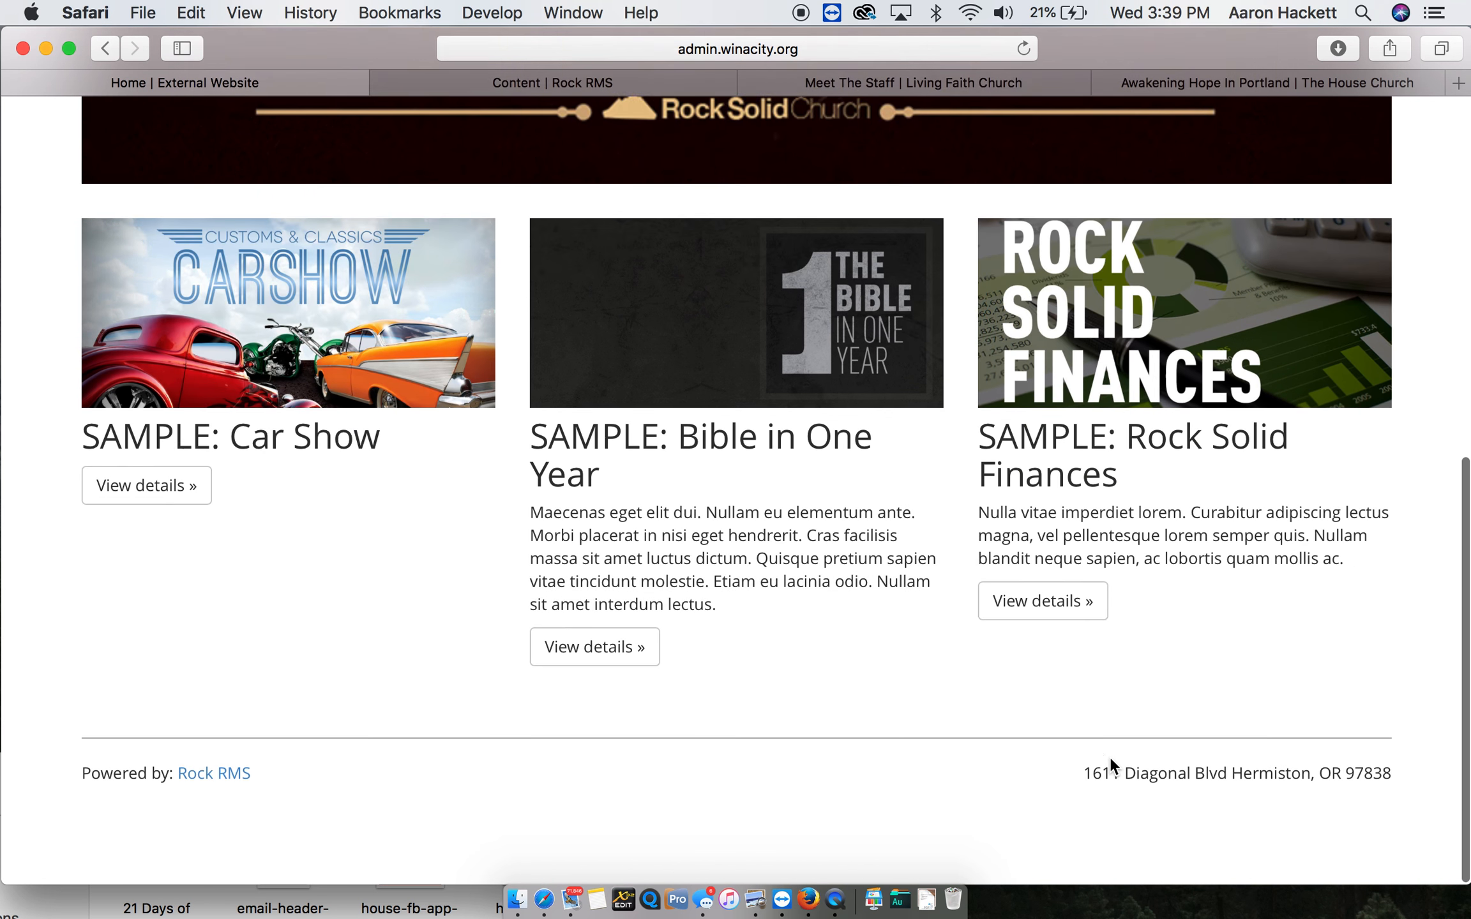
click(1219, 869)
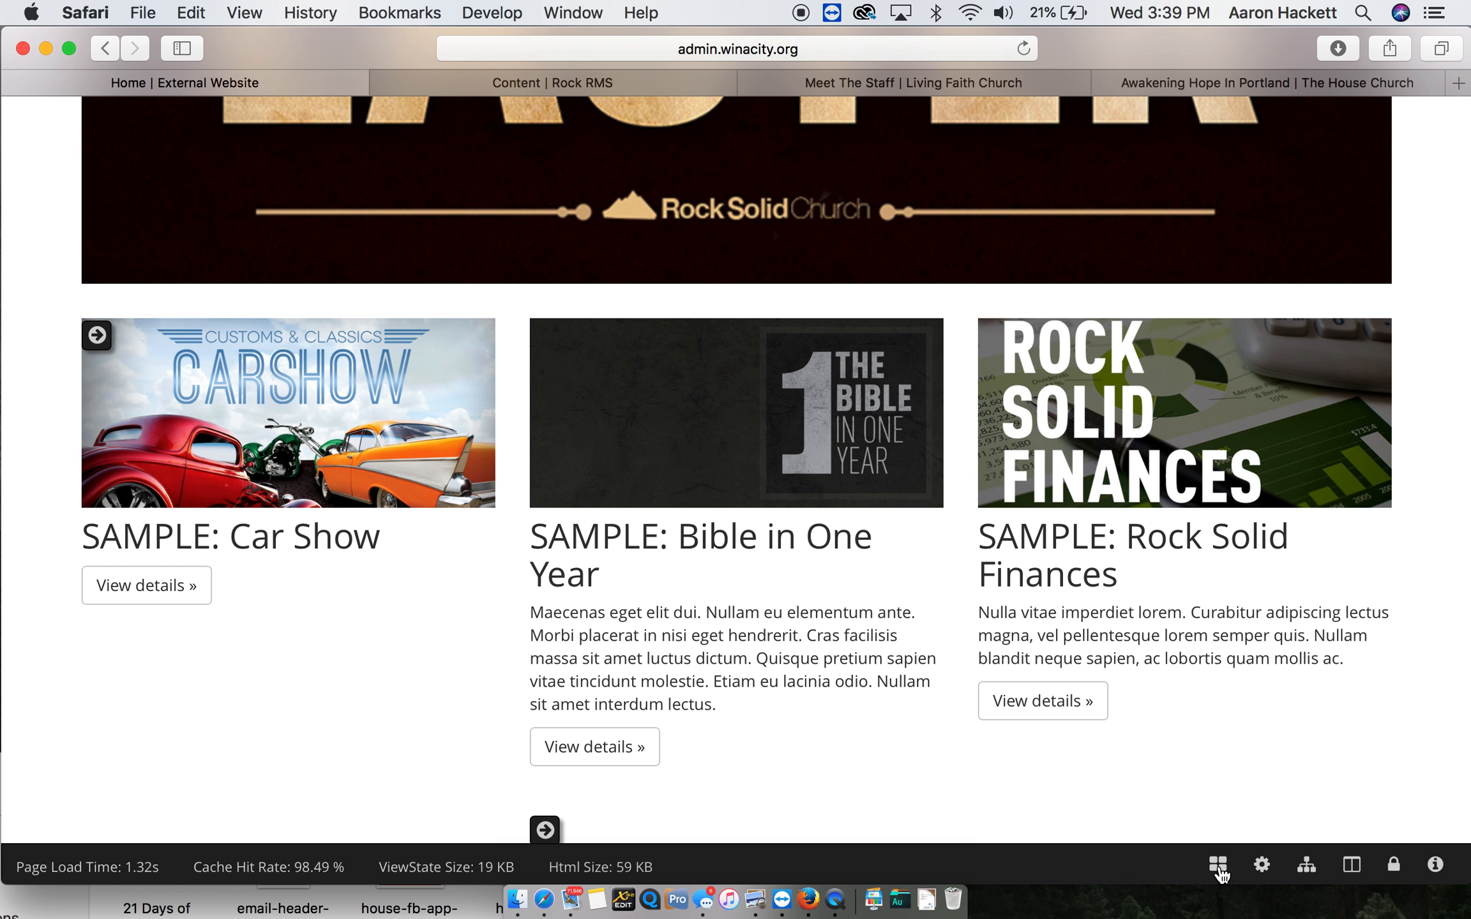
scroll(910, 708, down, 2)
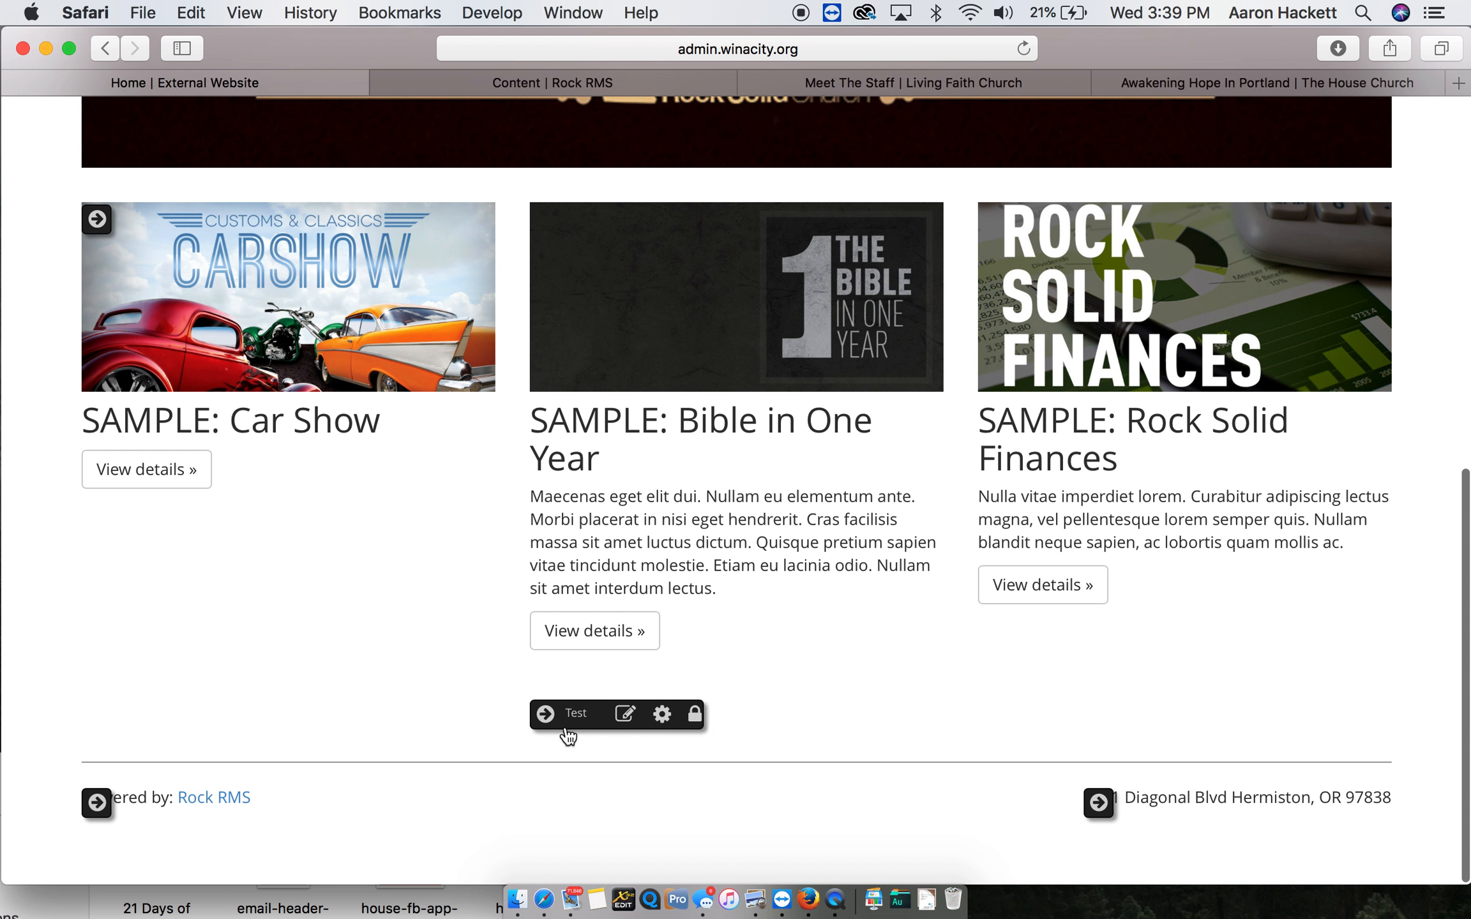
click(624, 713)
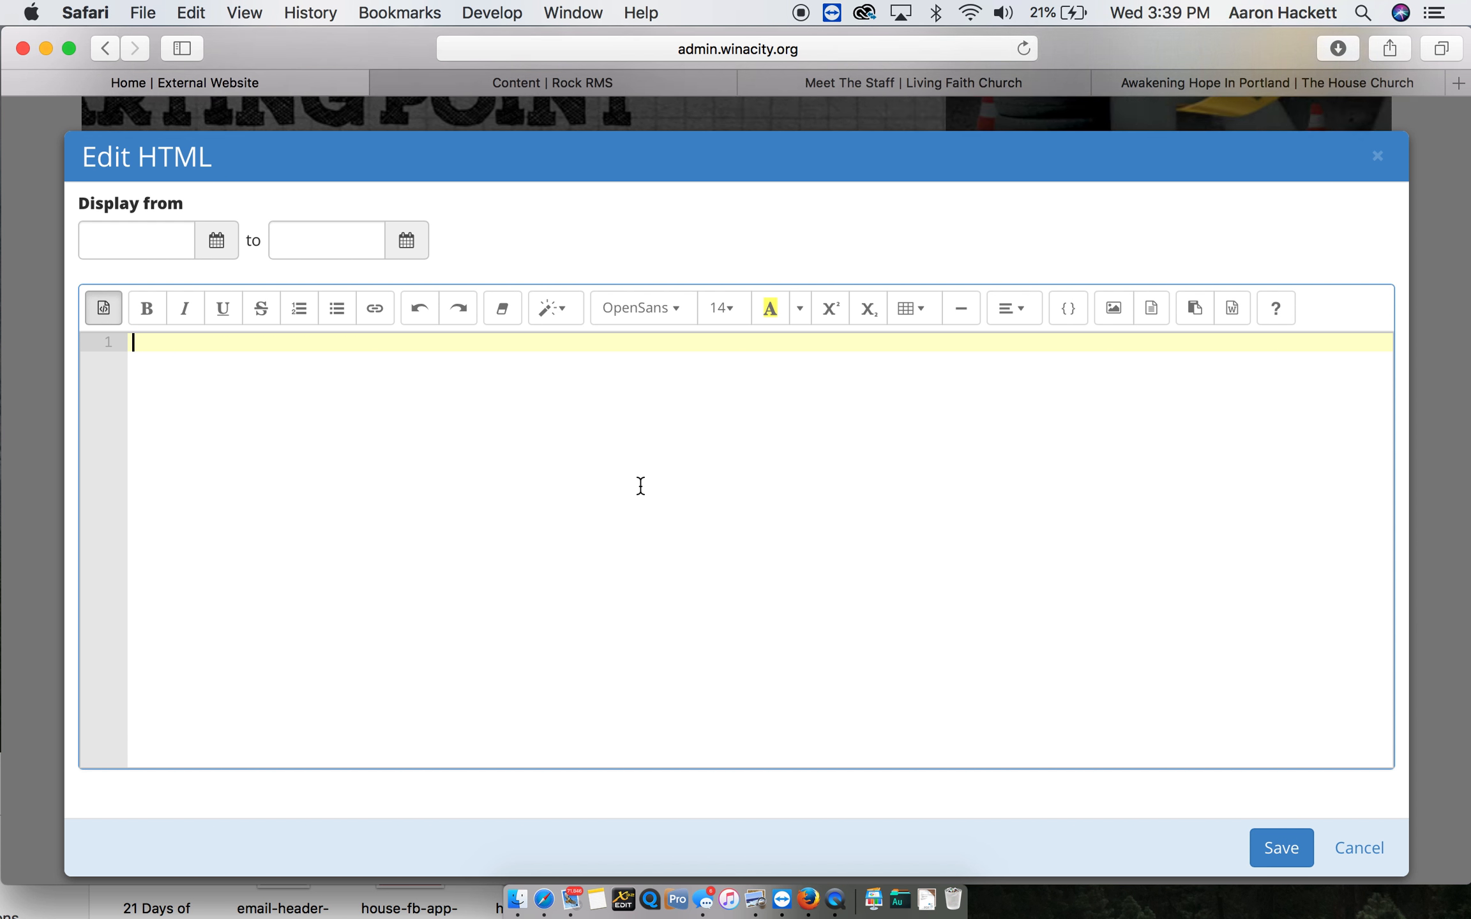
- Write the code <h1>THIS IS A TEST</h1> in the Test block's source editor and clear it again
text(<h1>)
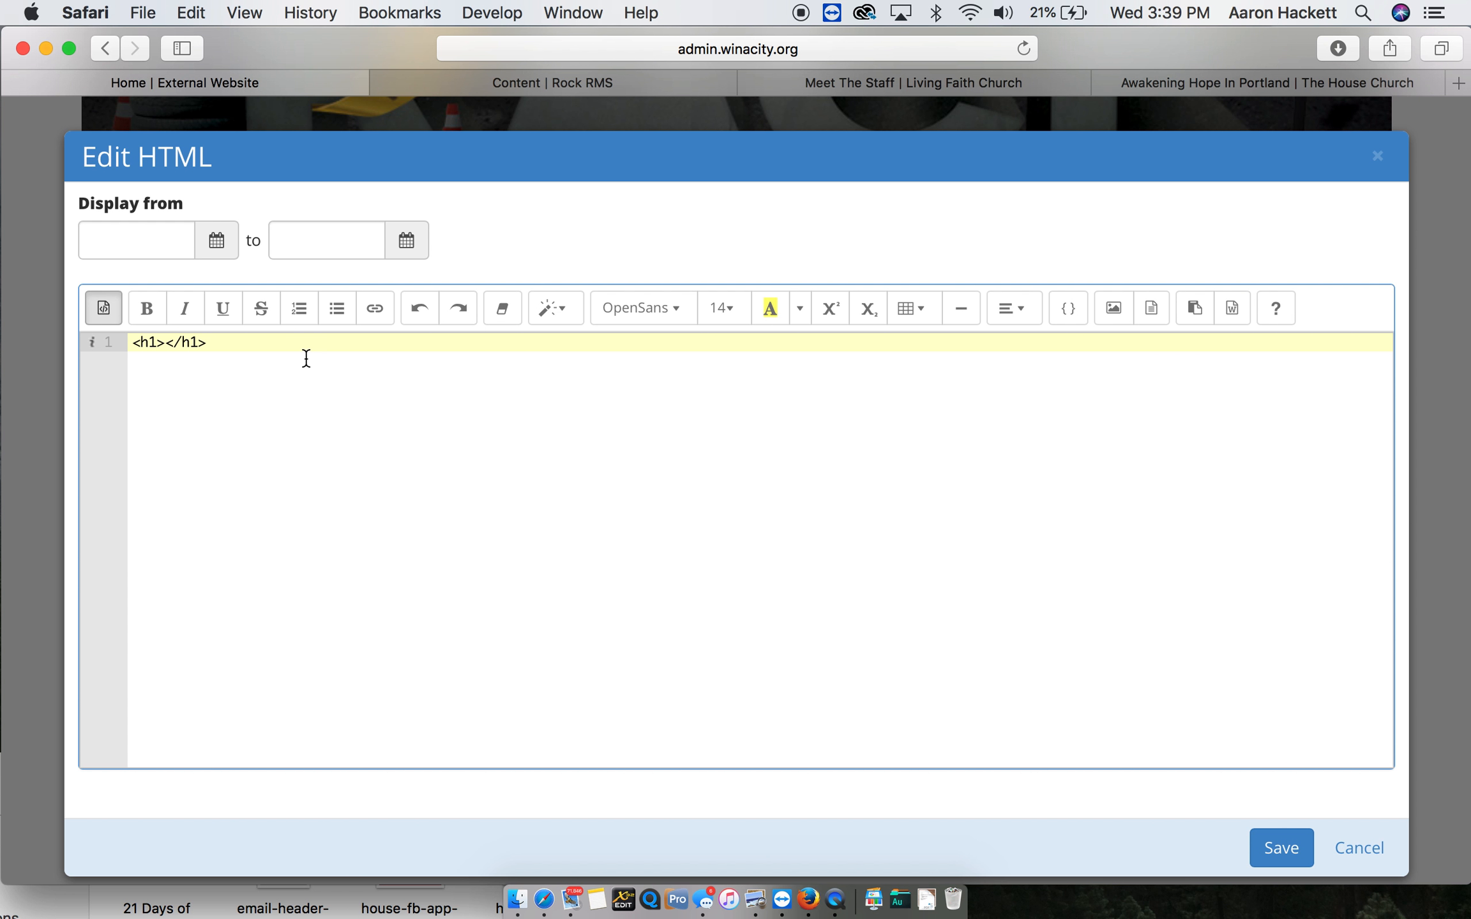
text(THIS IS A TES)
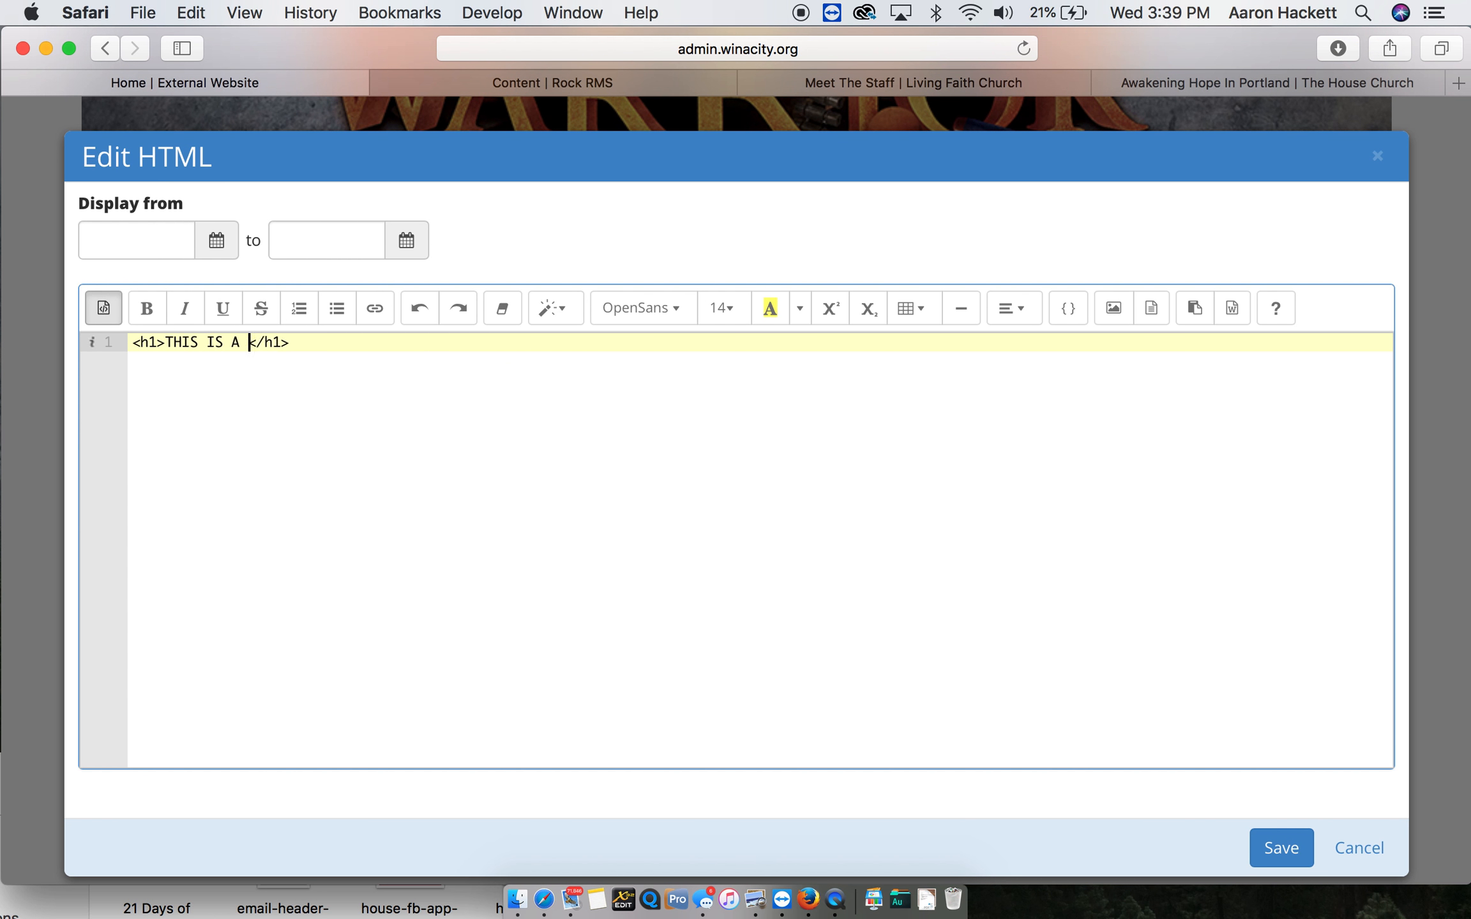
text(T)
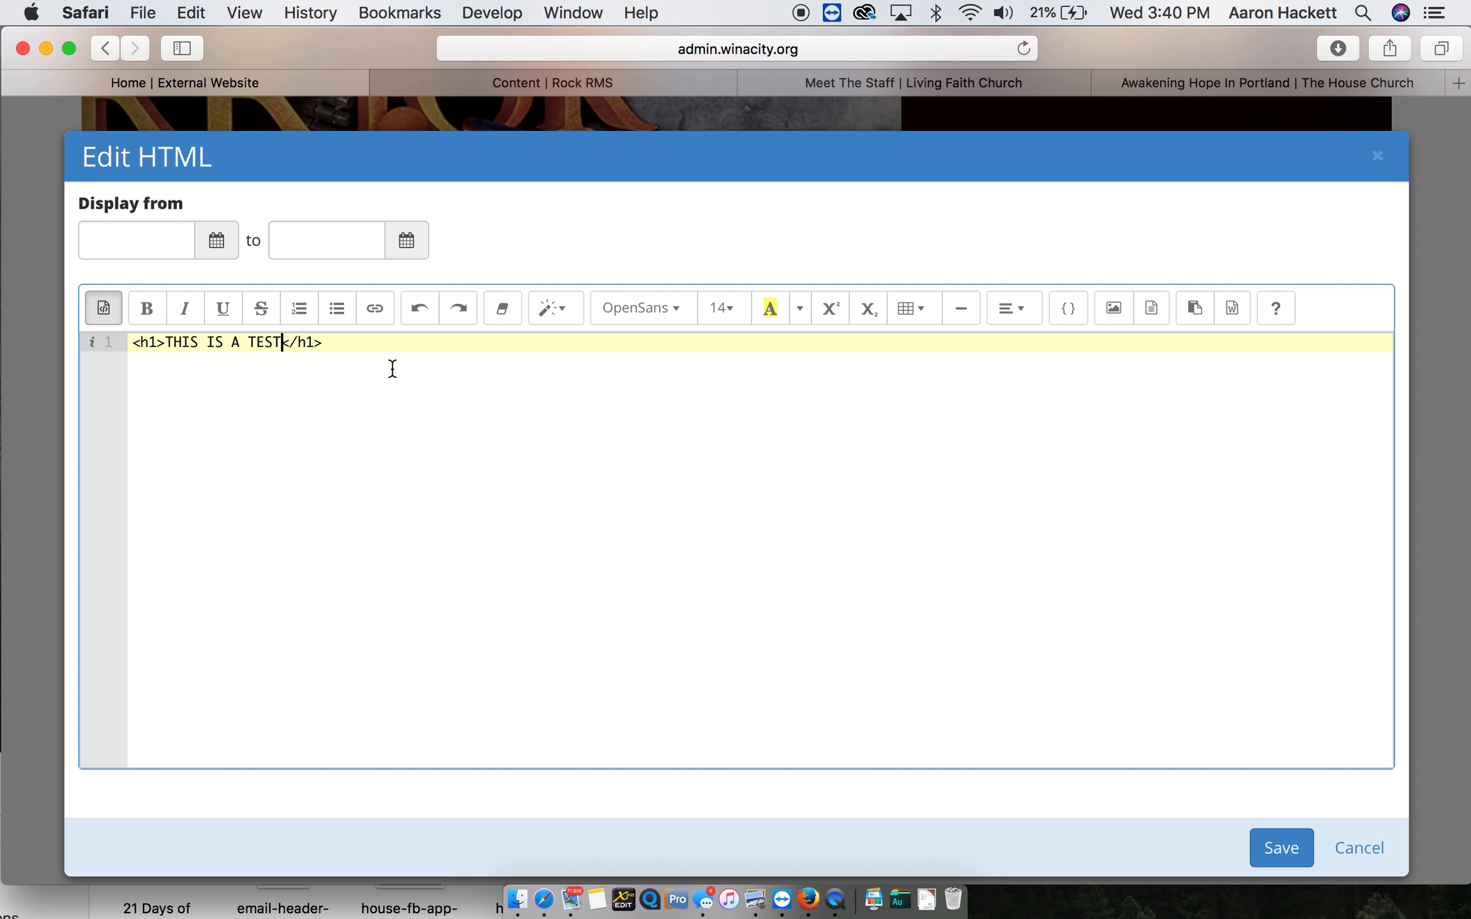
key(super+a)
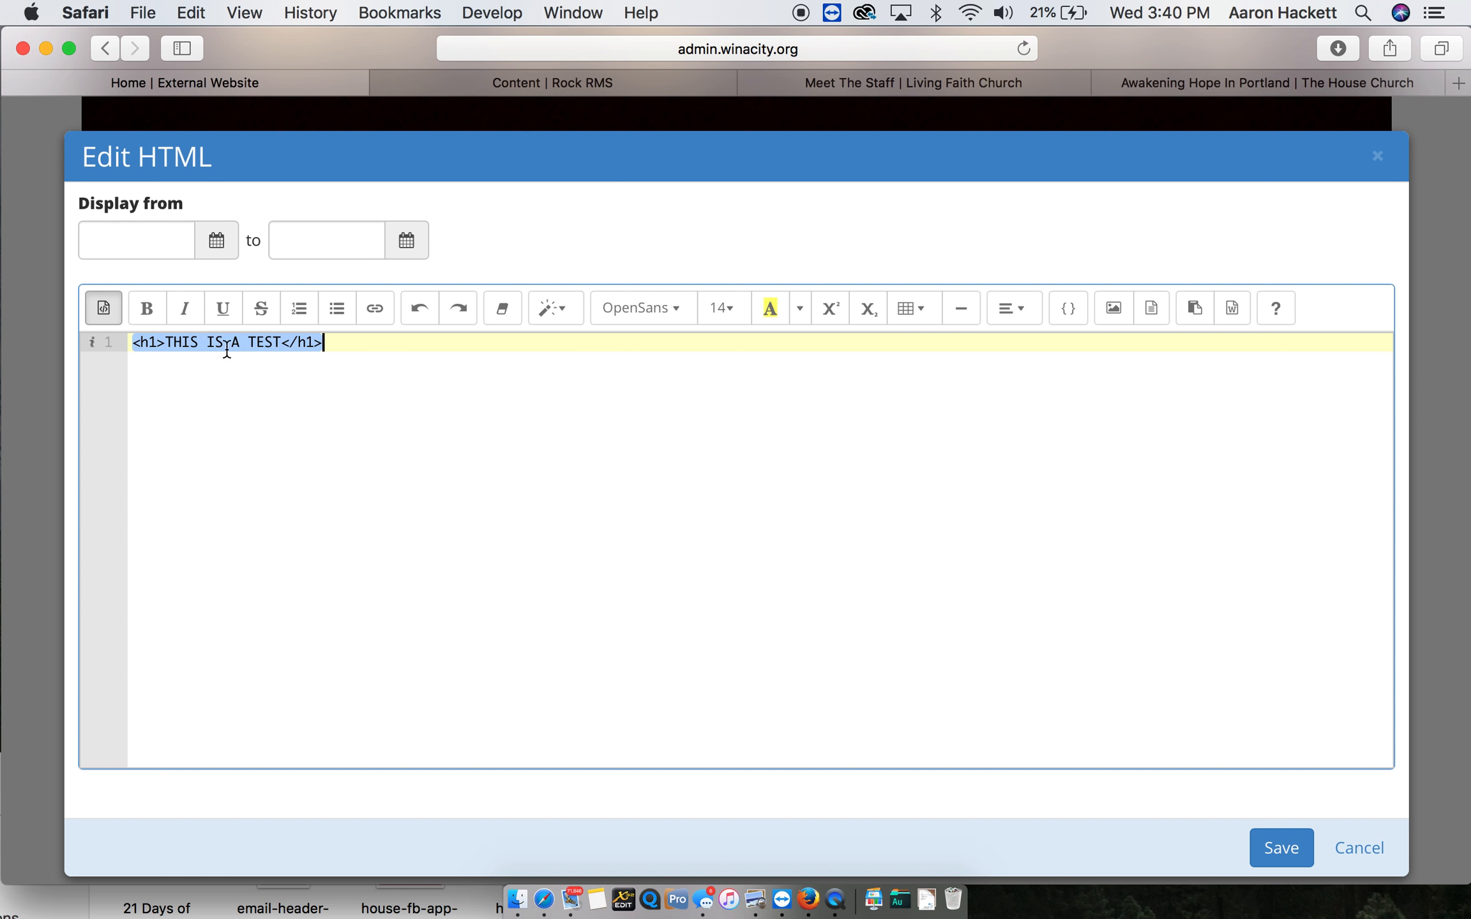
key(BackSpace)
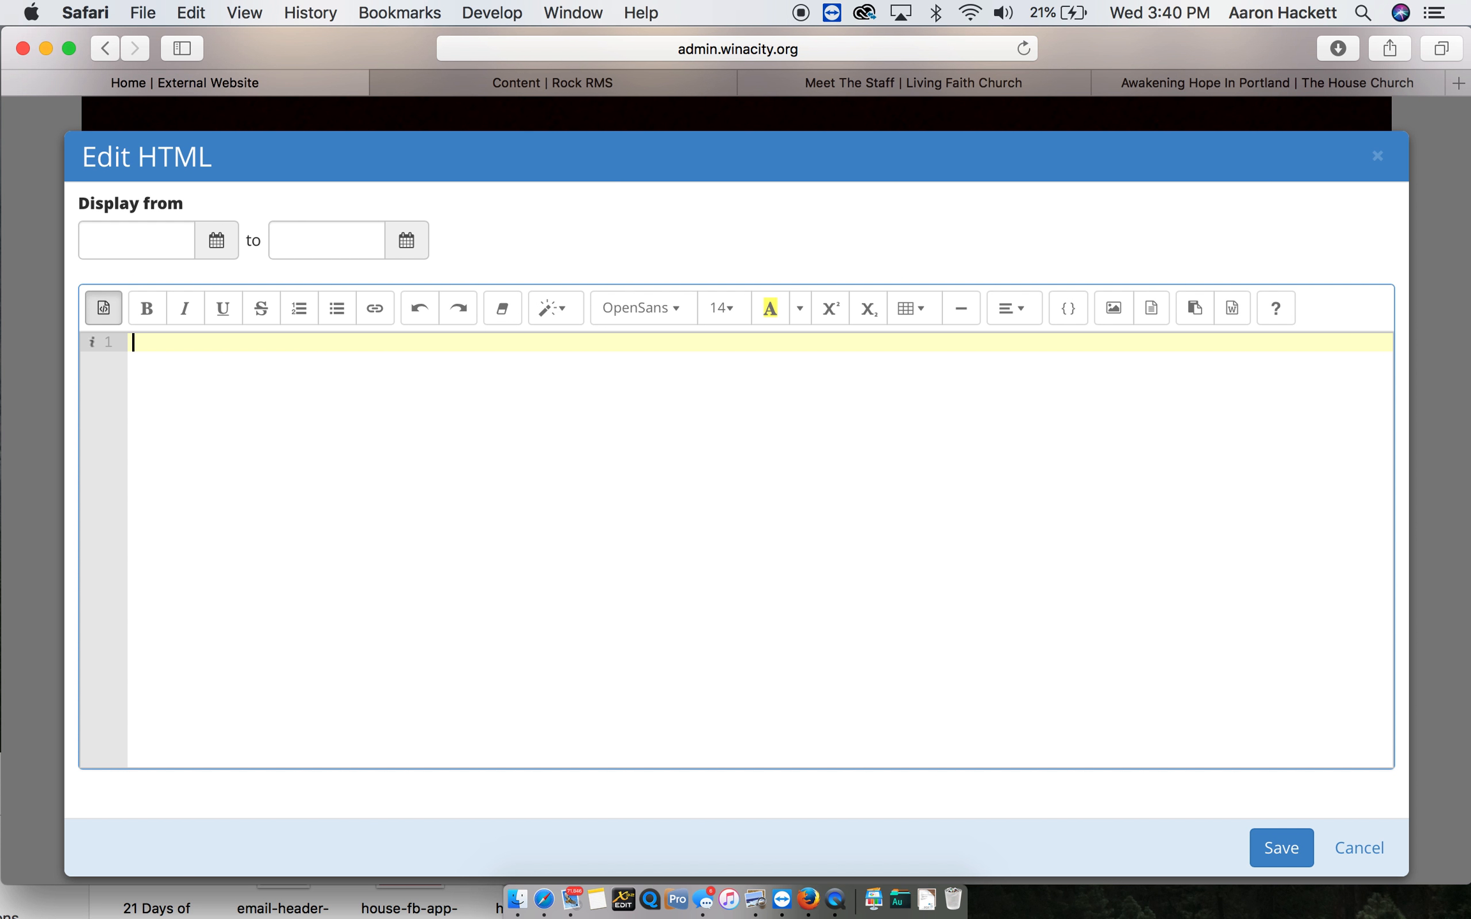
- Enter "This Is A Test" in the visual editor, format it as an h1 heading, and save the Test block
click(101, 306)
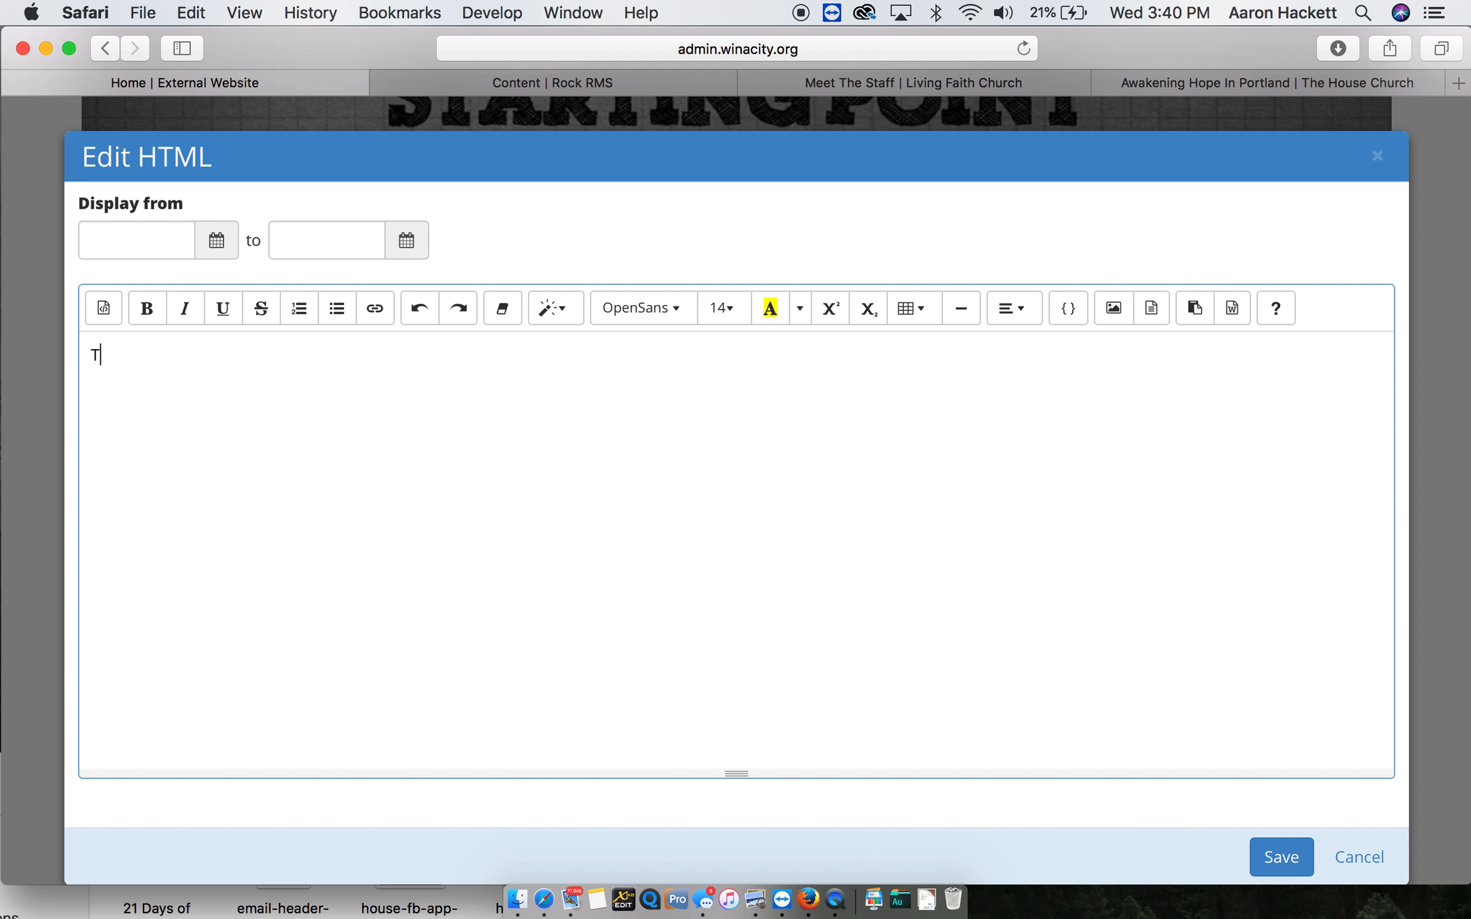
text(This IS A Test)
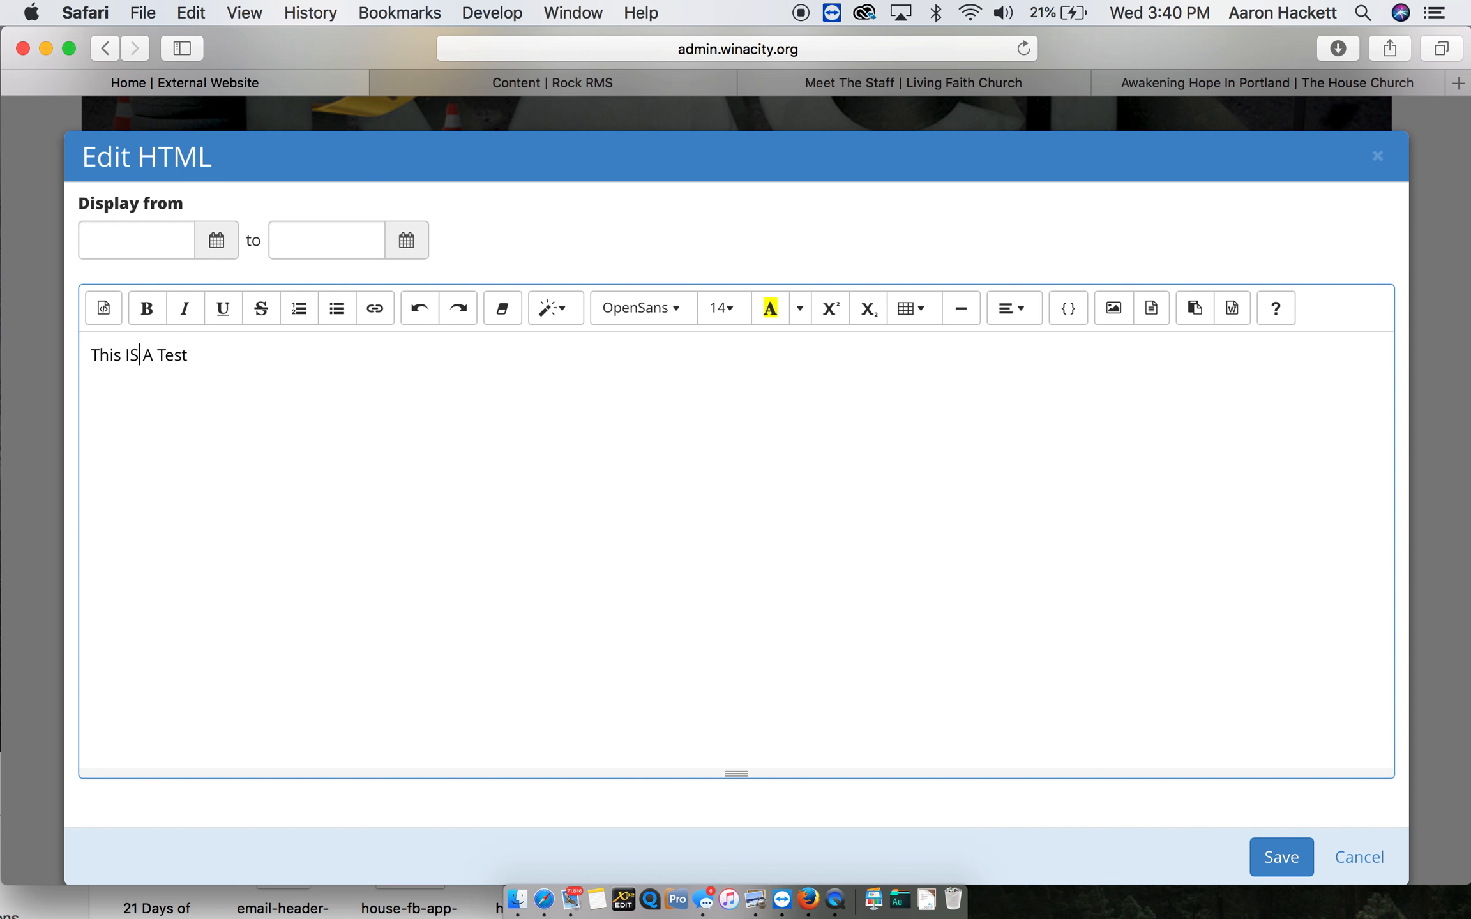
key(BackSpace)
text(s)
drag(248, 372, 69, 361)
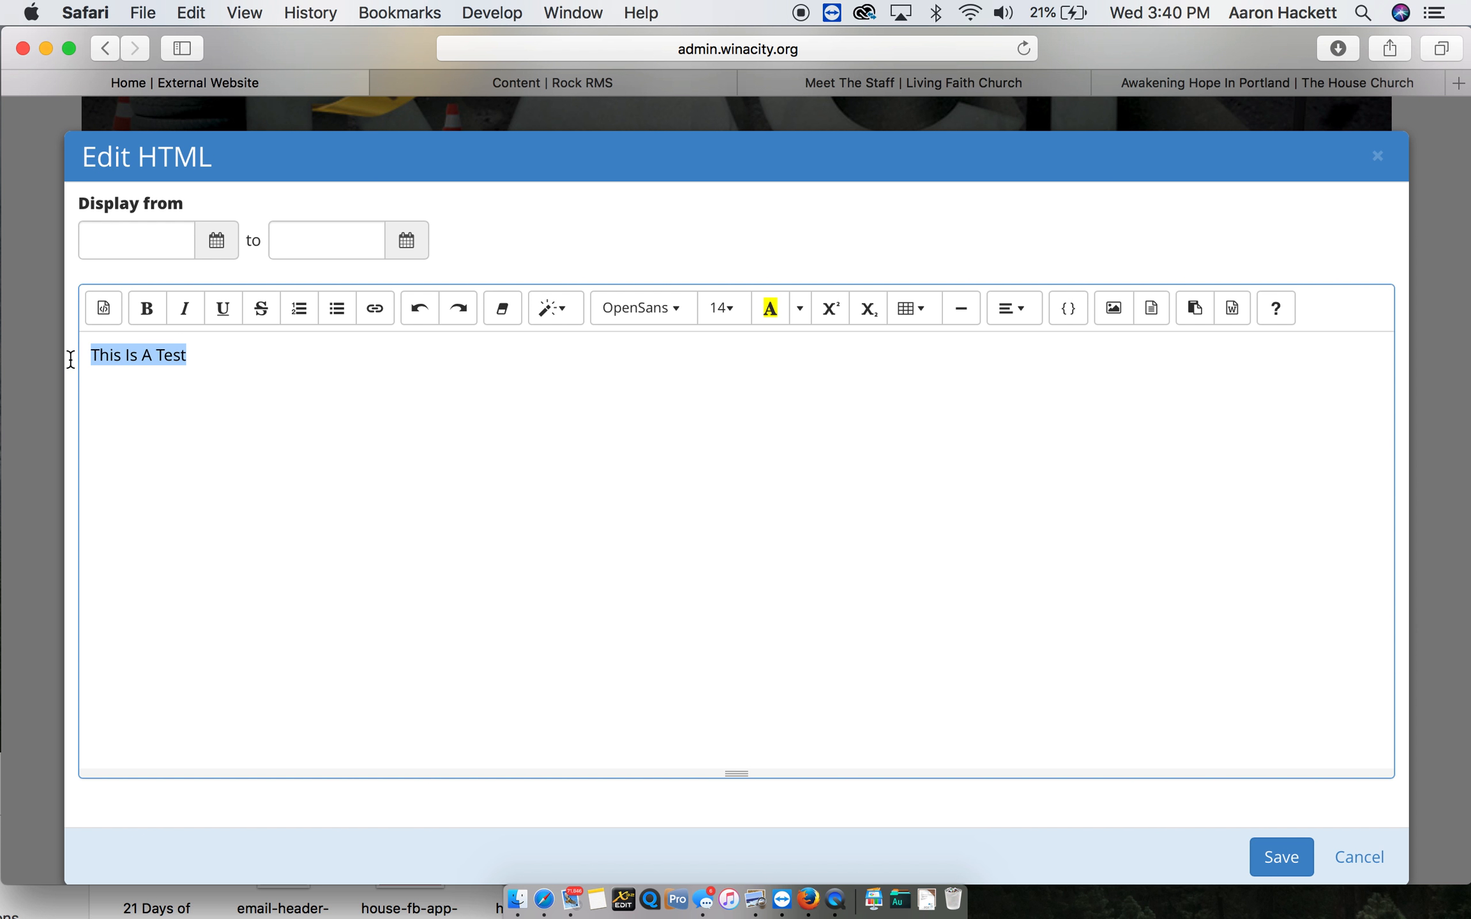
click(573, 312)
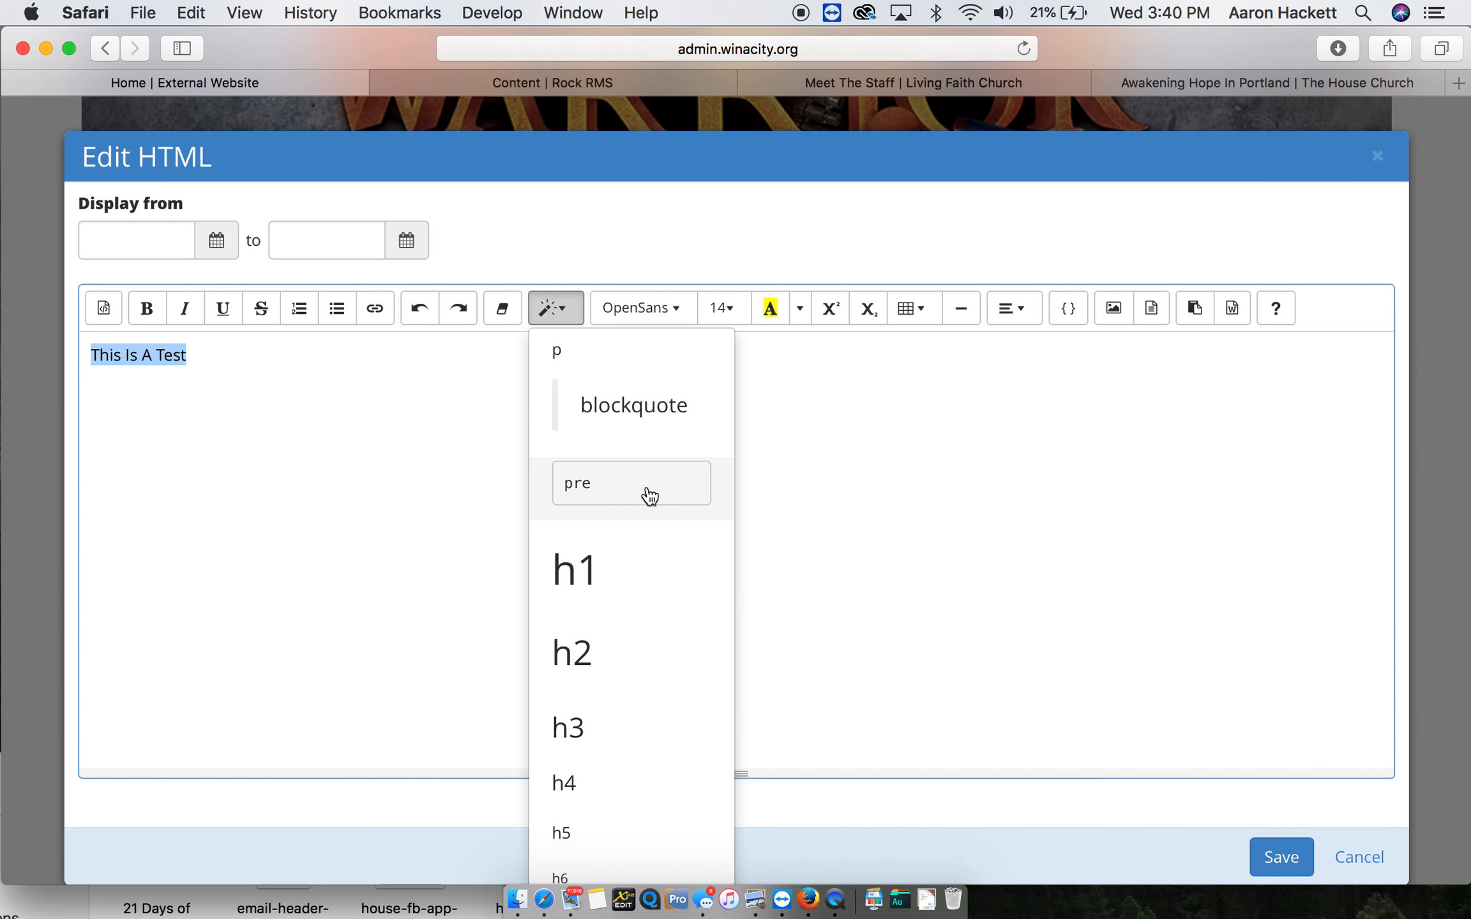
click(631, 567)
click(1274, 842)
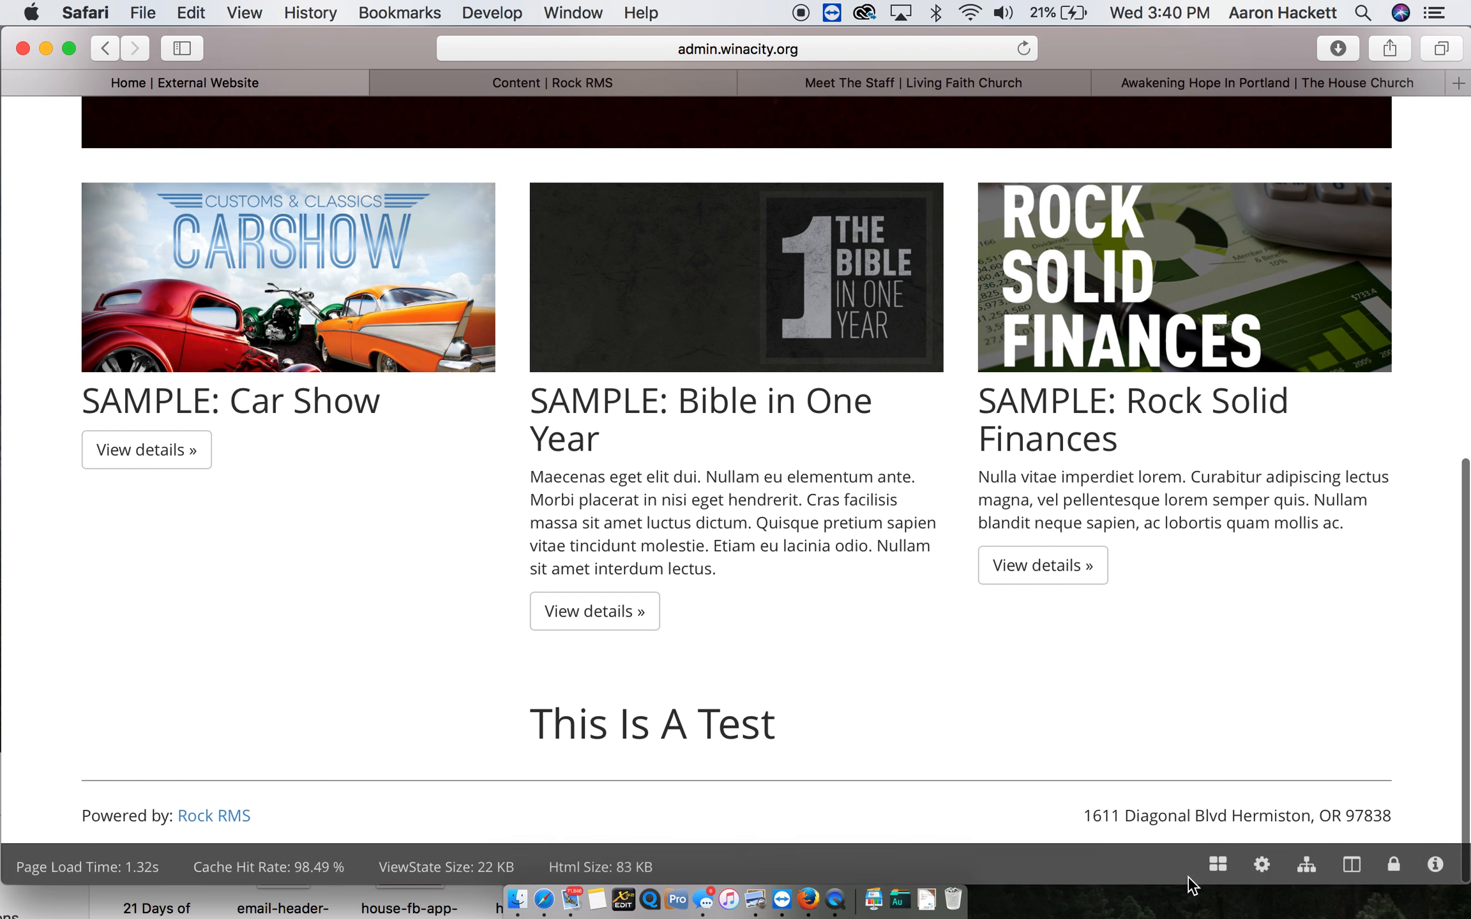
- Display the block controls, request deletion of the Test block, and dismiss the confirmation without deleting it
click(1214, 866)
mouse_move(544, 775)
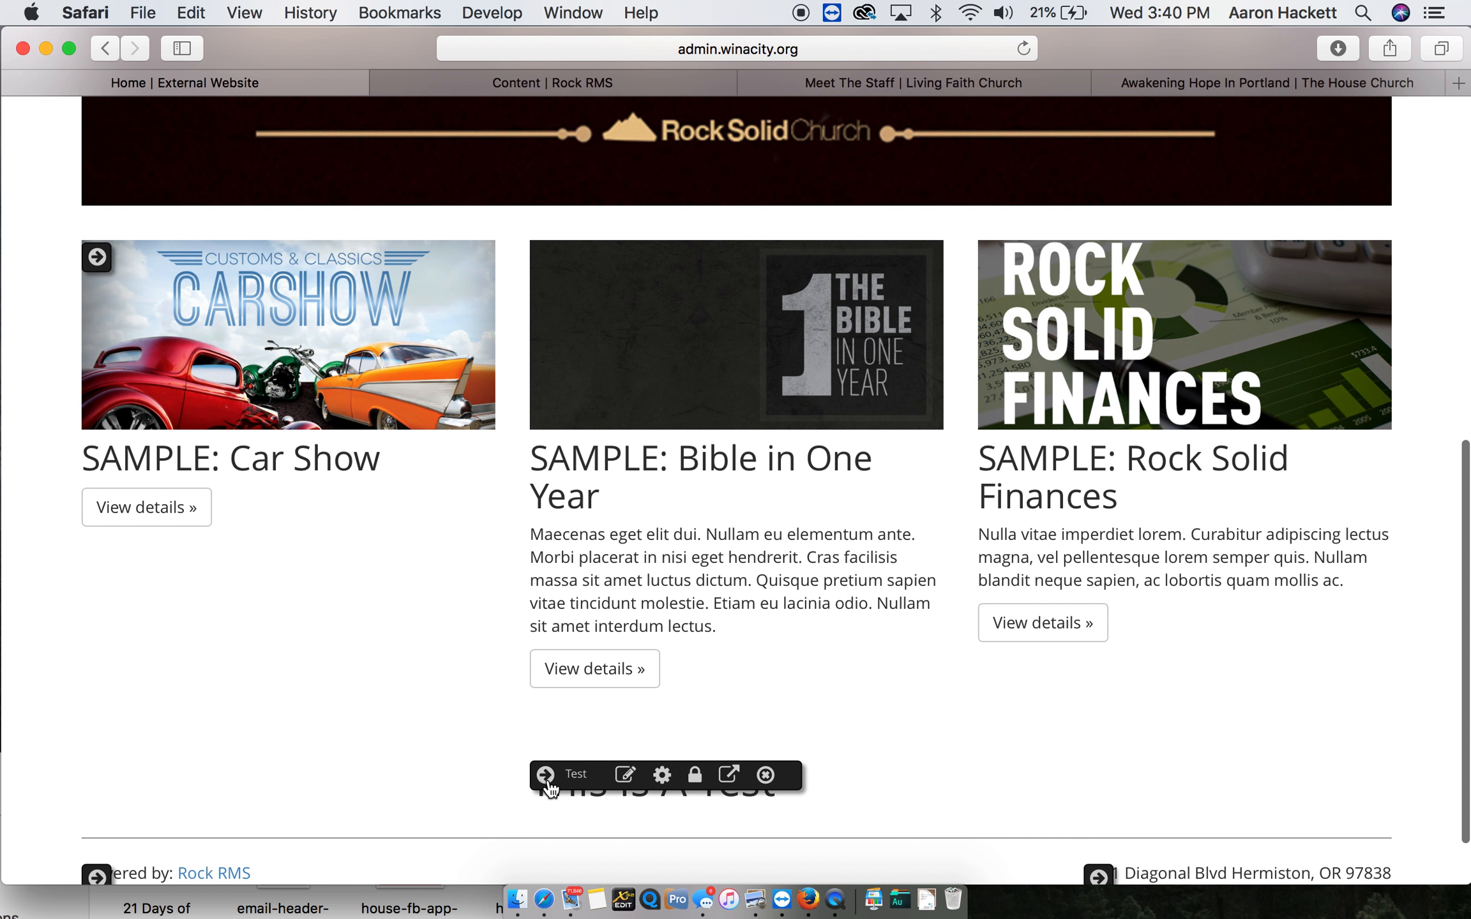
click(766, 775)
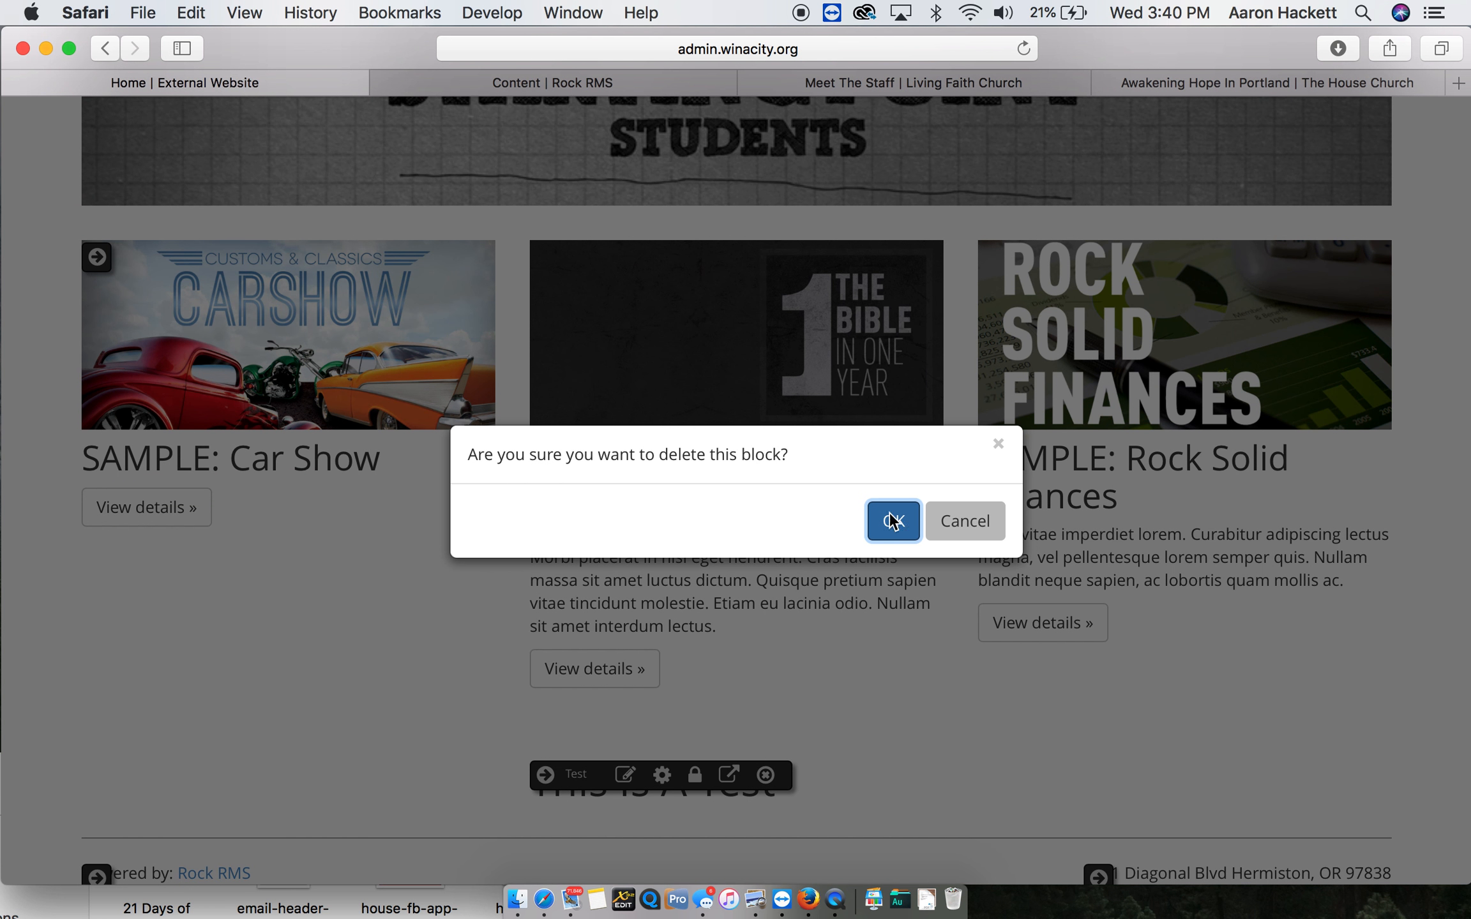
click(997, 445)
- Hide and redisplay the homepage's block controls, and reveal the options of the Test block
mouse_move(1218, 872)
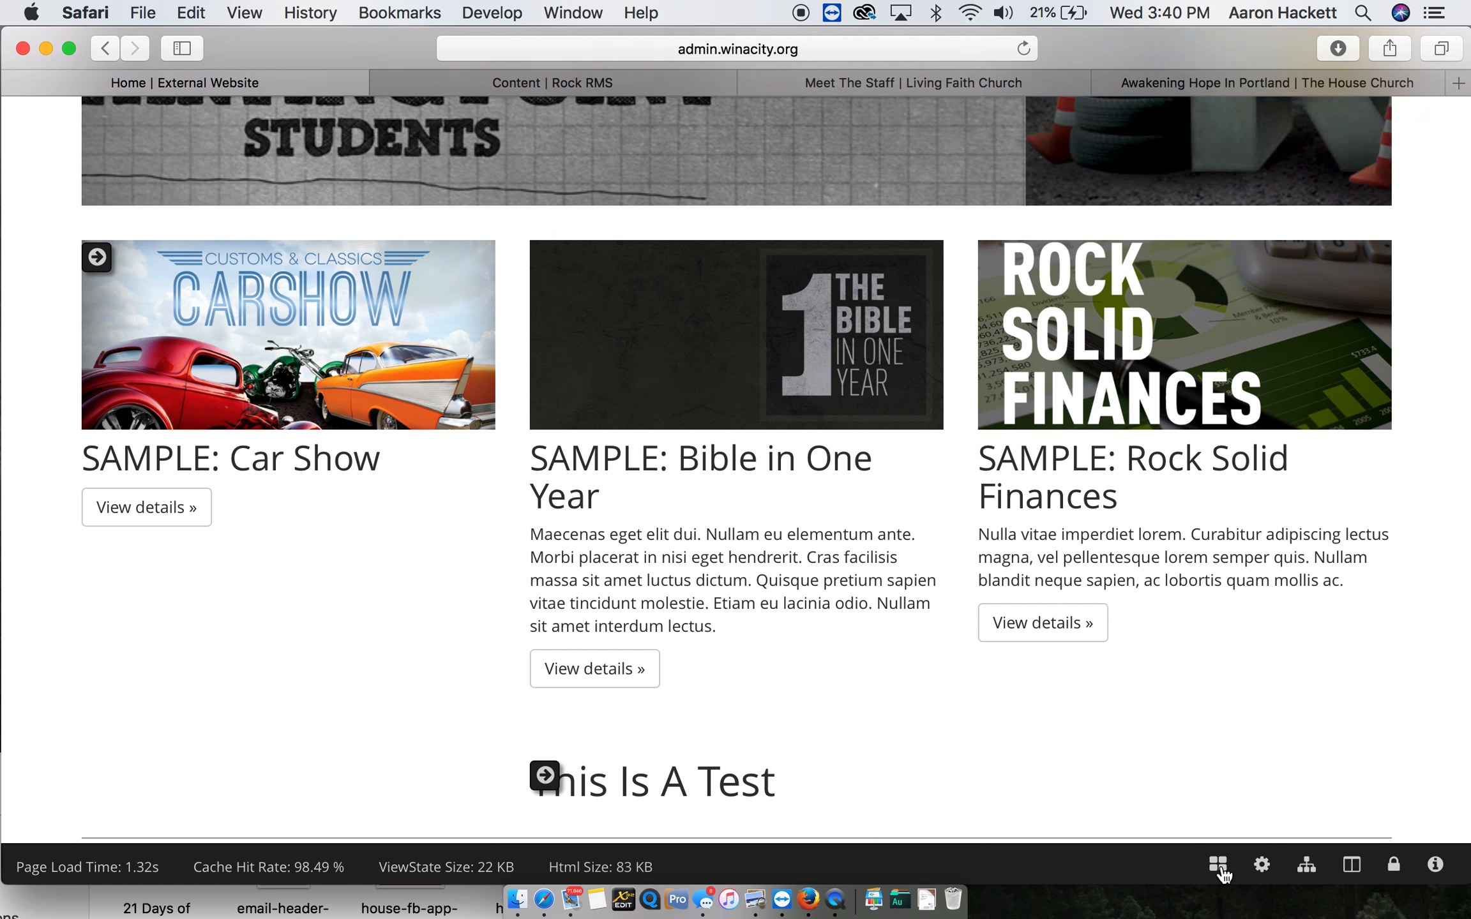
click(1218, 872)
click(1230, 866)
mouse_move(557, 790)
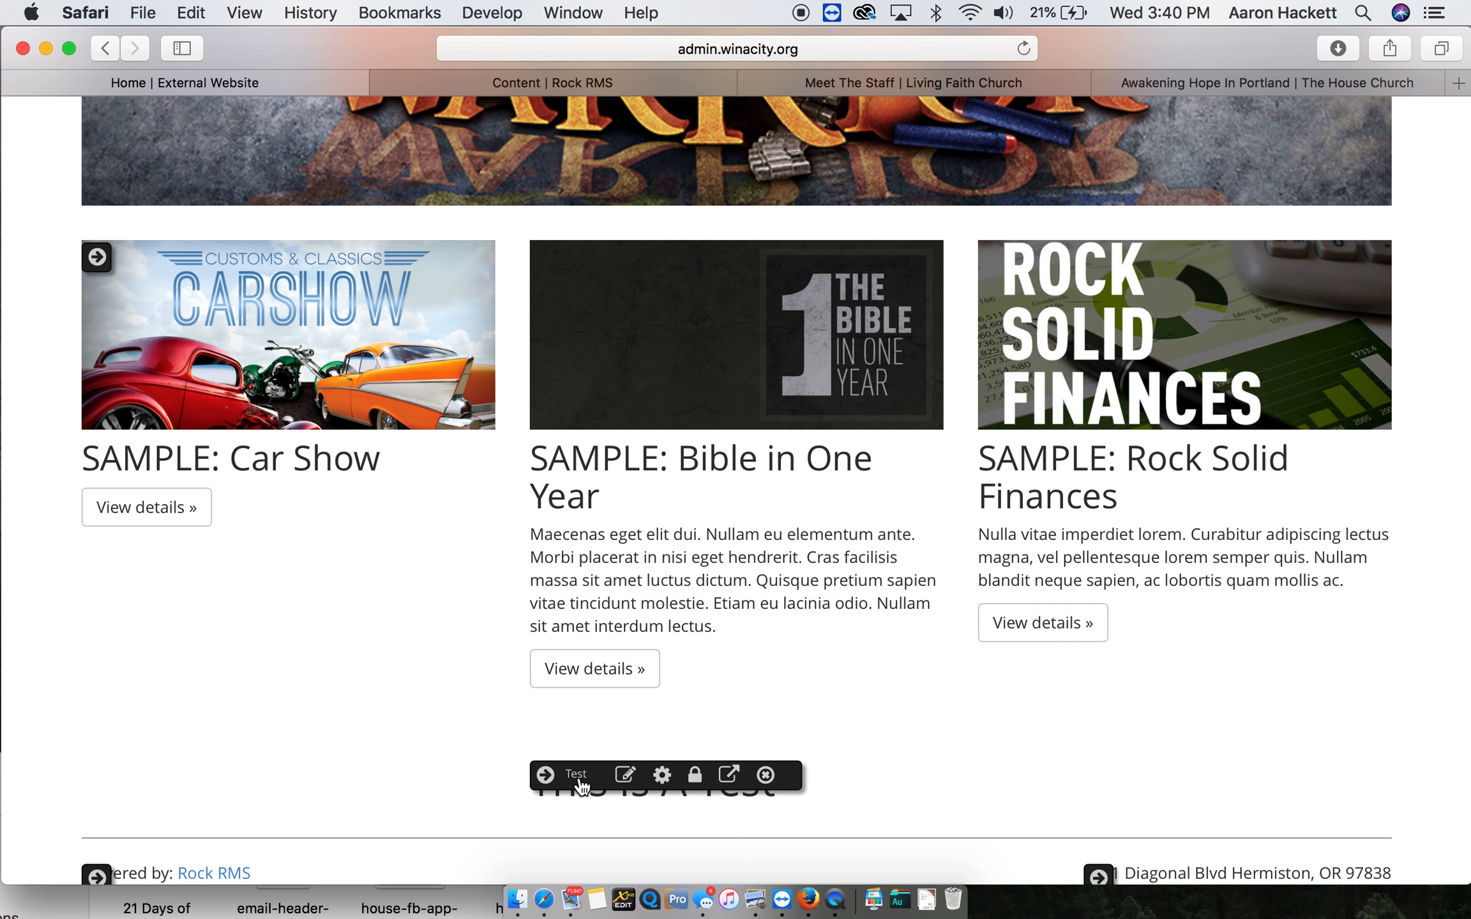
- Delete the Test block from the homepage and confirm its deletion
click(766, 777)
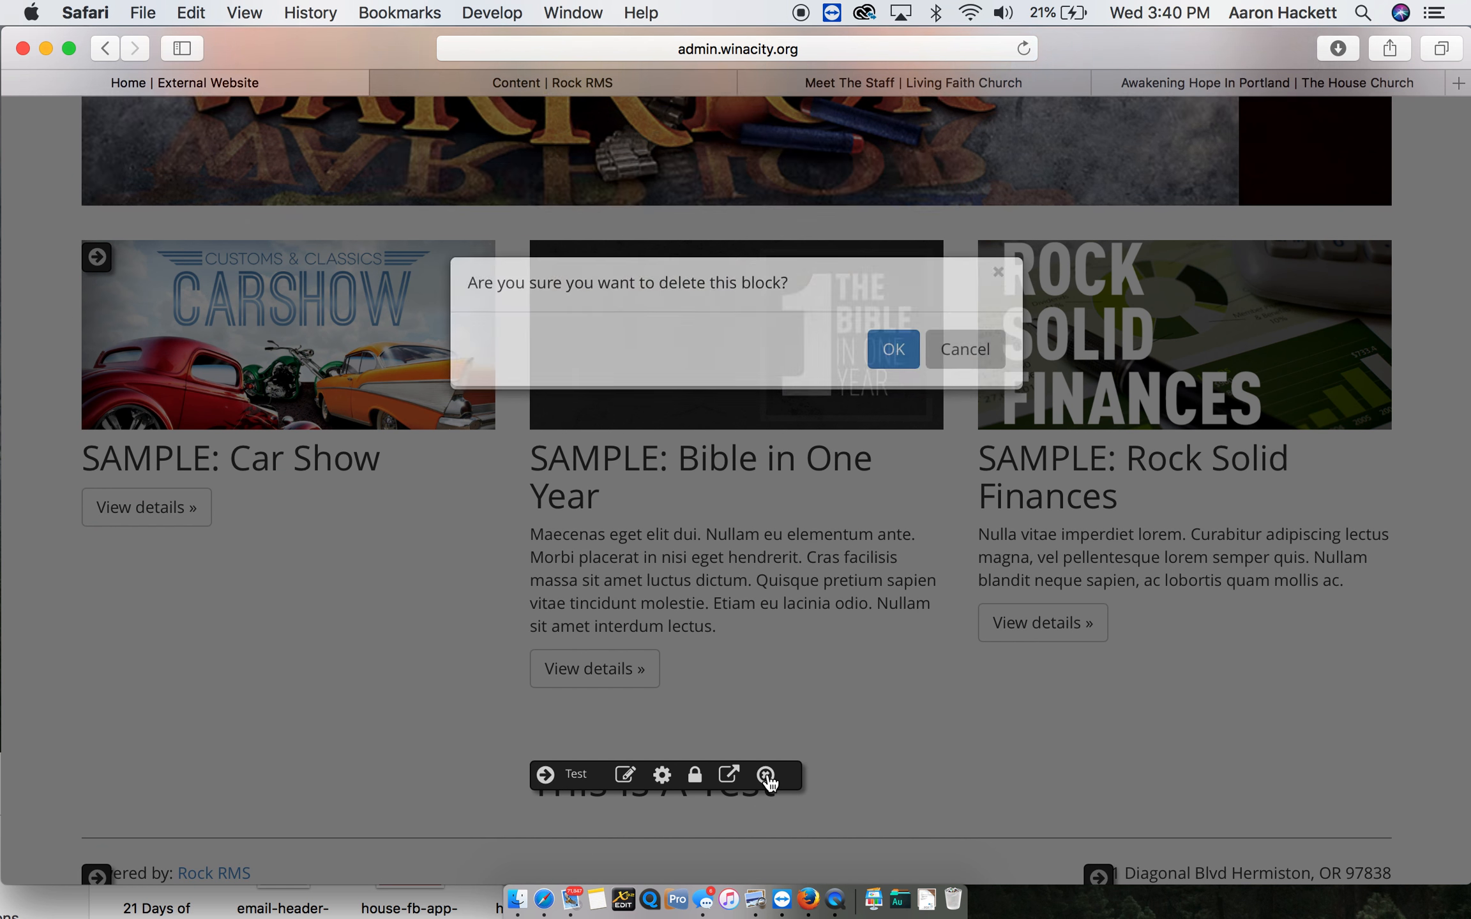
click(894, 520)
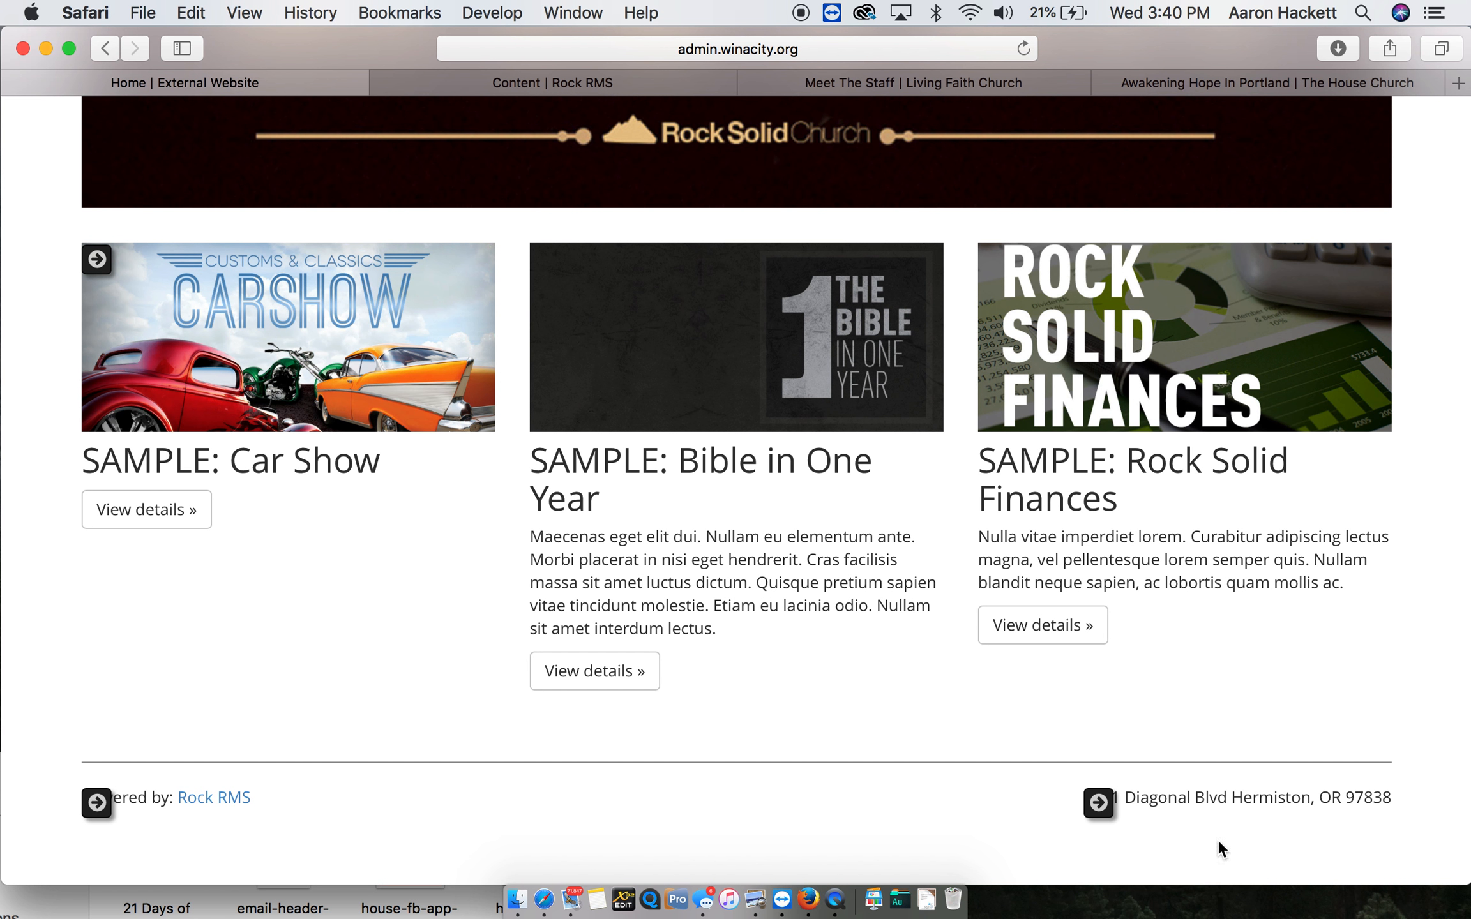
- Open the footer's Org Info block for editing, highlight its organization address code, and cancel without saving
mouse_move(1200, 809)
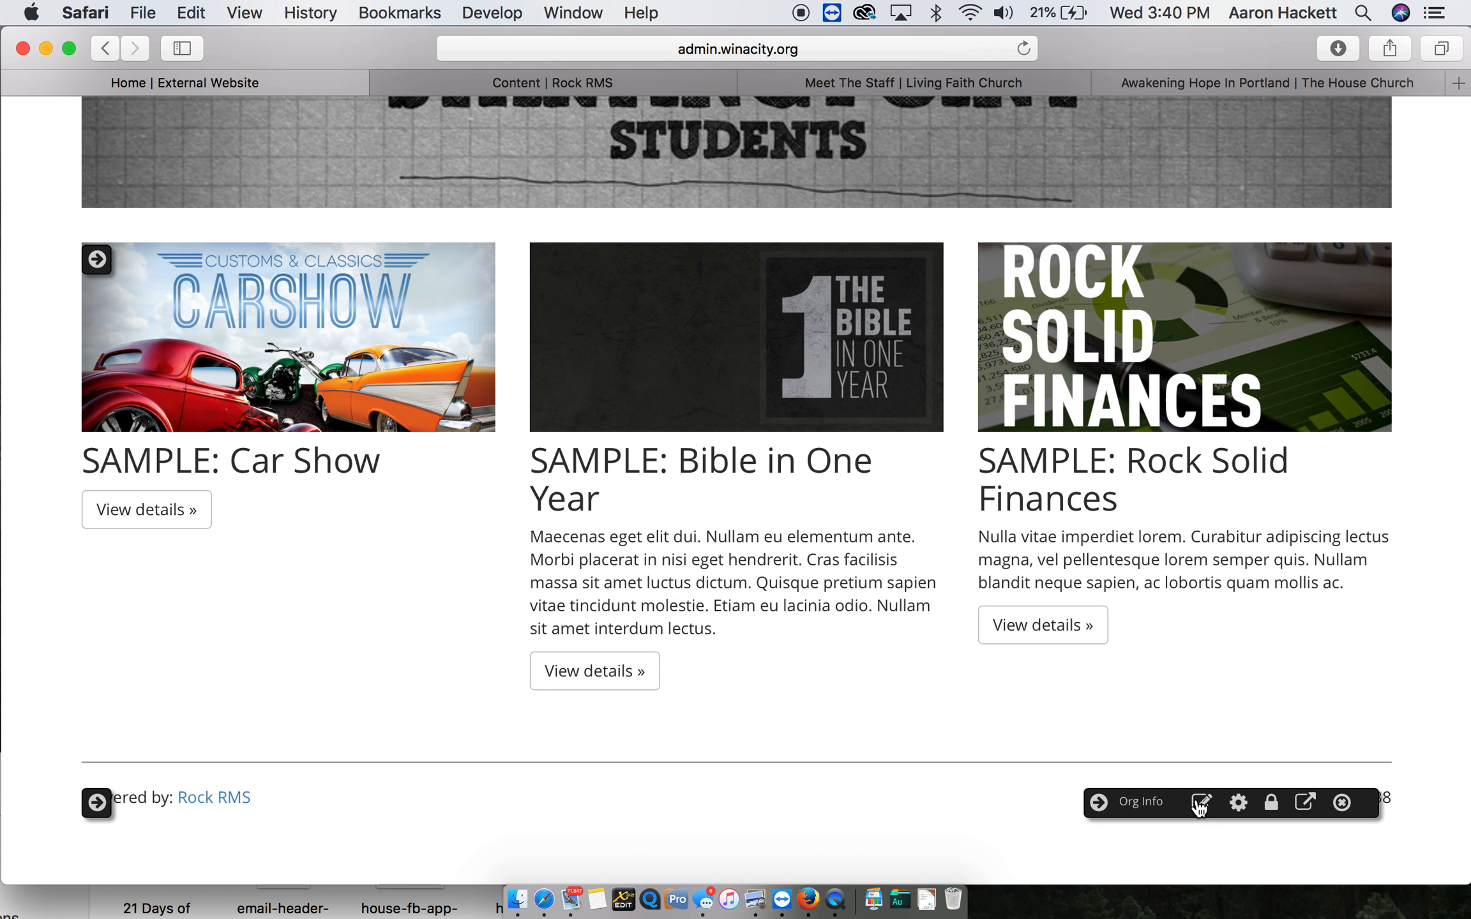
click(1202, 803)
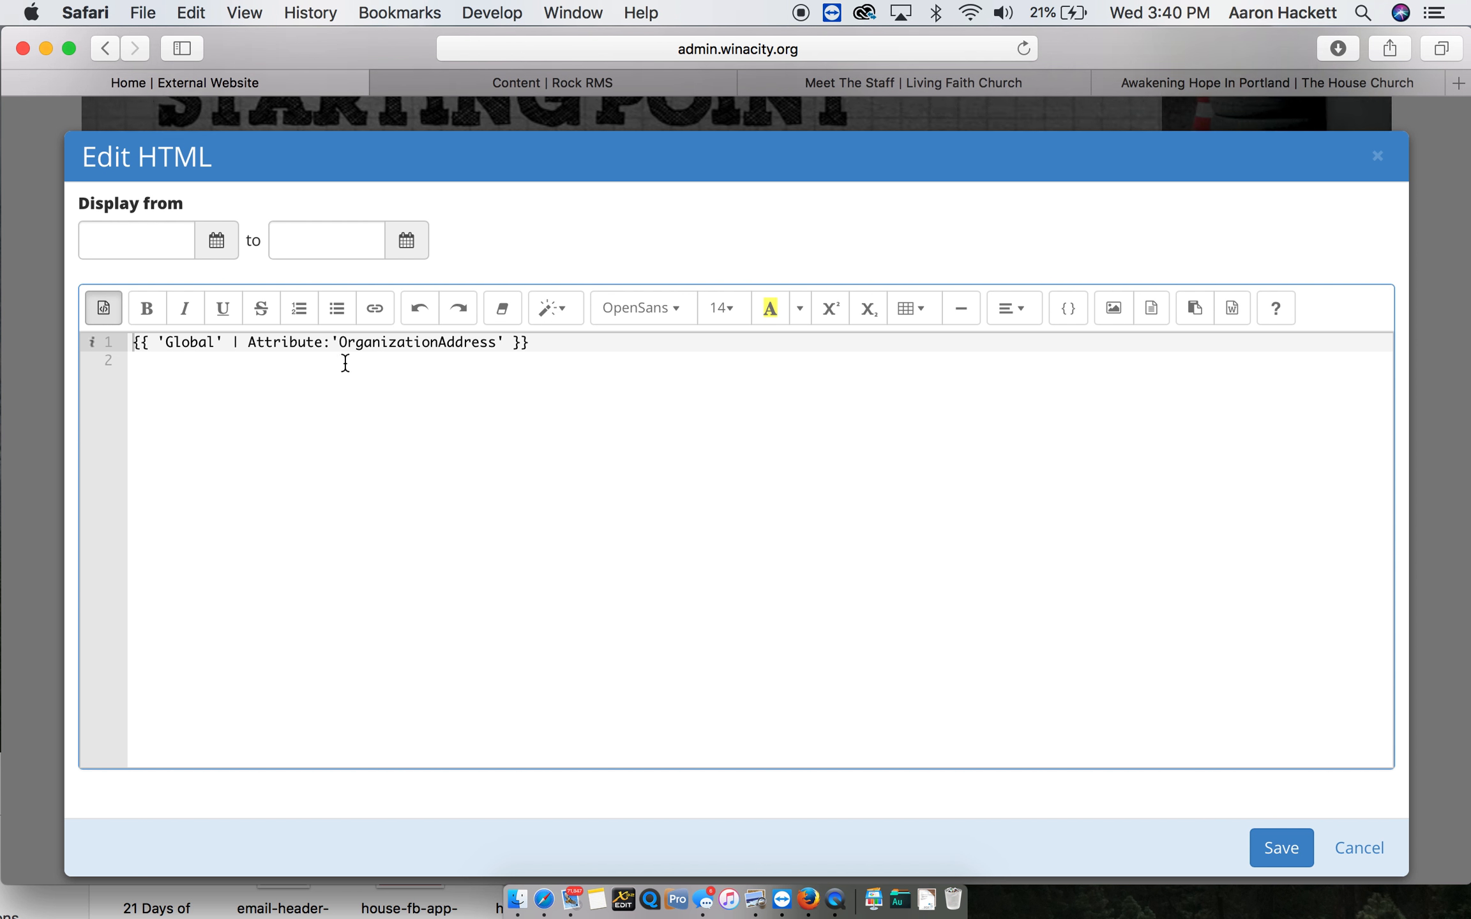
drag(544, 347, 106, 344)
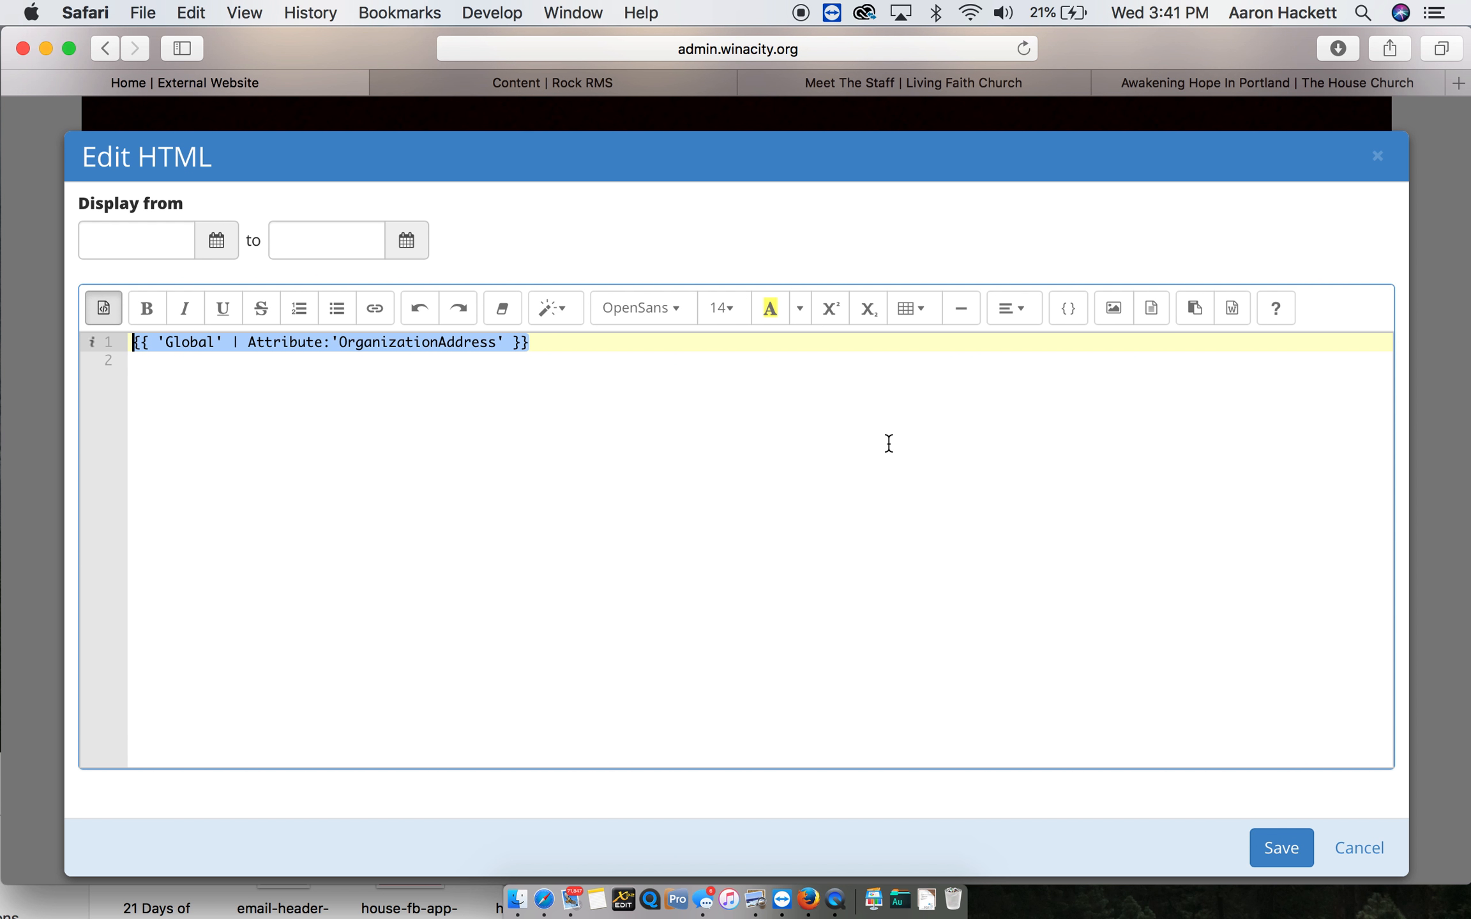
click(1379, 849)
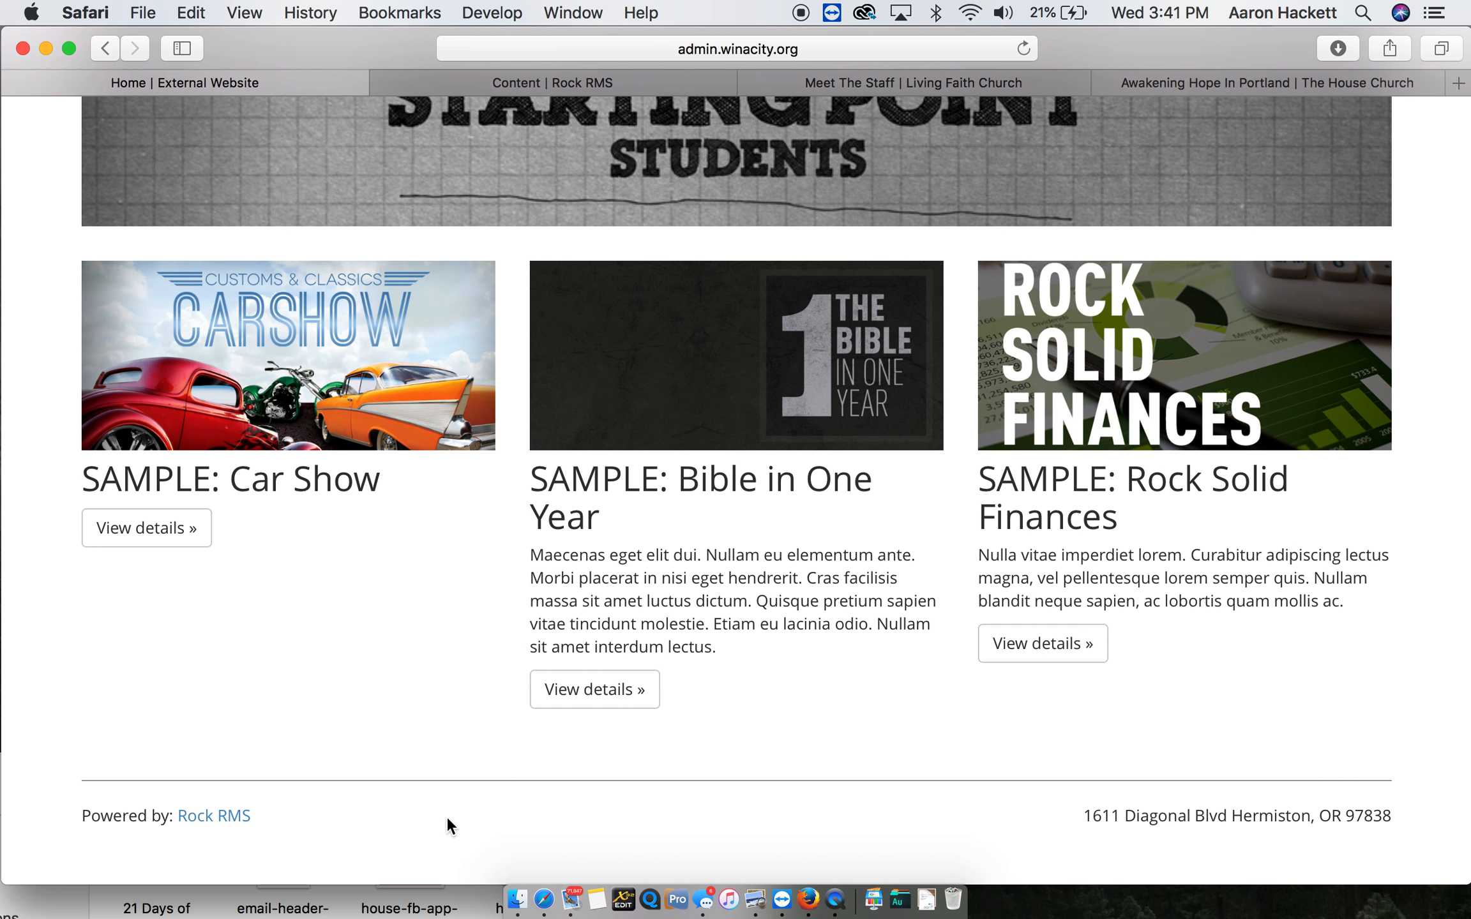
- Look over the homepage and open the website's Connect page
scroll(798, 642, up, 10)
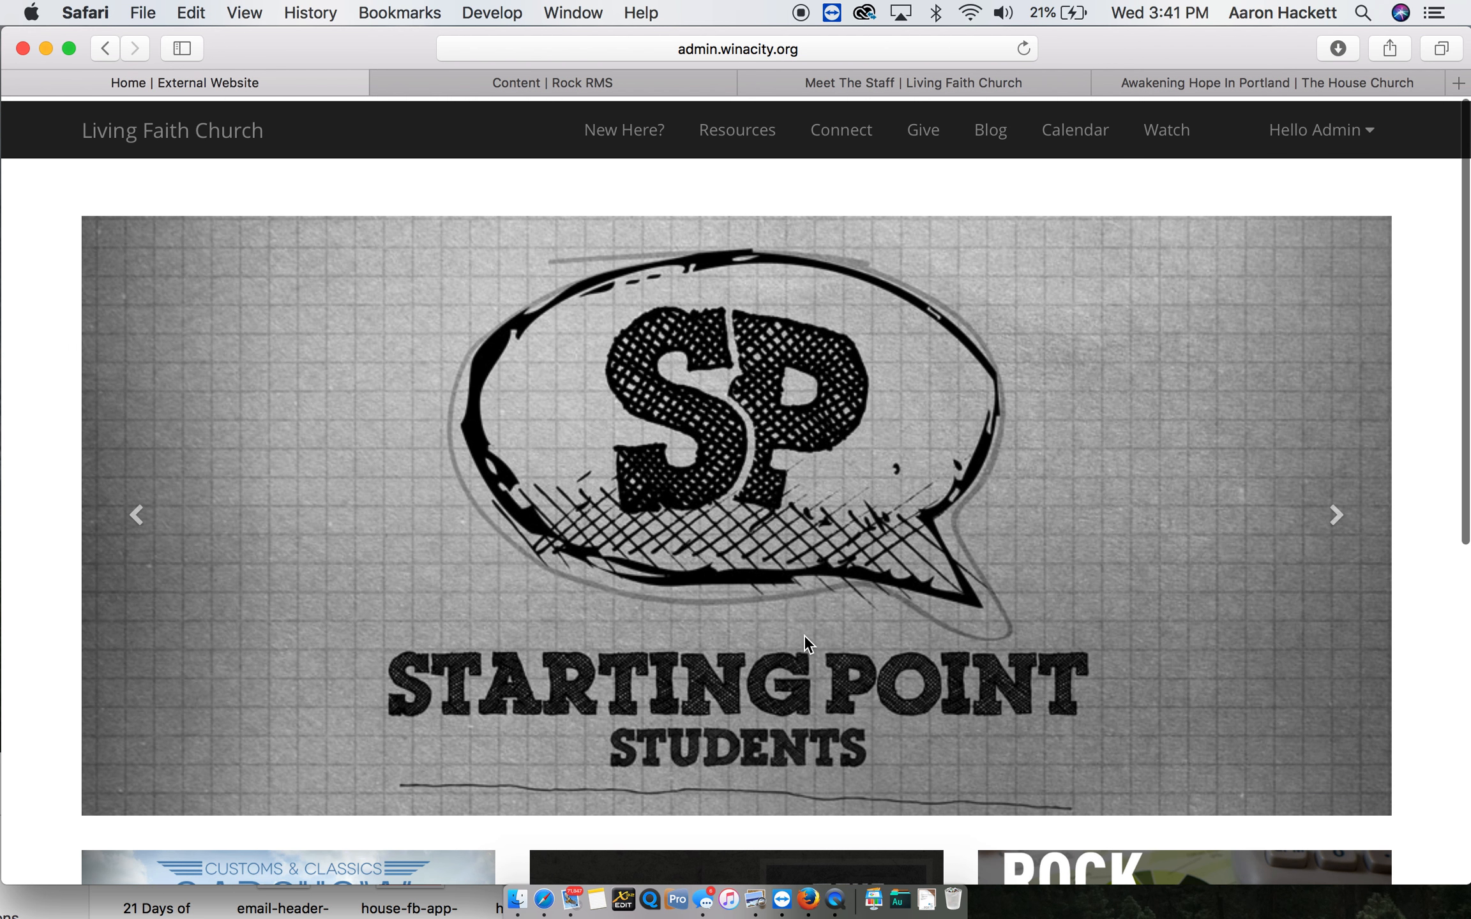
scroll(804, 641, down, 7)
scroll(803, 635, down, 3)
mouse_move(1251, 869)
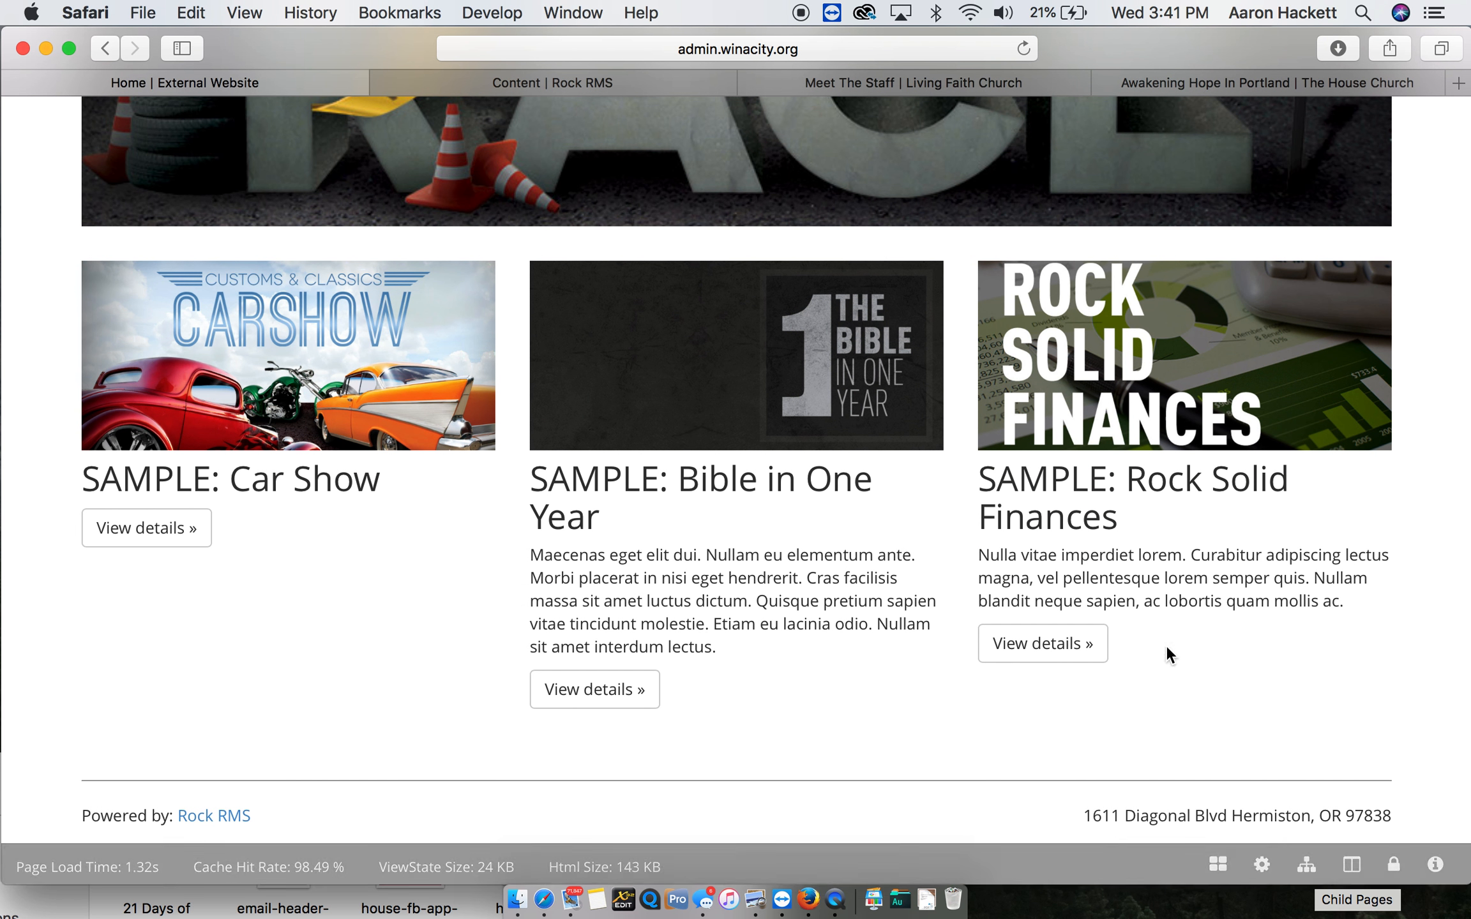
scroll(1151, 676, up, 10)
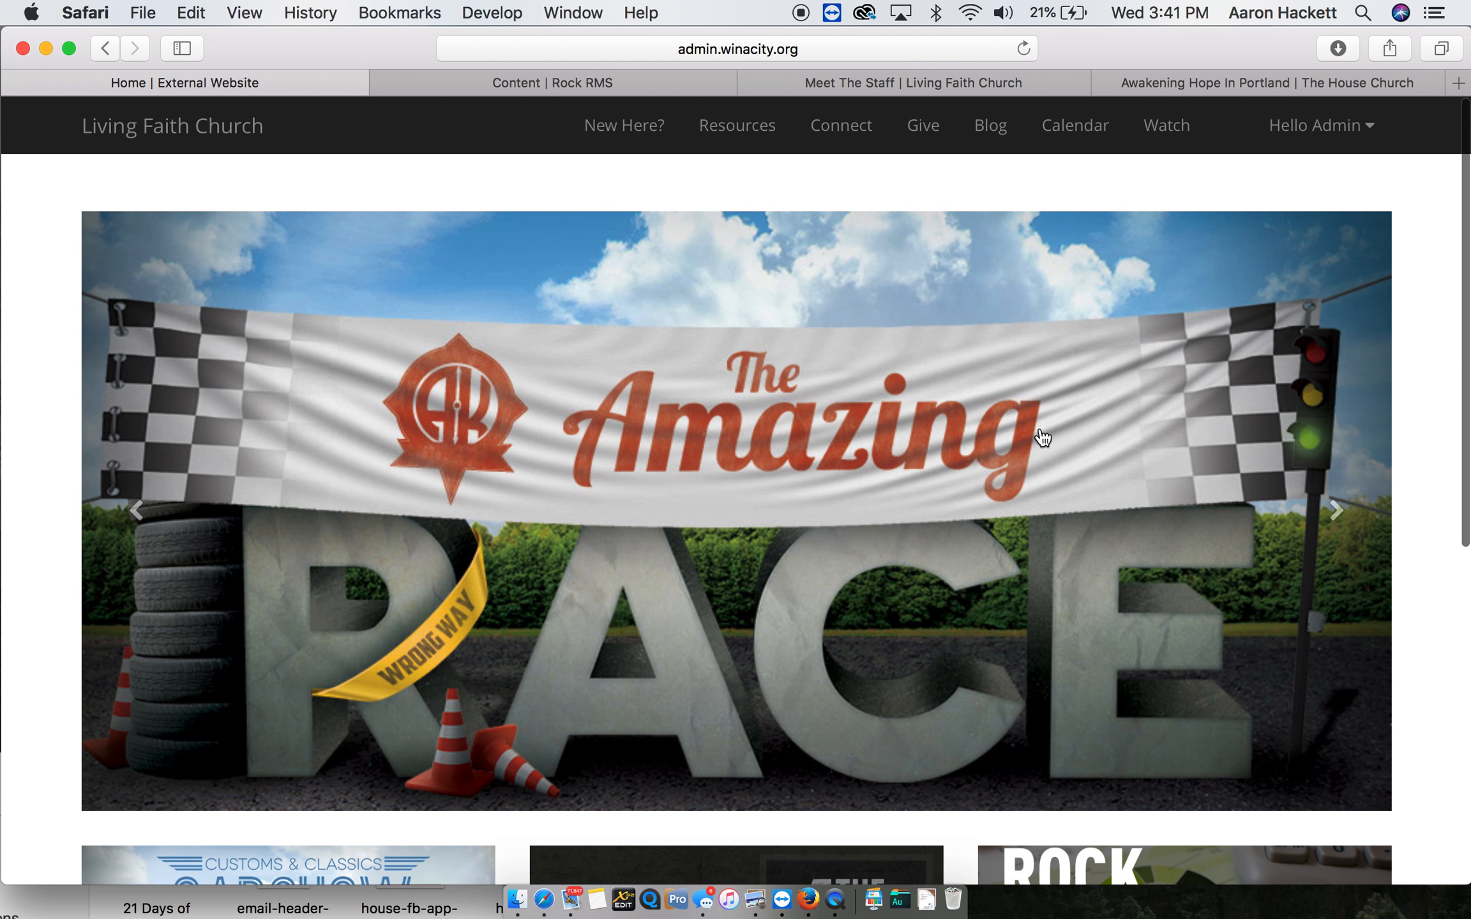
click(860, 131)
scroll(1232, 590, down, 3)
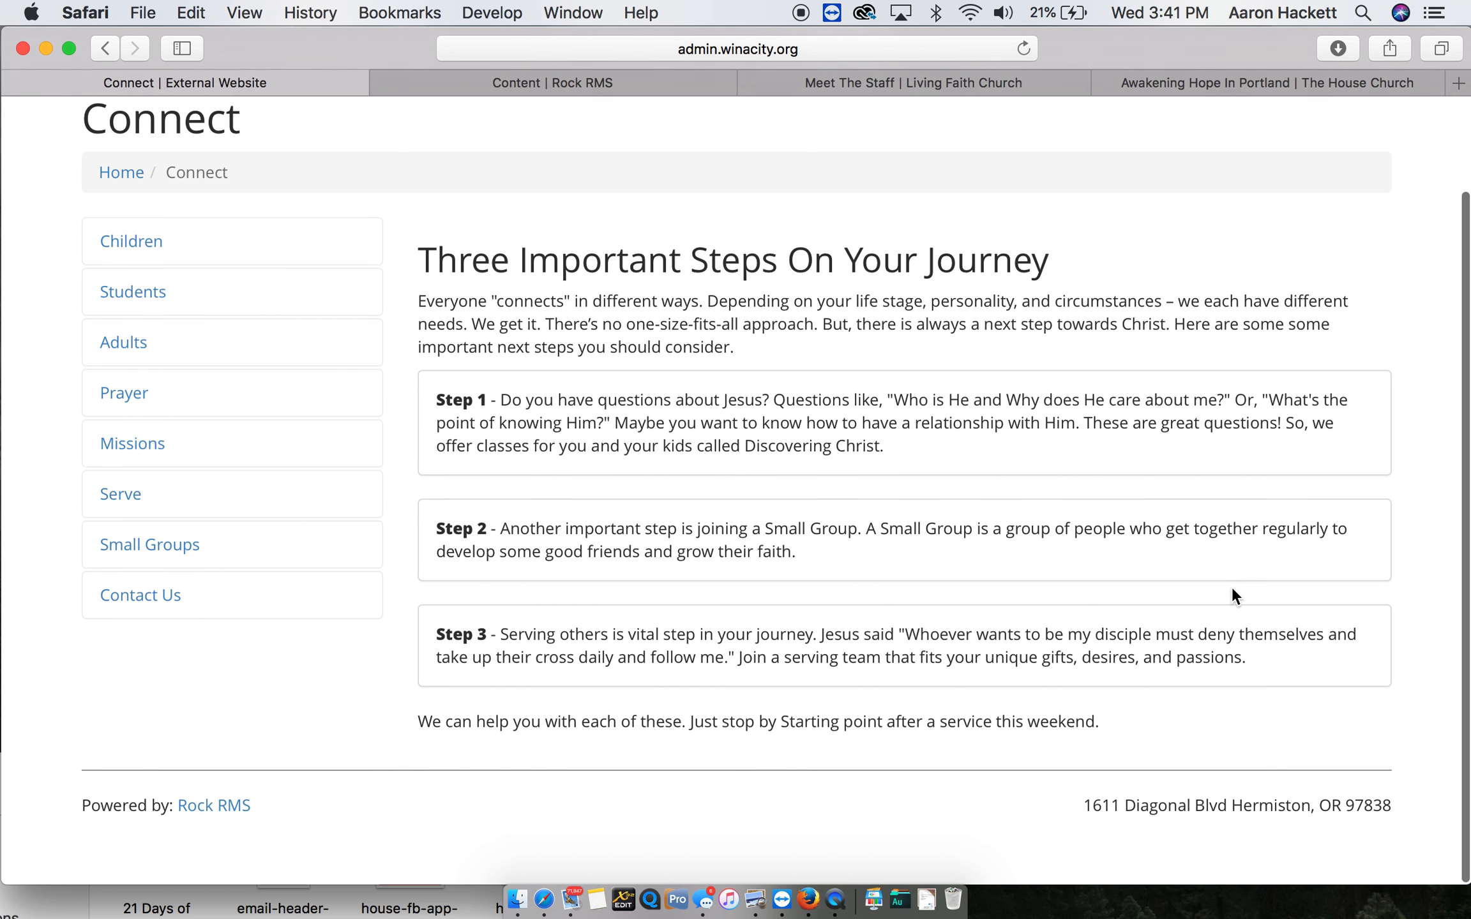
- Add a child page named "Core Values" with the LeftSidebar layout under the Connect page, and reload the page
mouse_move(1302, 871)
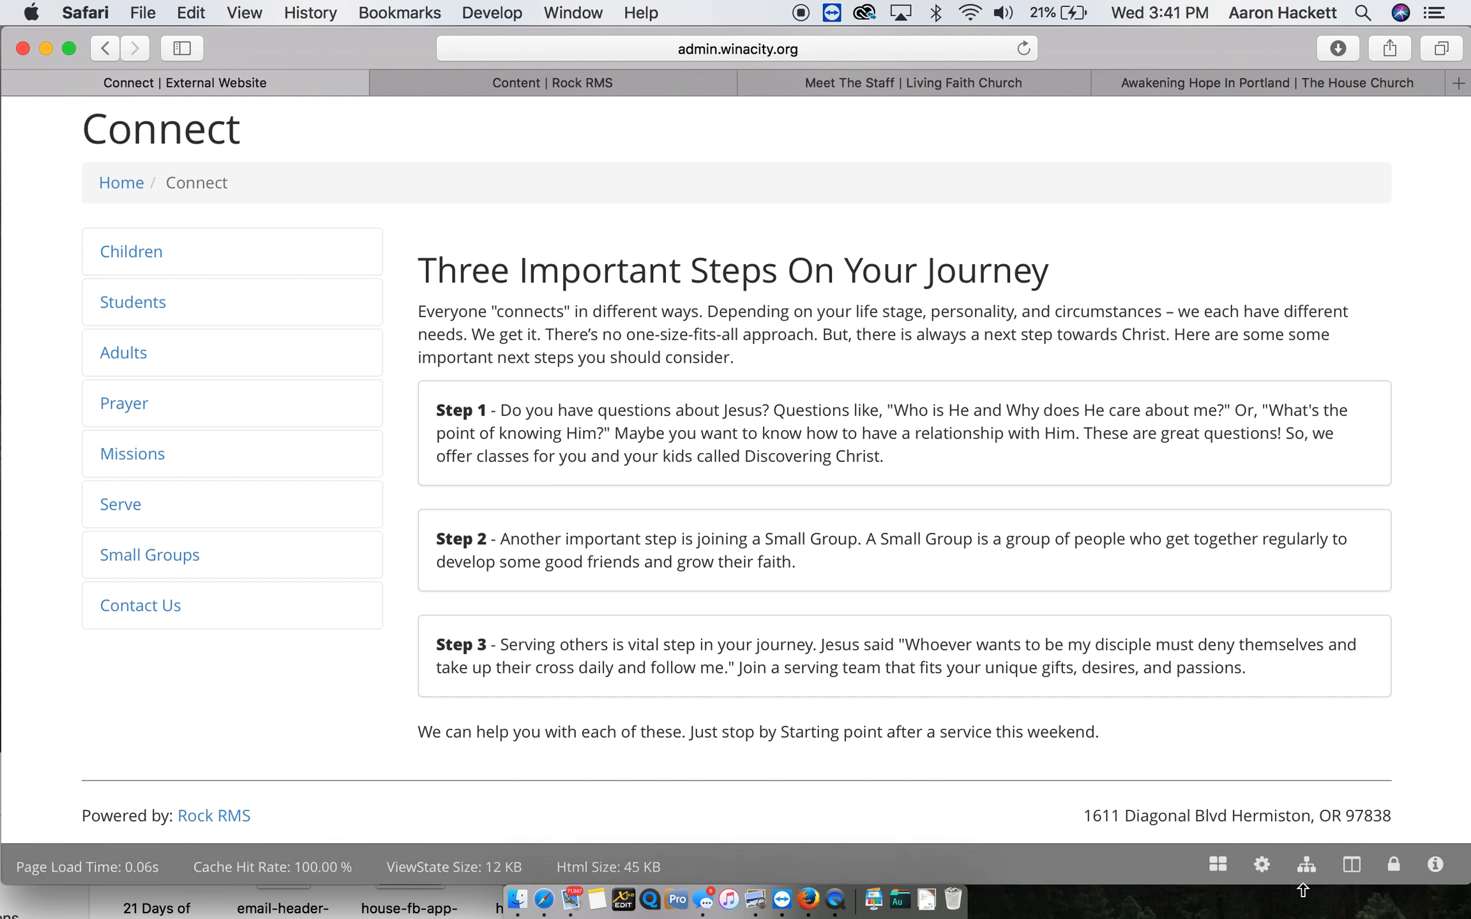
click(1302, 858)
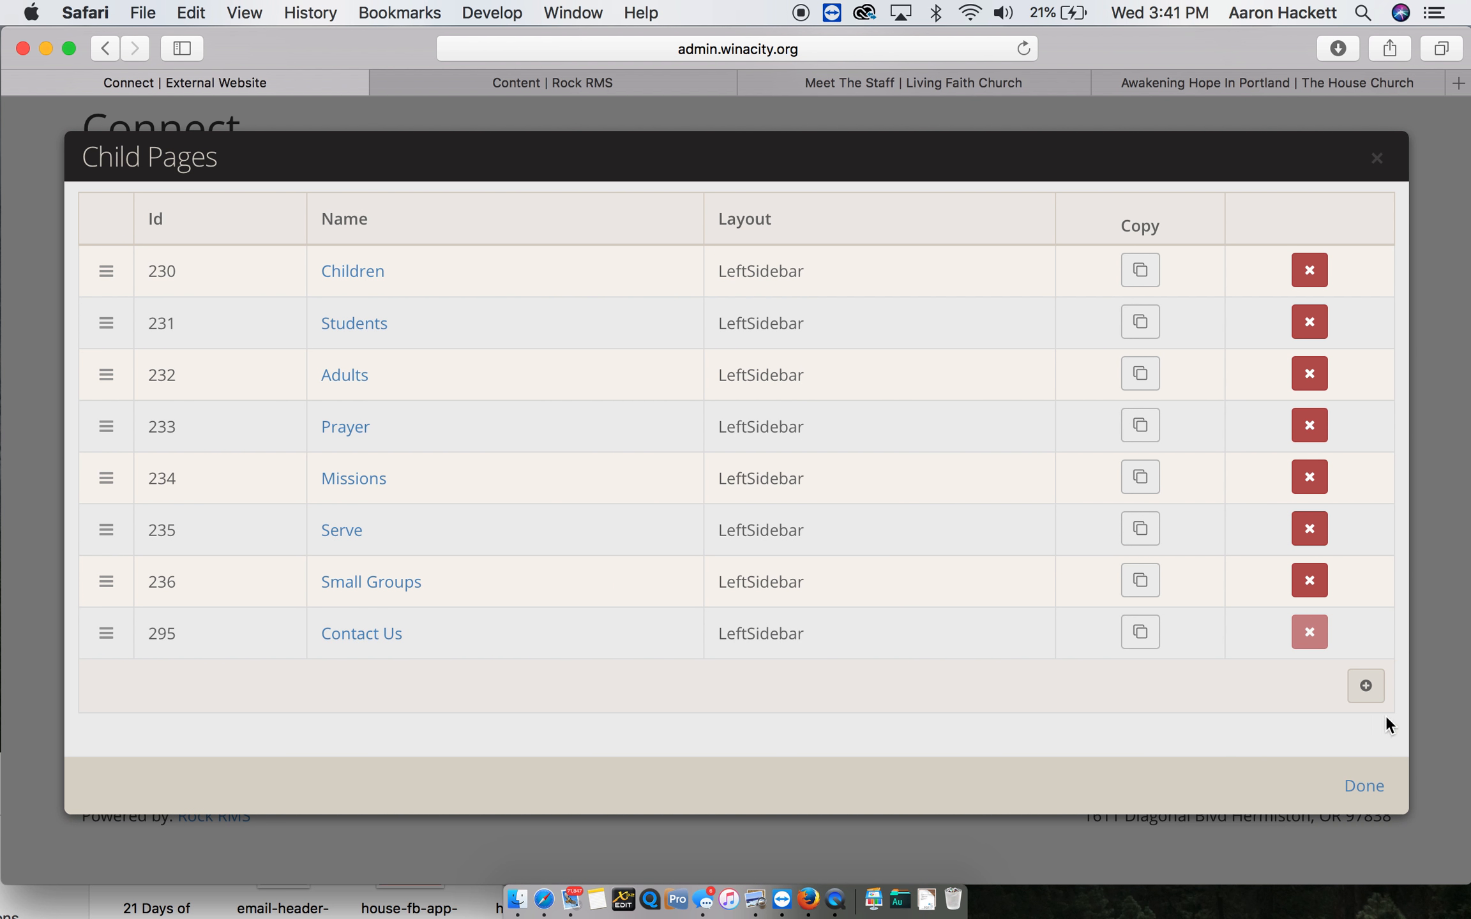
click(1378, 695)
click(218, 314)
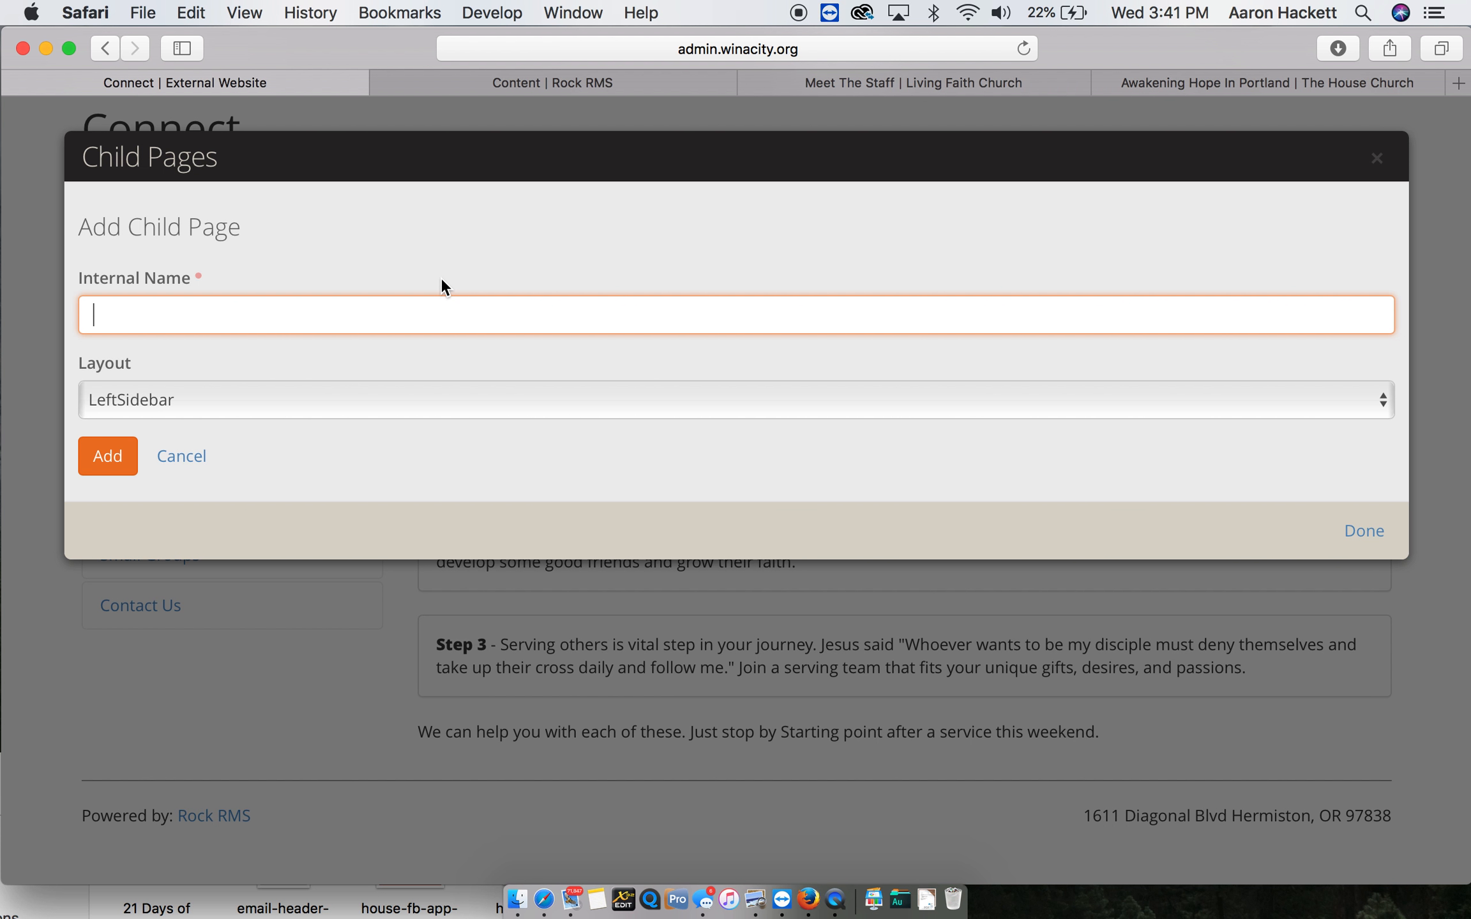
text(Core Values)
click(113, 457)
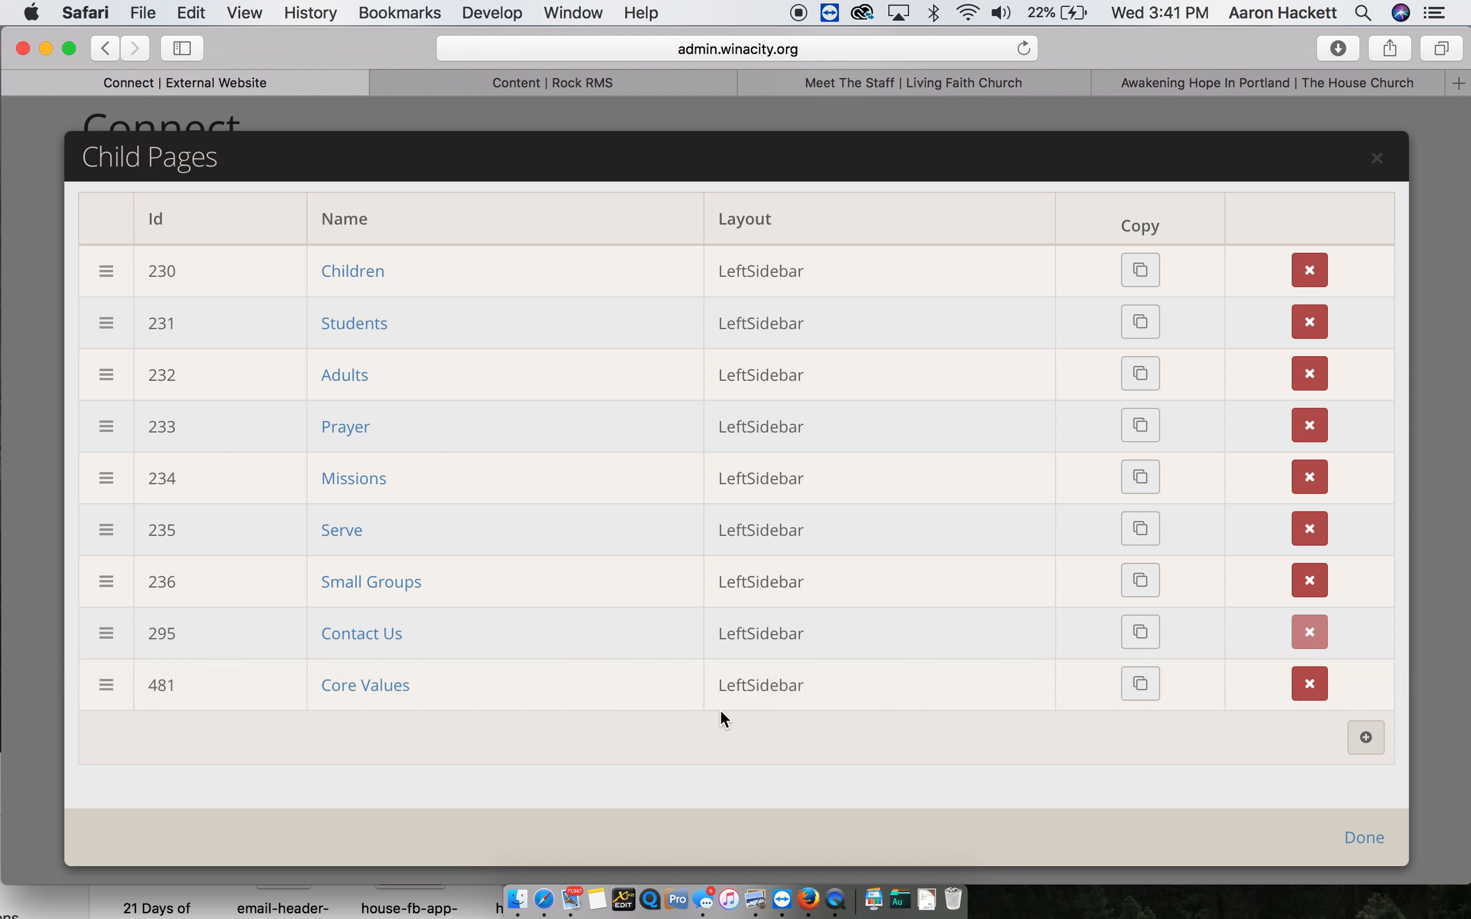
click(1363, 836)
key(super+r)
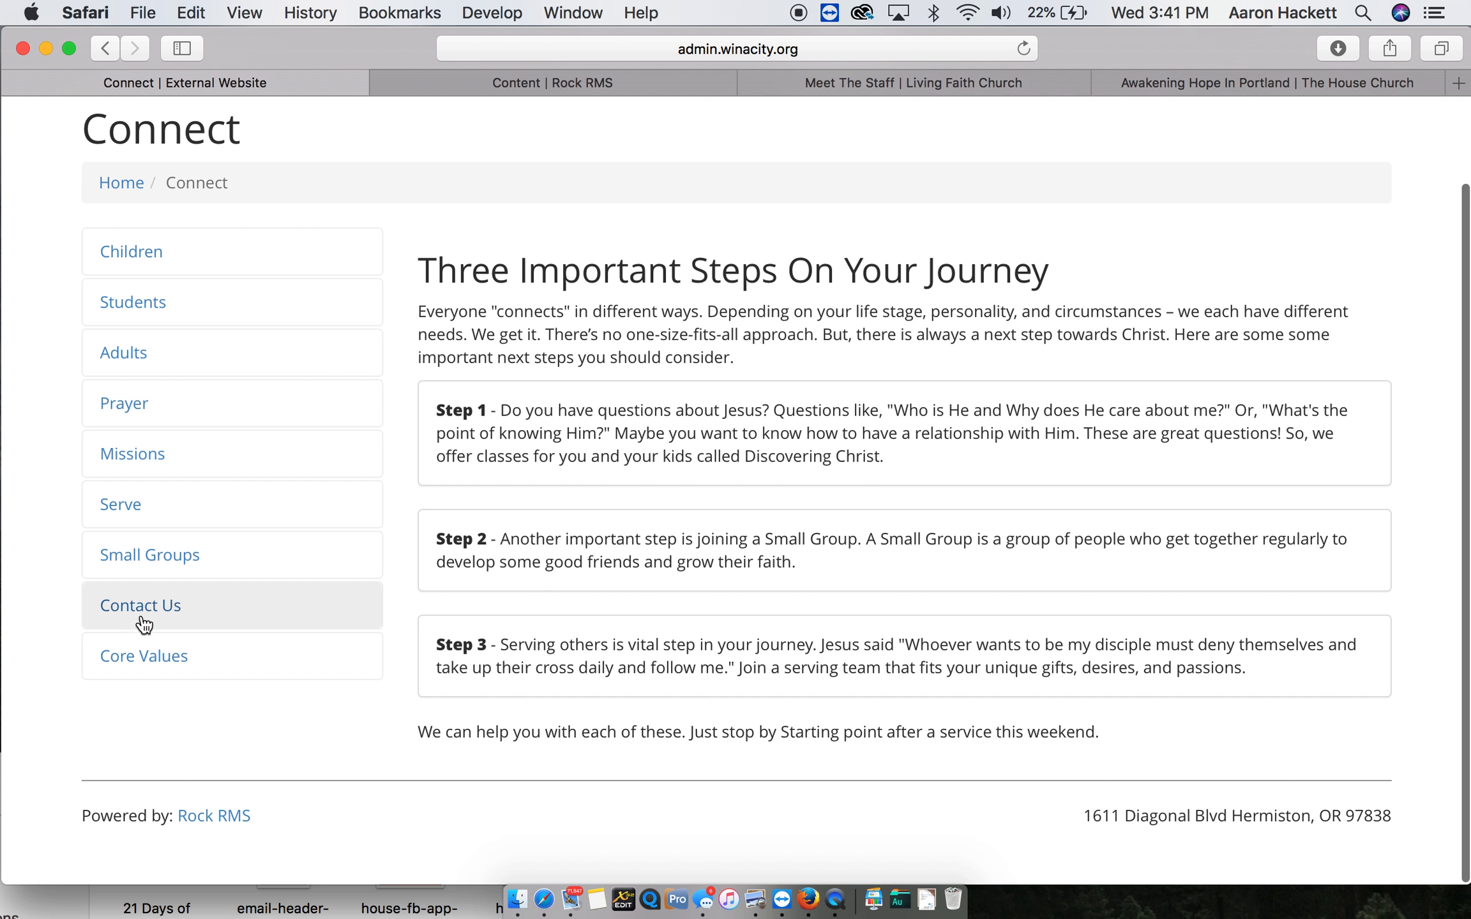
- Open the Core Values page and display its page zones
click(154, 667)
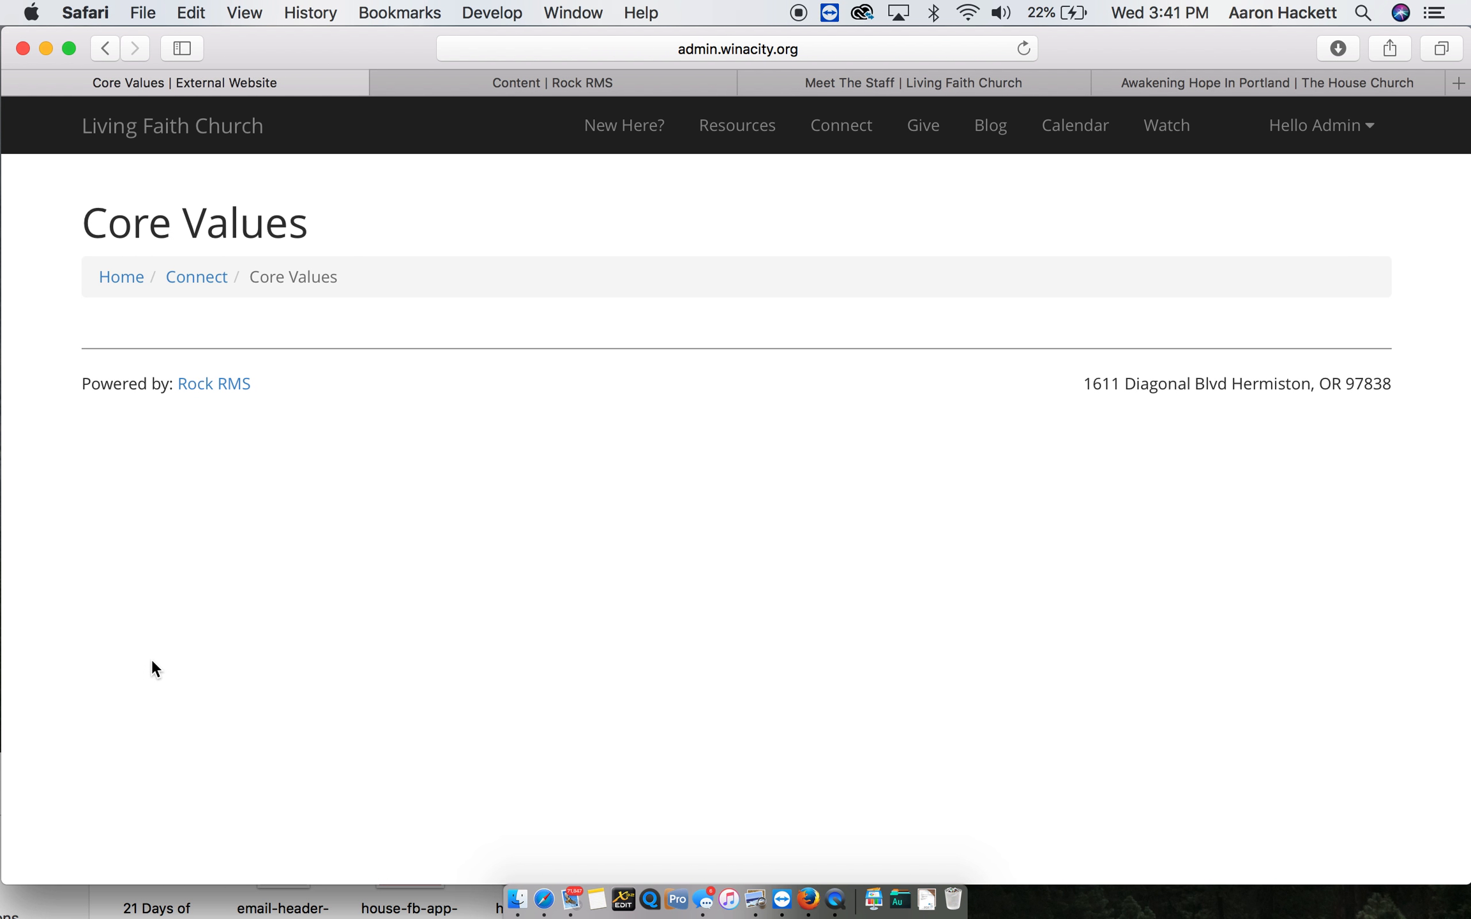
mouse_move(1302, 859)
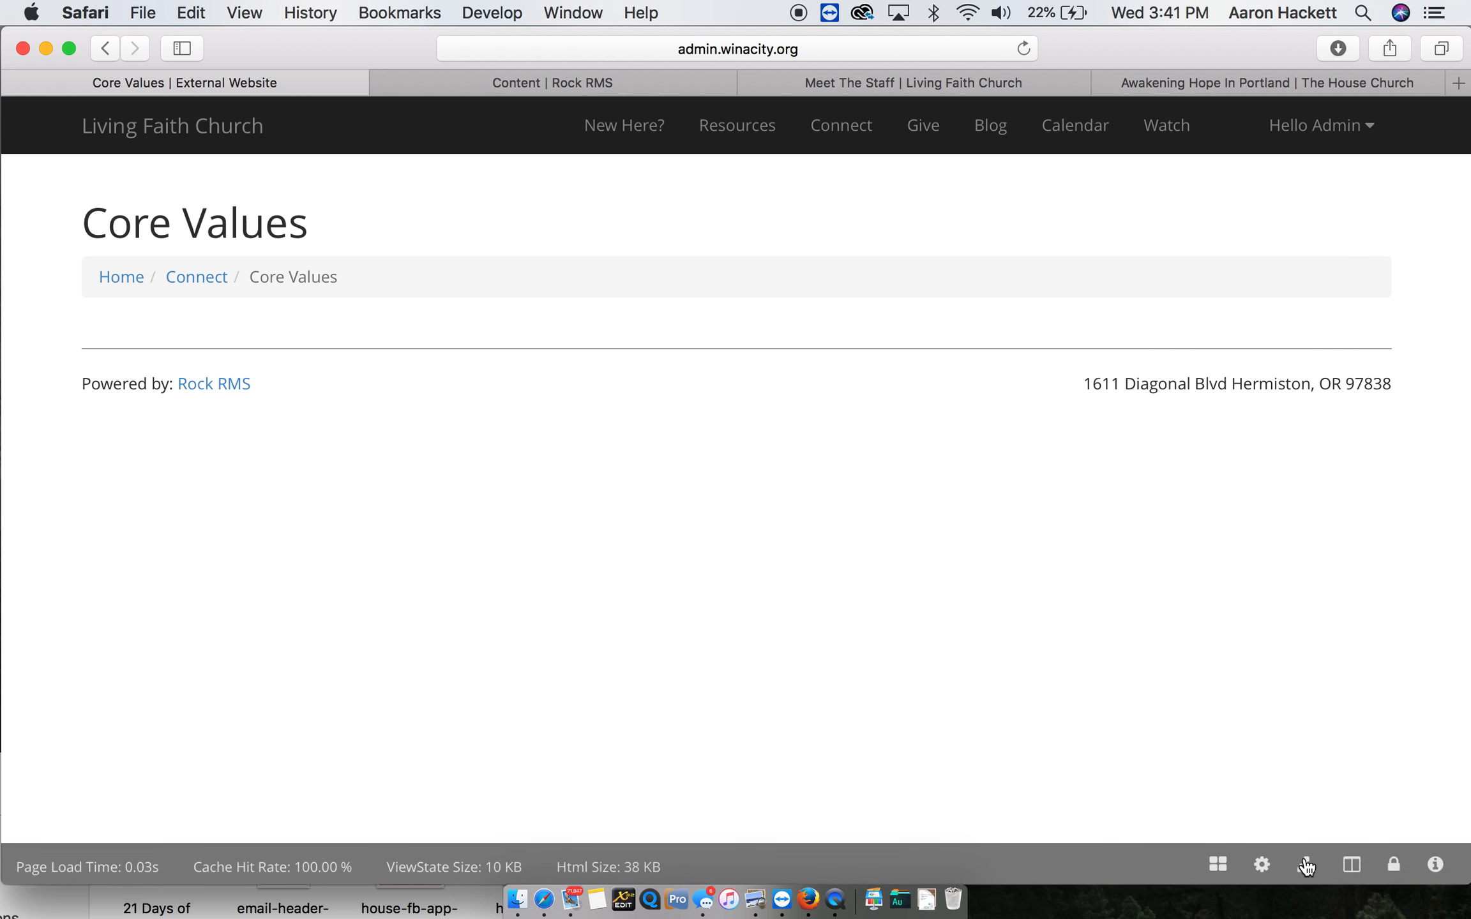
click(1352, 865)
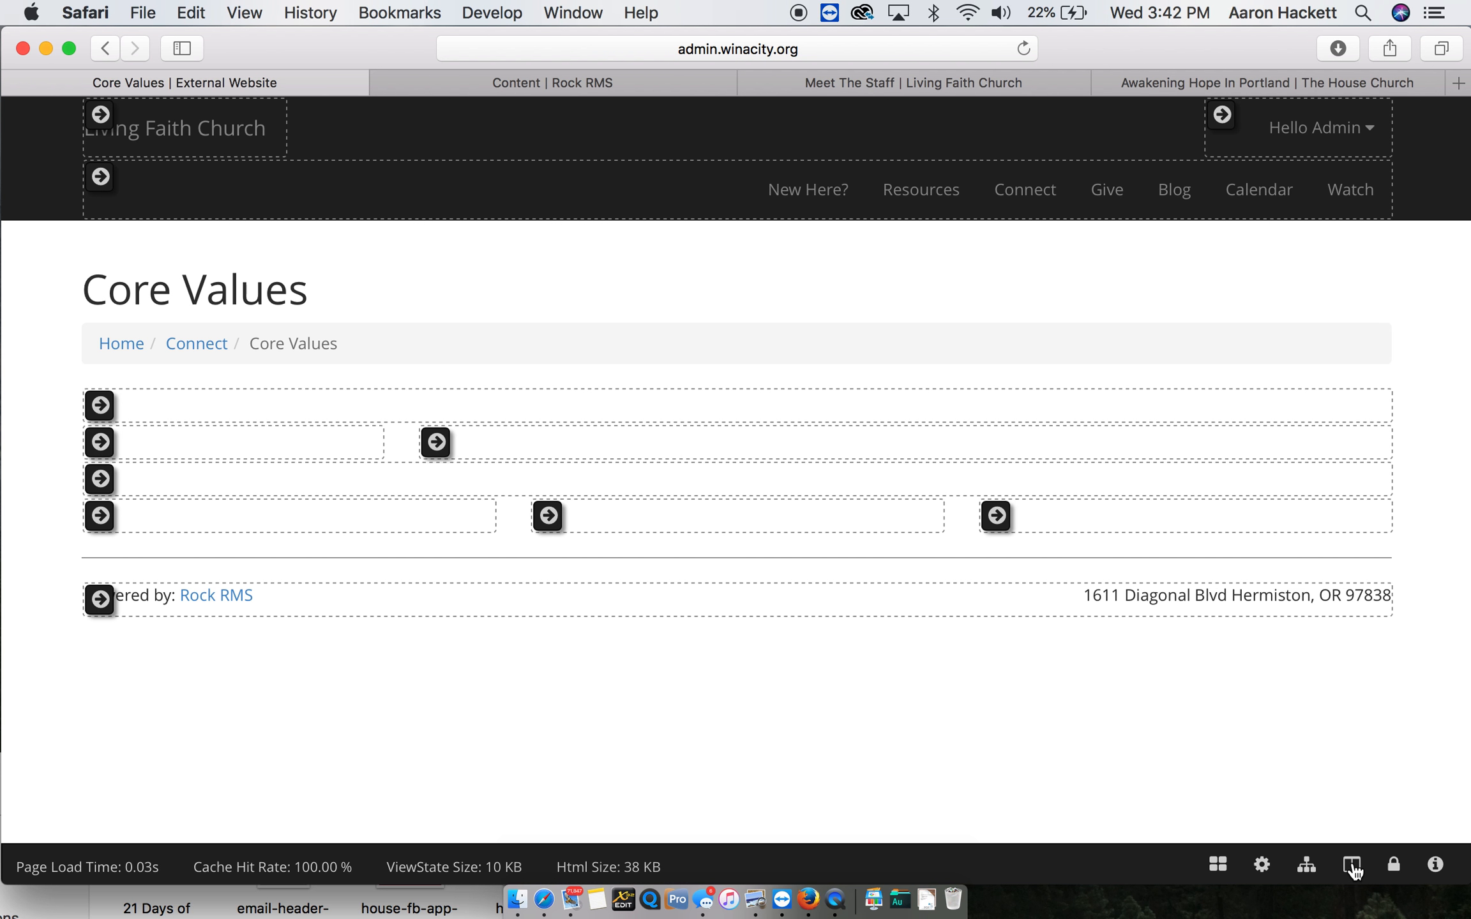
- Add an HTML Content block named "Core Values Text" to the Feature zone of the current page
mouse_move(99, 412)
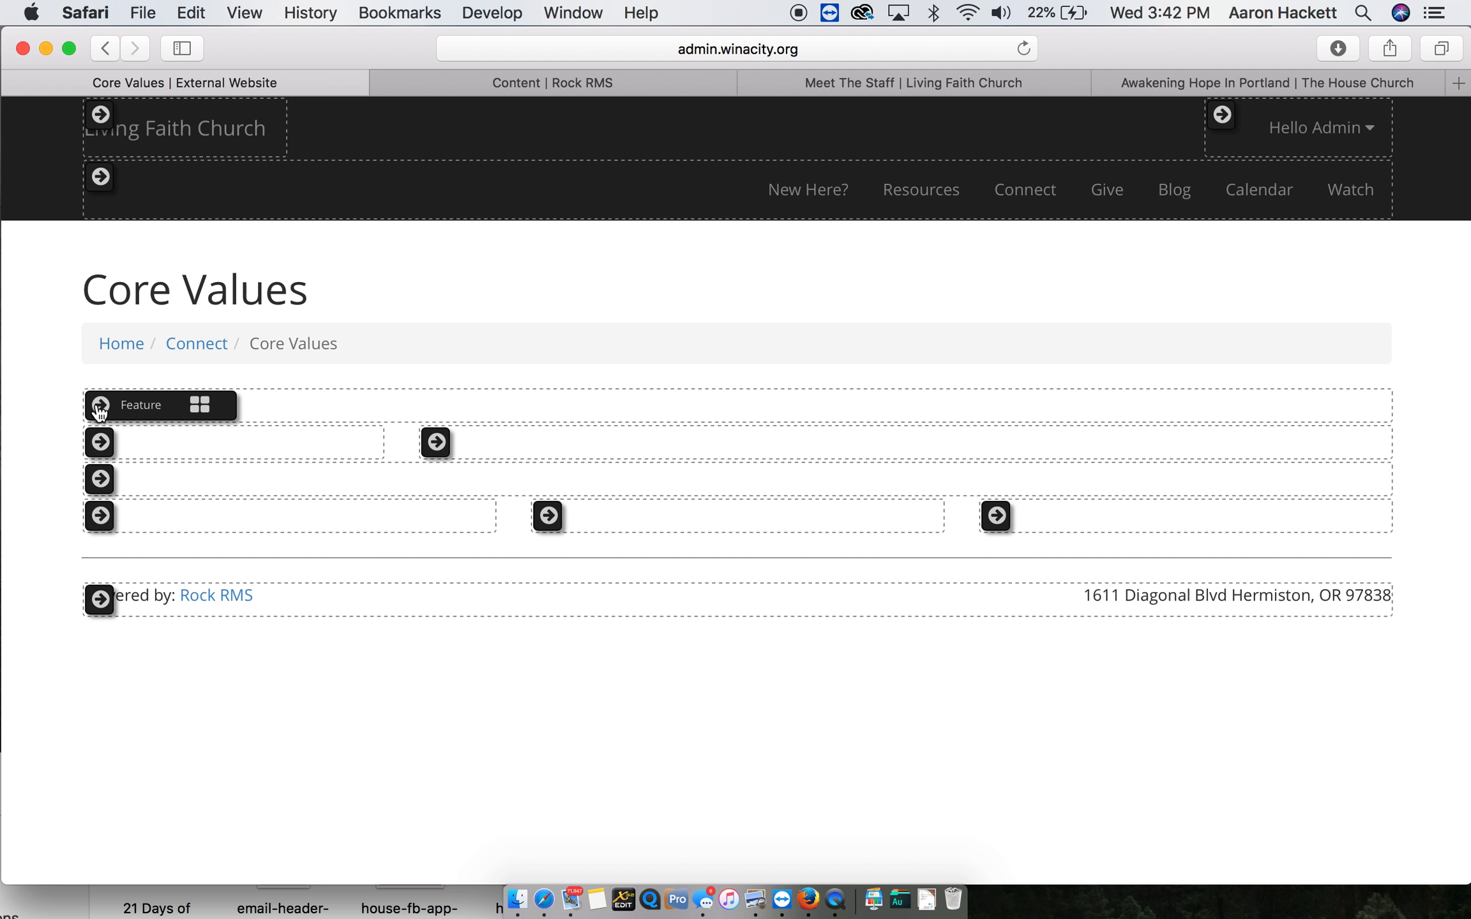
click(202, 412)
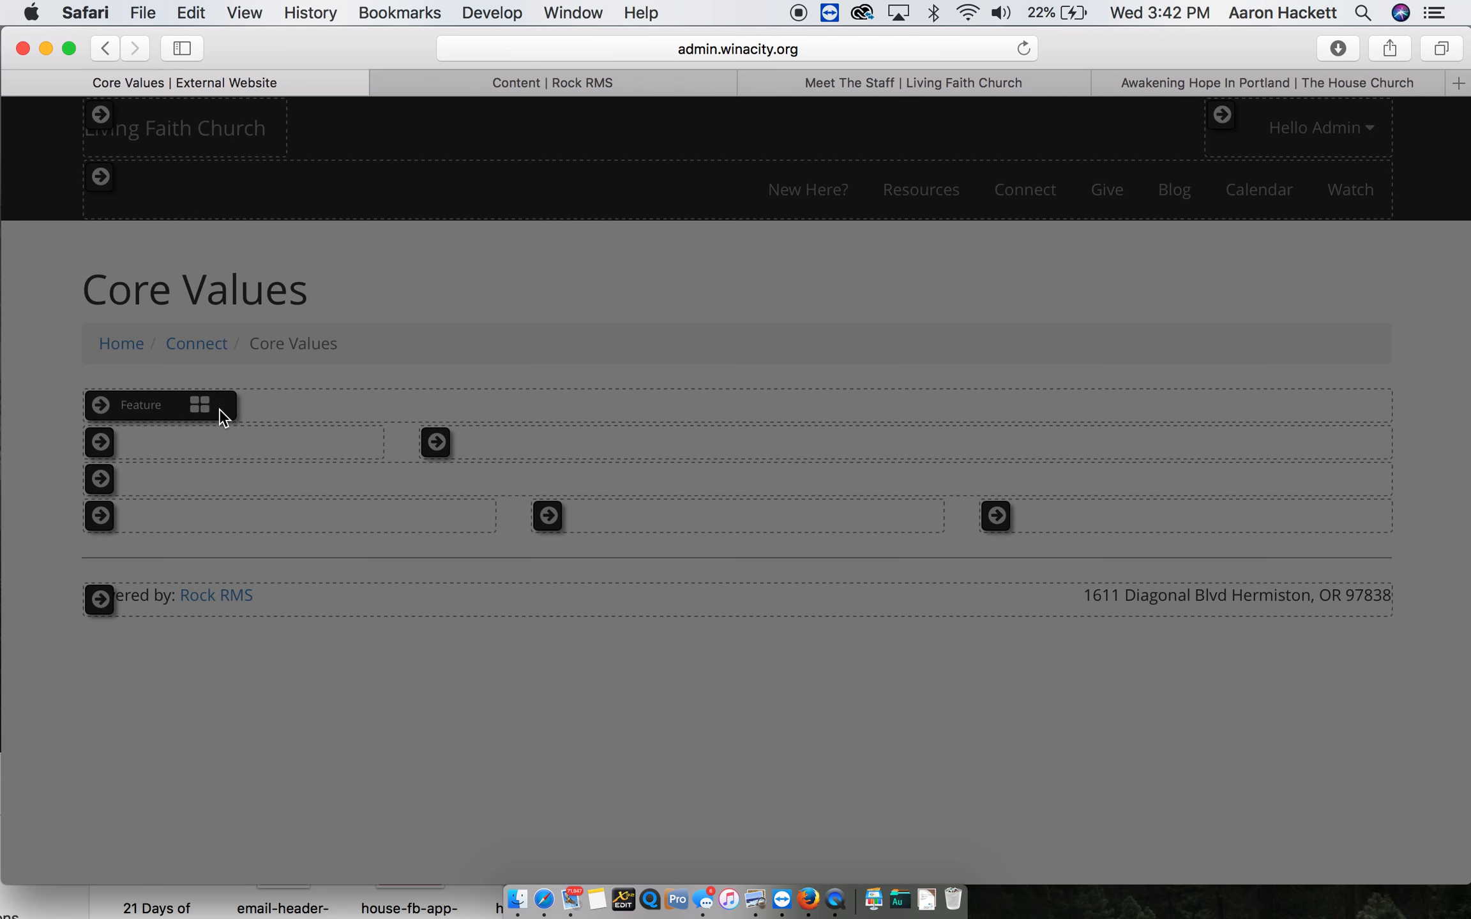
click(1364, 396)
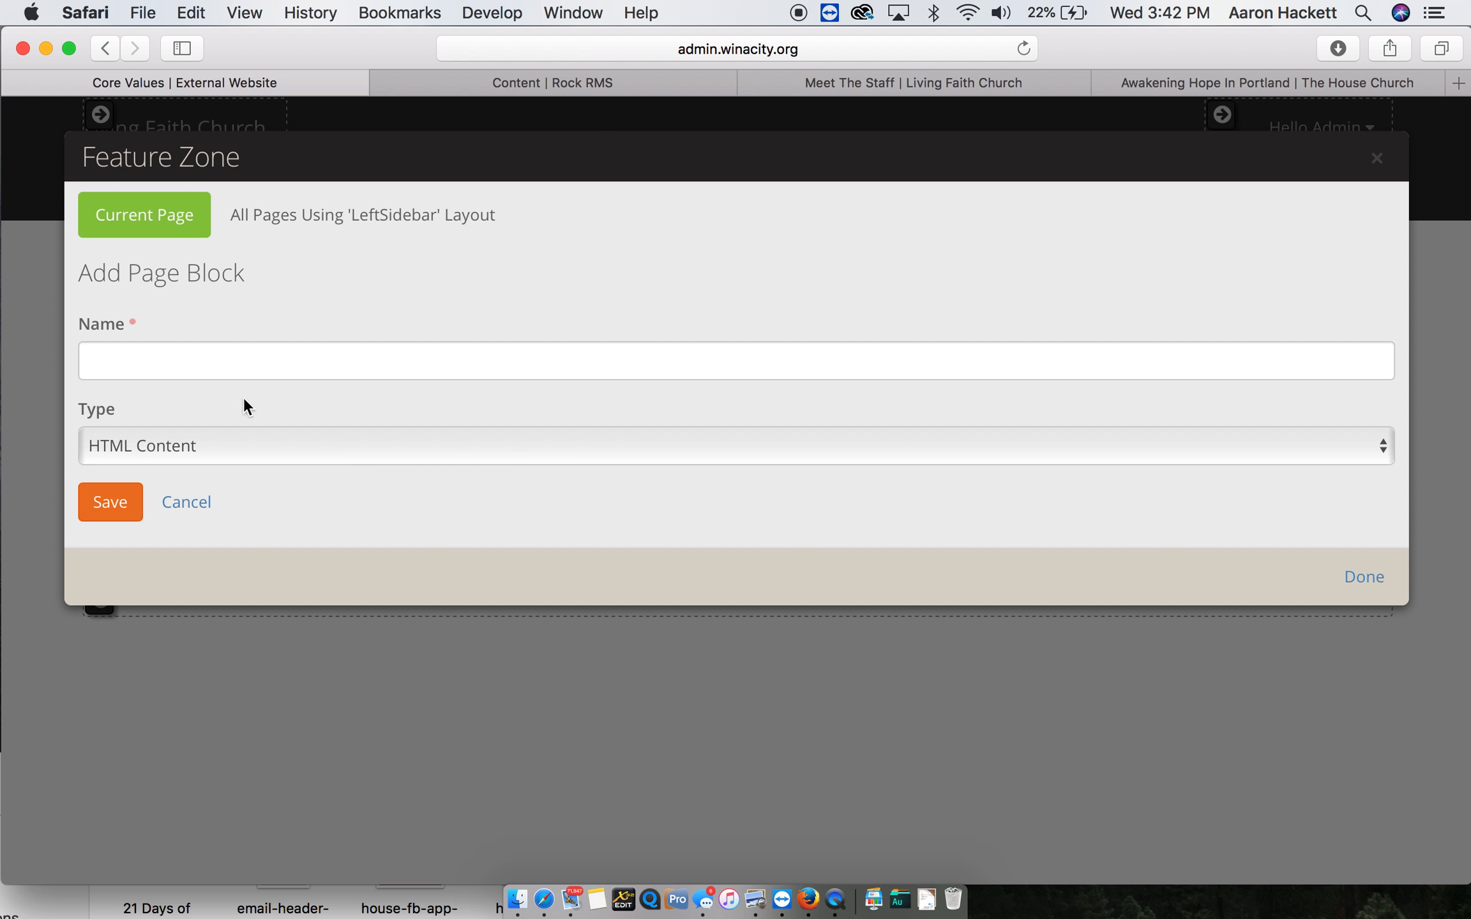
click(155, 364)
text(Core Values Test)
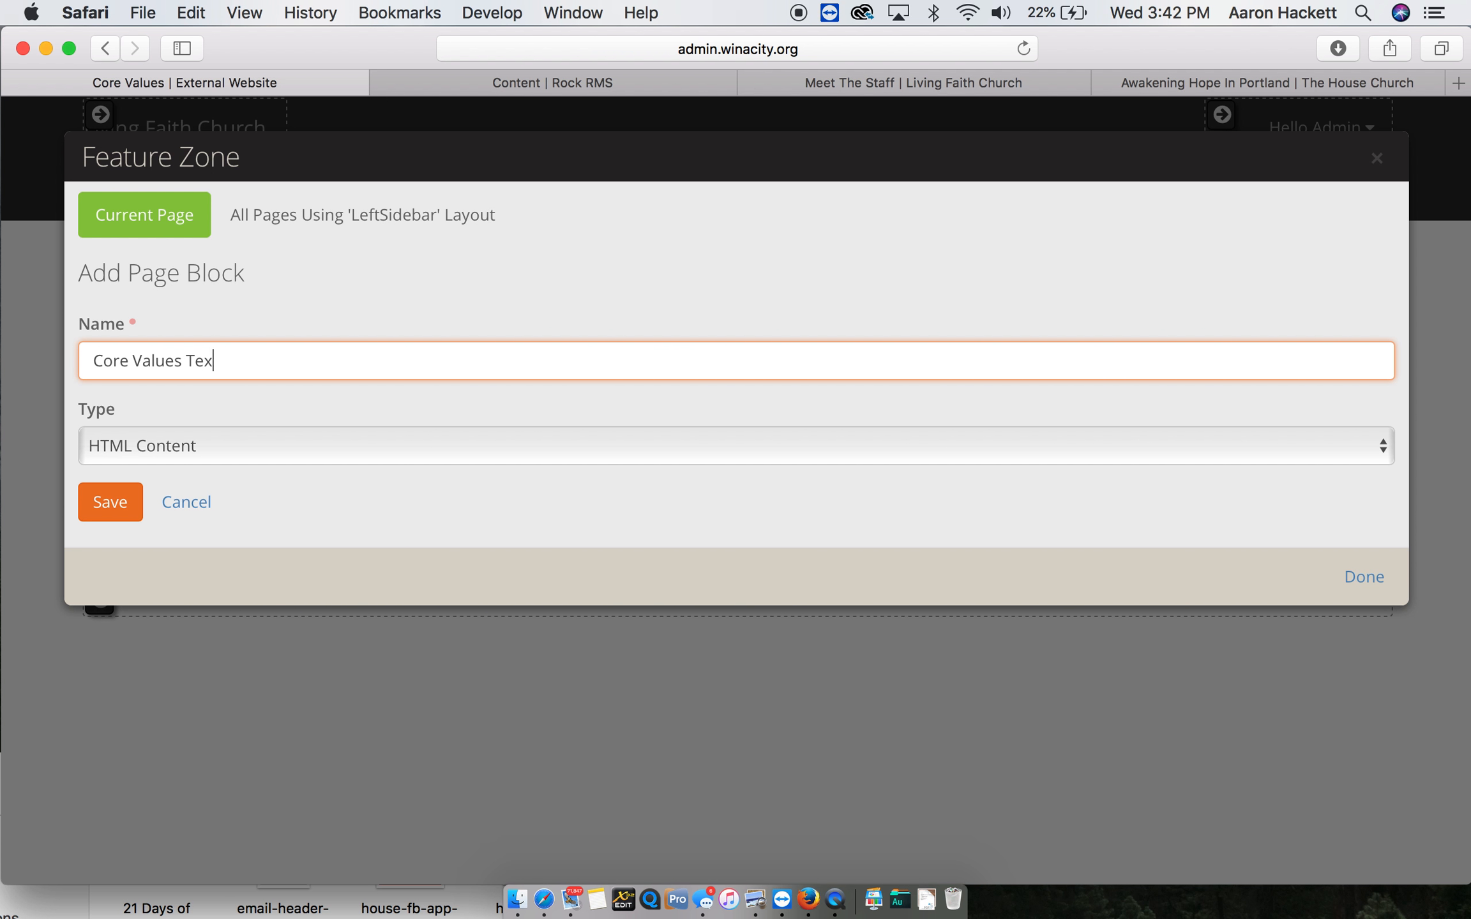
click(106, 498)
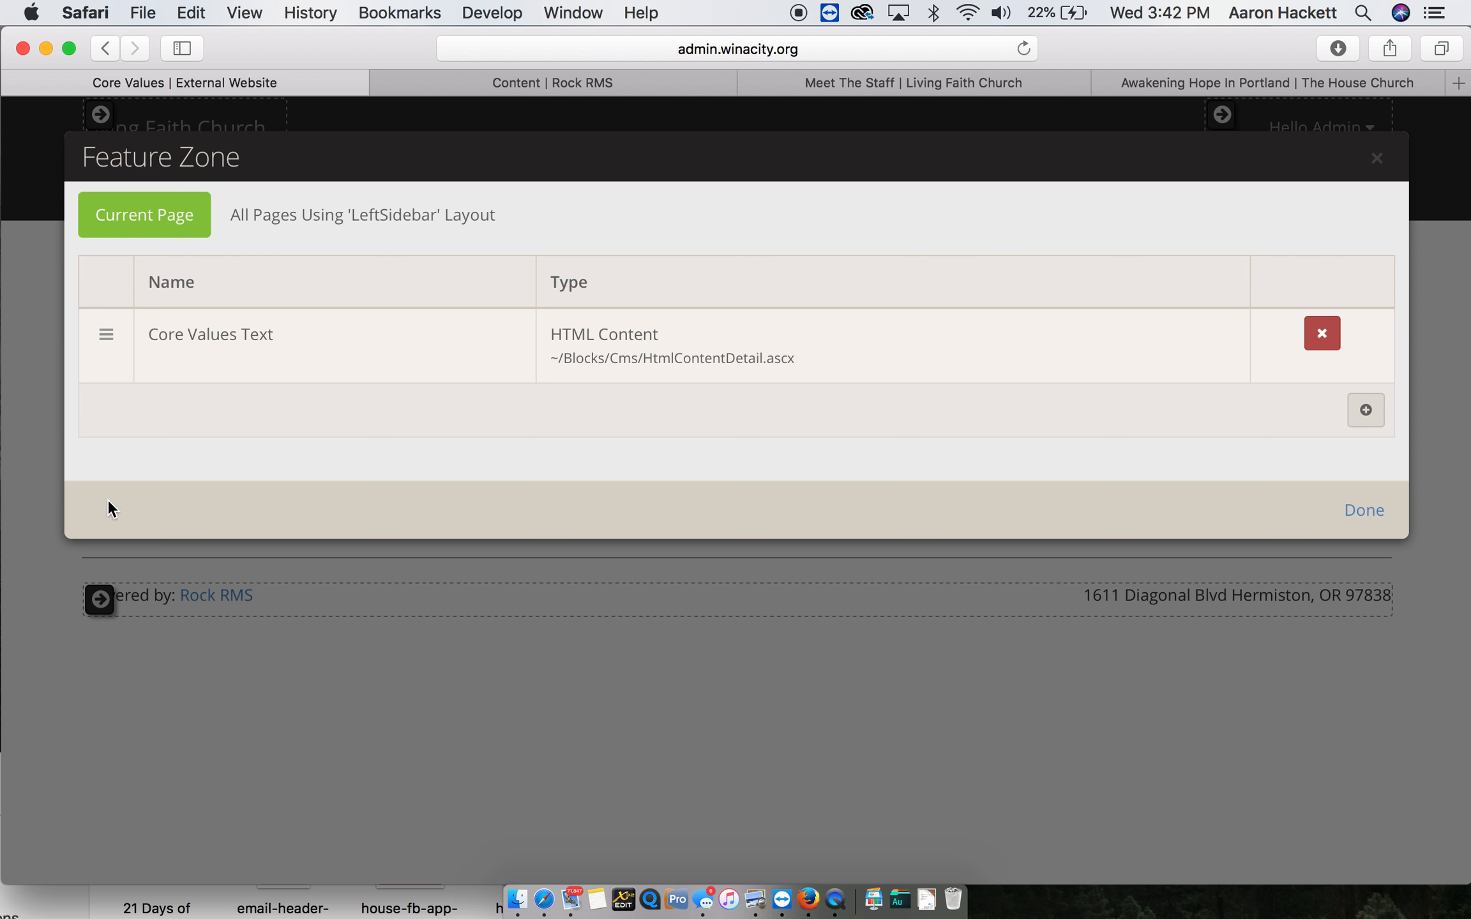
click(1364, 511)
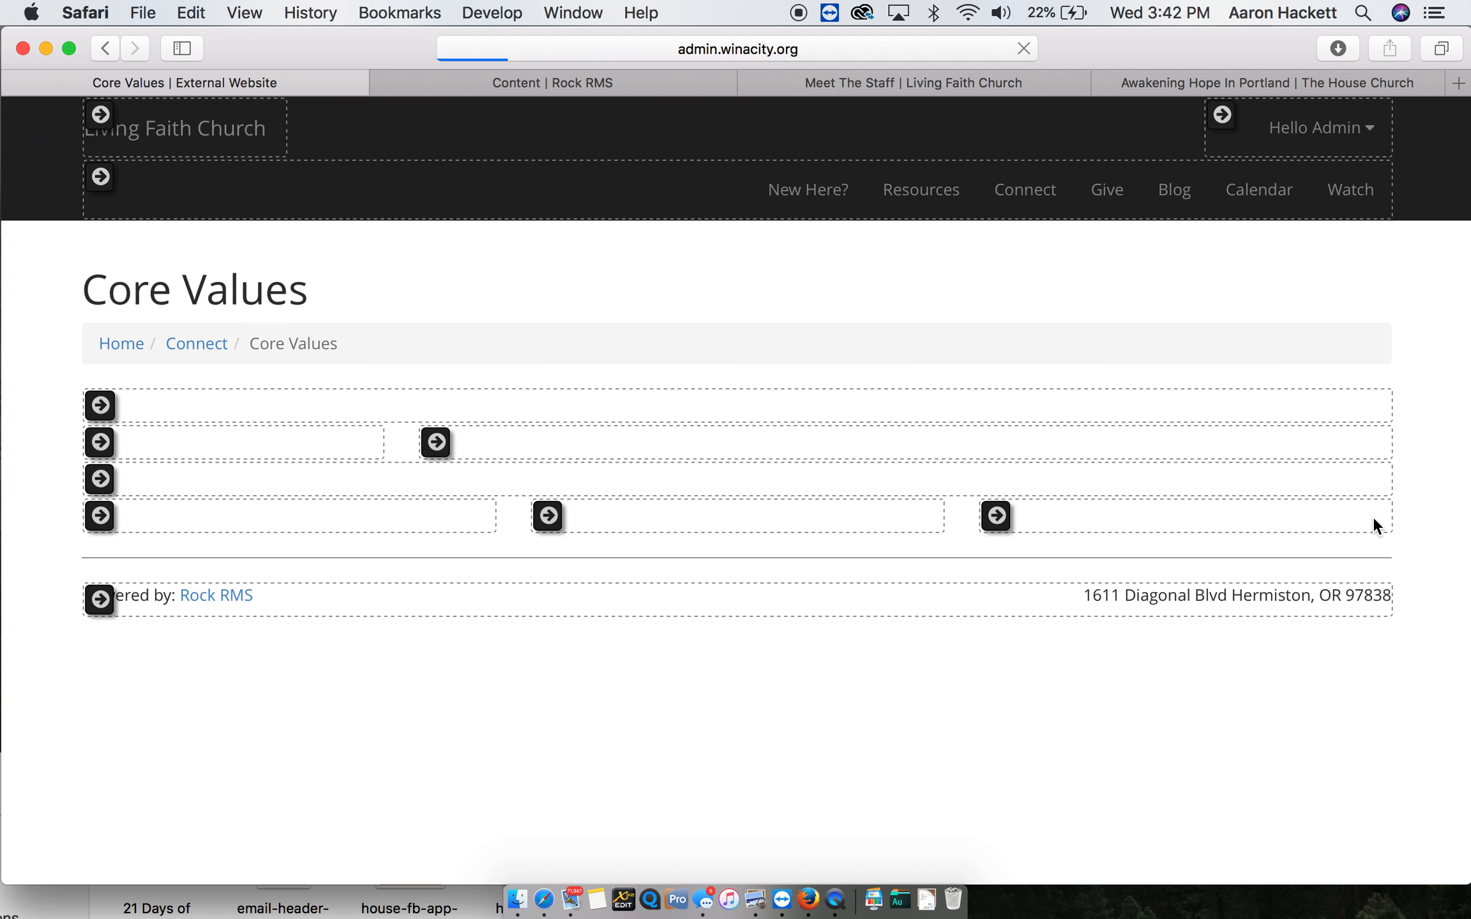
- Display the block controls on the Core Values page and open the Core Values Text block for editing
mouse_move(1224, 859)
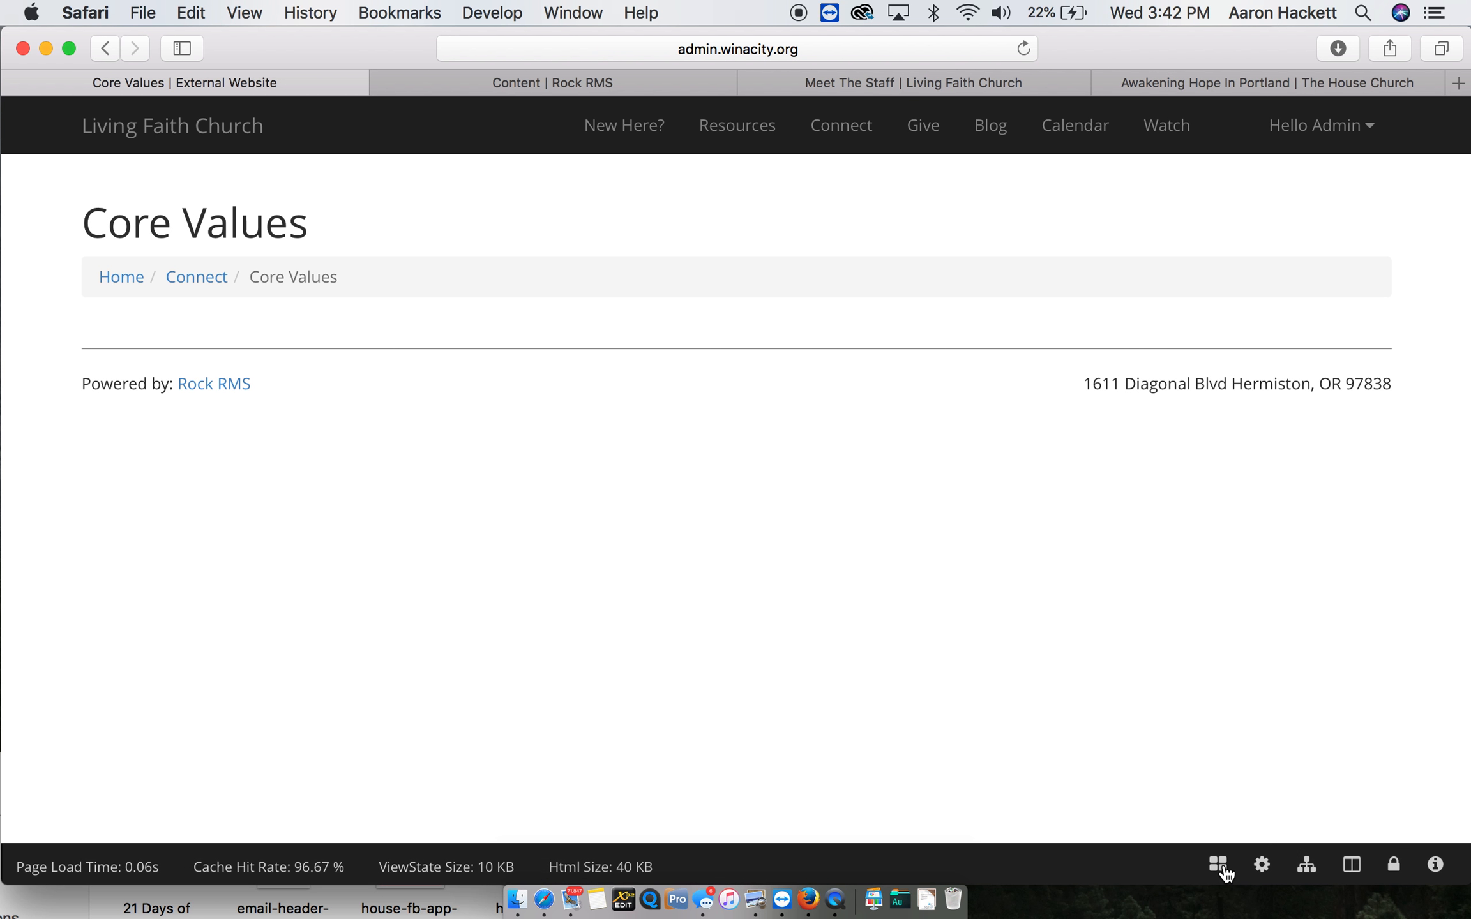
click(1218, 865)
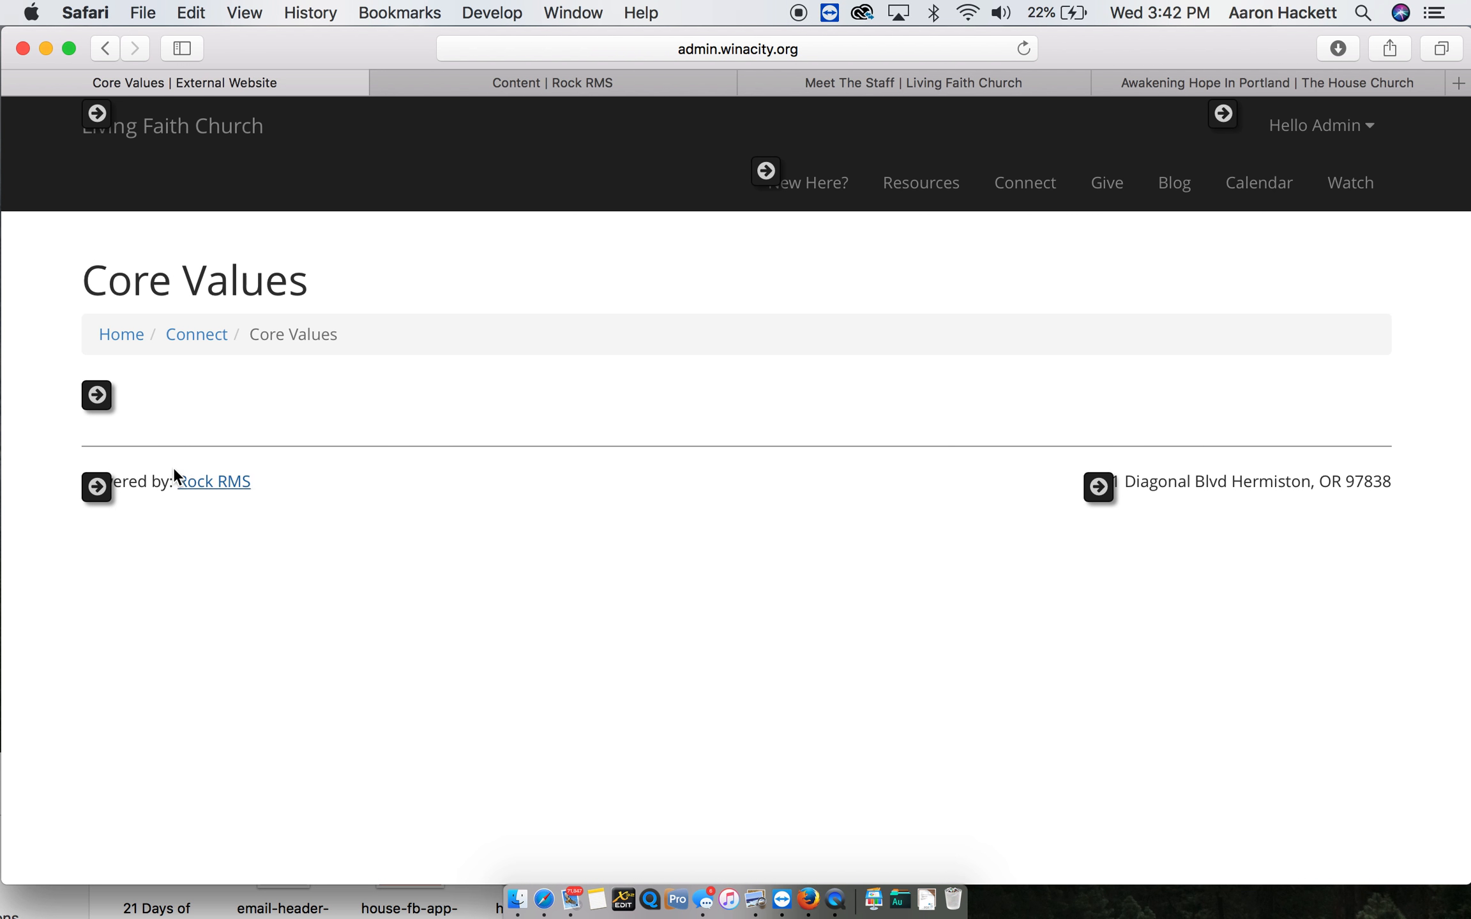
mouse_move(159, 390)
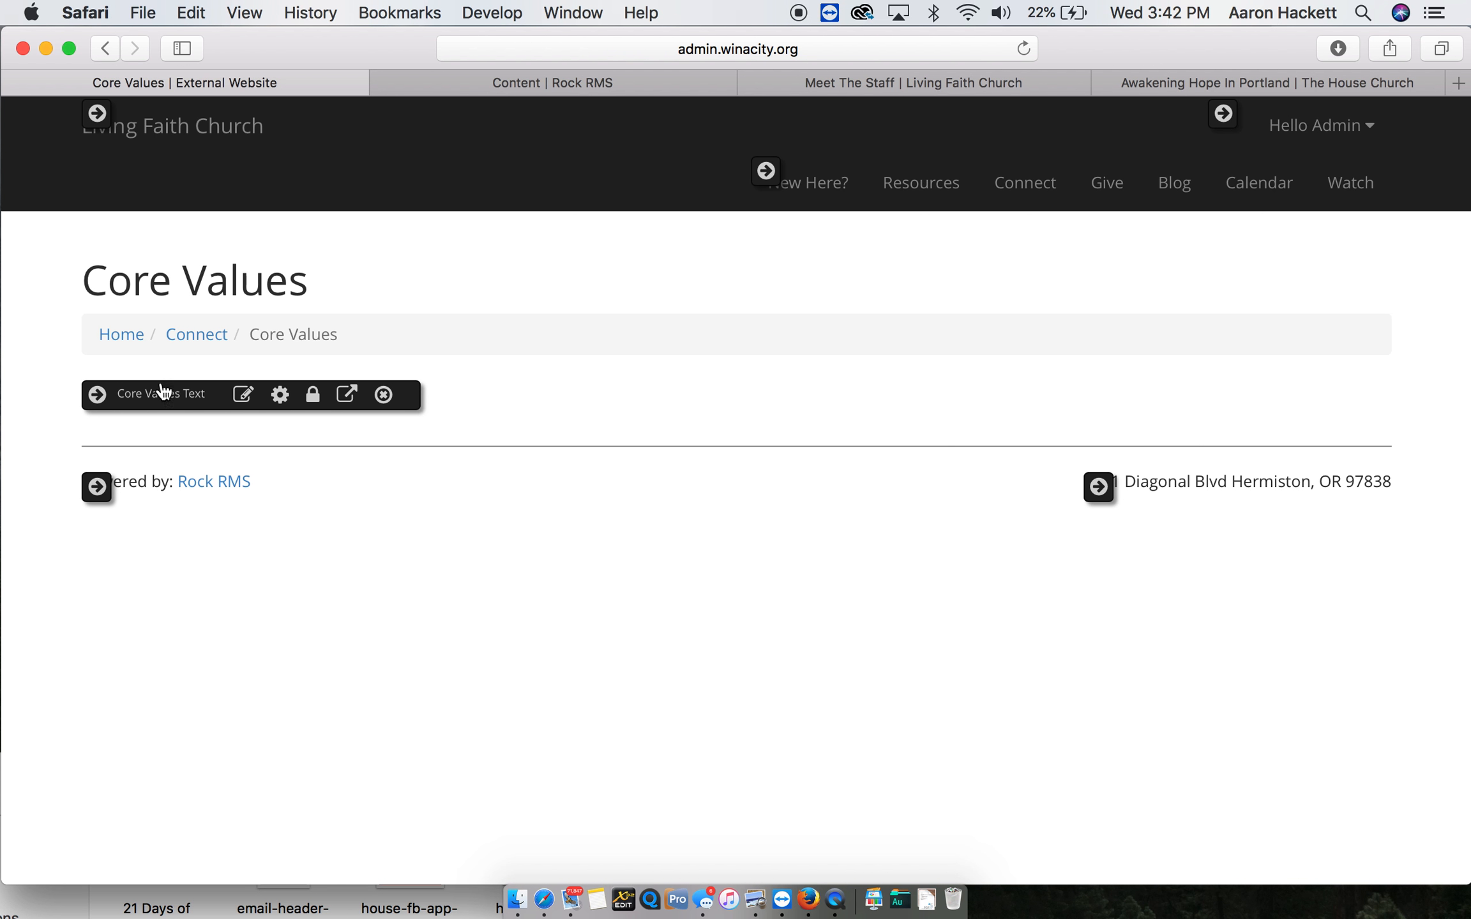
click(249, 396)
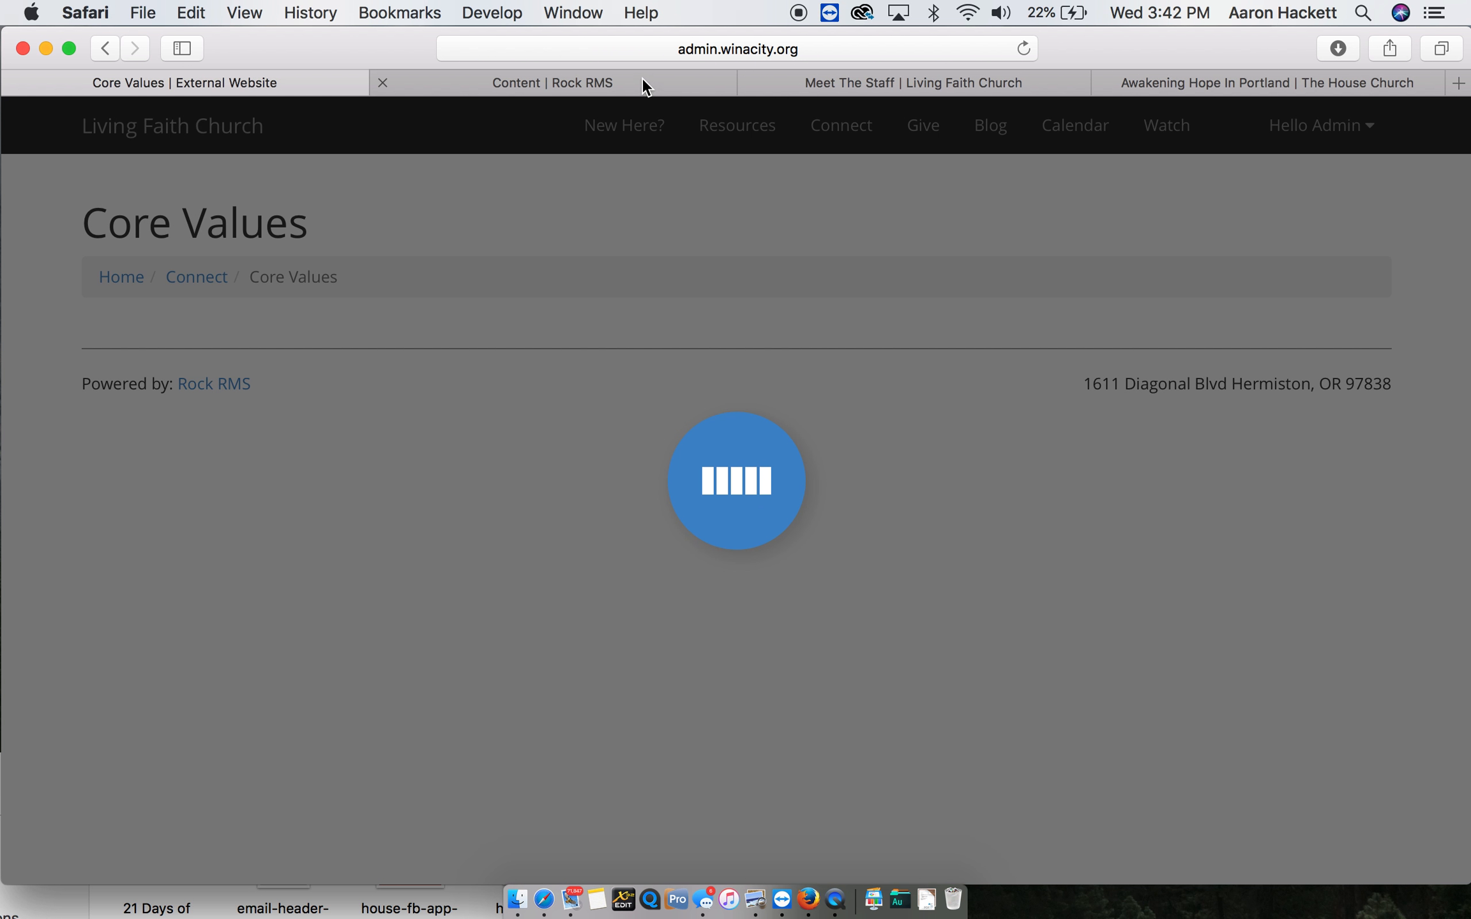
- Switch to the church's existing winacity.org website and open its Our Core Values page
click(641, 78)
click(871, 85)
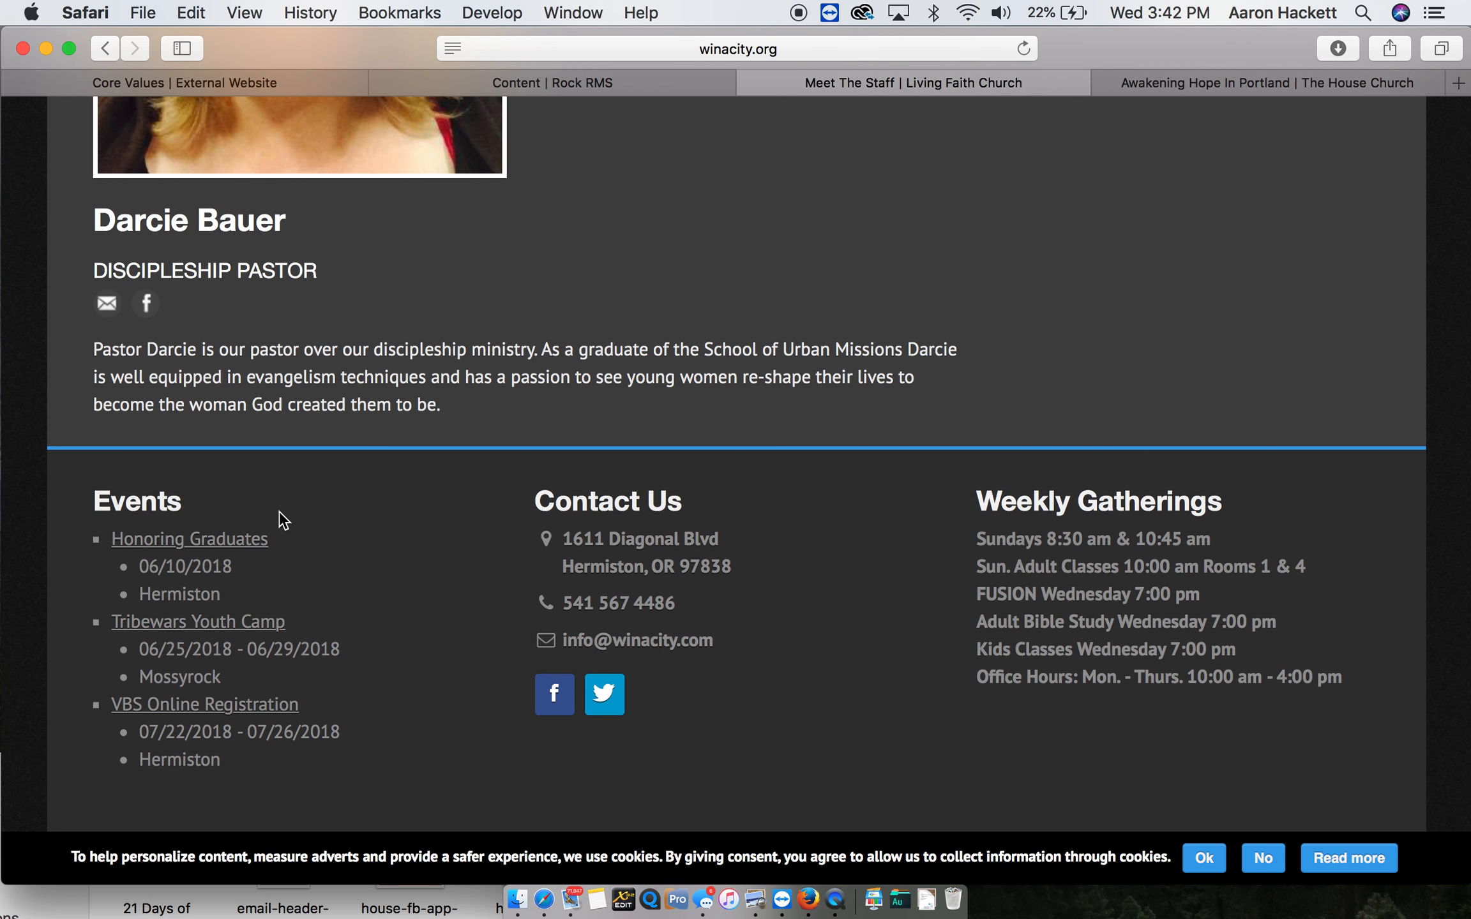
scroll(279, 510, up, 20)
mouse_move(327, 334)
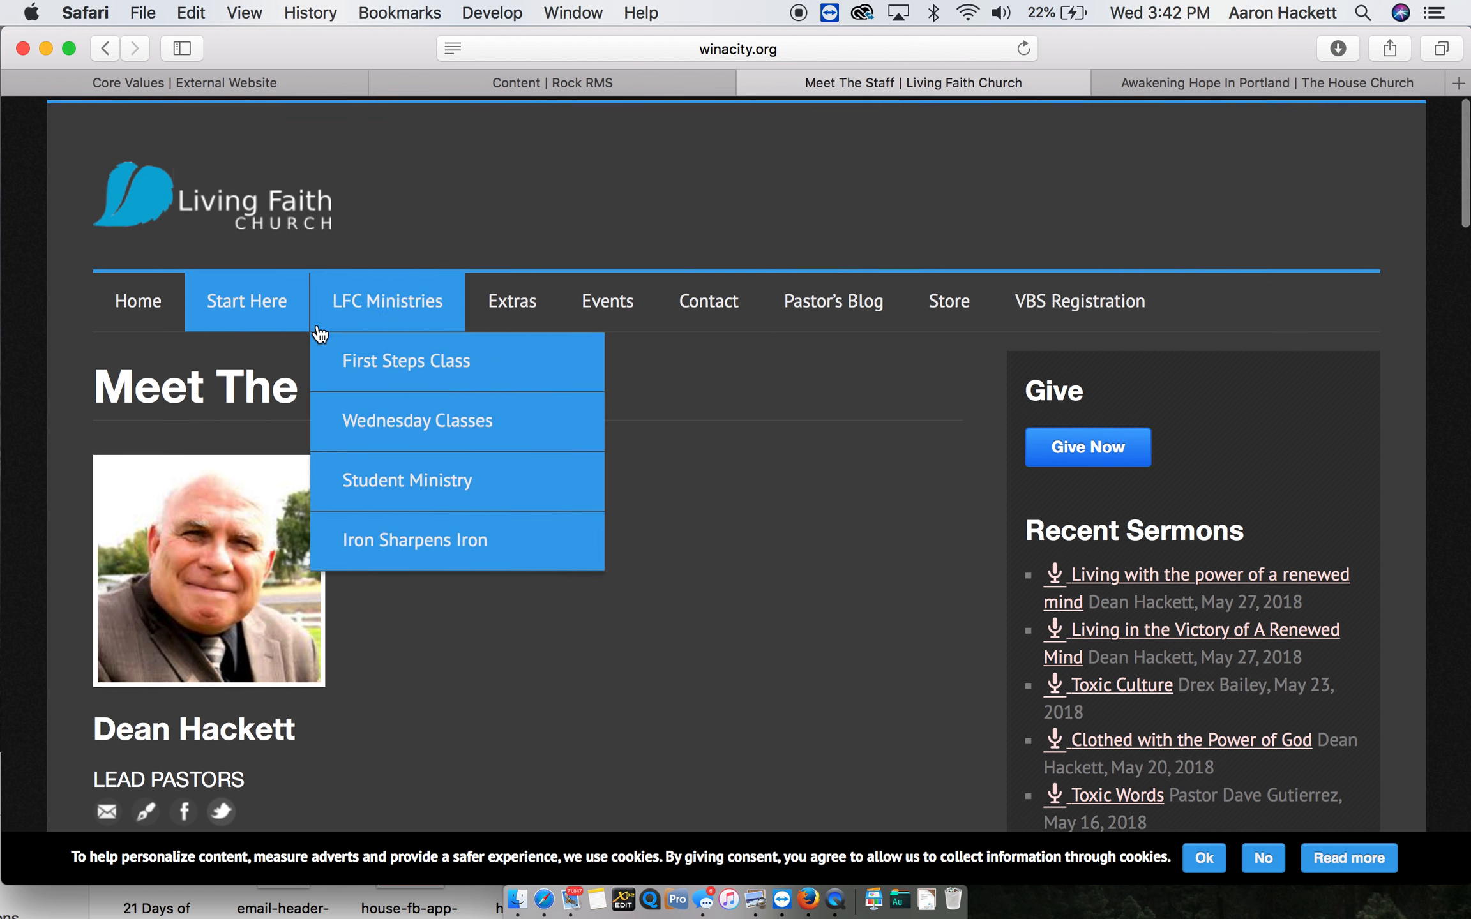
mouse_move(266, 319)
click(271, 490)
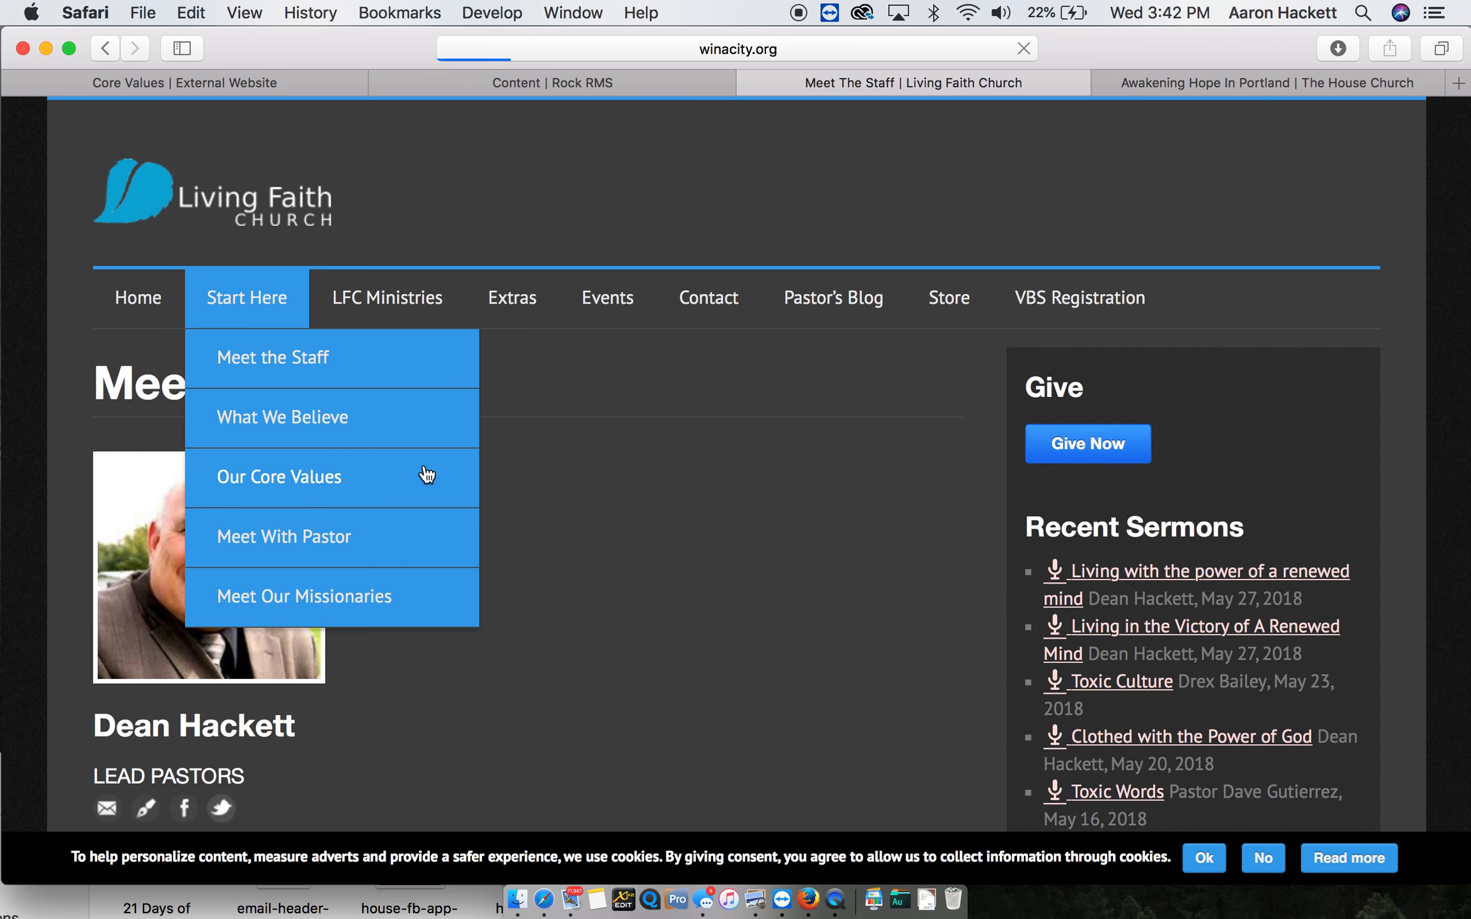
- Select and copy the core values text on the existing website's Our Core Values page
scroll(503, 624, down, 10)
scroll(503, 623, up, 5)
drag(642, 669, 95, 278)
scroll(205, 463, up, 6)
key(super+c)
- Return to the Core Values page, stop its loading and reload it, and switch to the Rock RMS Content page
click(610, 77)
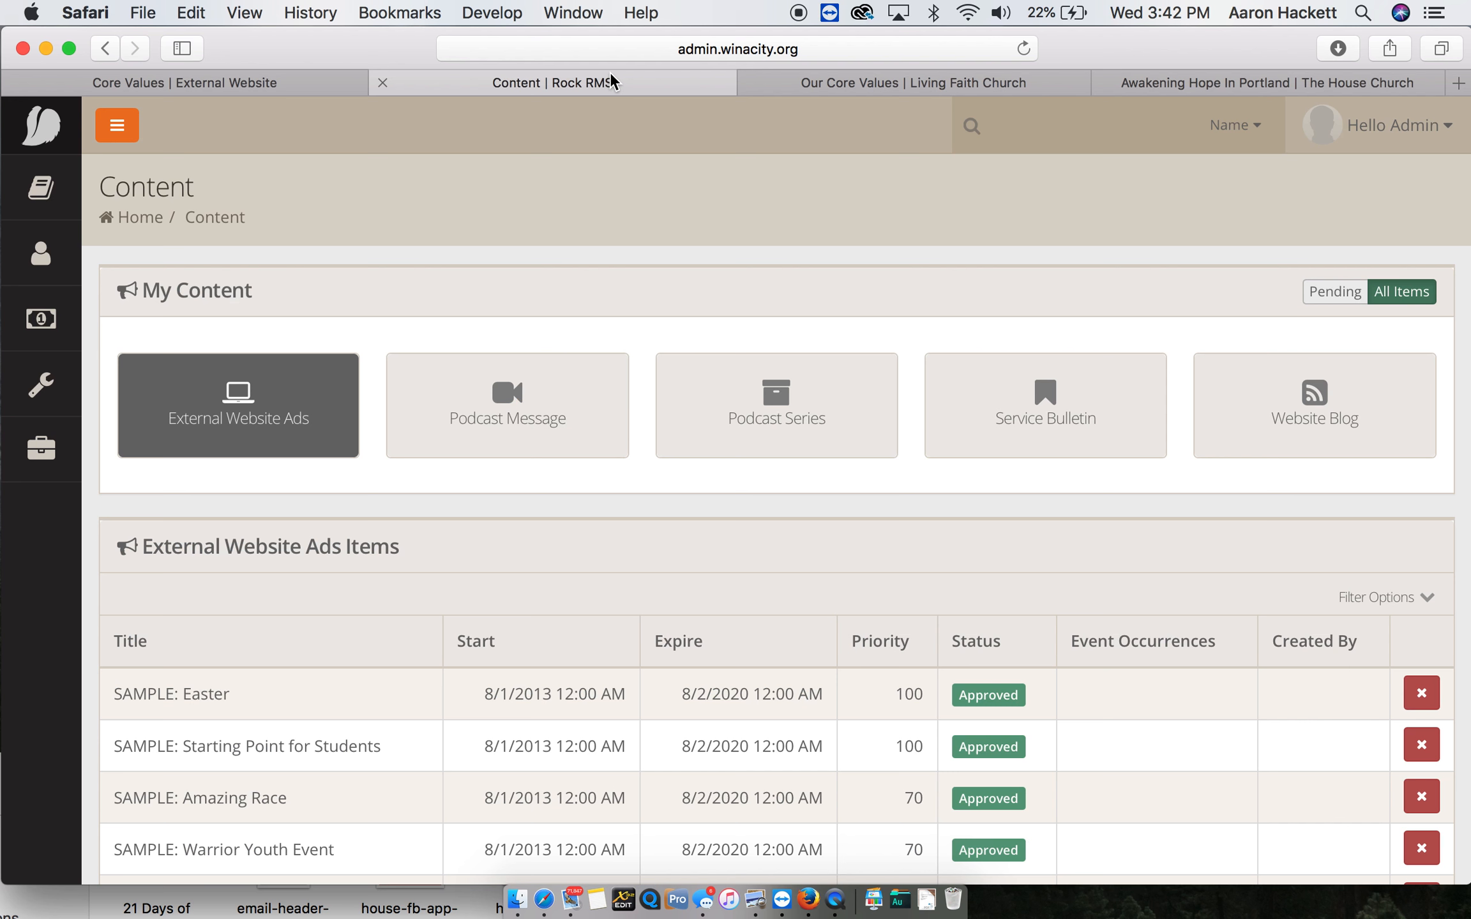
click(290, 89)
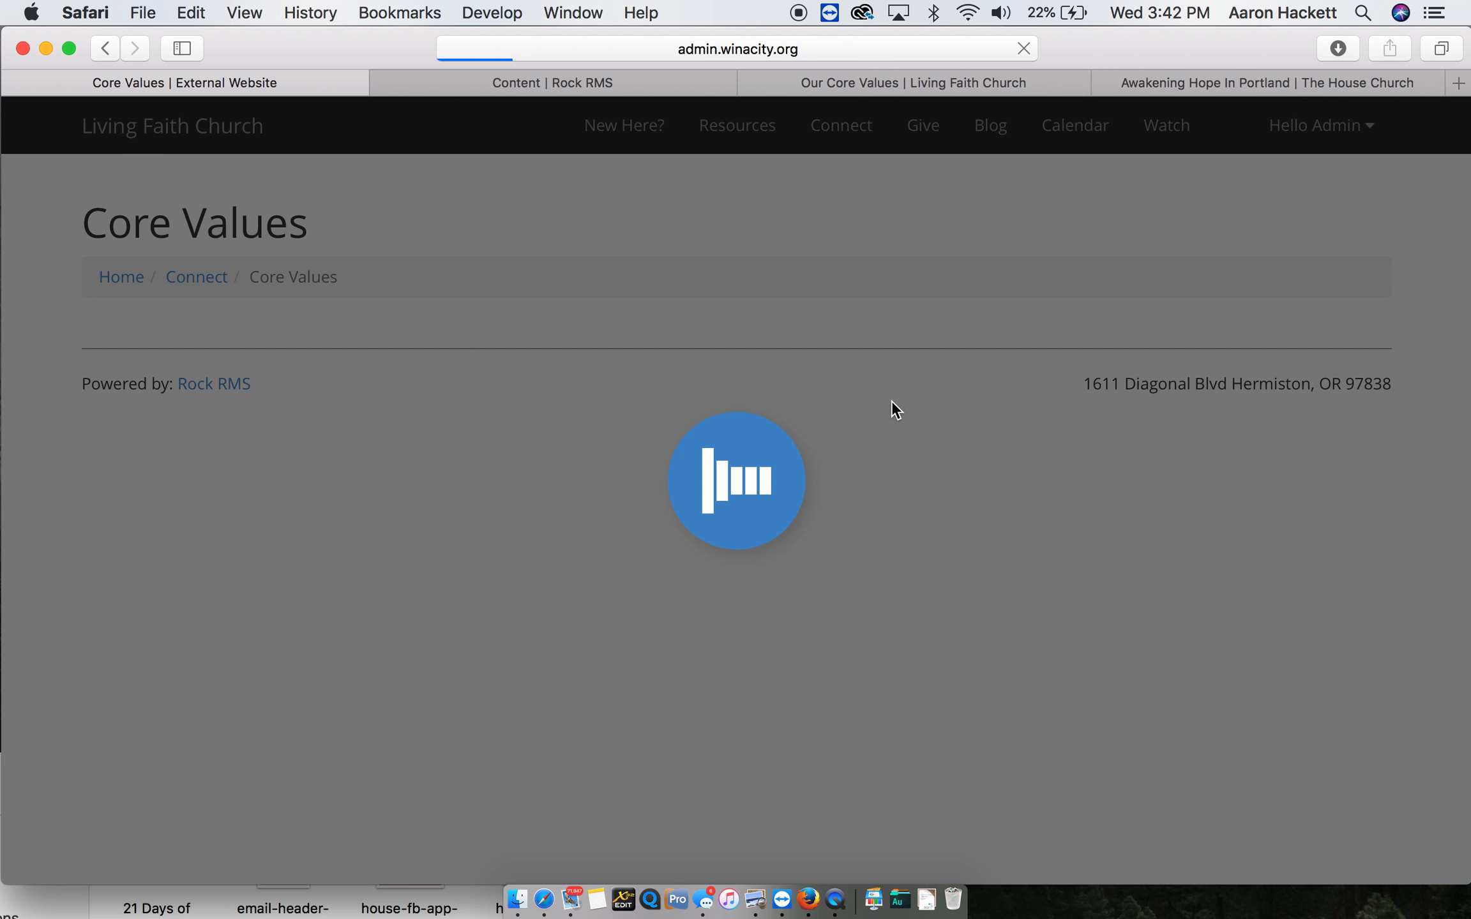
click(1024, 50)
key(super+r)
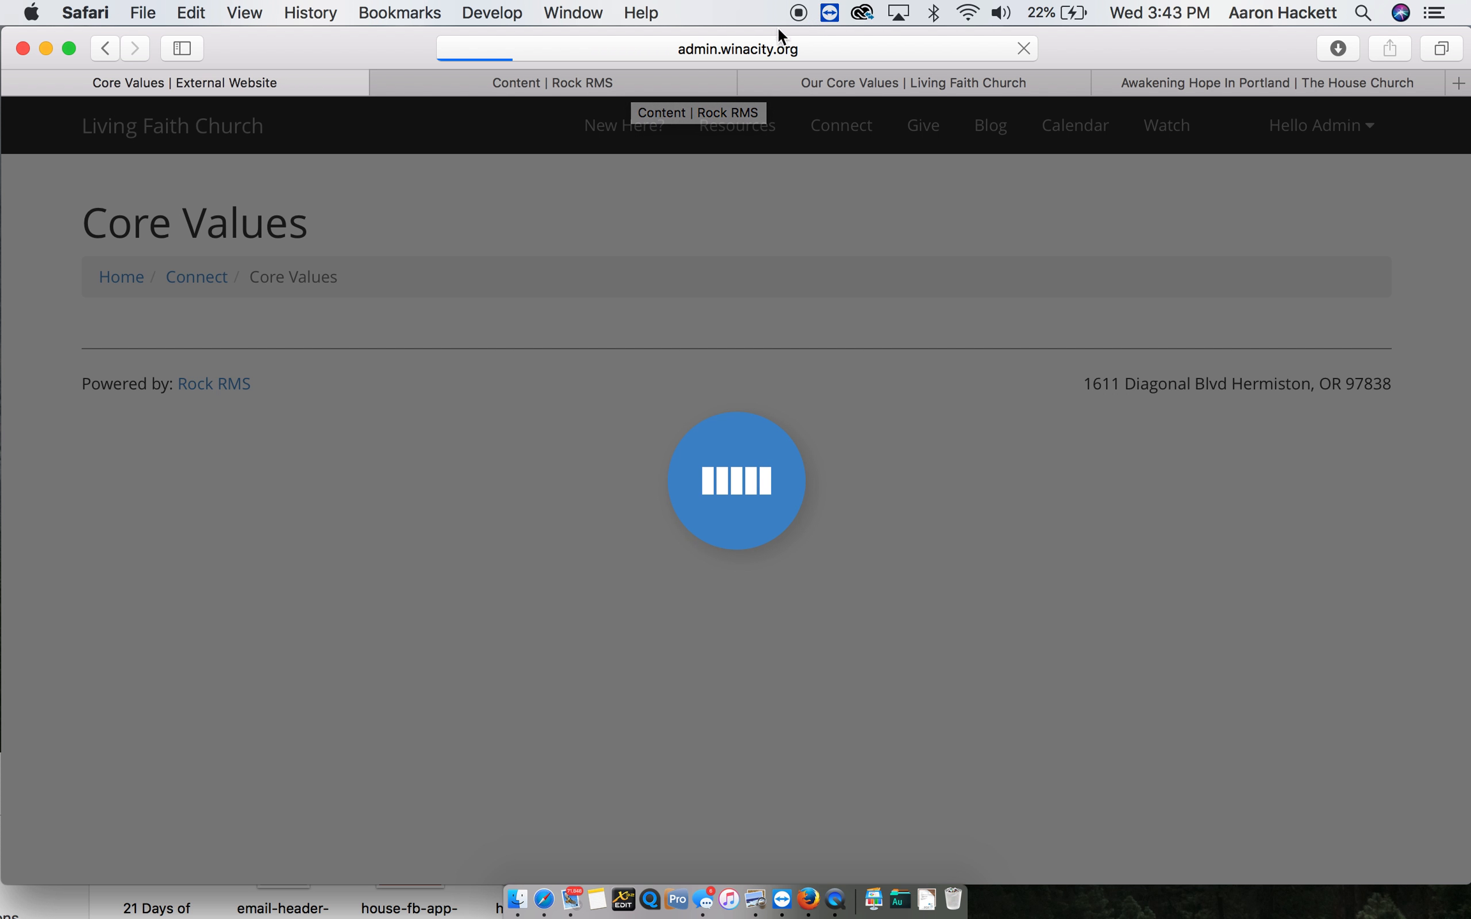
click(628, 80)
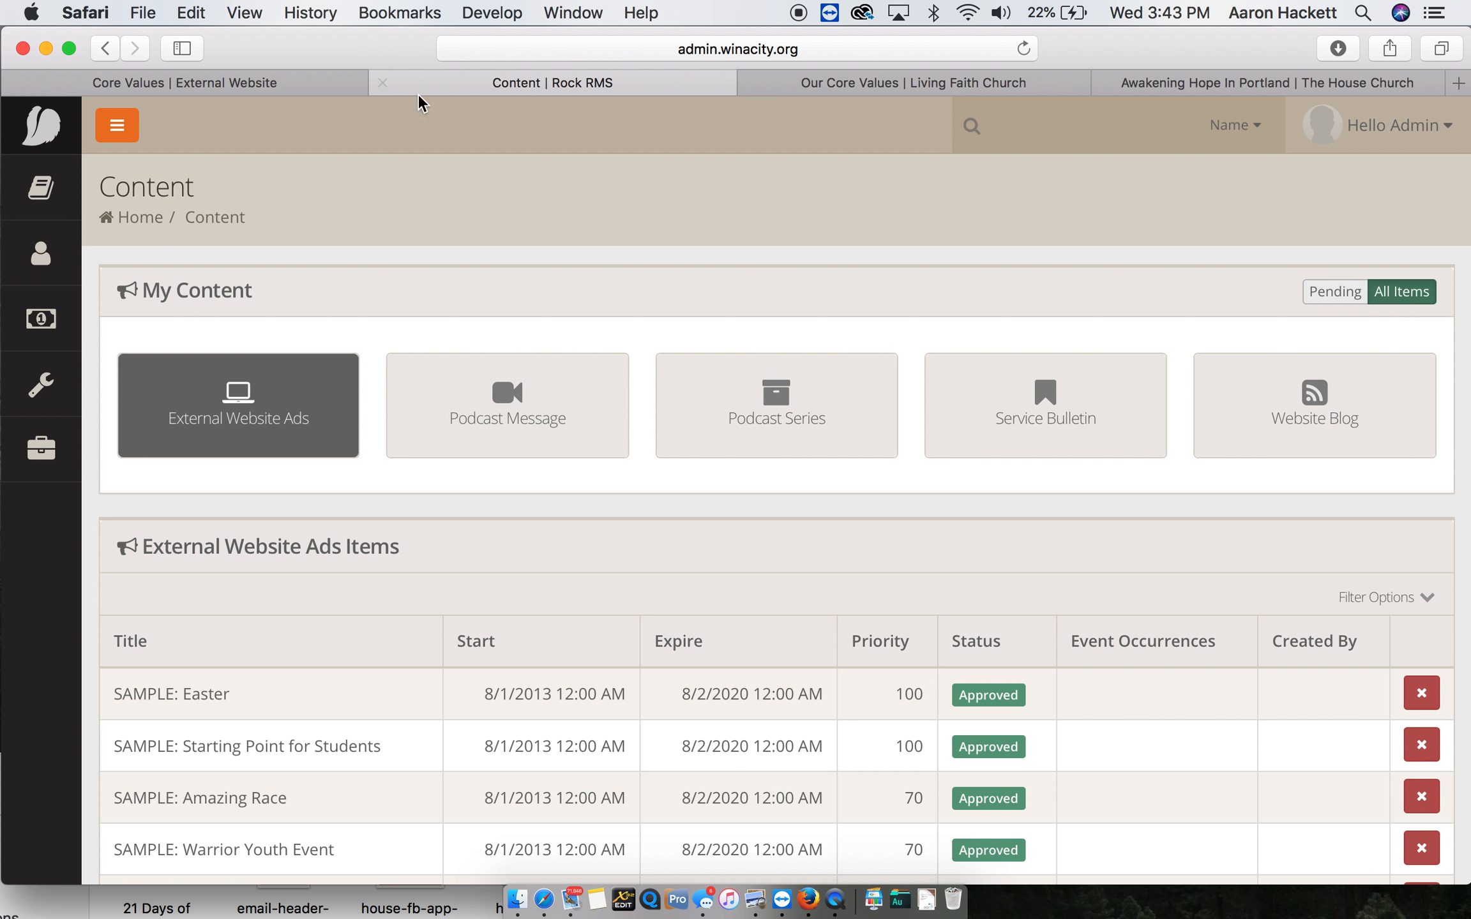
- Return to the stalled Core Values page, quit and relaunch Safari, and load admin.winacity.org
click(265, 84)
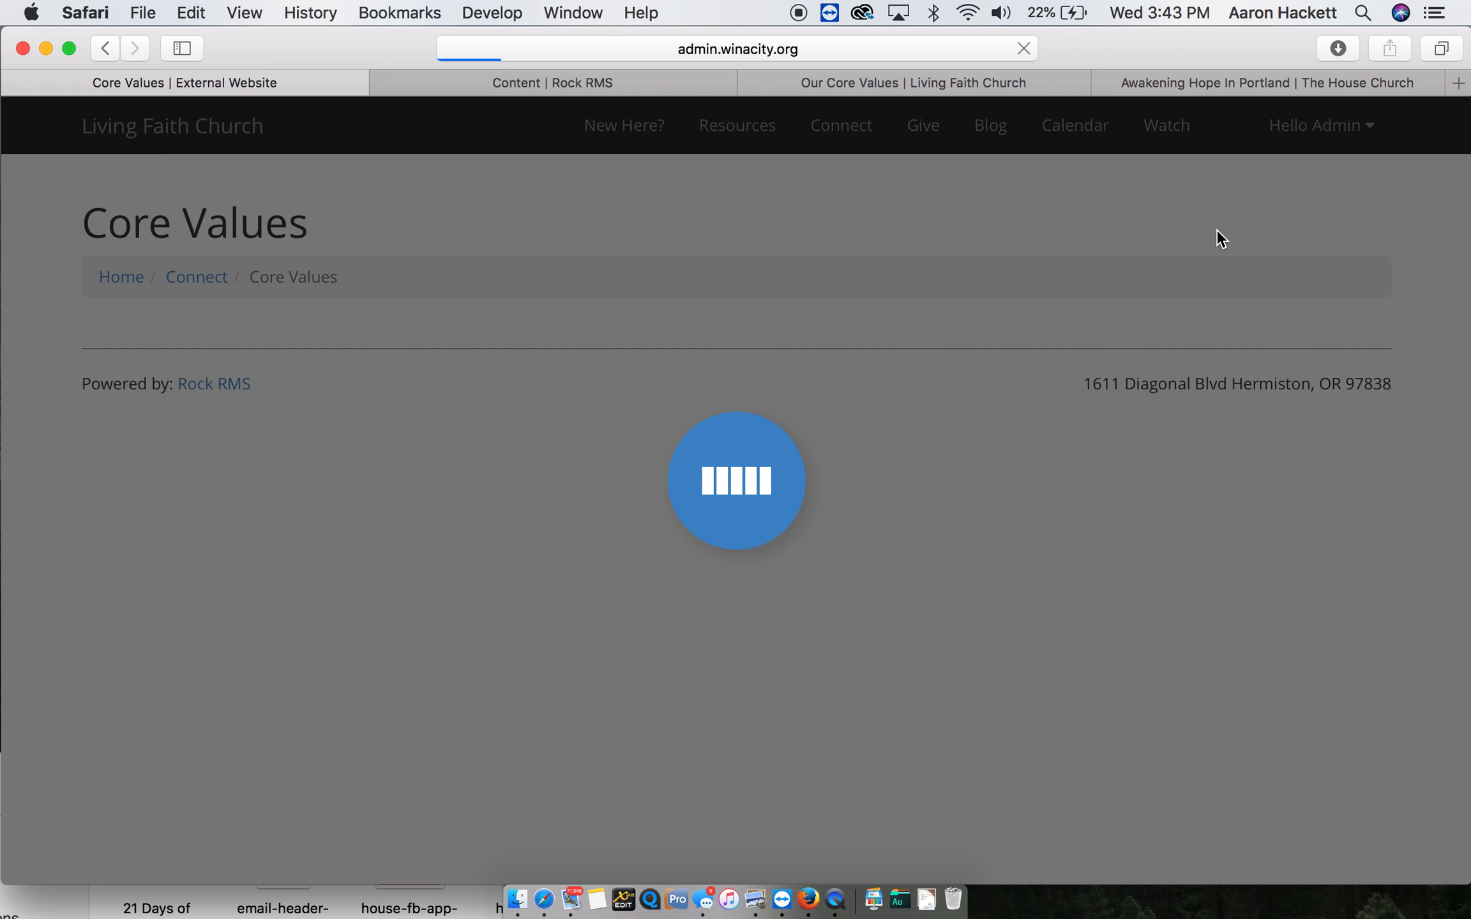
key(super+q)
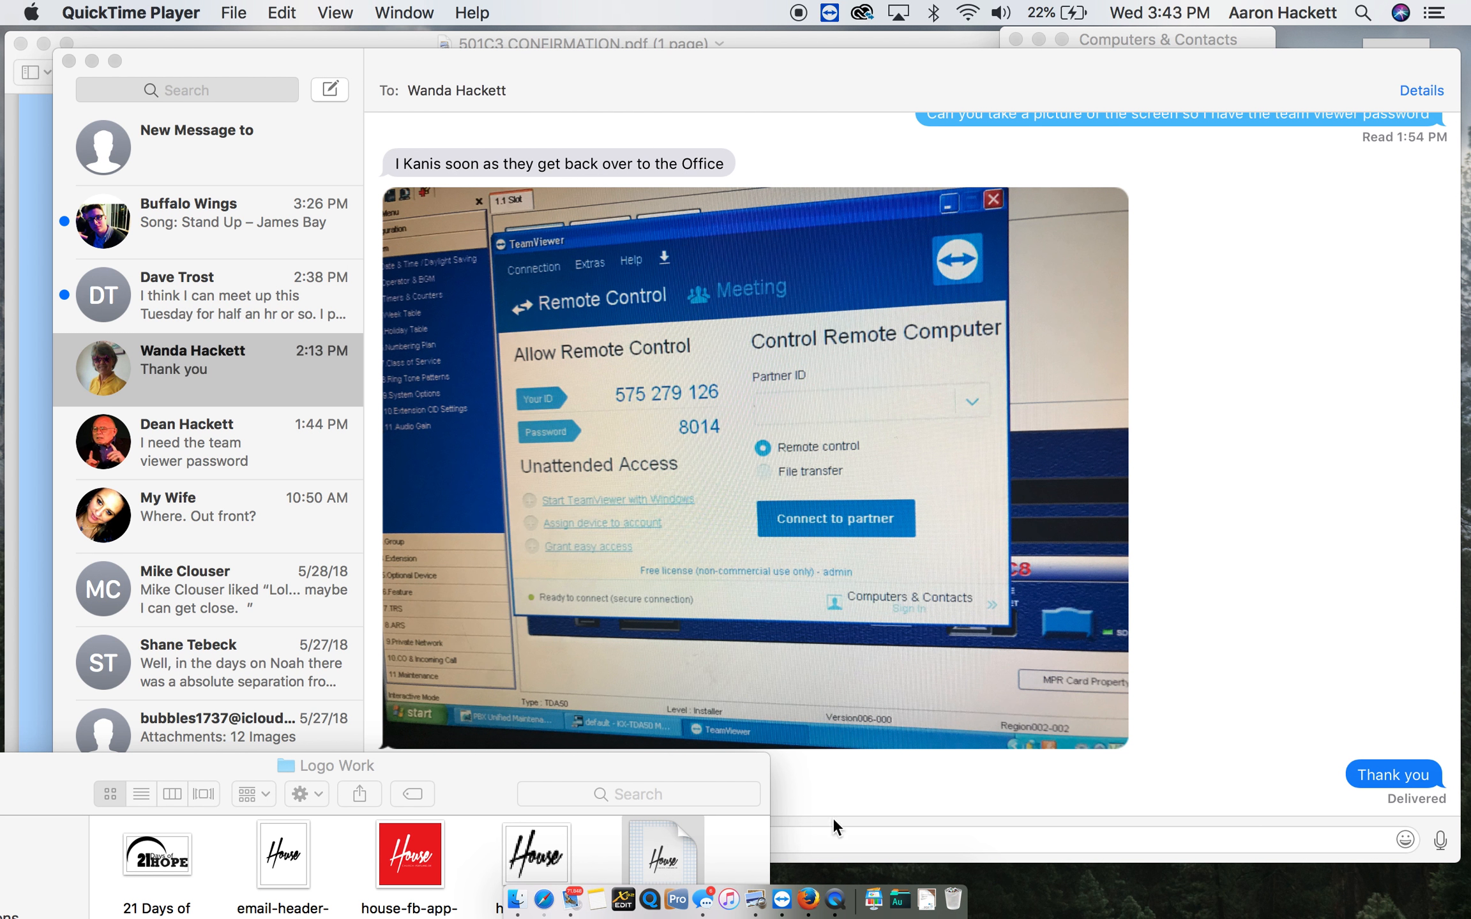
click(553, 891)
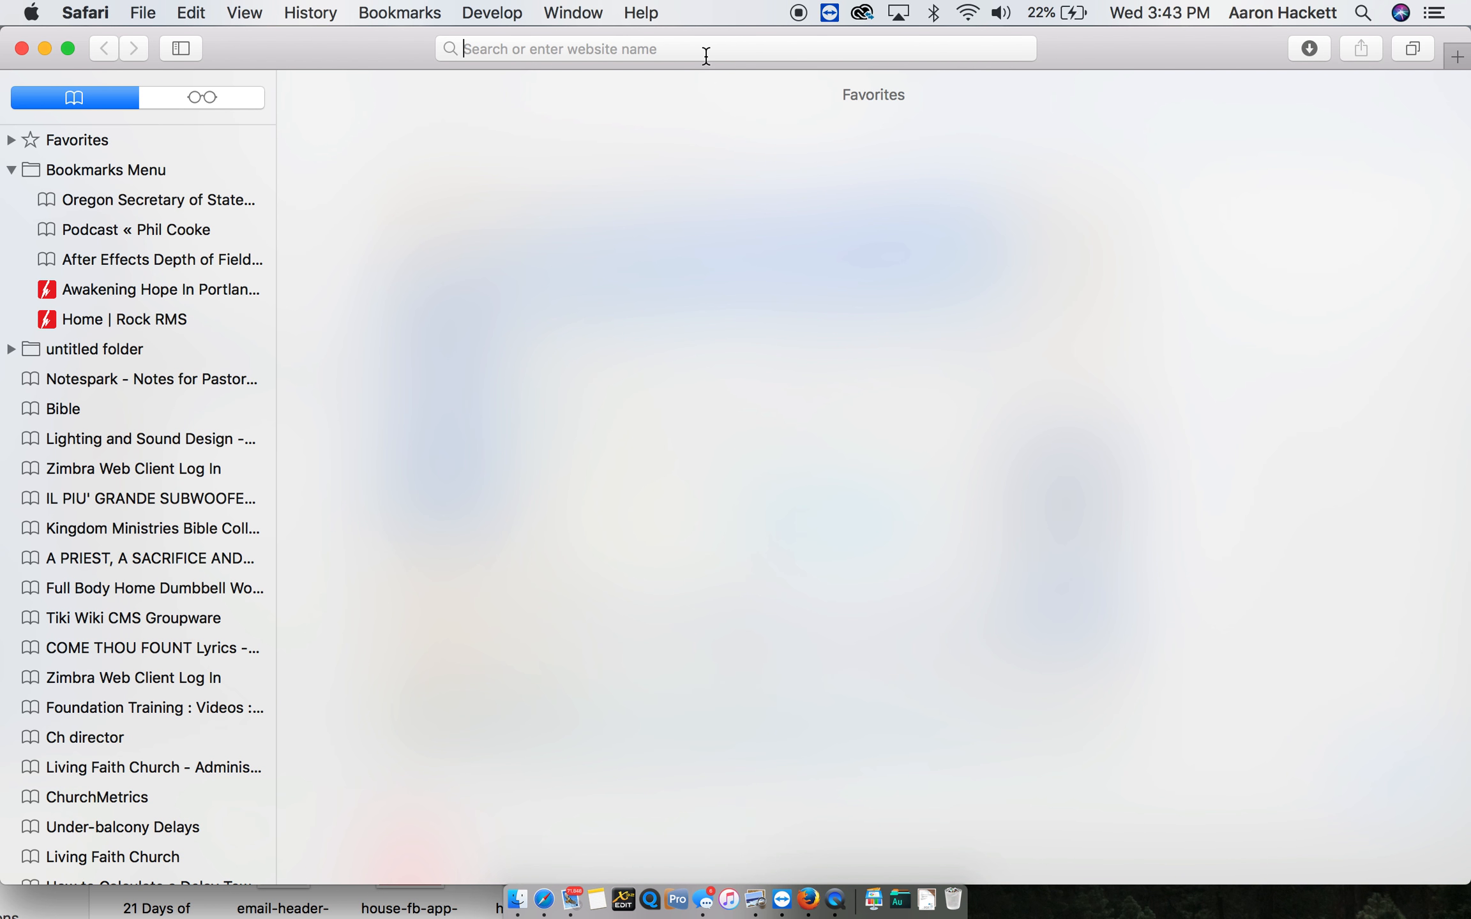
text(admin.wina)
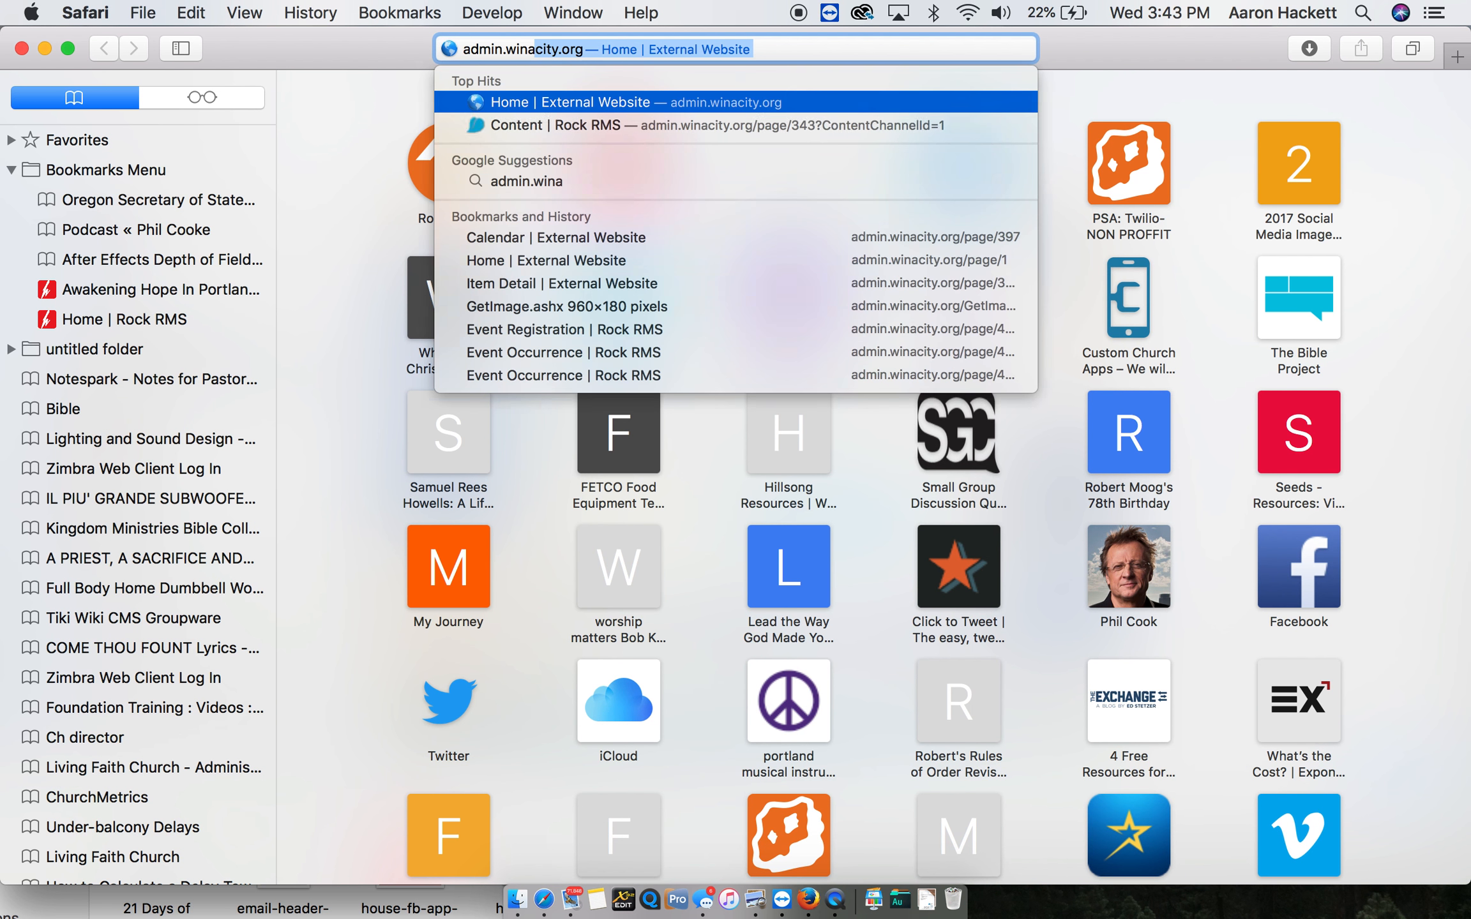
key(Return)
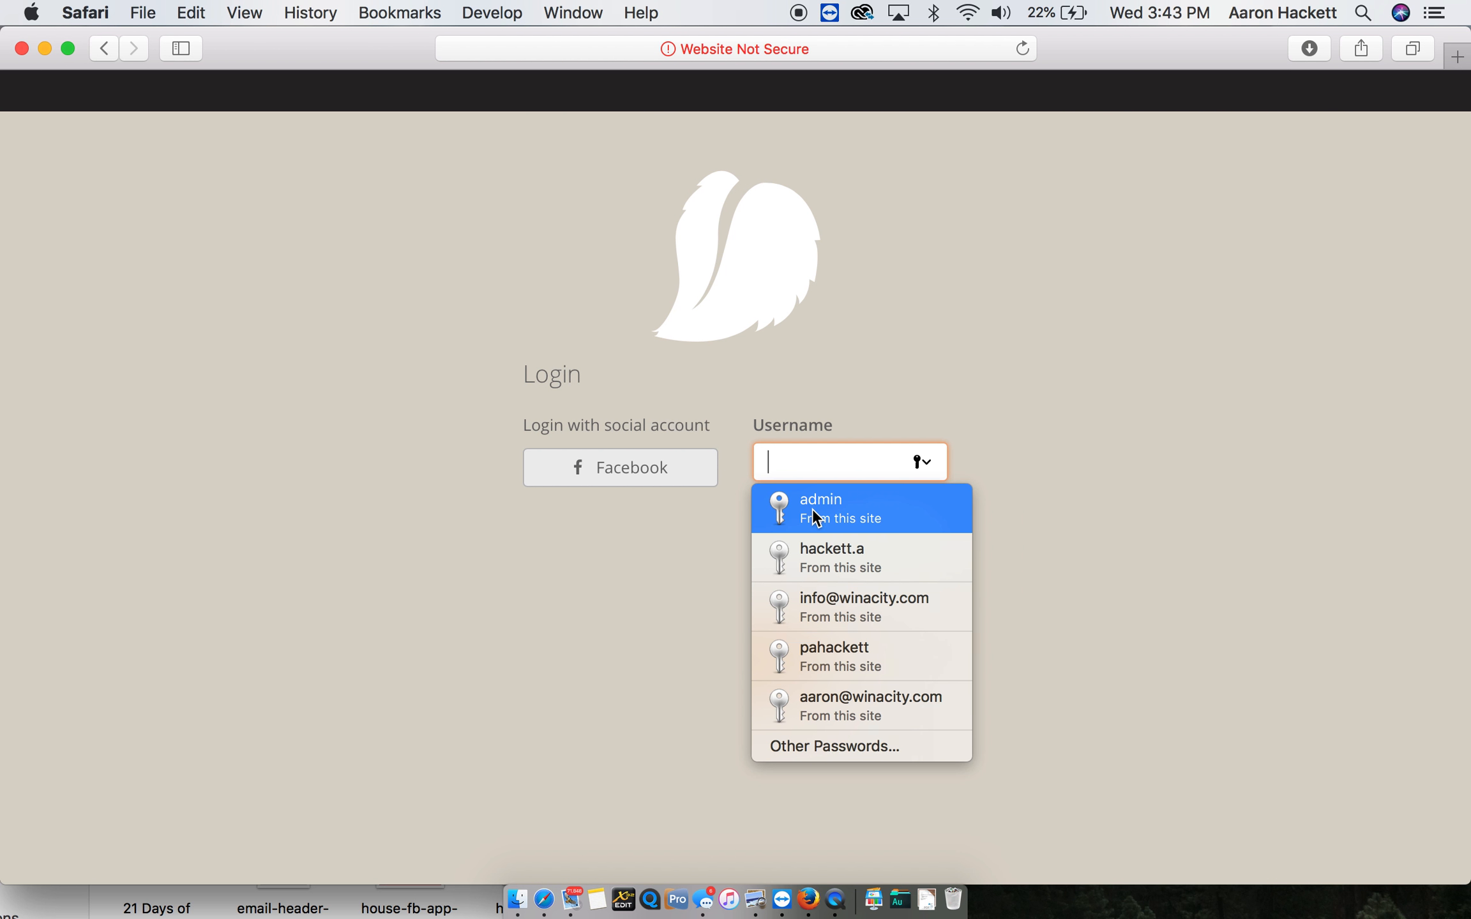
- Log in to Rock RMS with the saved admin username and the account password, declining to update the saved password
click(814, 515)
key(Tab)
text(••••)
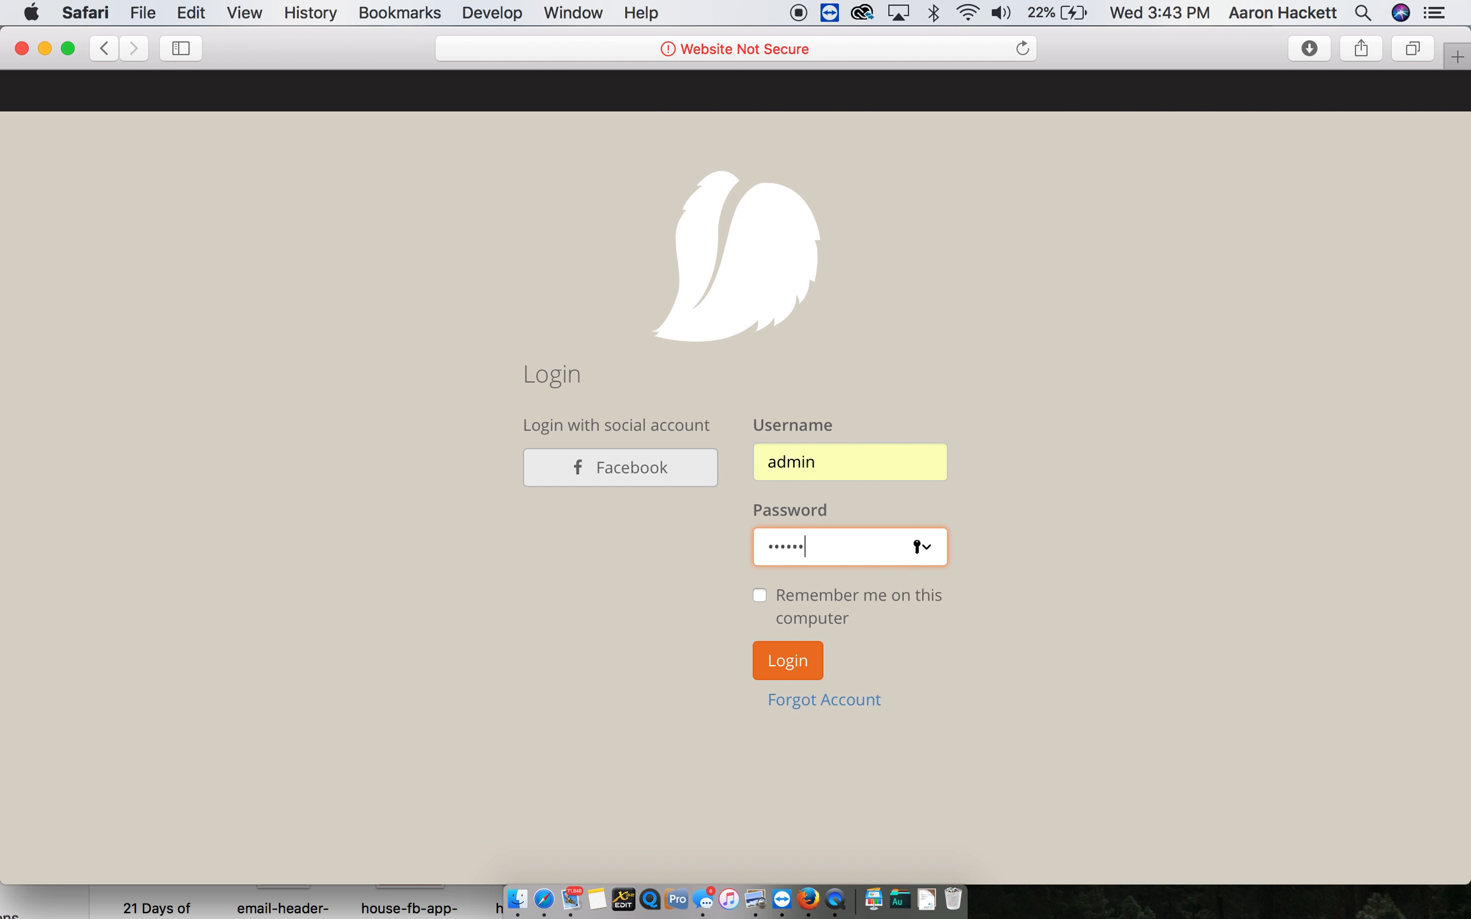
key(Return)
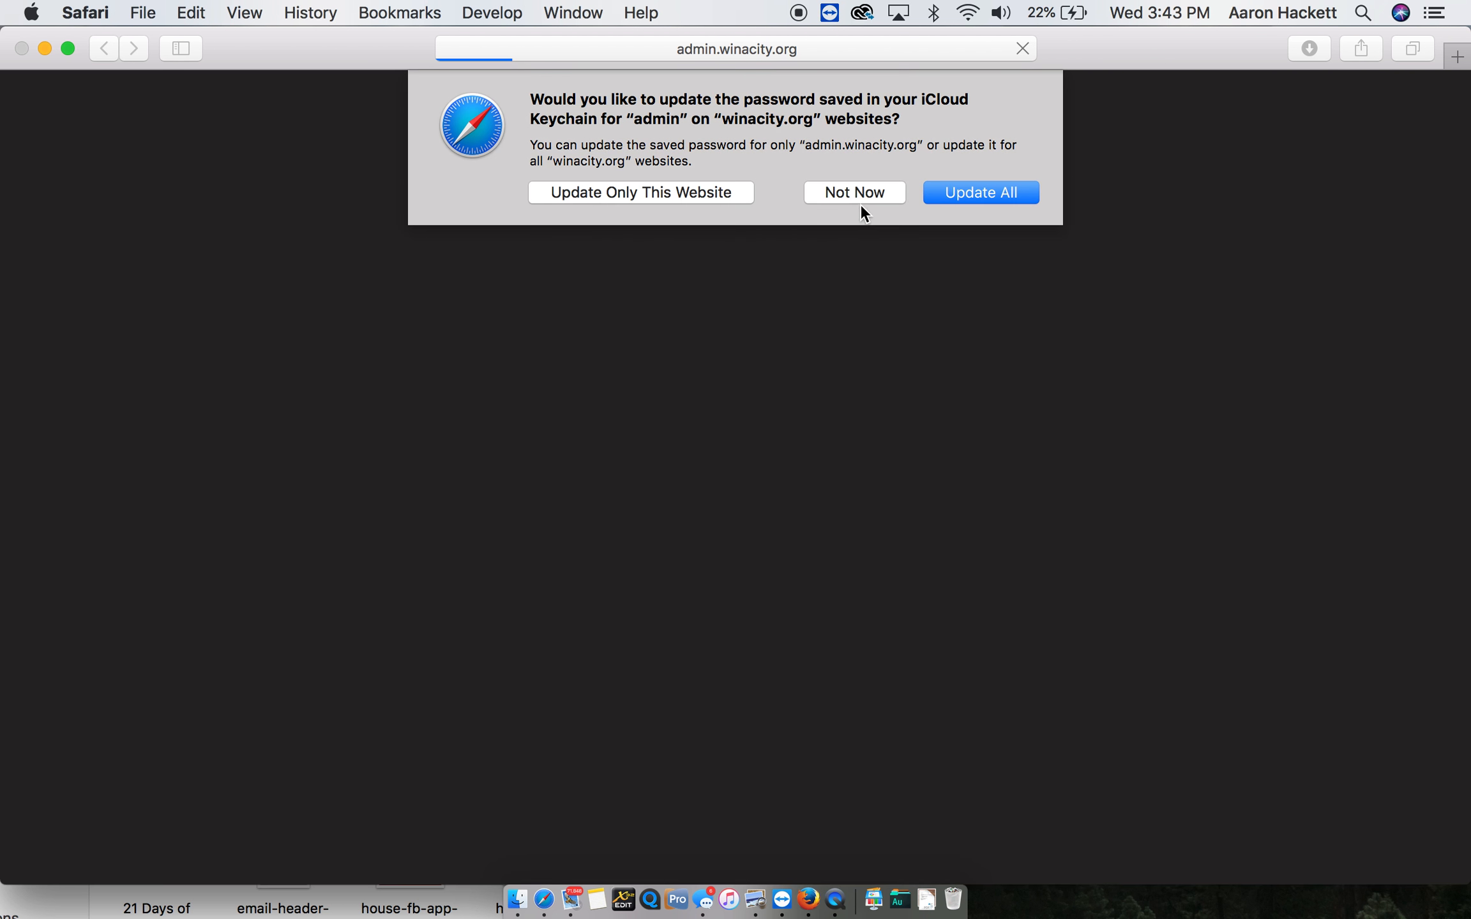
click(860, 205)
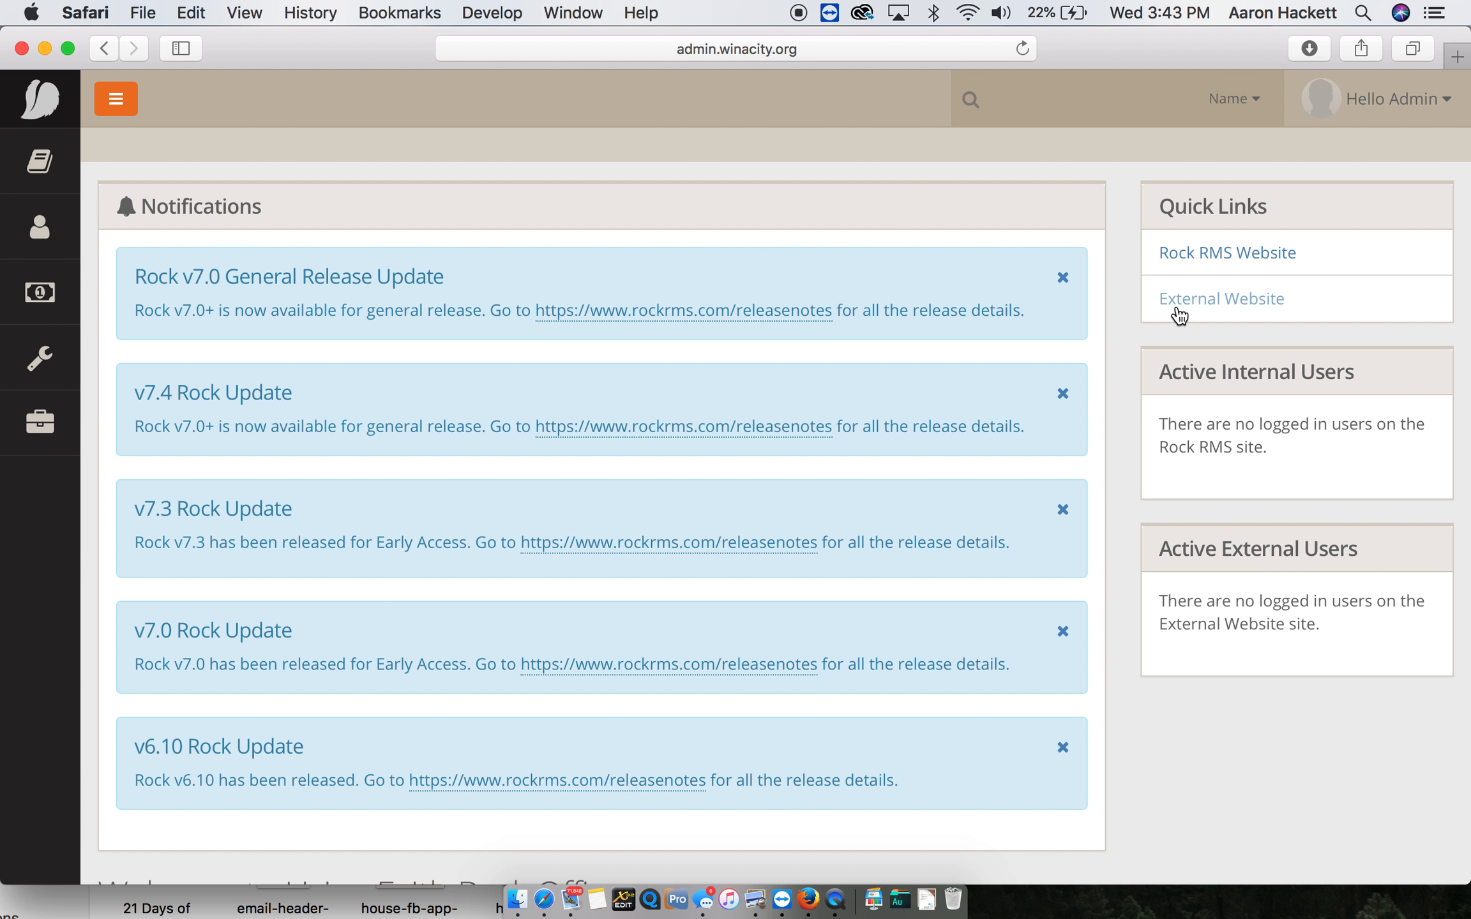
- Load the copied admin.winacity.org address in a second browser tab and return to the first tab
key(super+t)
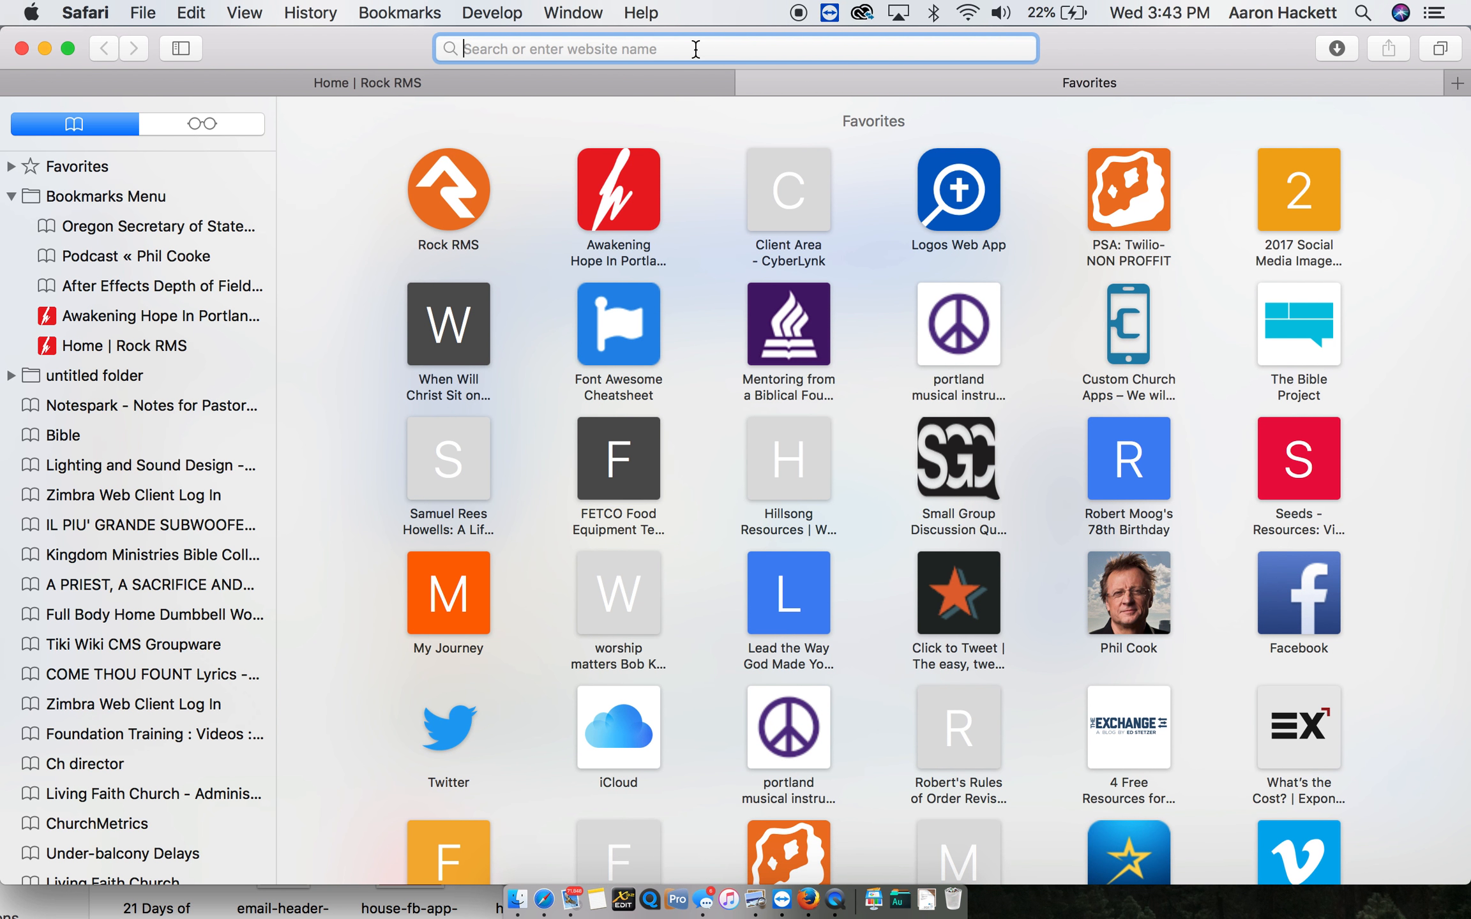
click(640, 80)
click(658, 54)
key(super+c)
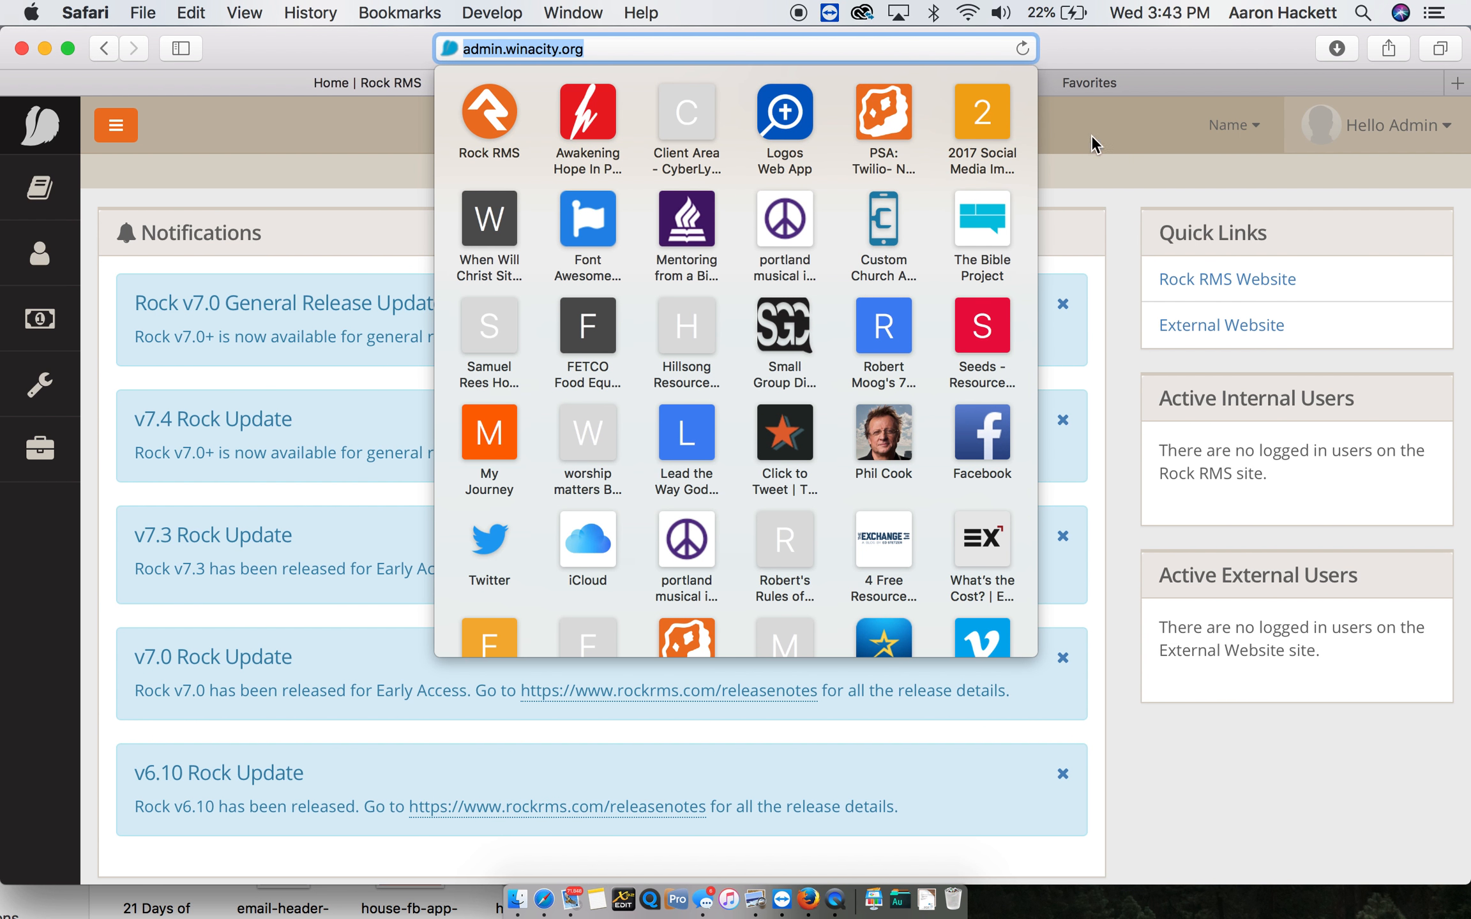
click(968, 75)
key(super+v)
key(Return)
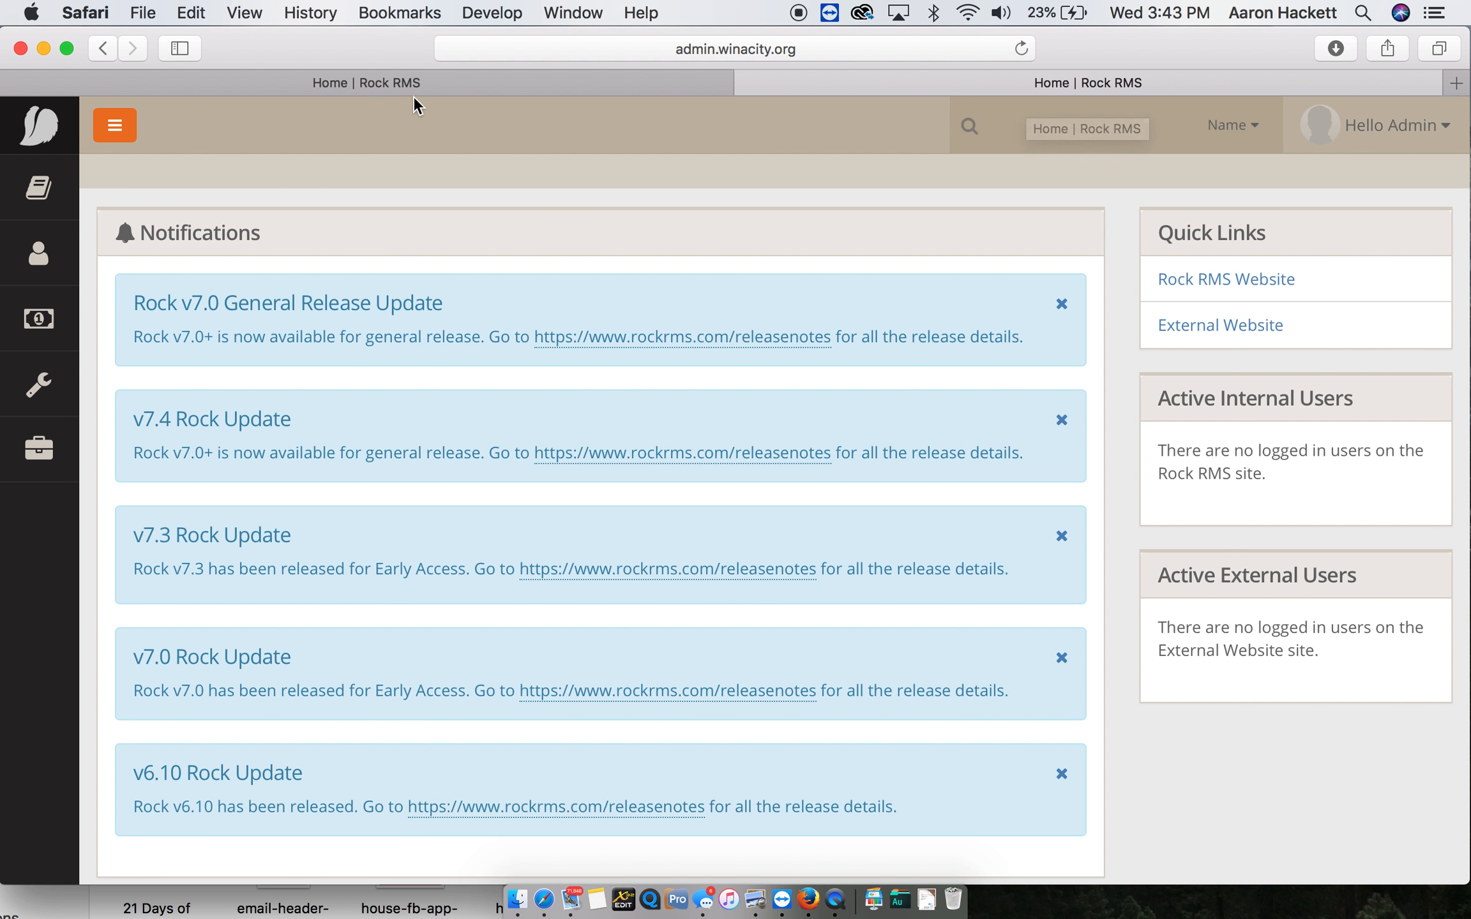
click(413, 94)
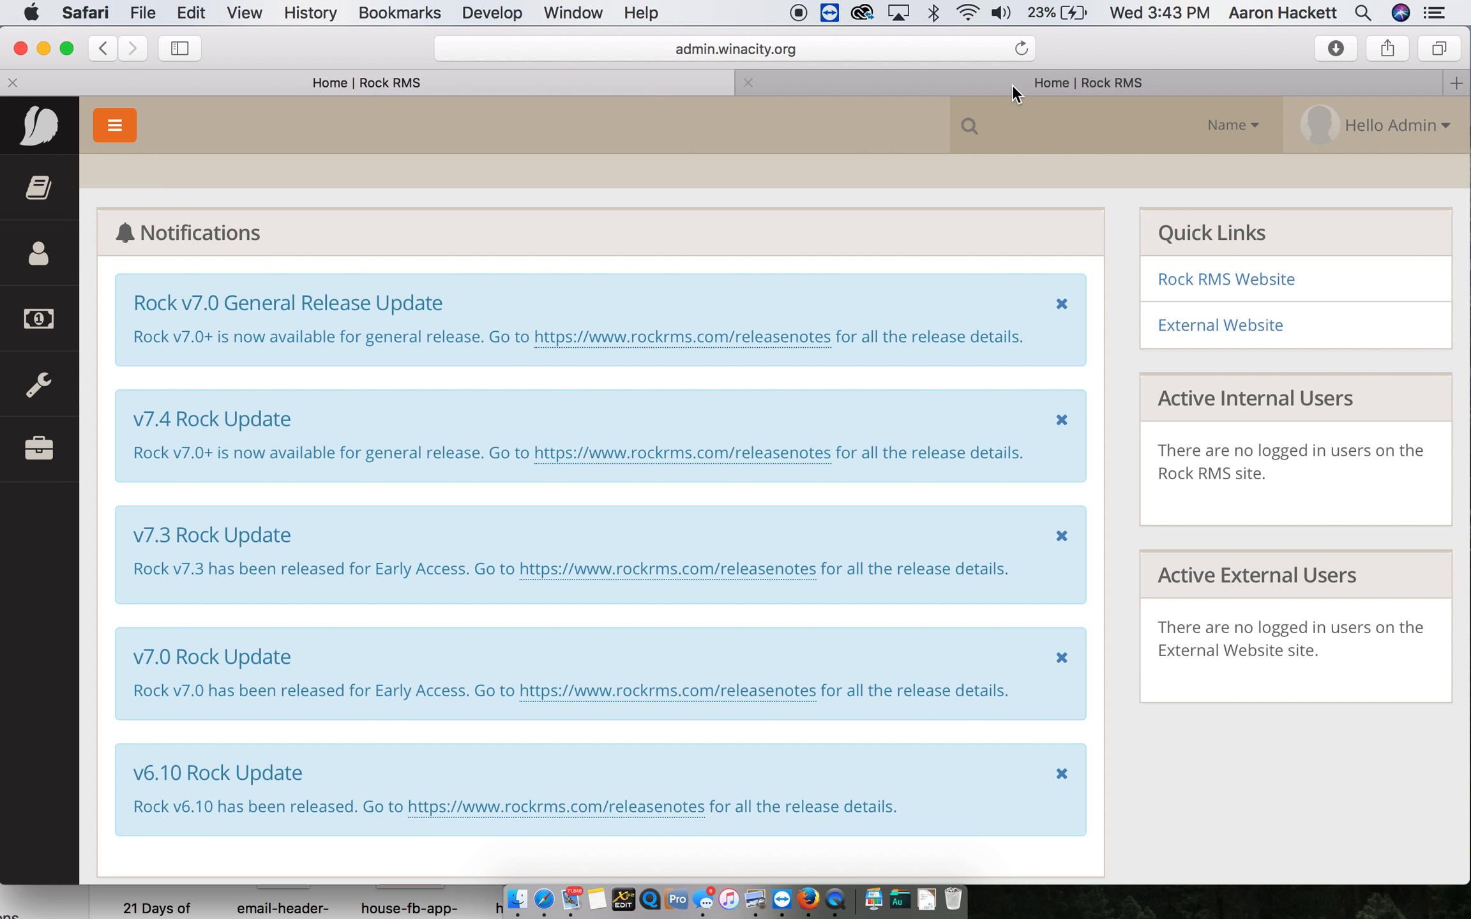
- Go to the External Website and open its Core Values page under Connect
click(1176, 324)
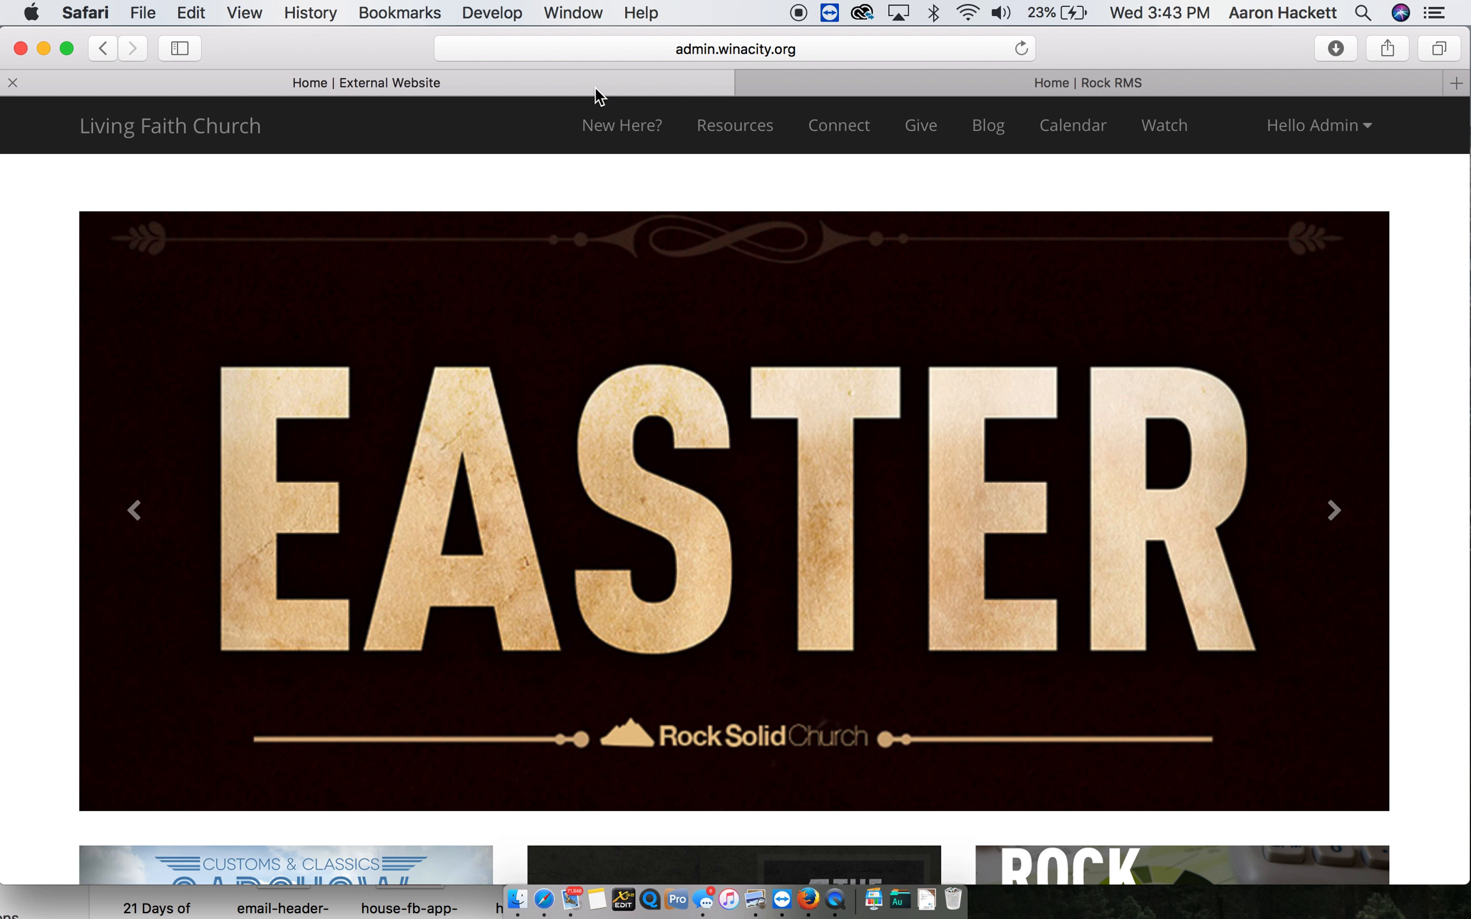
click(853, 135)
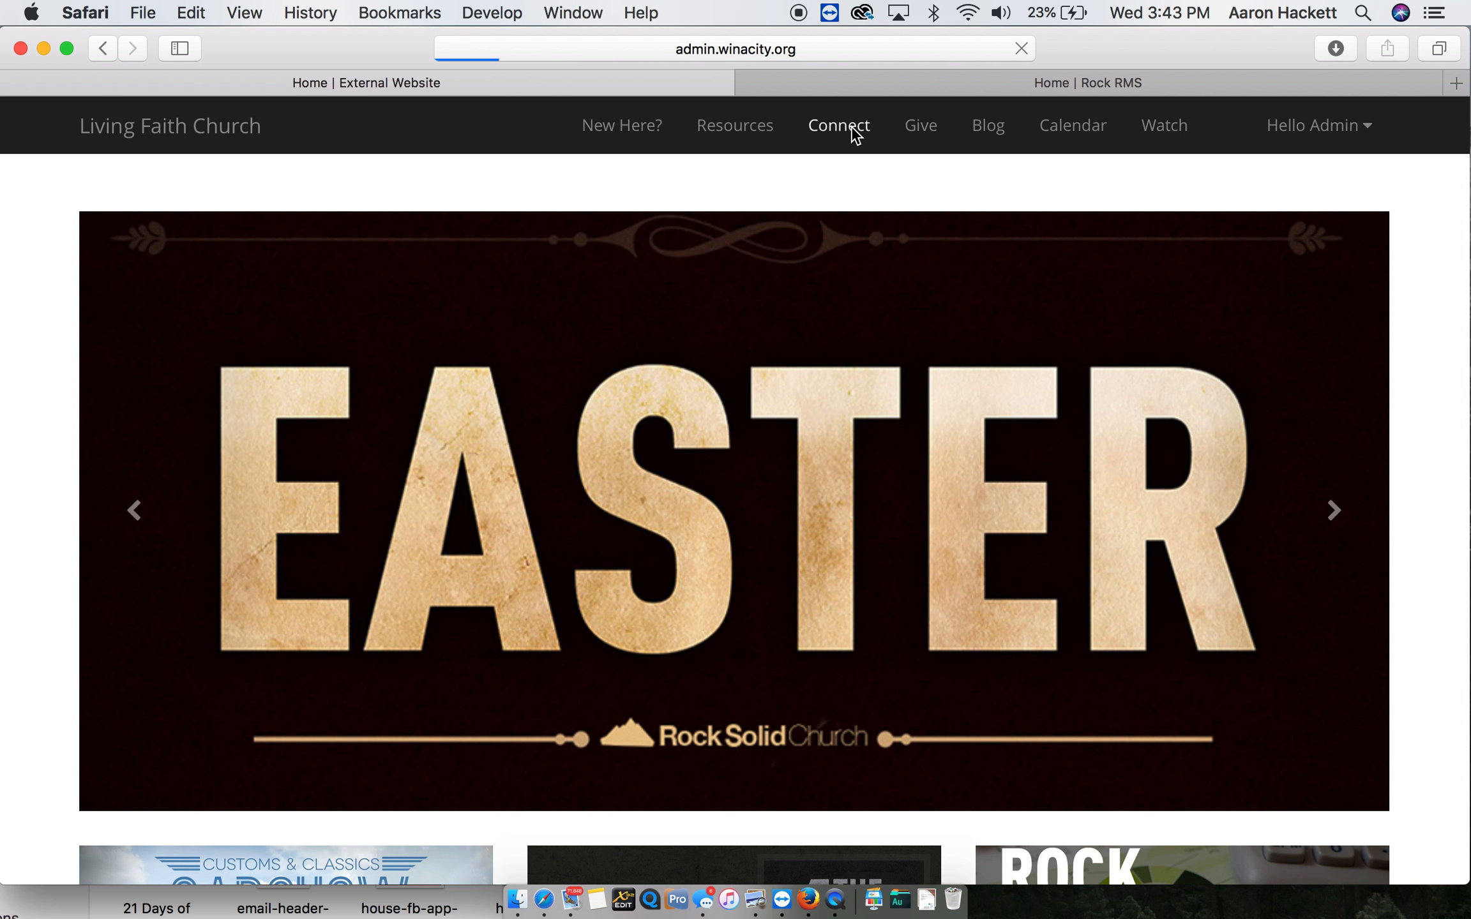
click(145, 752)
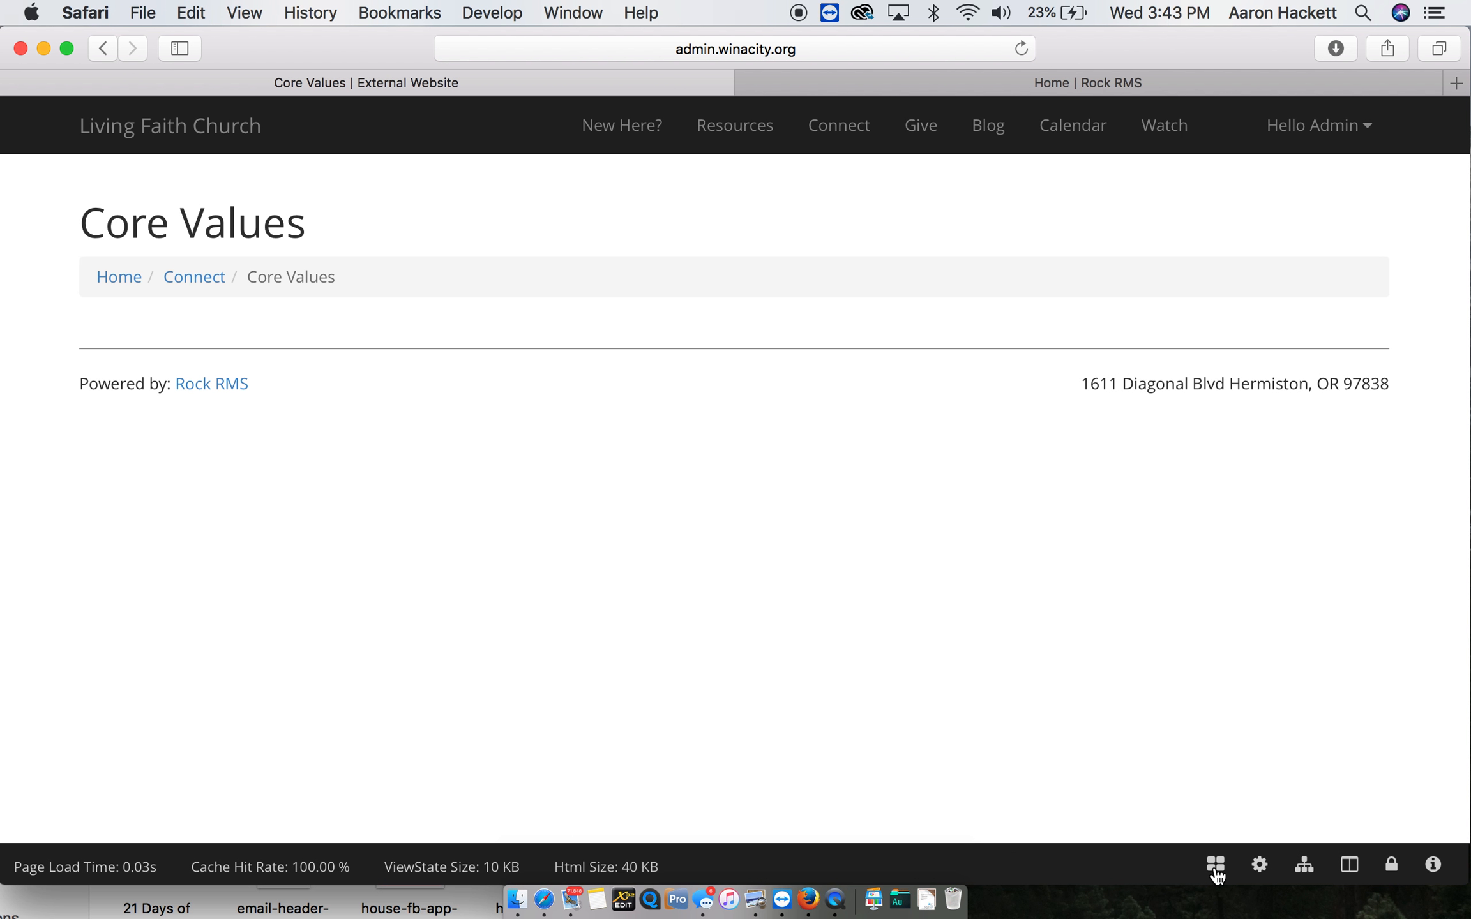
- Show the block controls on the Core Values page and open the Core Values Text block's HTML for editing
click(1213, 865)
mouse_move(102, 395)
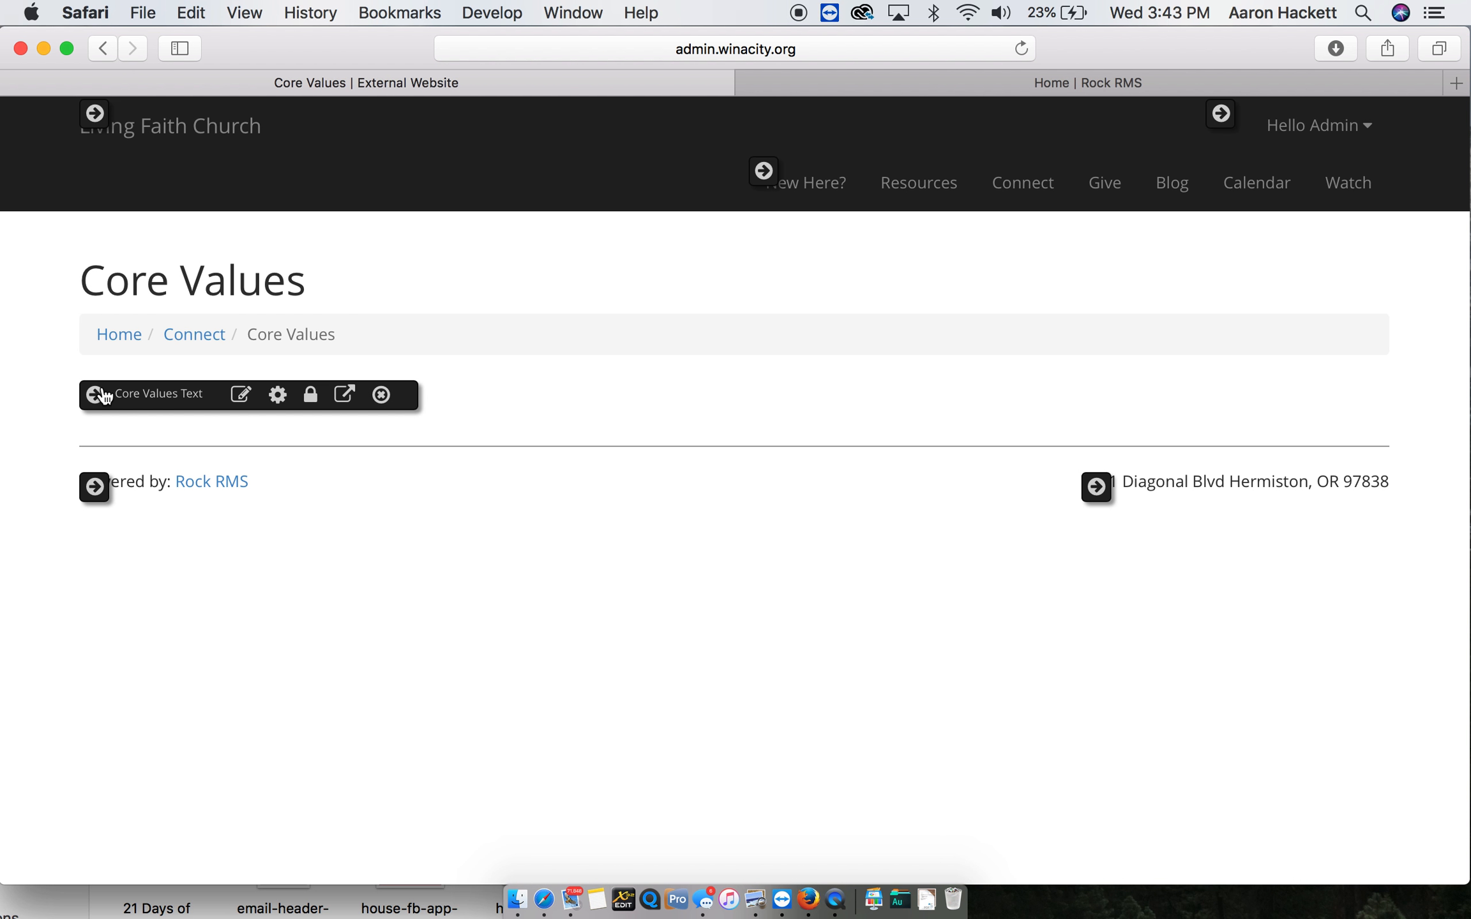
click(242, 394)
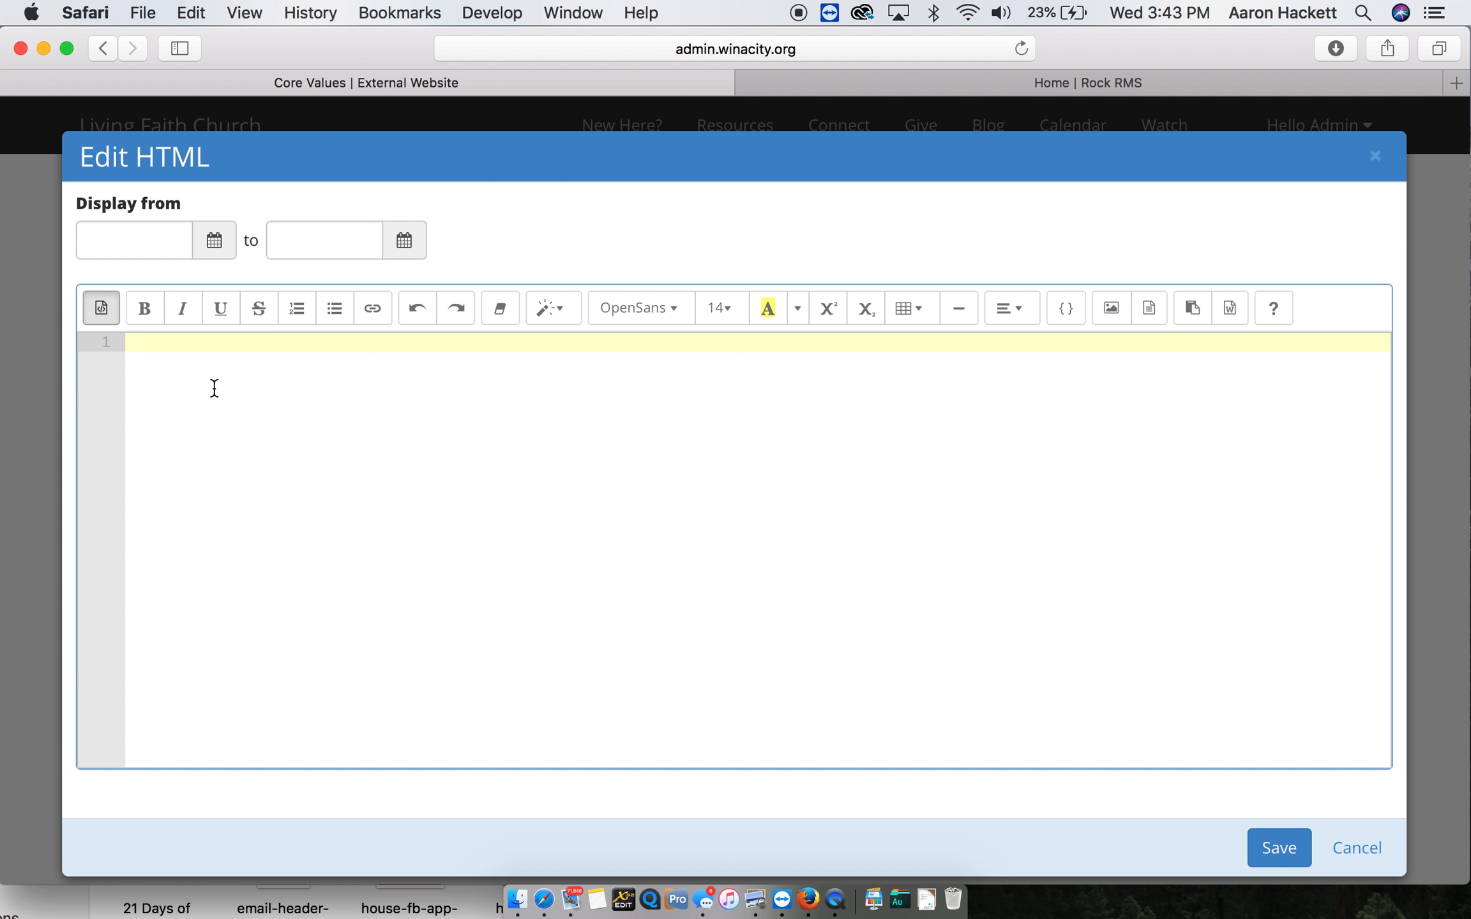
text(http://admin.winacity.org)
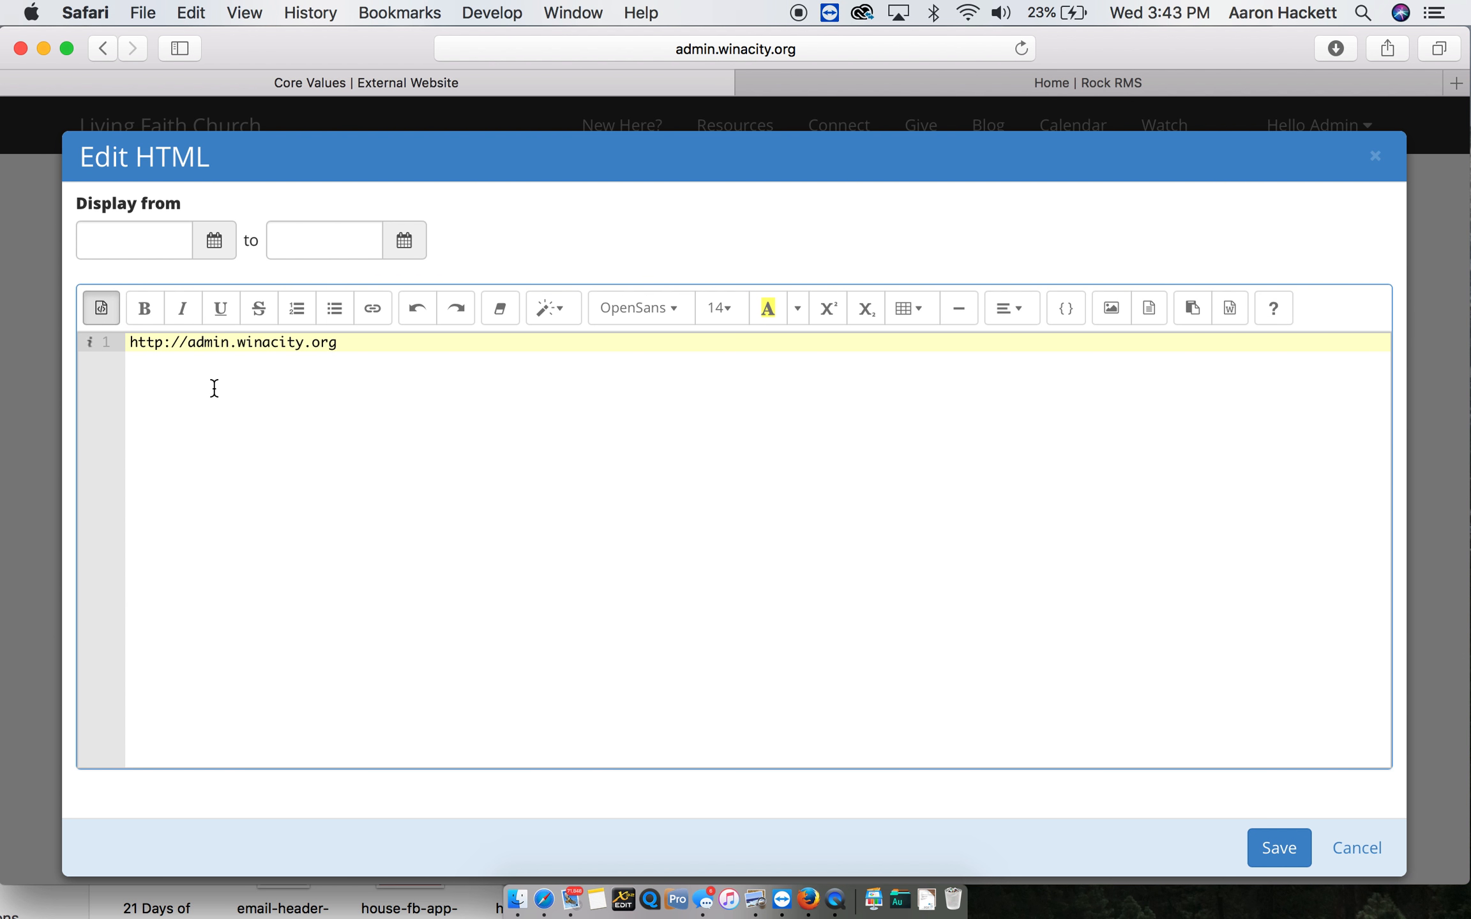
key(super+a)
key(super+x)
- Load the church's existing winacity website in a new browser tab and open its Our Core Values page
key(super+t)
text(win)
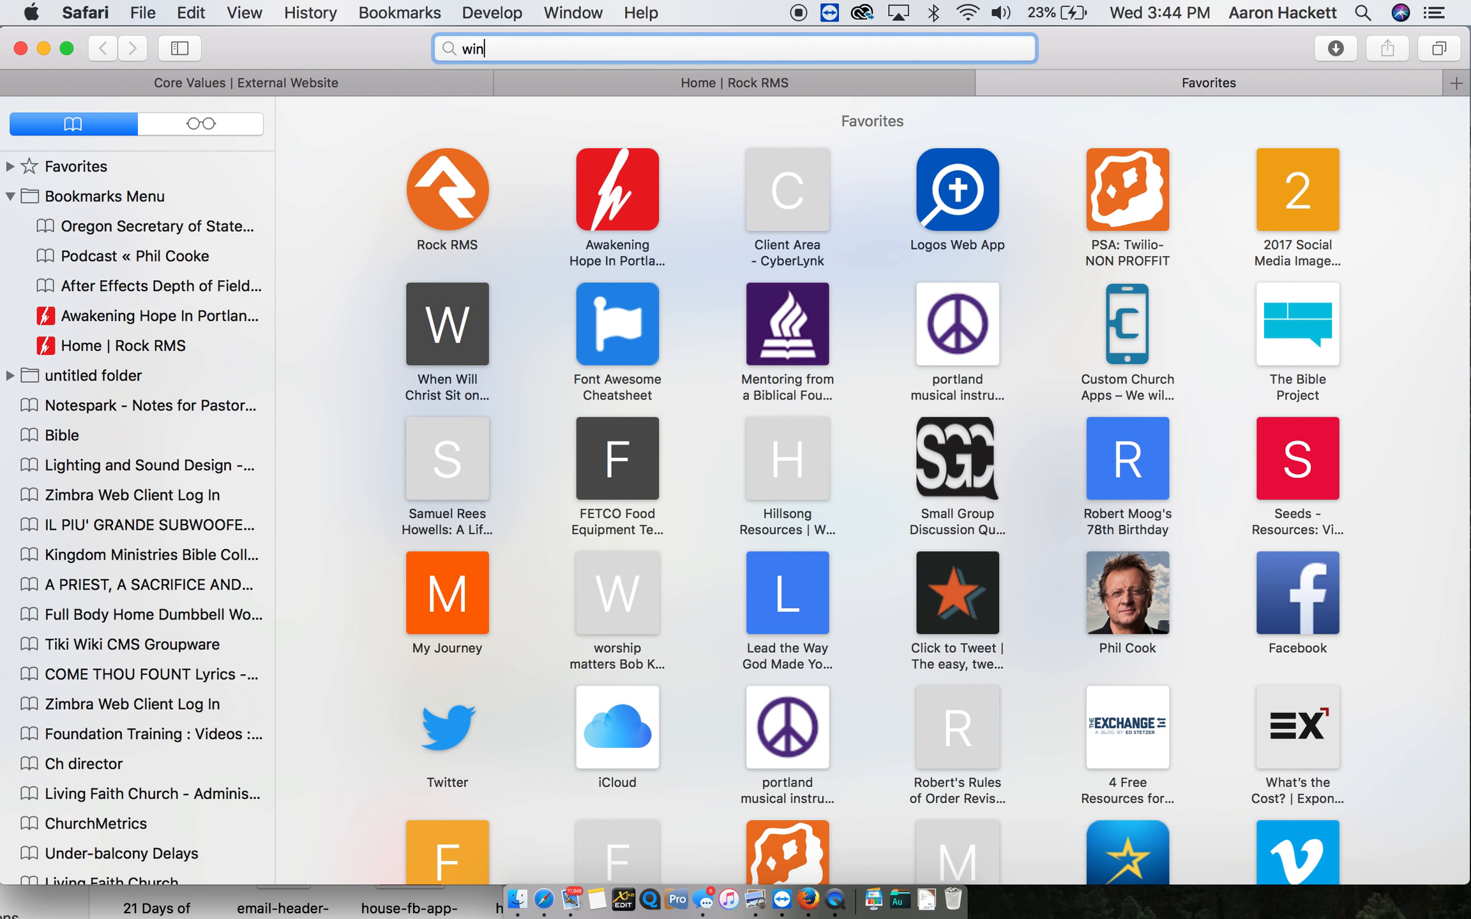
key(Return)
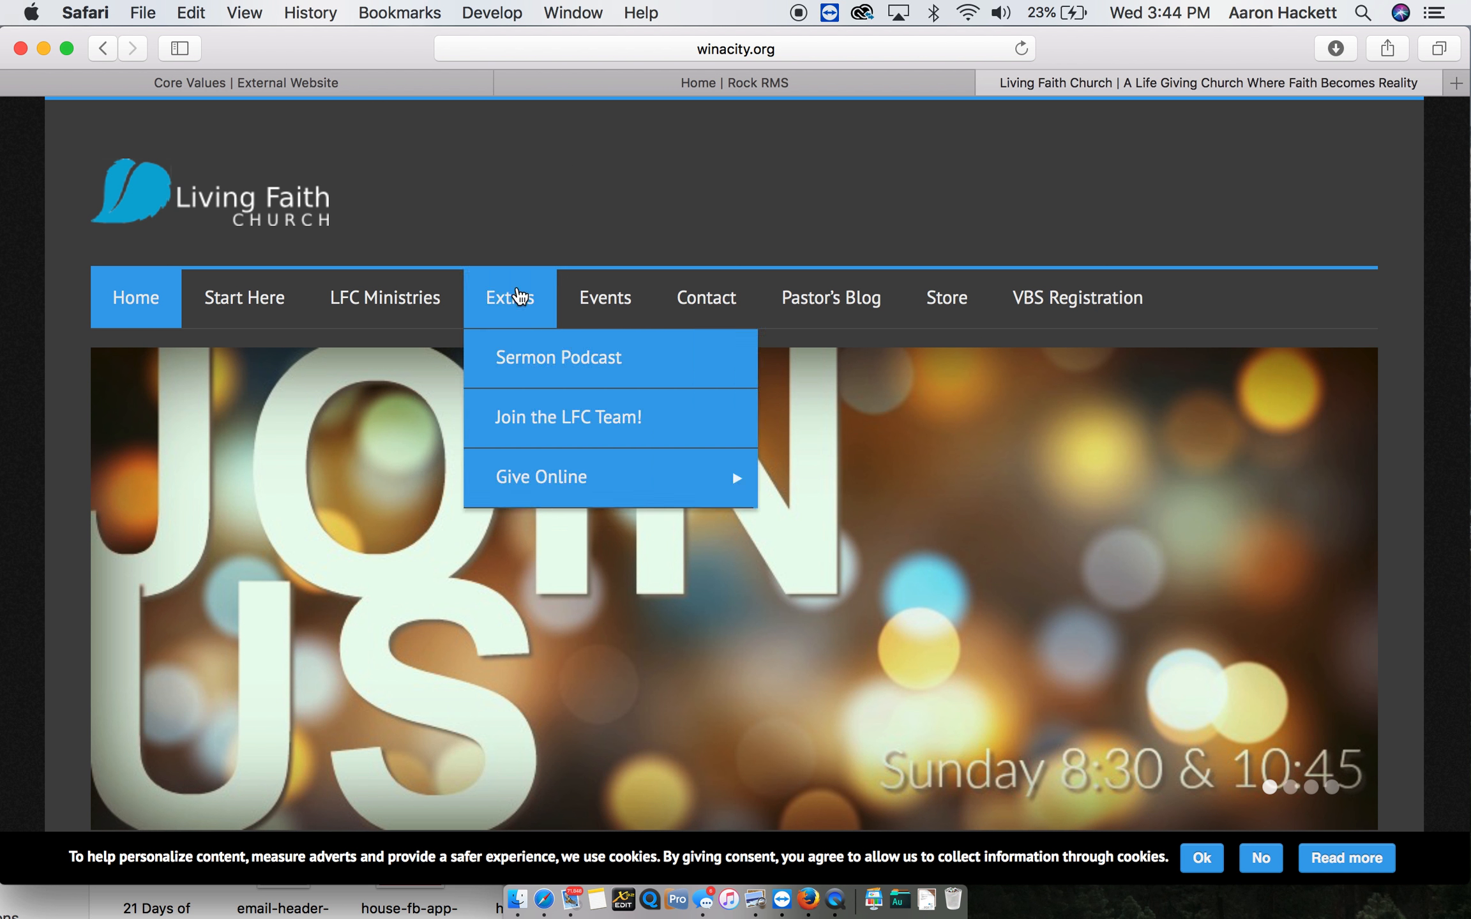
mouse_move(293, 314)
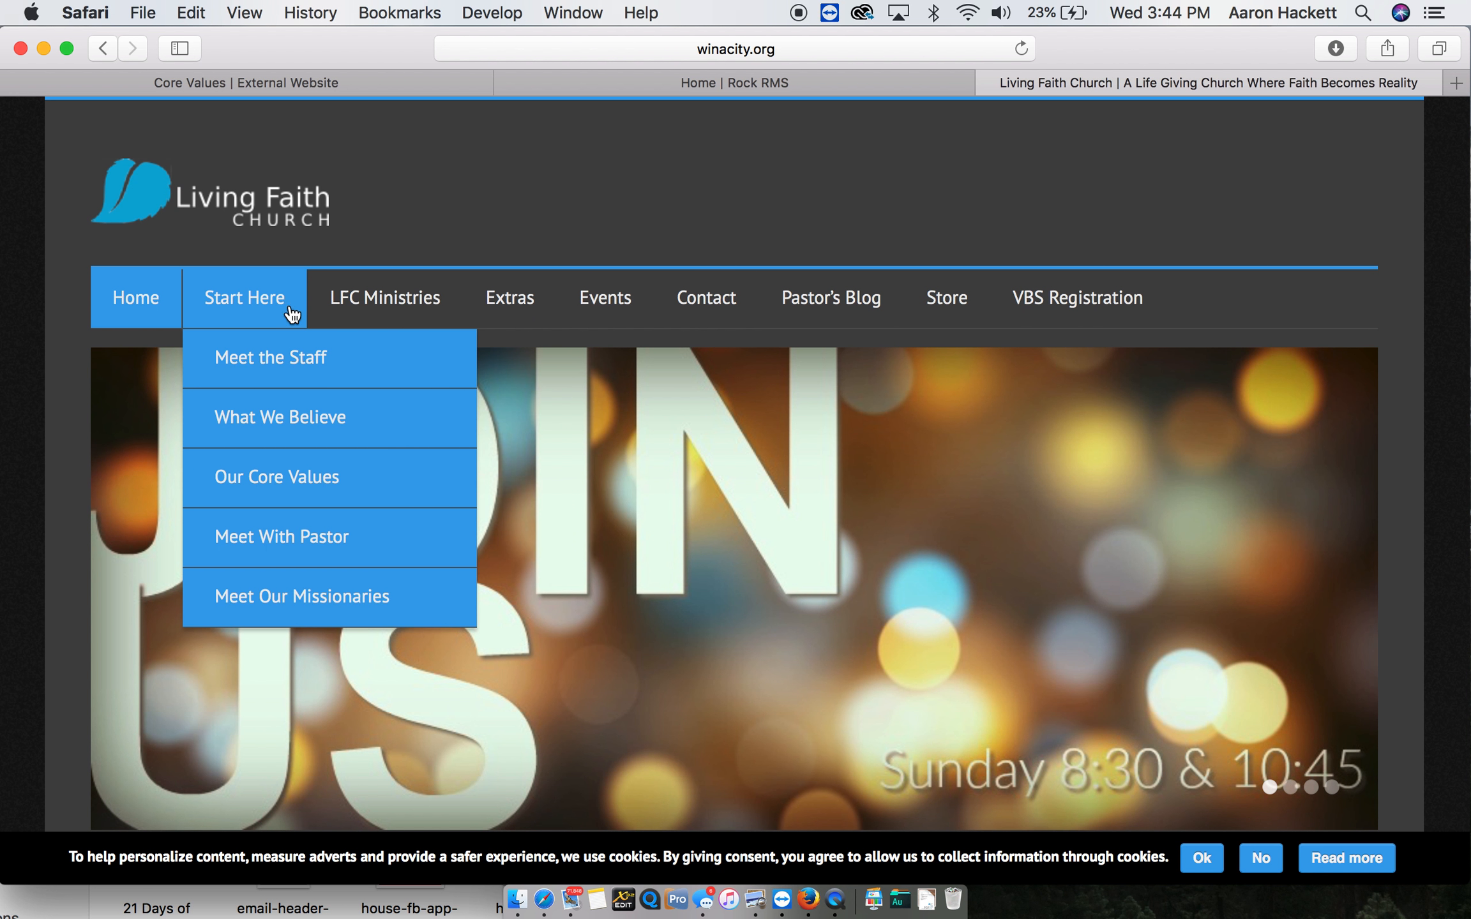
click(290, 484)
- Select and copy the full core values text, from CORE VALUES to the Teamwork line of the 12 characteristics
scroll(463, 657, down, 15)
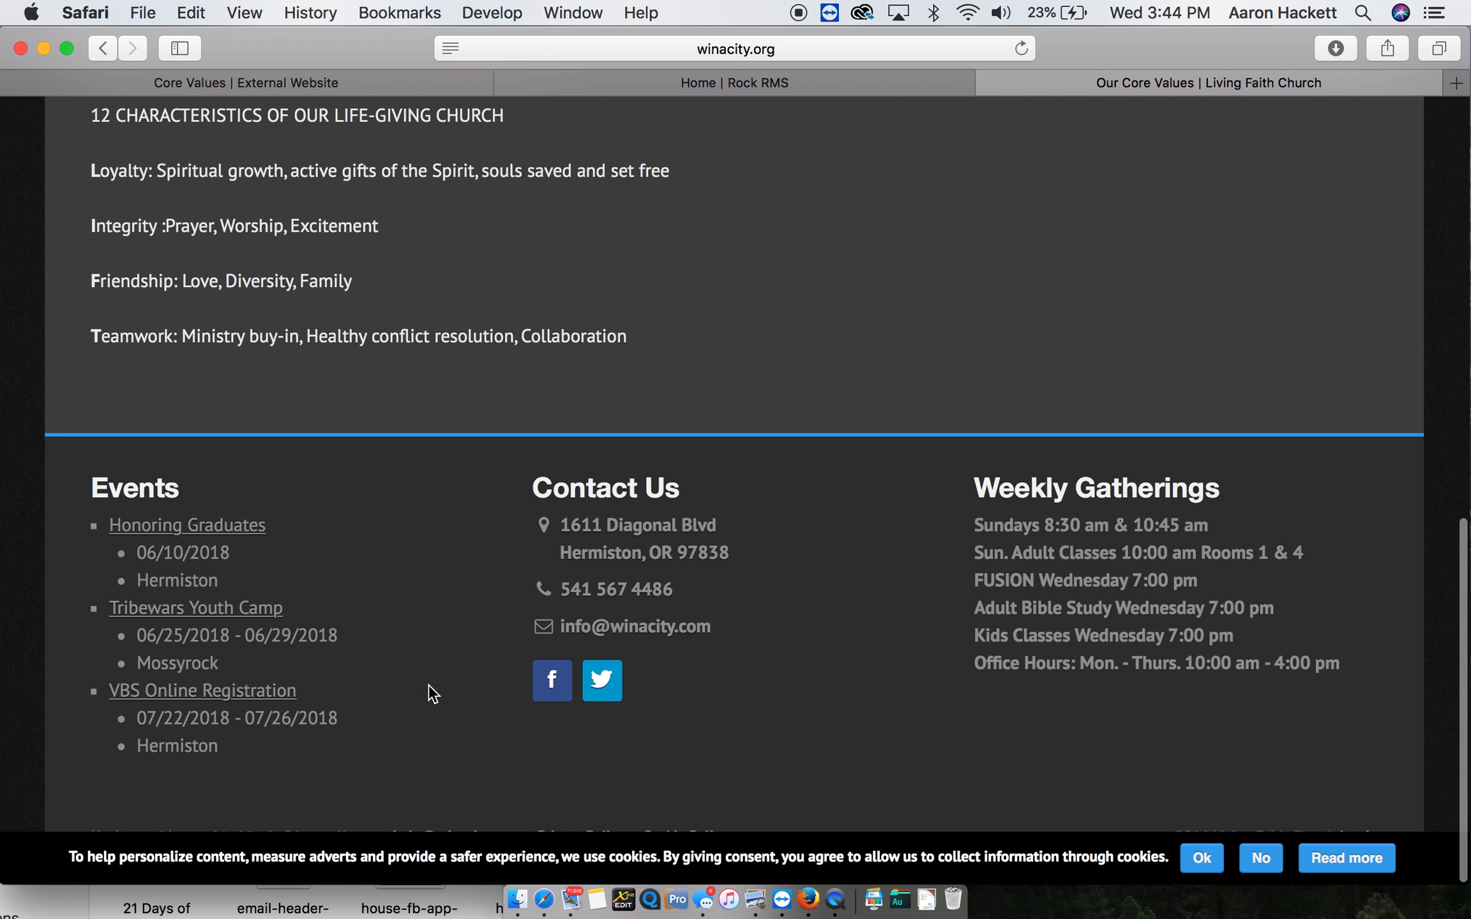
drag(441, 403, 97, 201)
key(super+c)
- Paste the copied text into the Core Values Text block's code view and switch to the visual editor
click(581, 83)
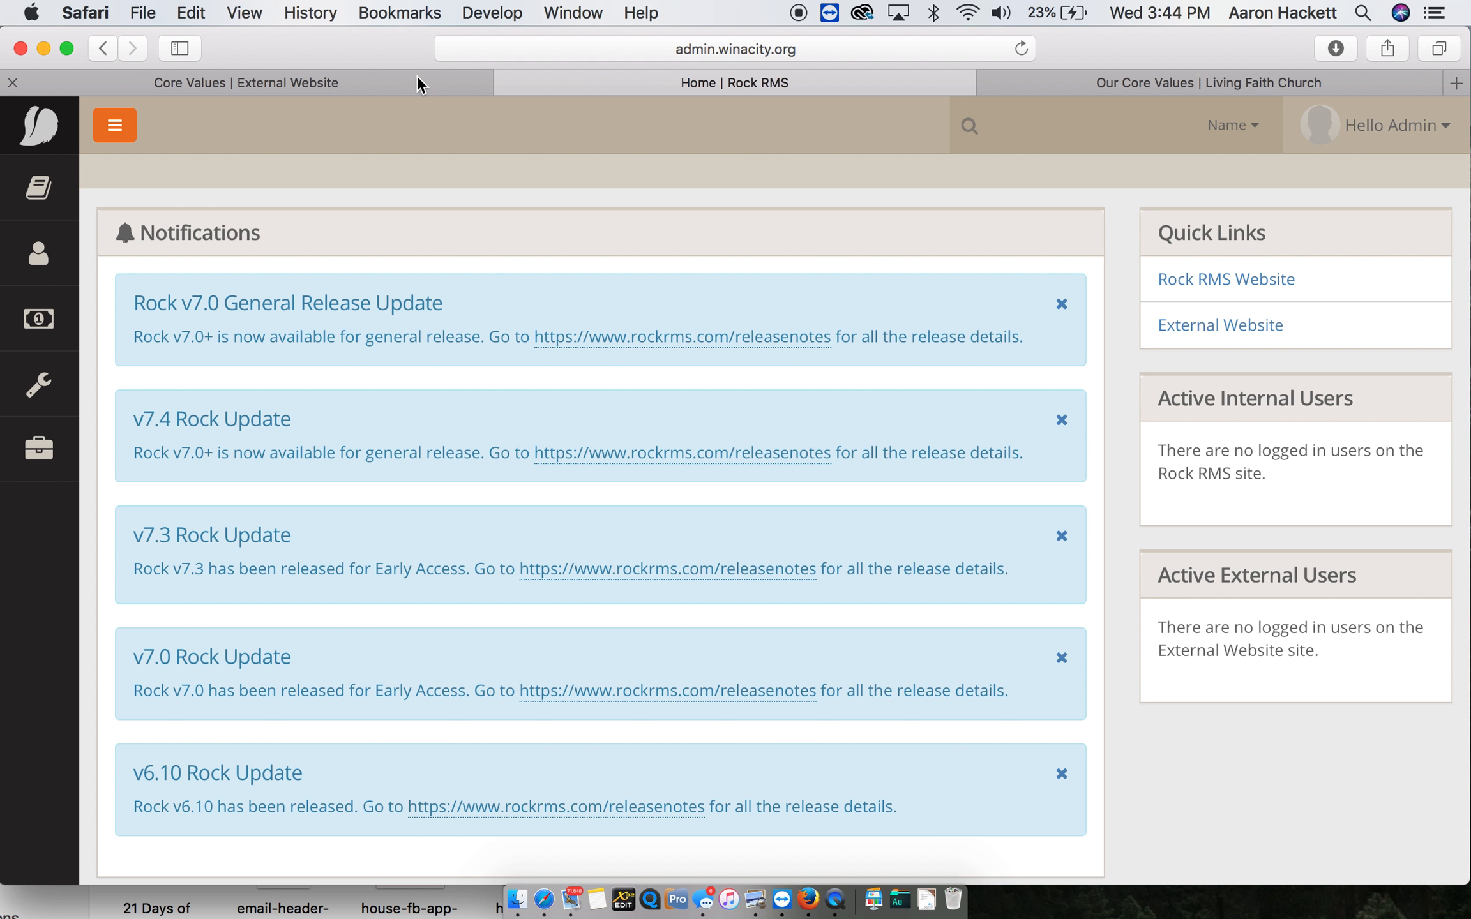
key(super+v)
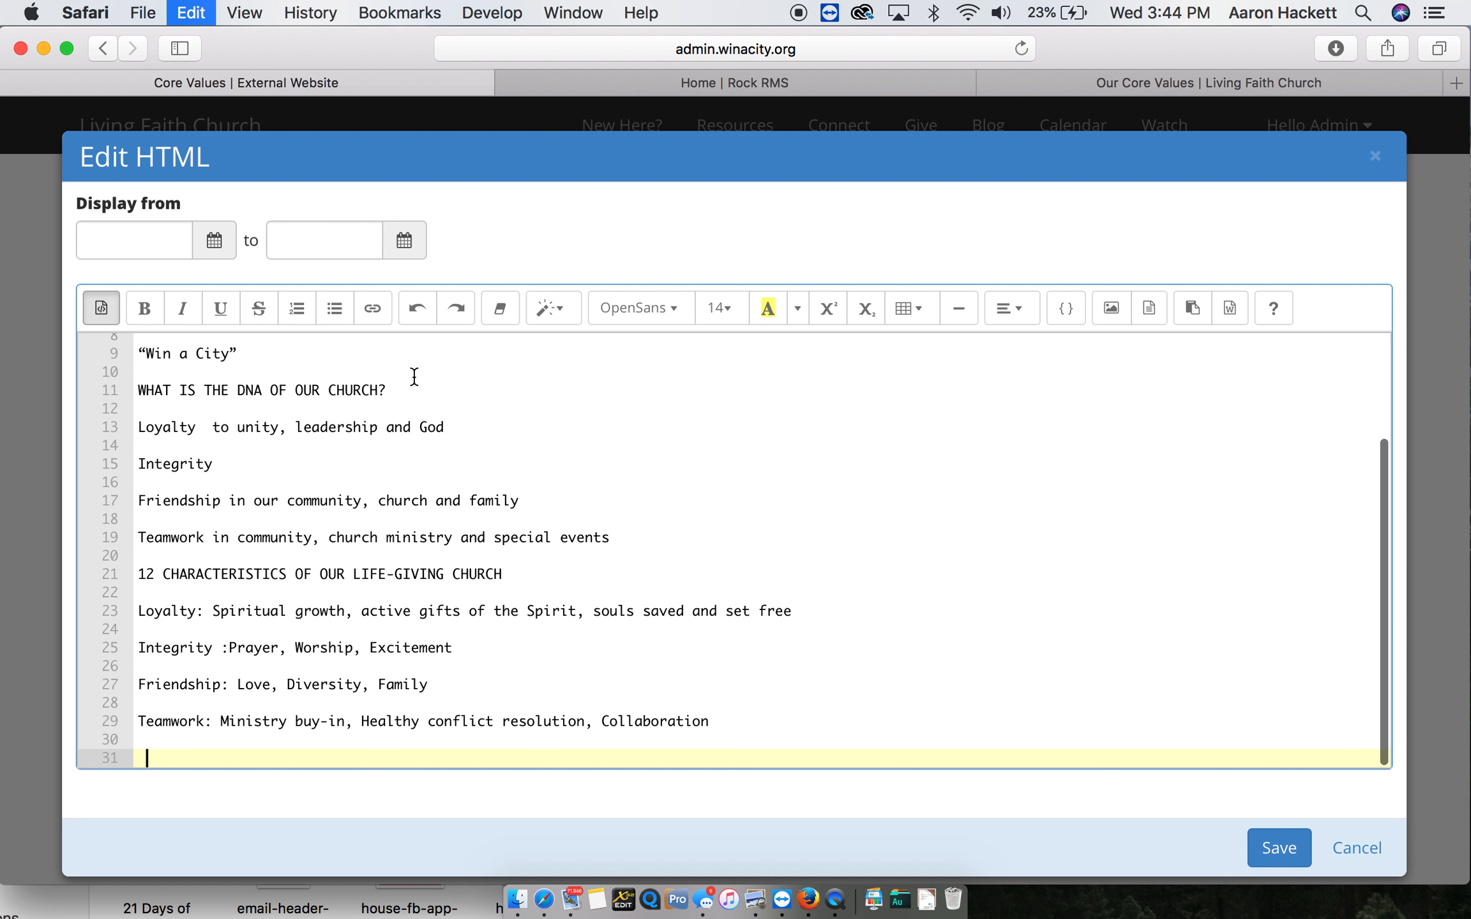
click(102, 309)
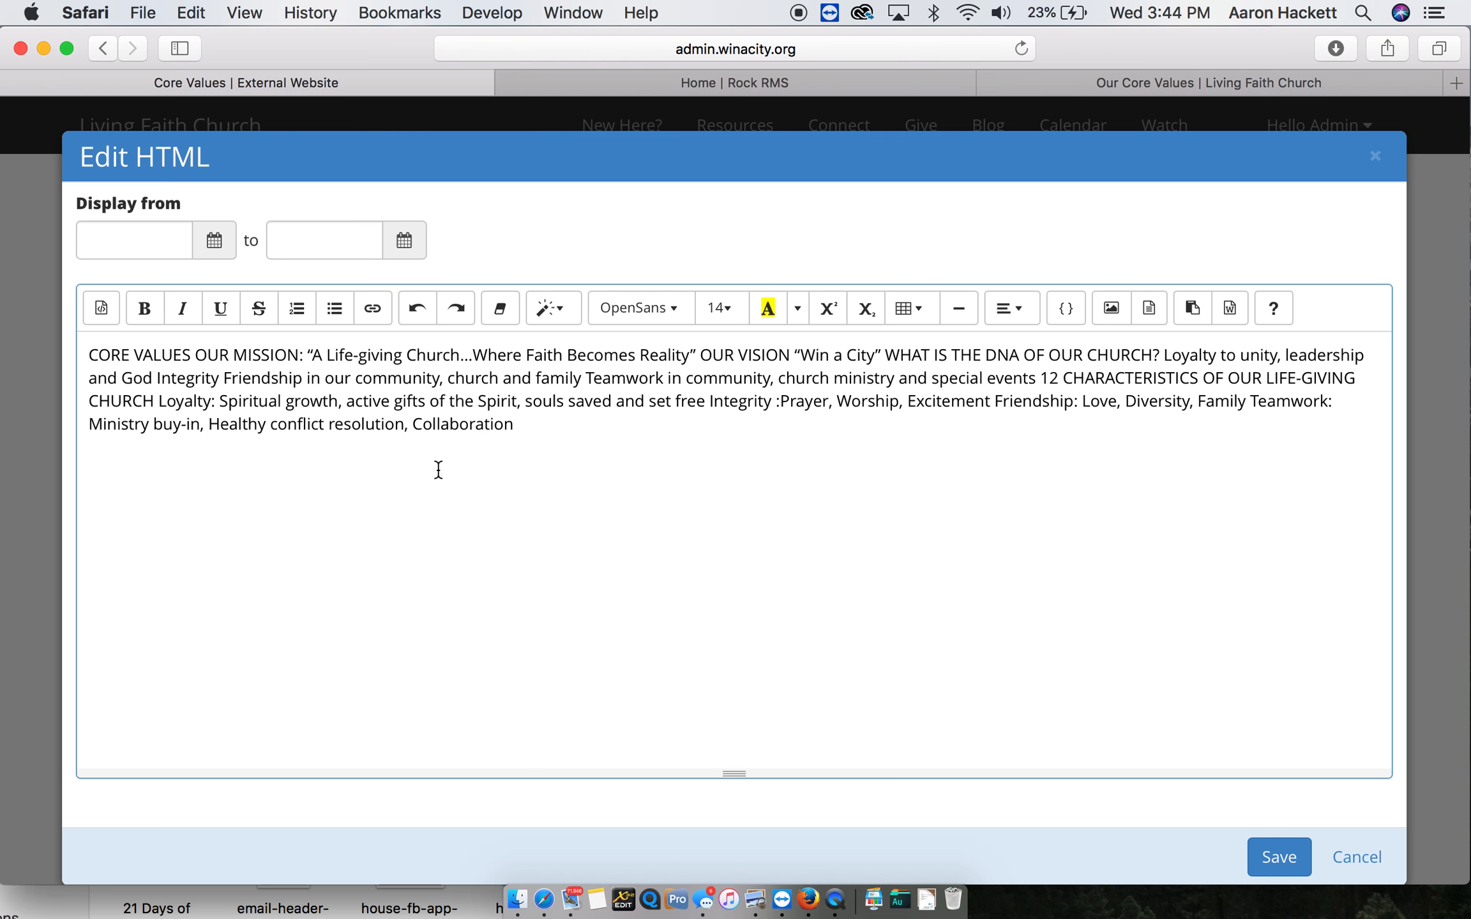
- Clear the visual editor and paste the copied core values text into it again
key(super+a)
key(BackSpace)
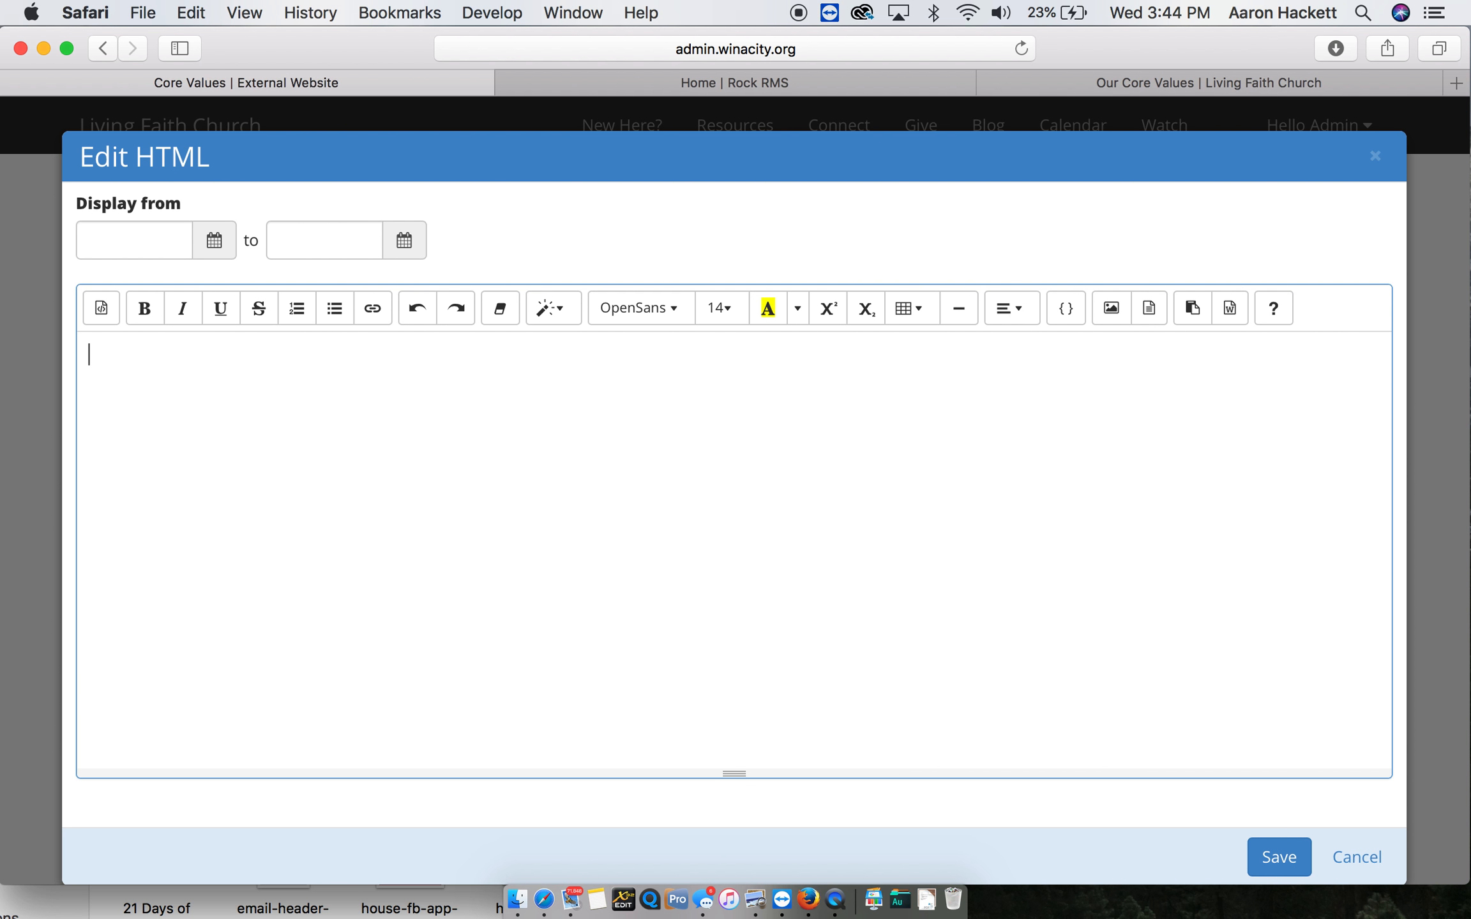
key(super+v)
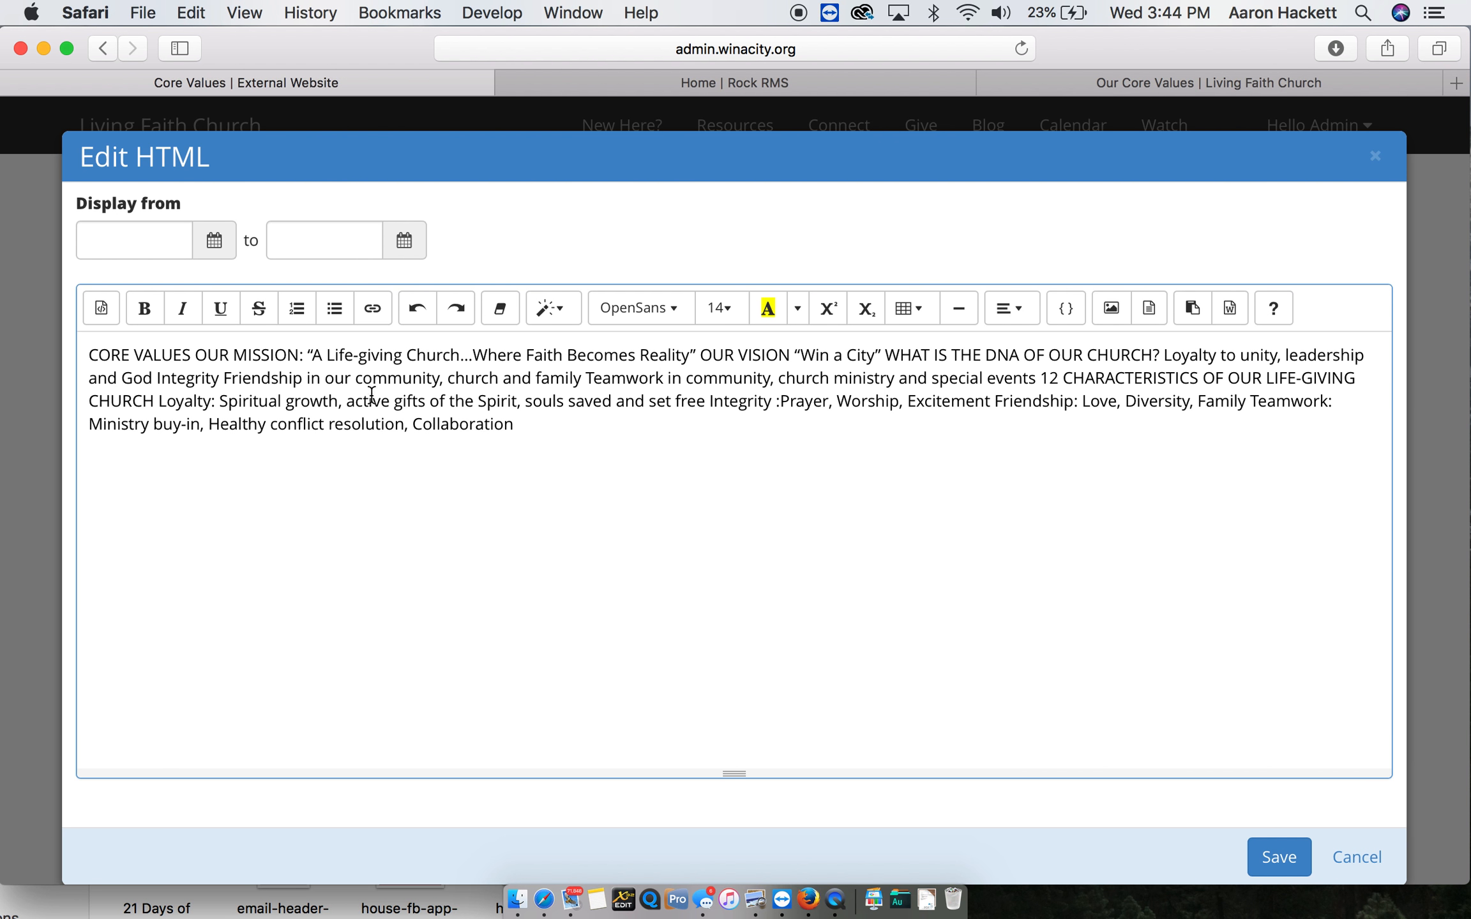
- Start a new paragraph after "OUR MISSION:" and compare the layout with the existing website's Our Core Values page
click(308, 355)
key(Return)
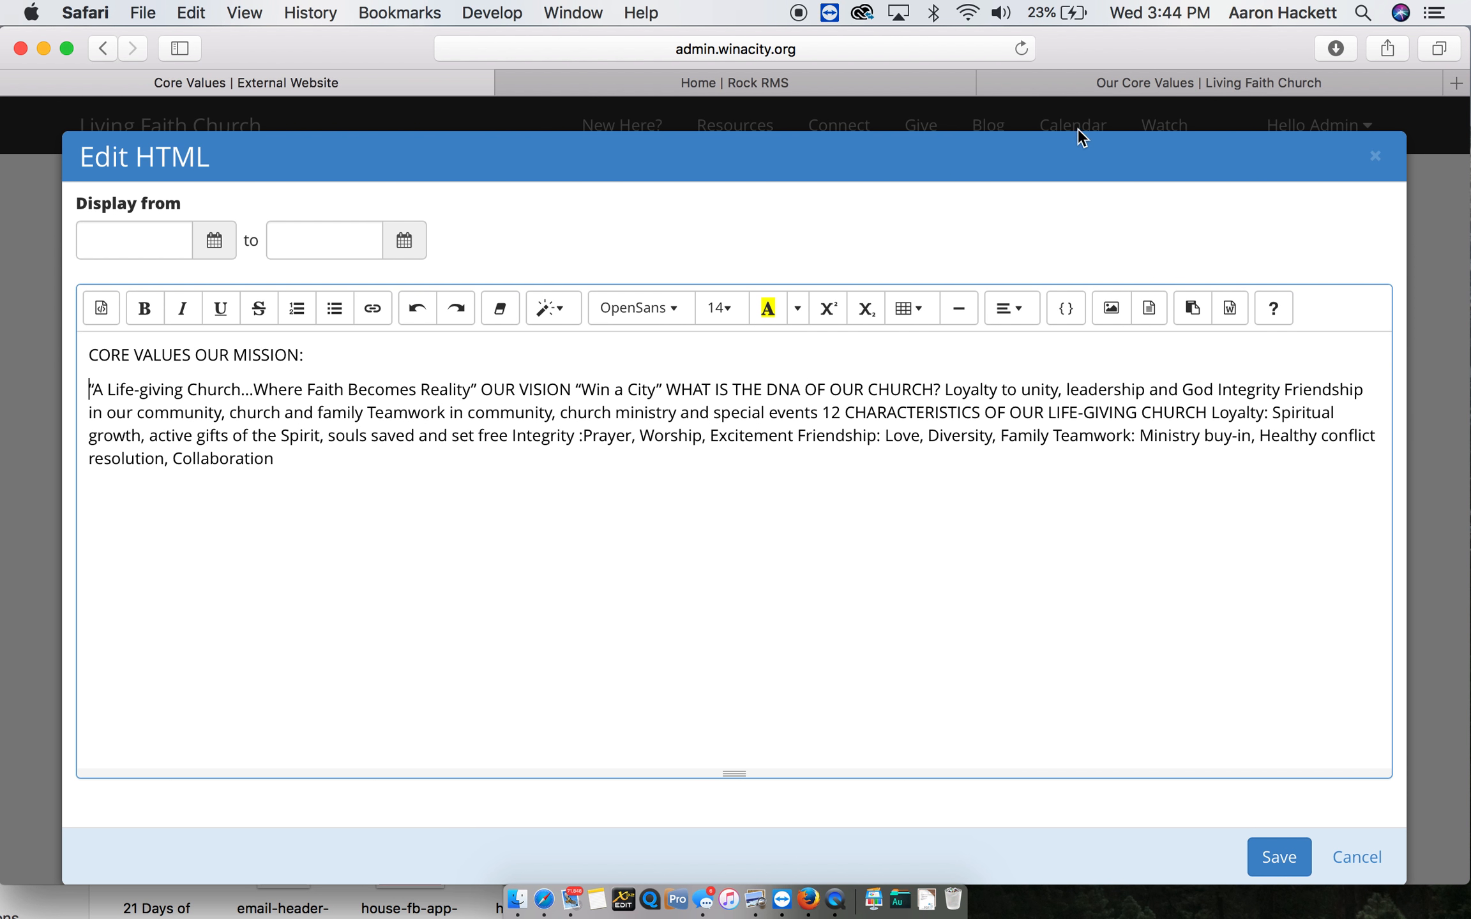
click(1135, 77)
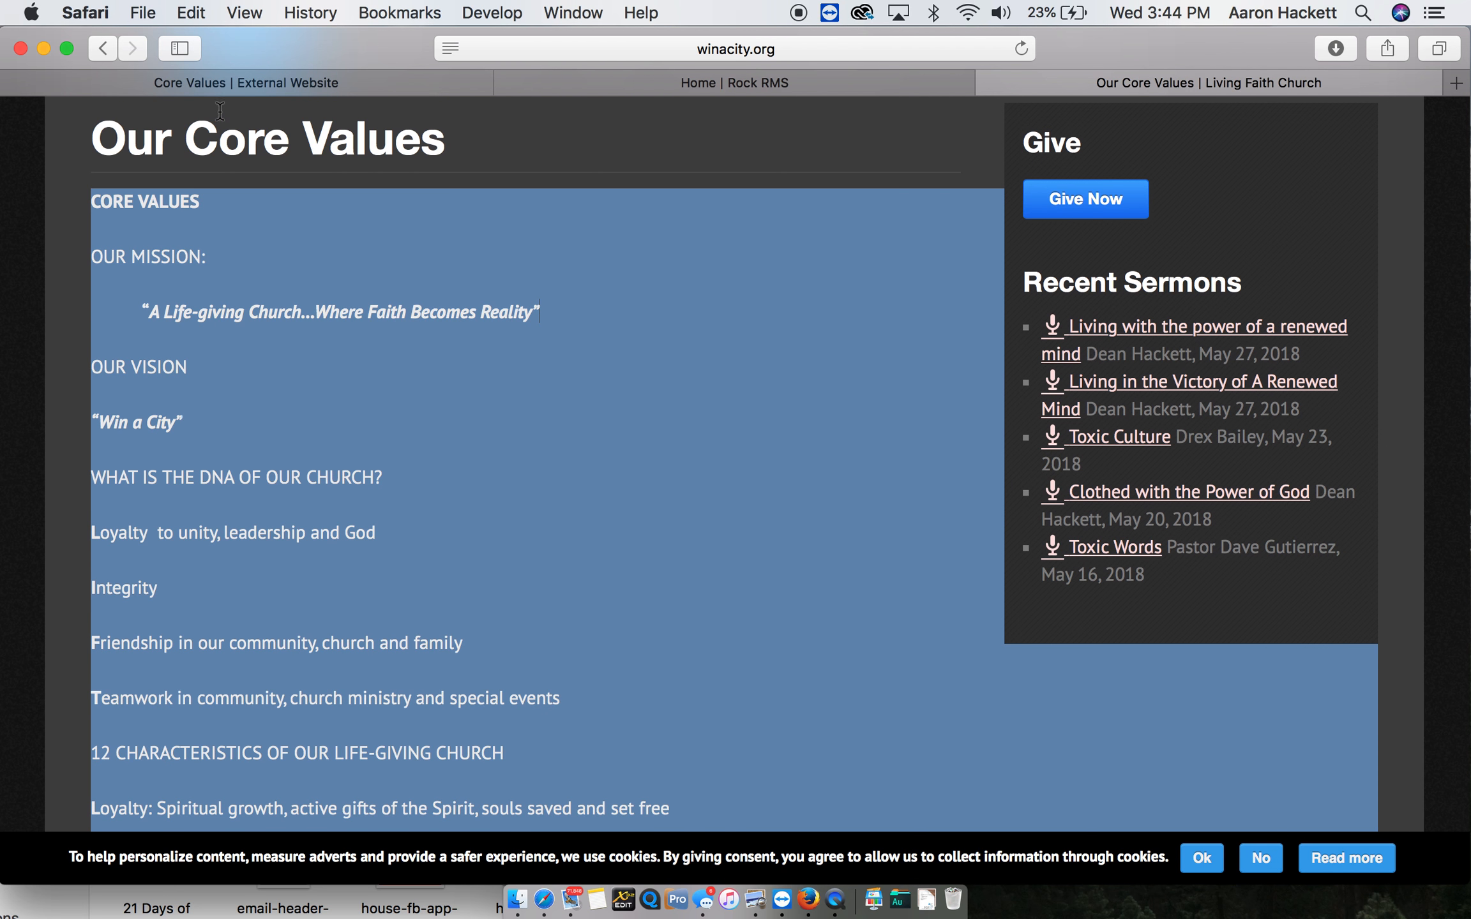
click(220, 86)
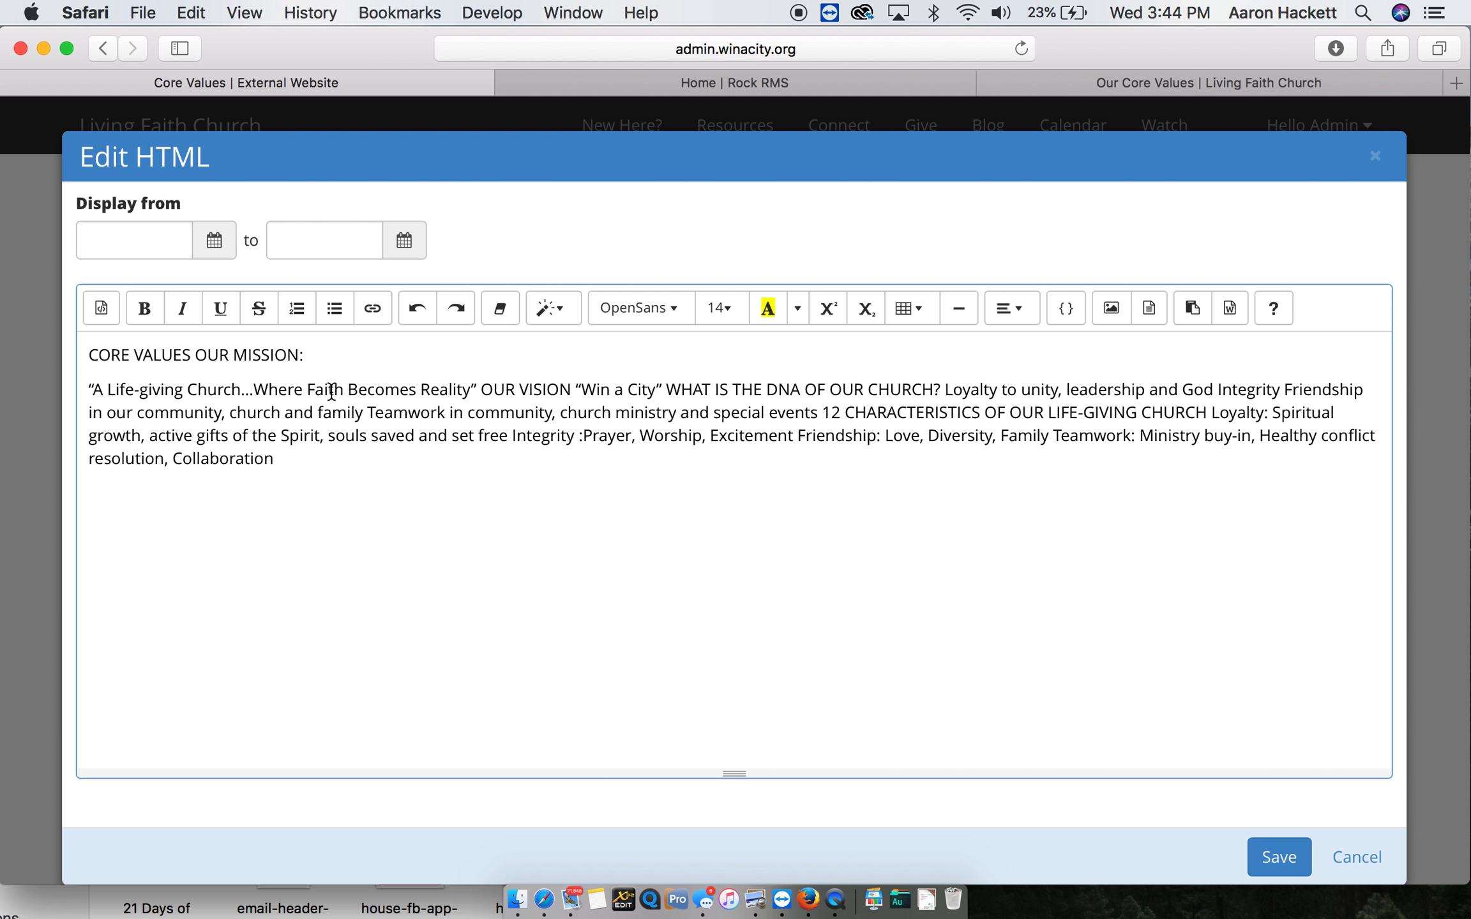
click(1145, 87)
scroll(308, 273, up, 2)
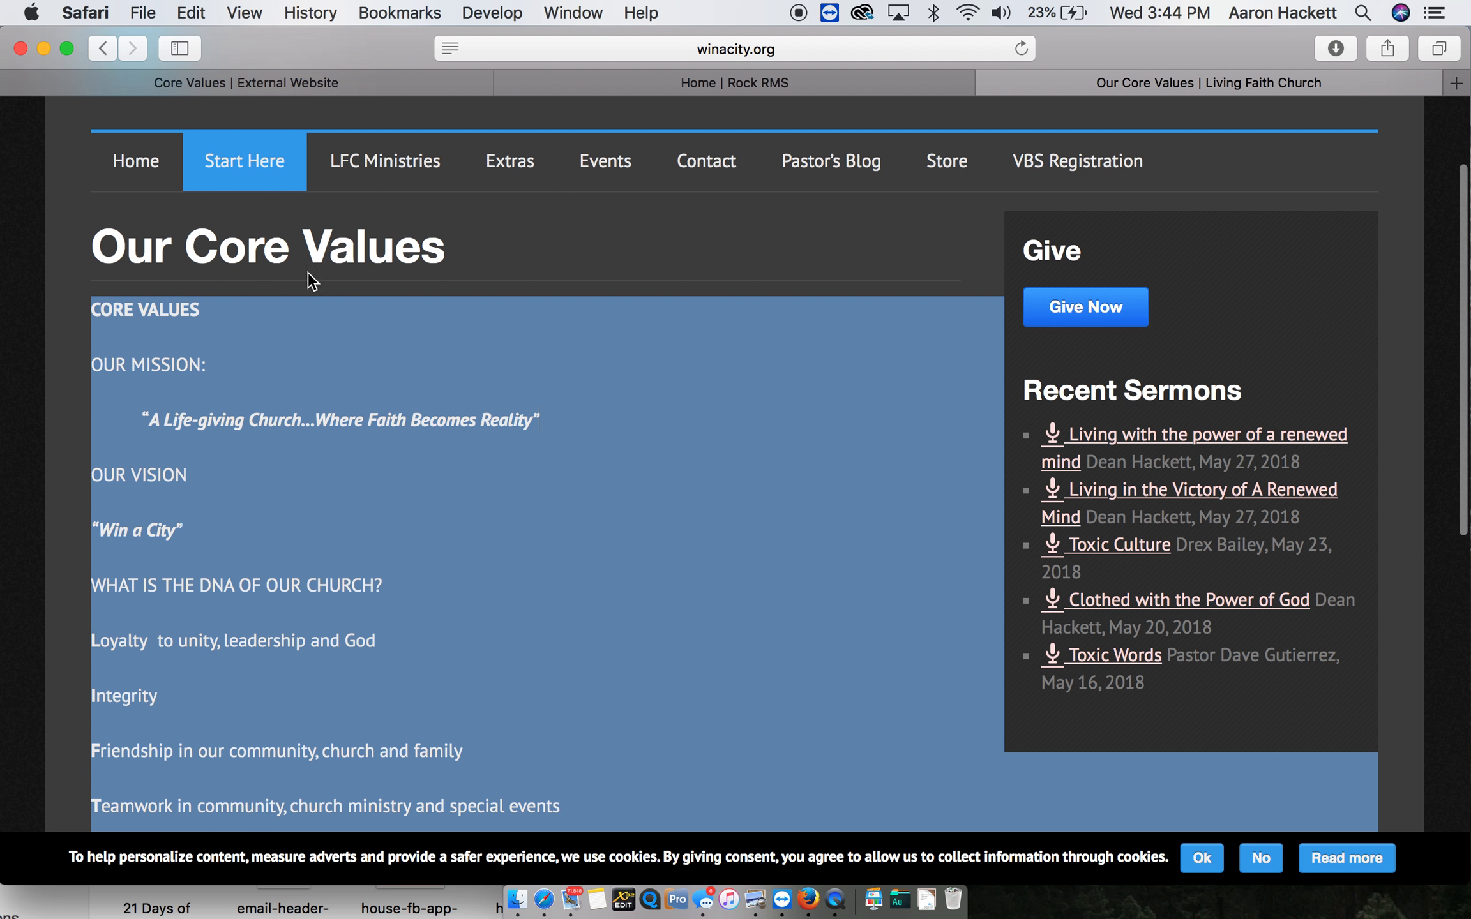
click(244, 89)
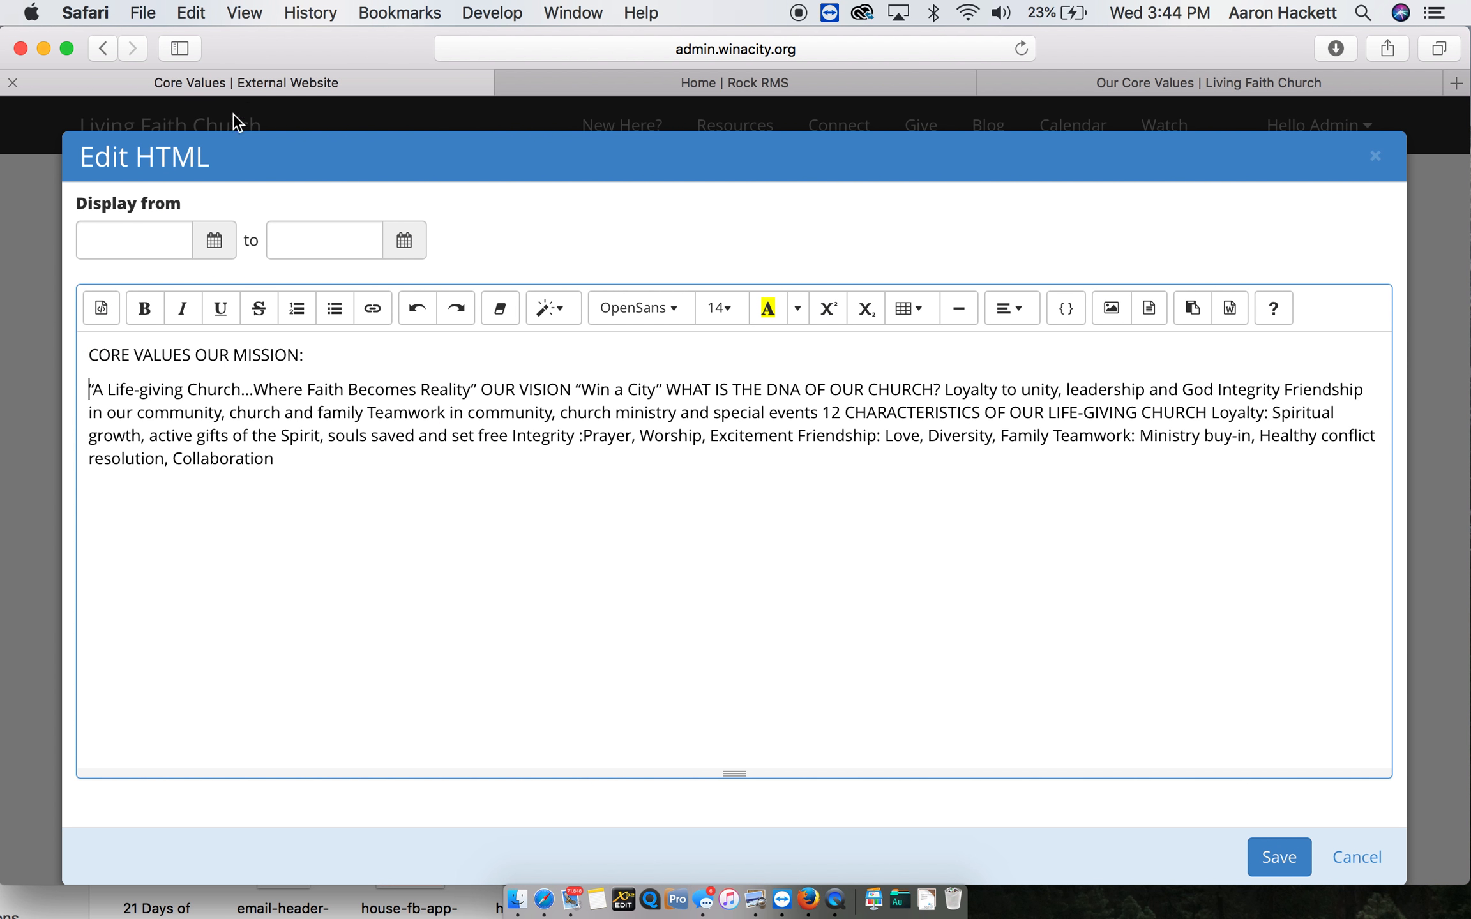
- Put "CORE VALUES" on its own line and style it as an h1 heading
click(198, 355)
key(Return)
drag(191, 355, 88, 356)
click(577, 316)
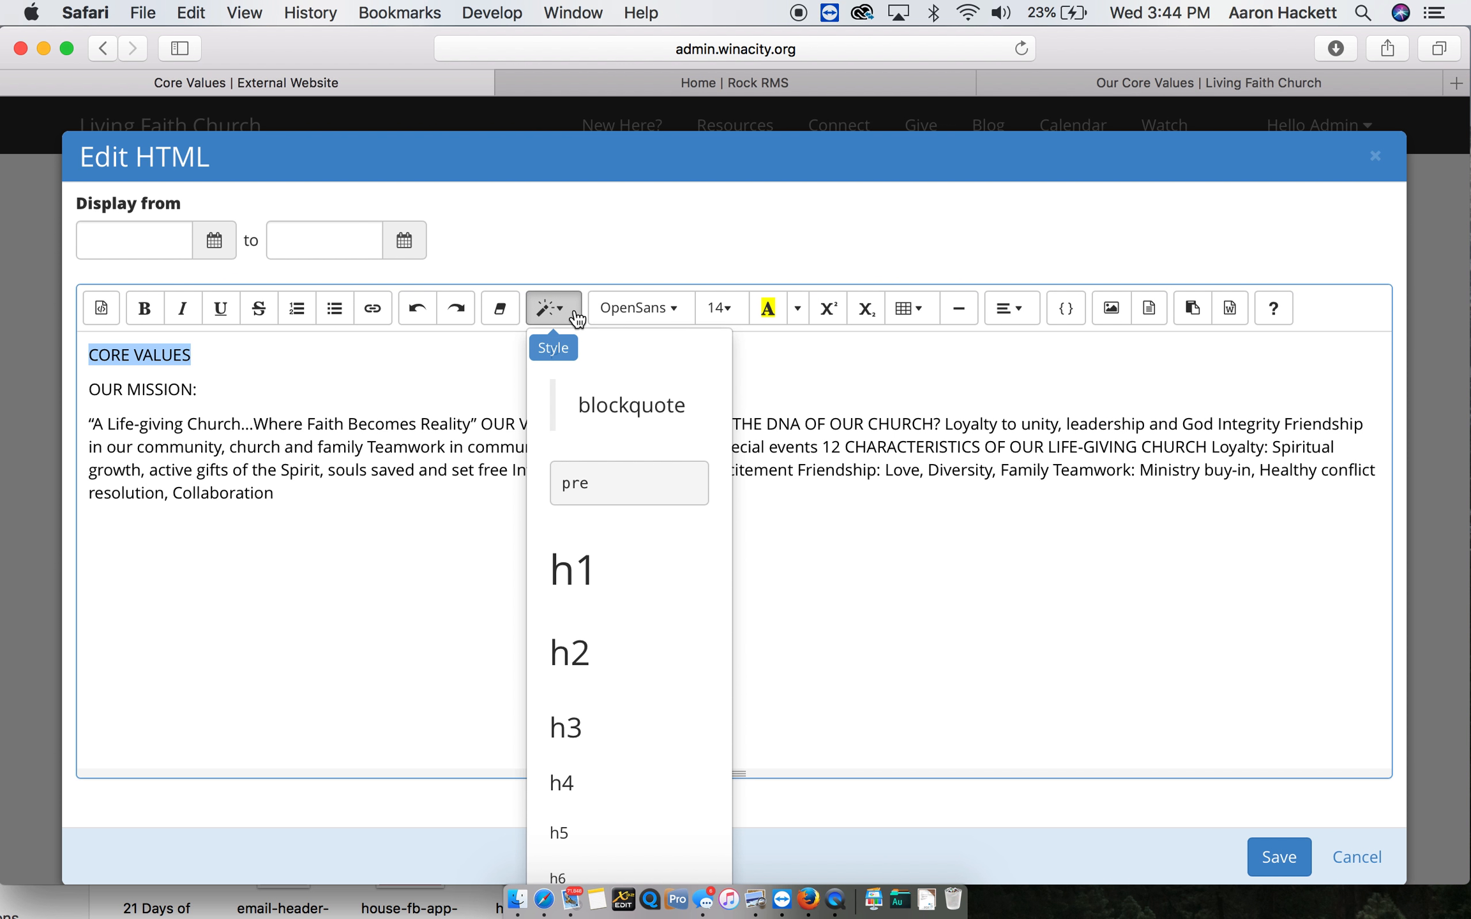
click(620, 582)
- Style the "OUR MISSION:" line as an h3 heading
drag(192, 434, 49, 433)
drag(258, 430, 75, 430)
click(573, 312)
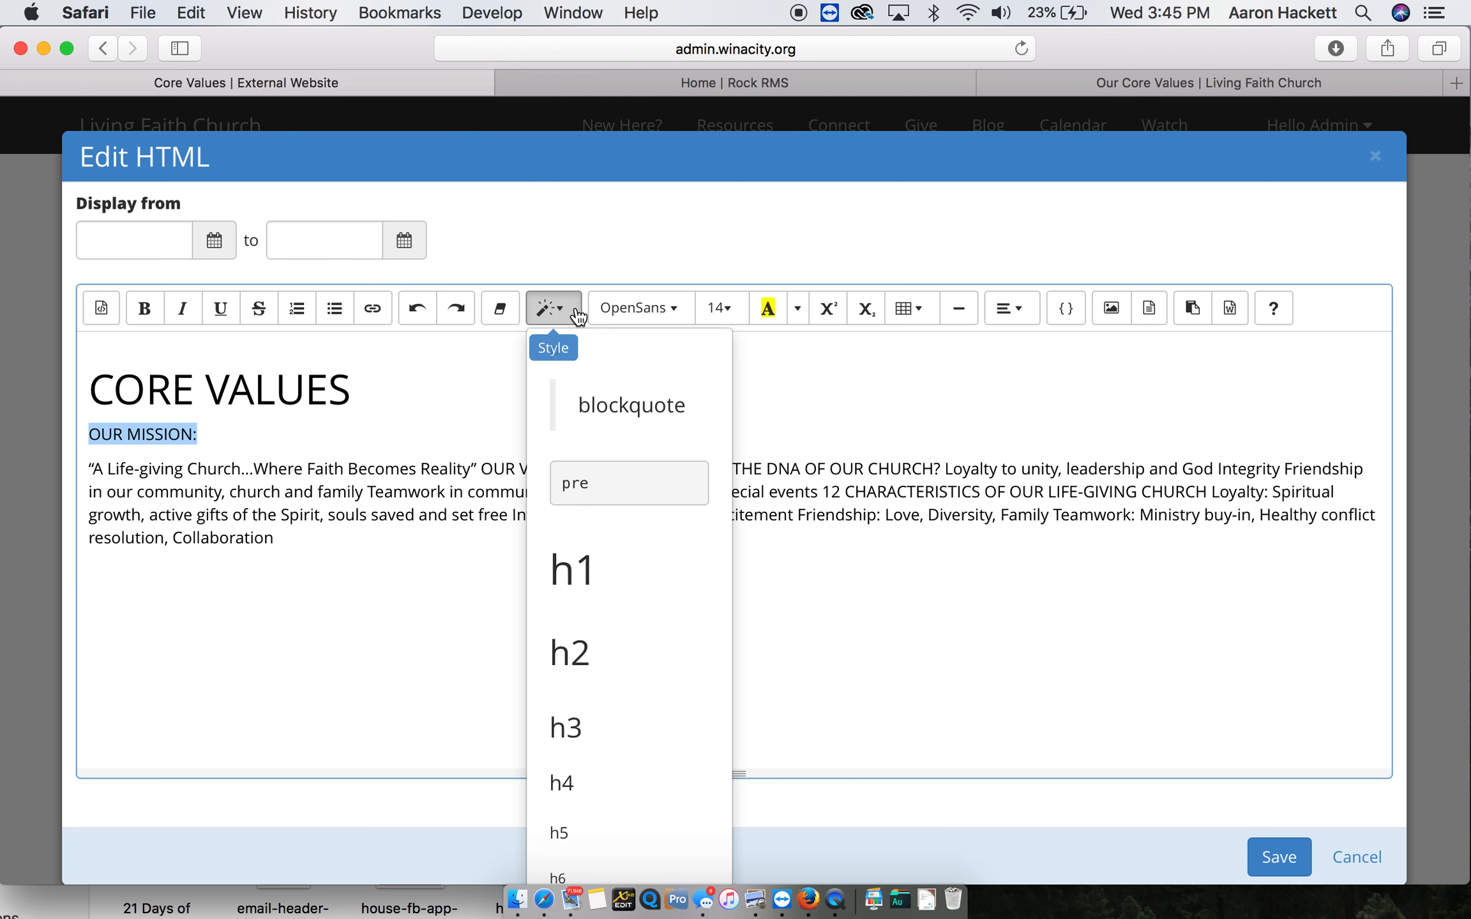
click(593, 726)
click(216, 509)
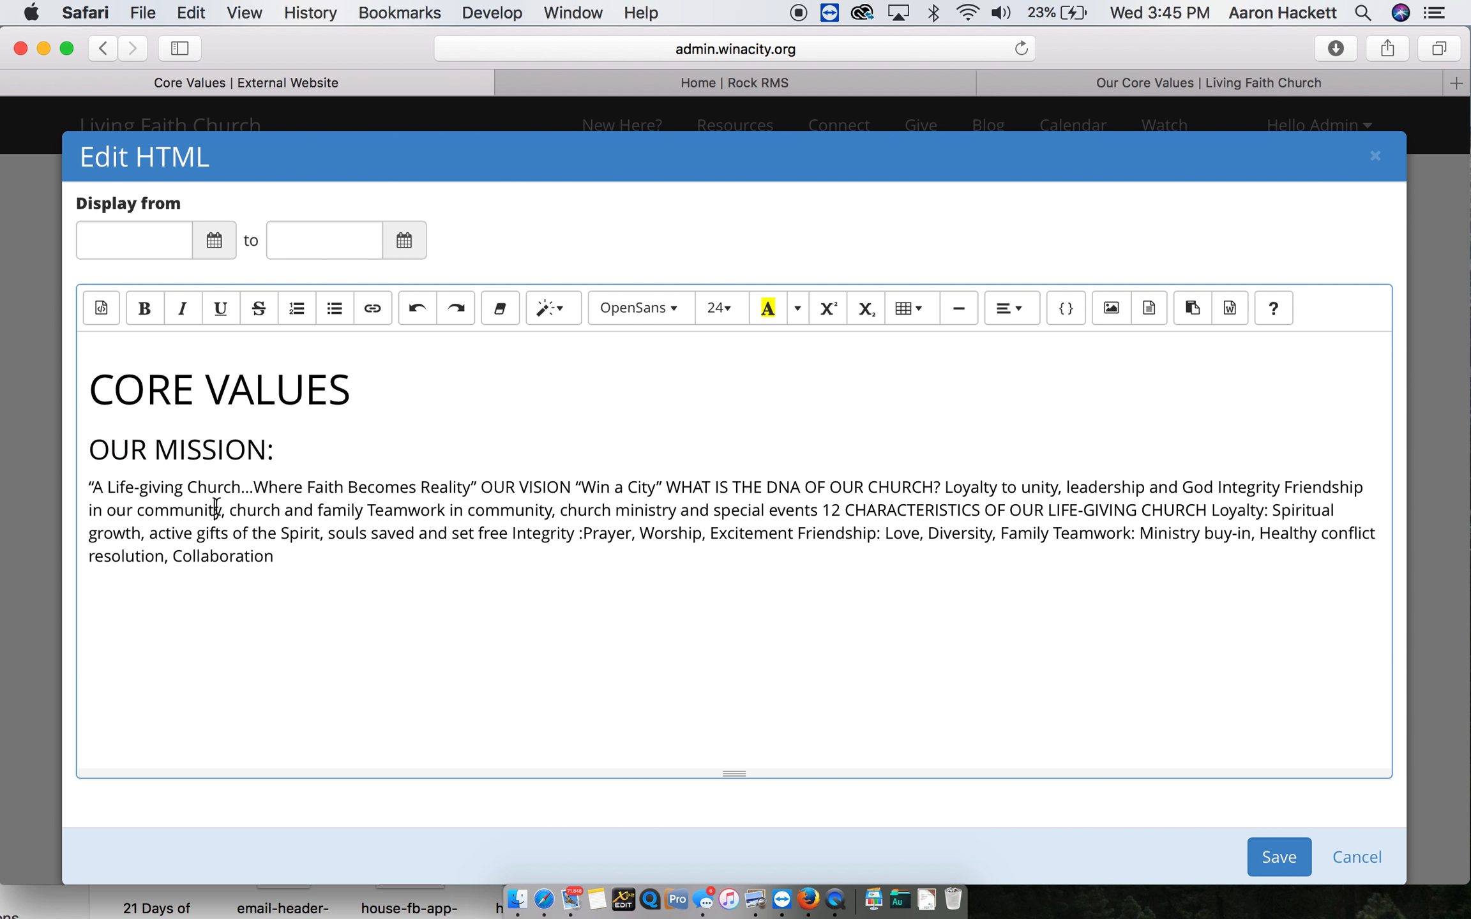
- Restyle the "OUR MISSION:" line as an h4 heading
drag(276, 450, 30, 453)
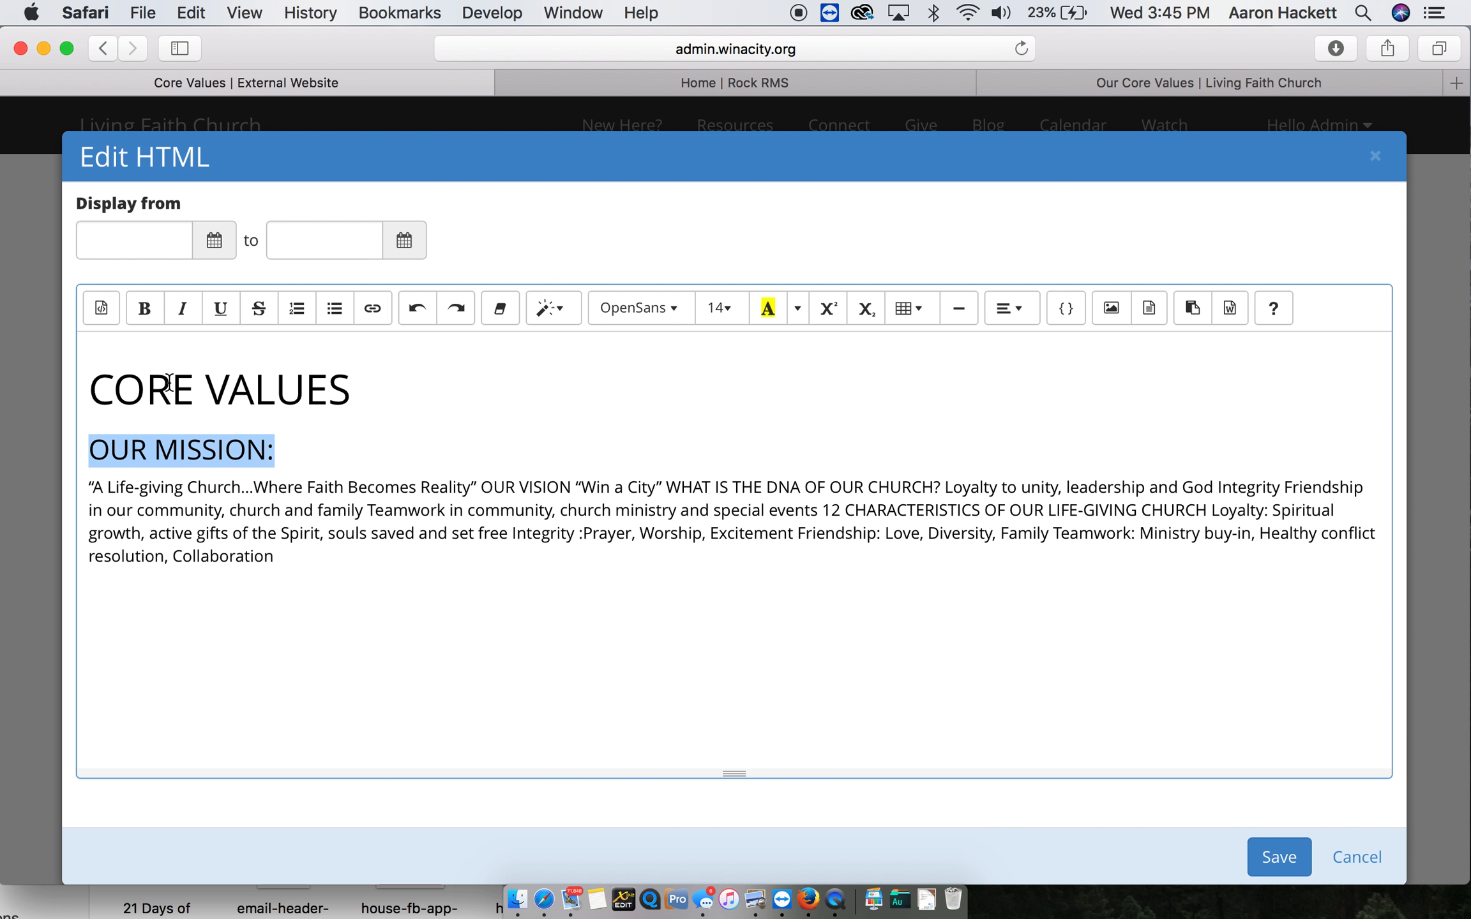
click(553, 308)
click(594, 763)
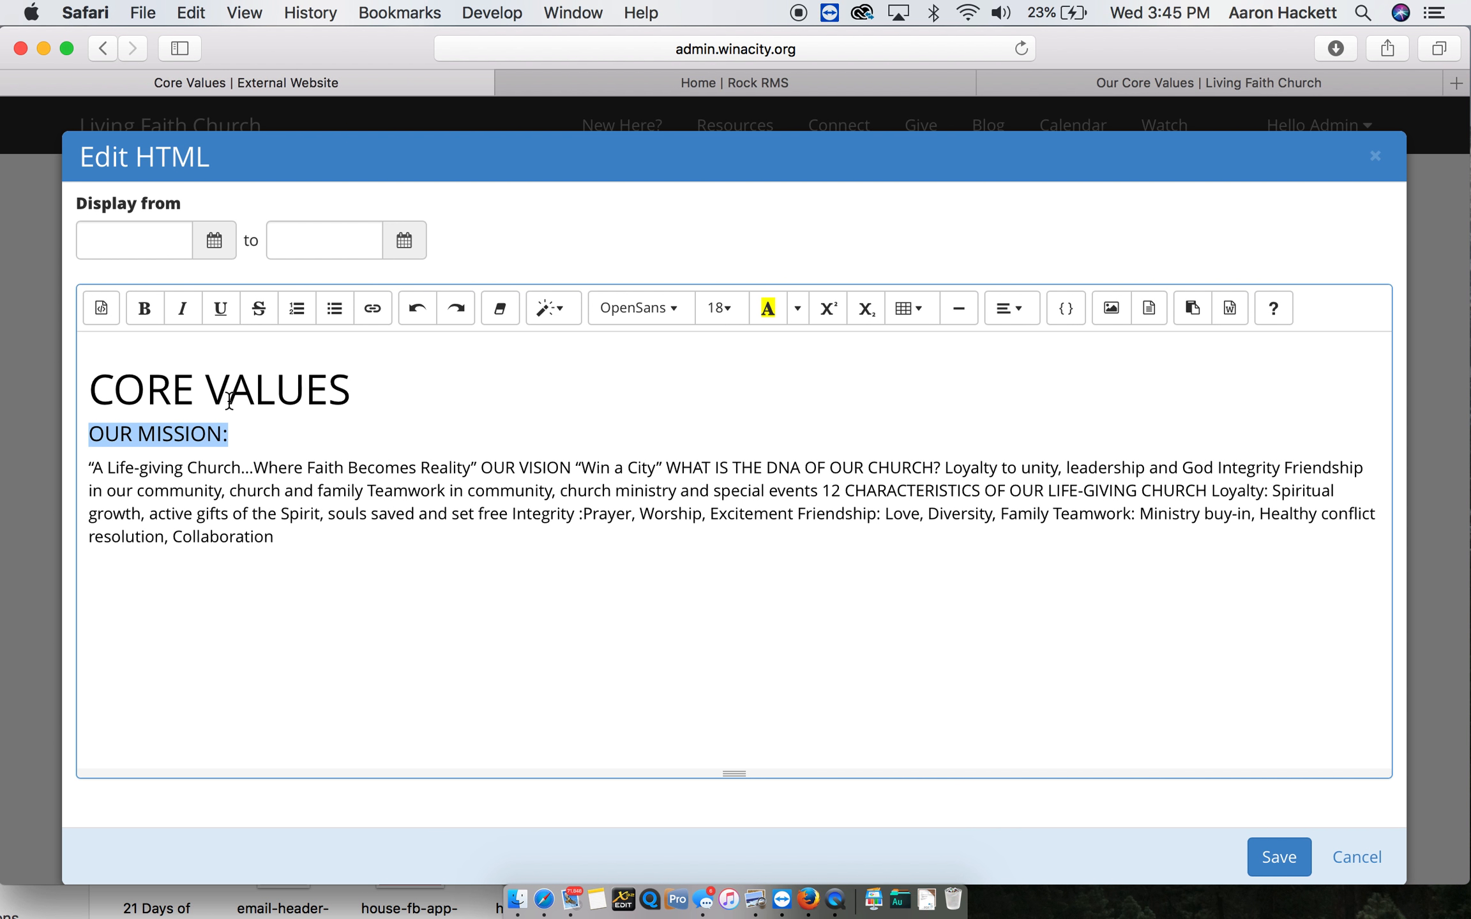
click(195, 391)
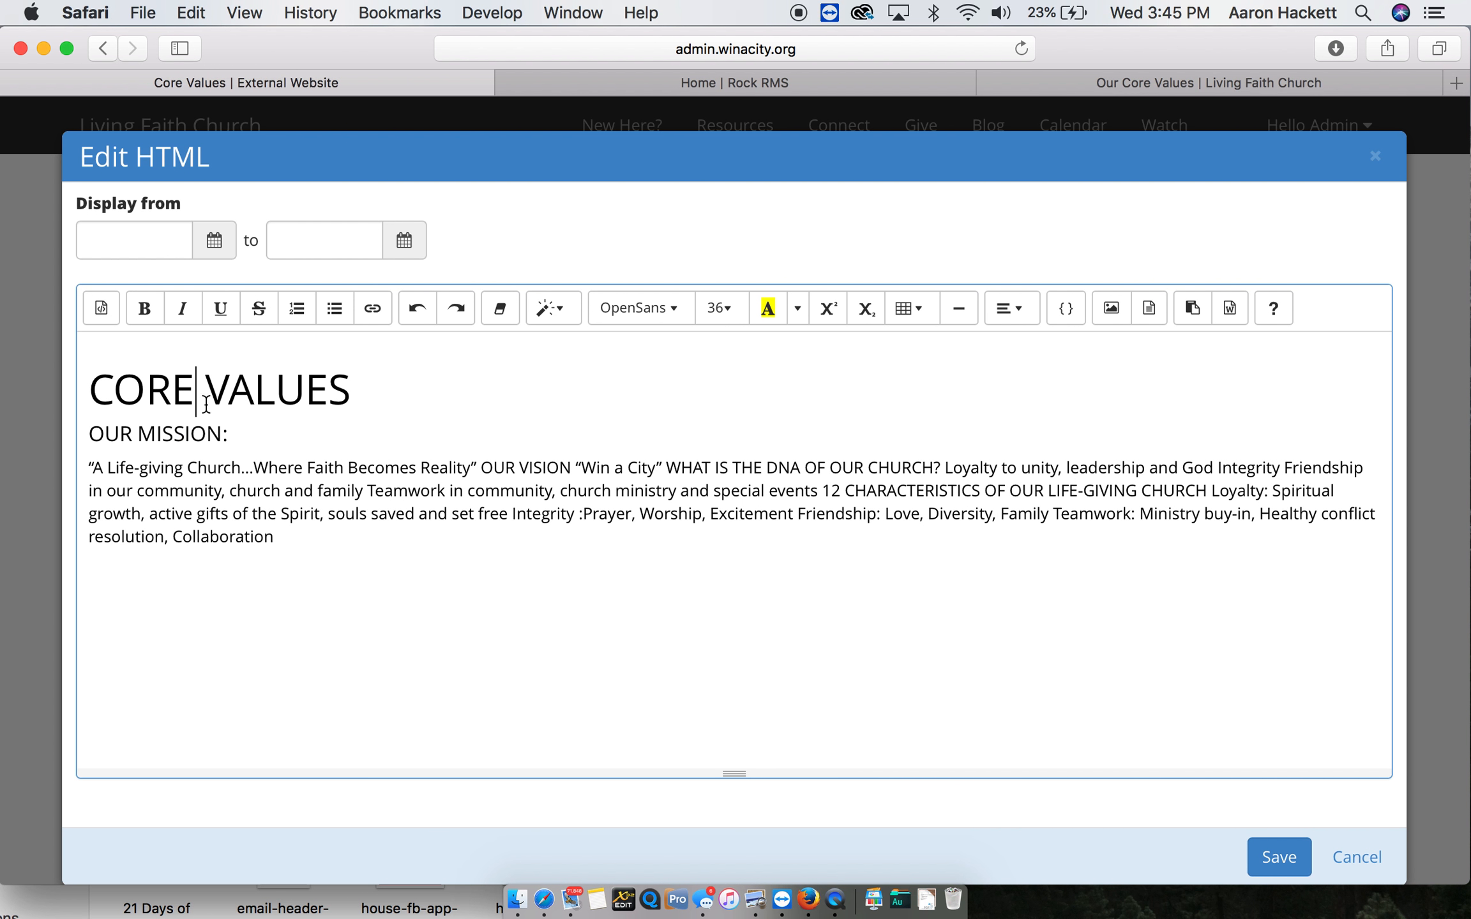
- Put the quote "A Life-giving Church…Where Faith Becomes Reality" in its own paragraph and make it italic
click(482, 467)
key(Return)
drag(482, 468, 2, 473)
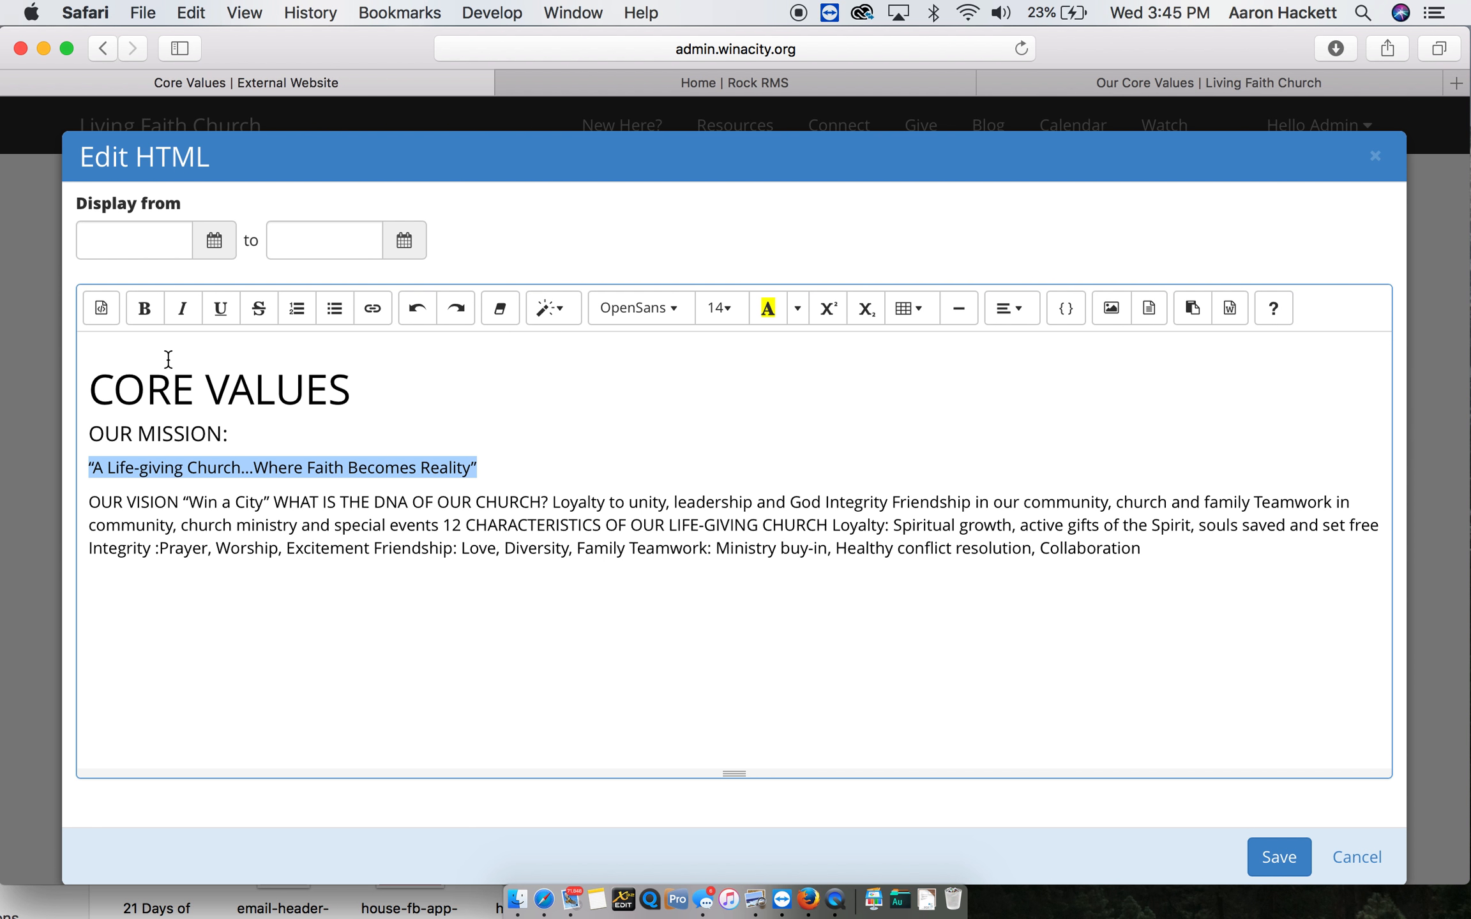
click(183, 311)
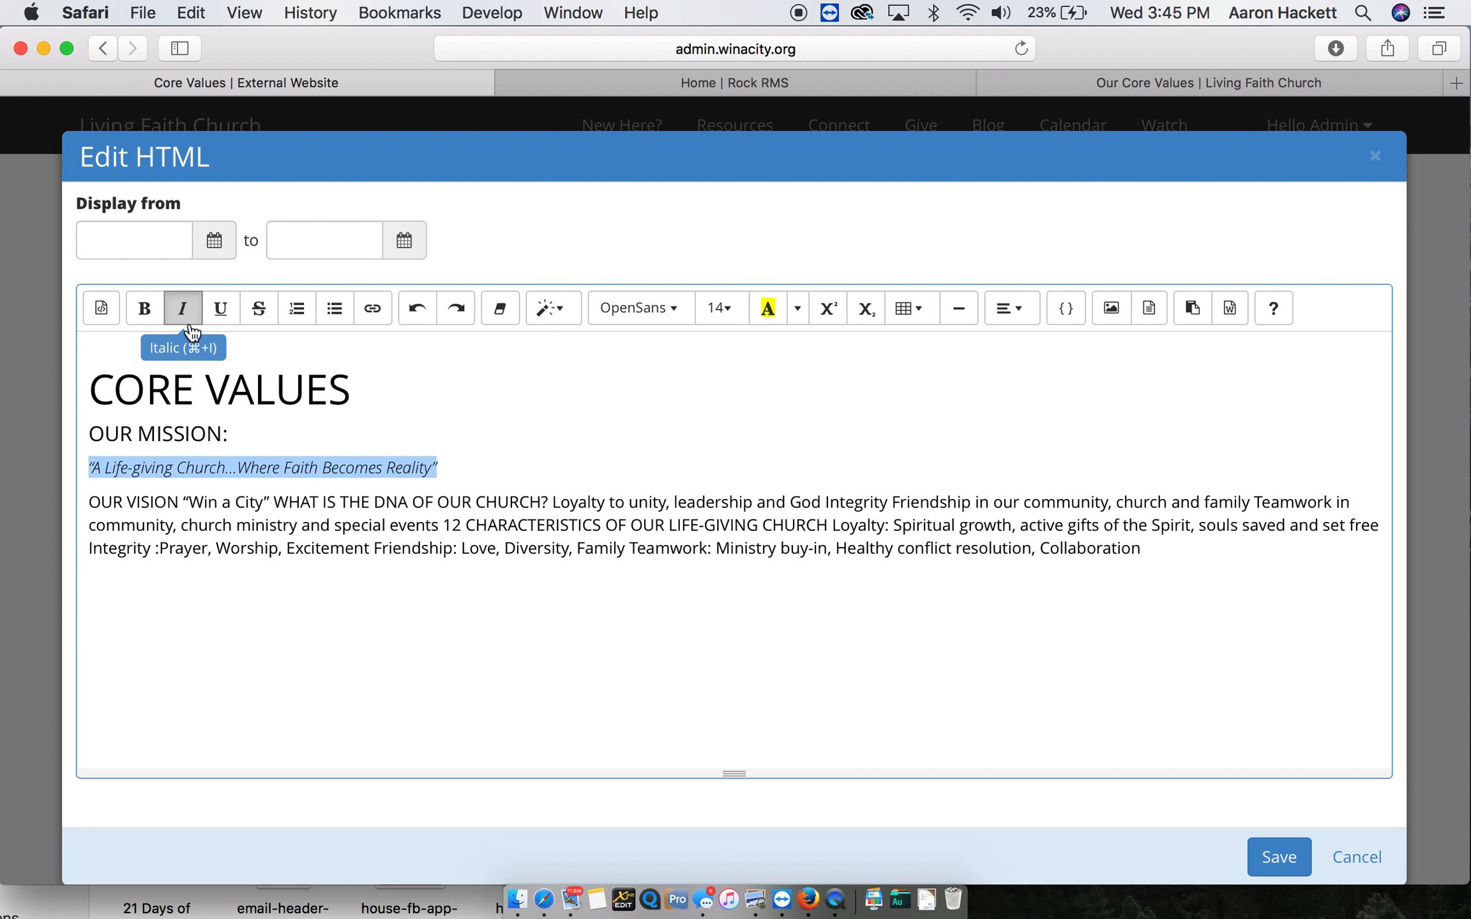
- Indent the mission quote paragraph one level
click(94, 467)
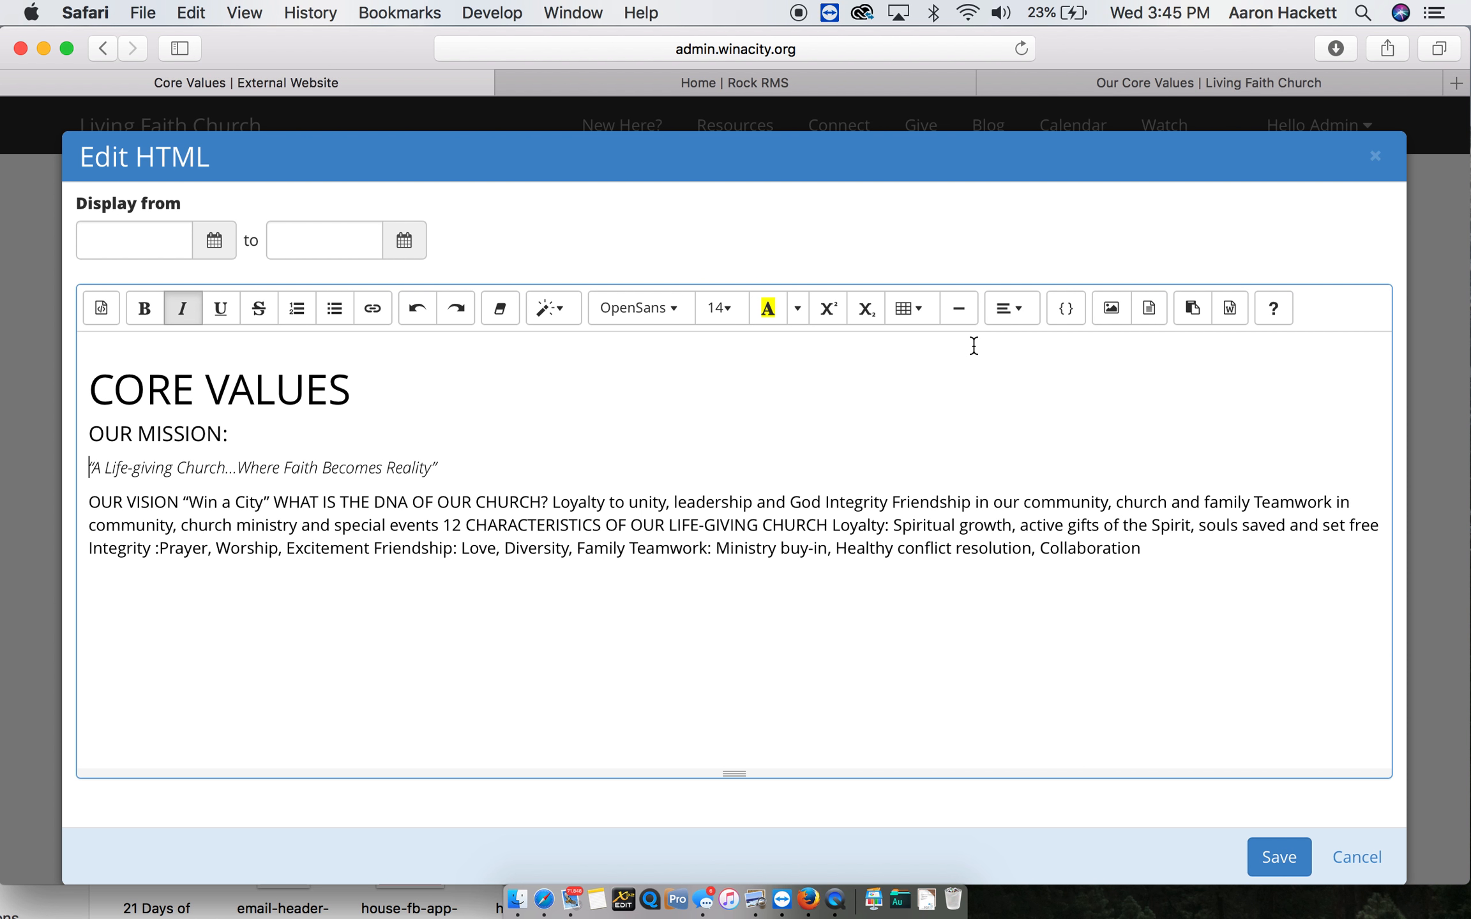
click(1018, 308)
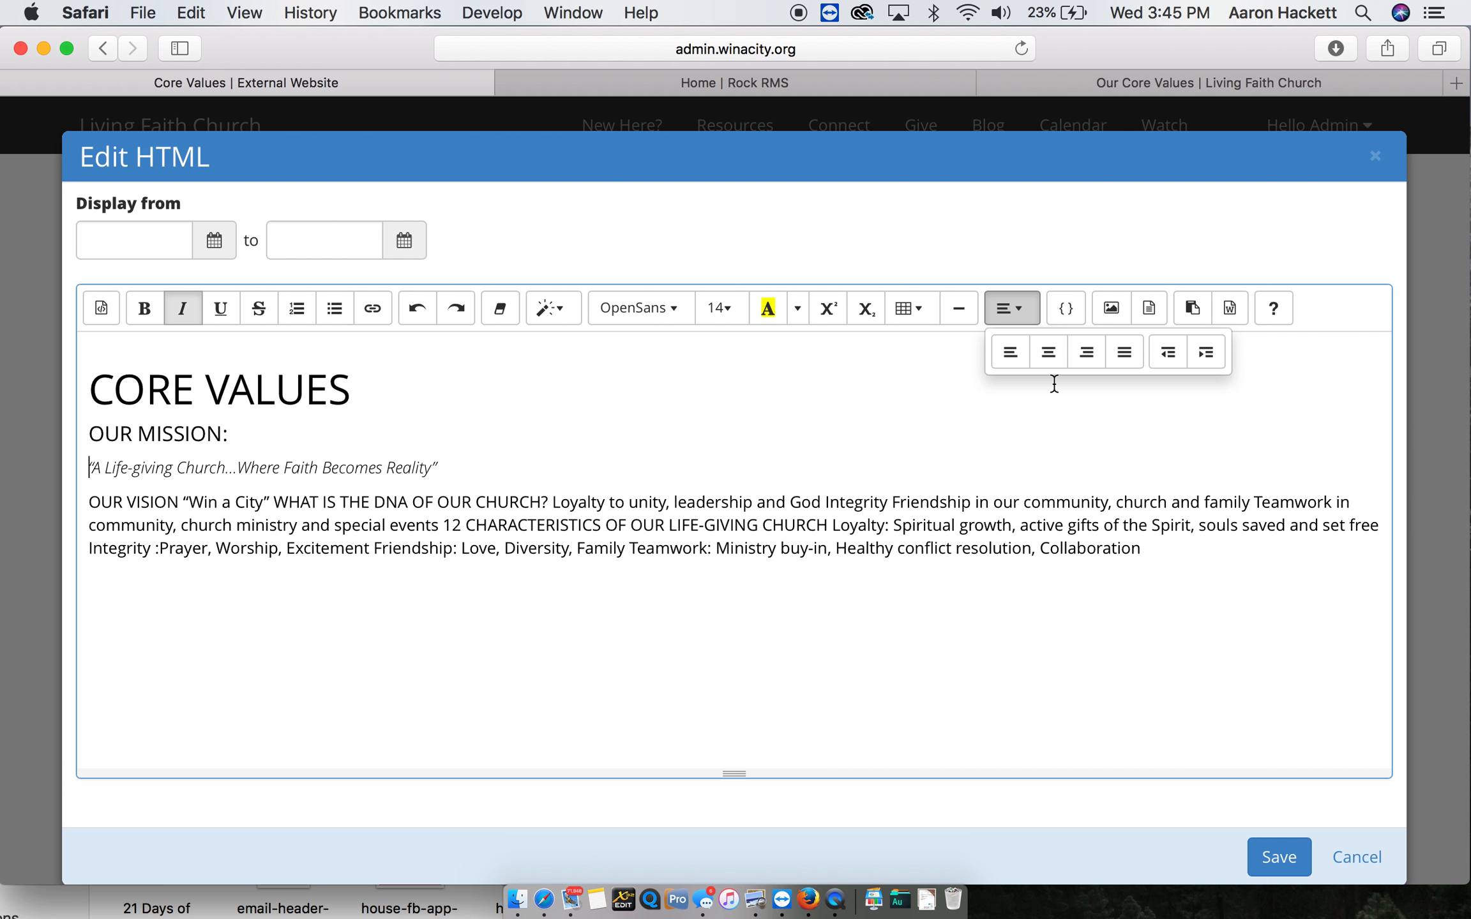
click(1205, 354)
key(Up)
key(Up)
key(shift+alt+Right)
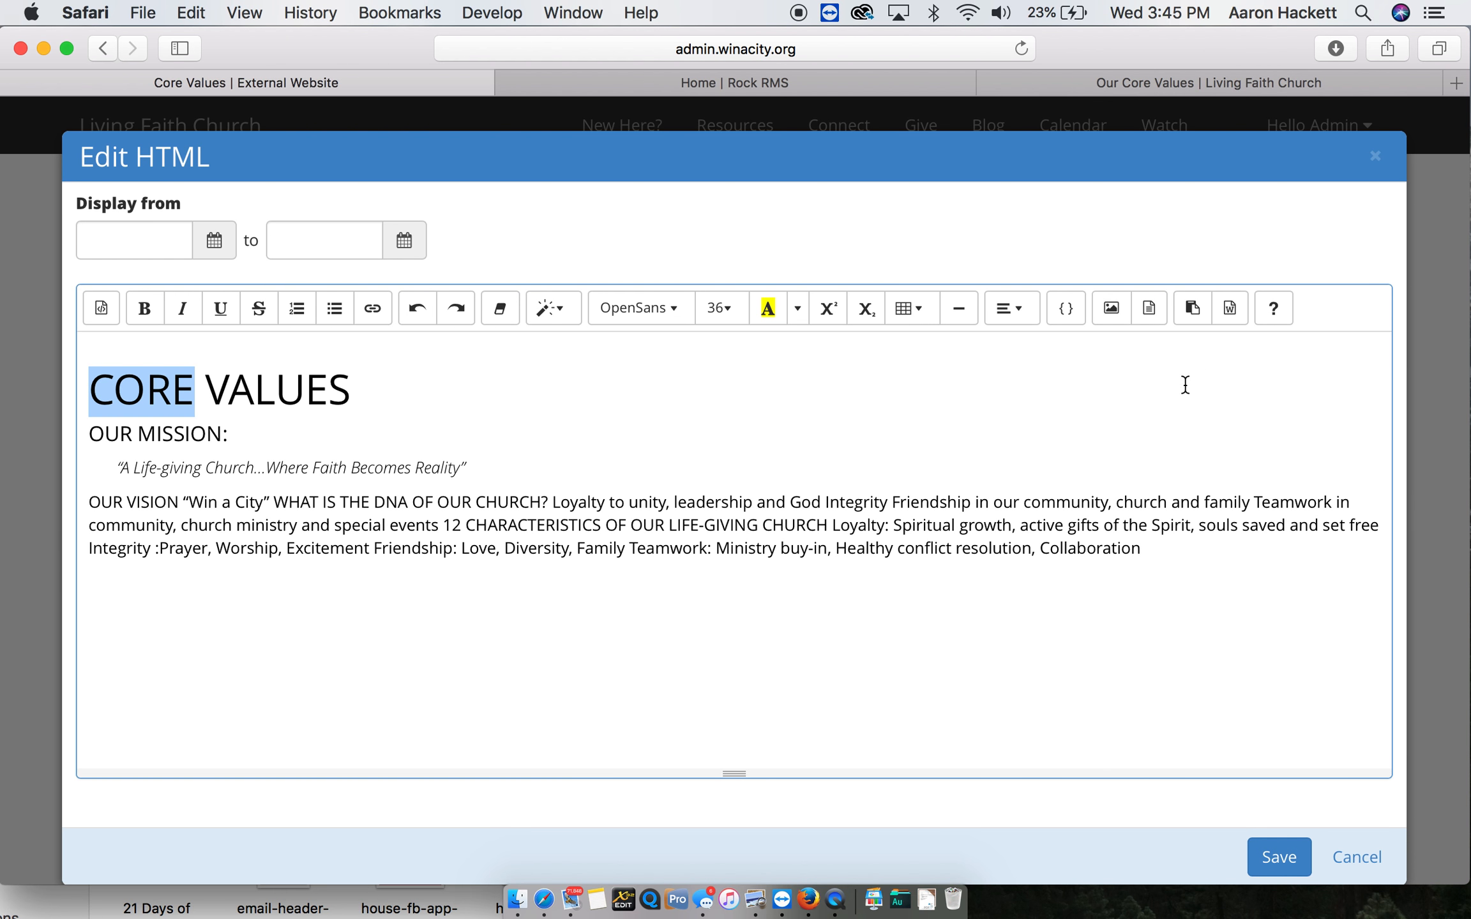
click(322, 453)
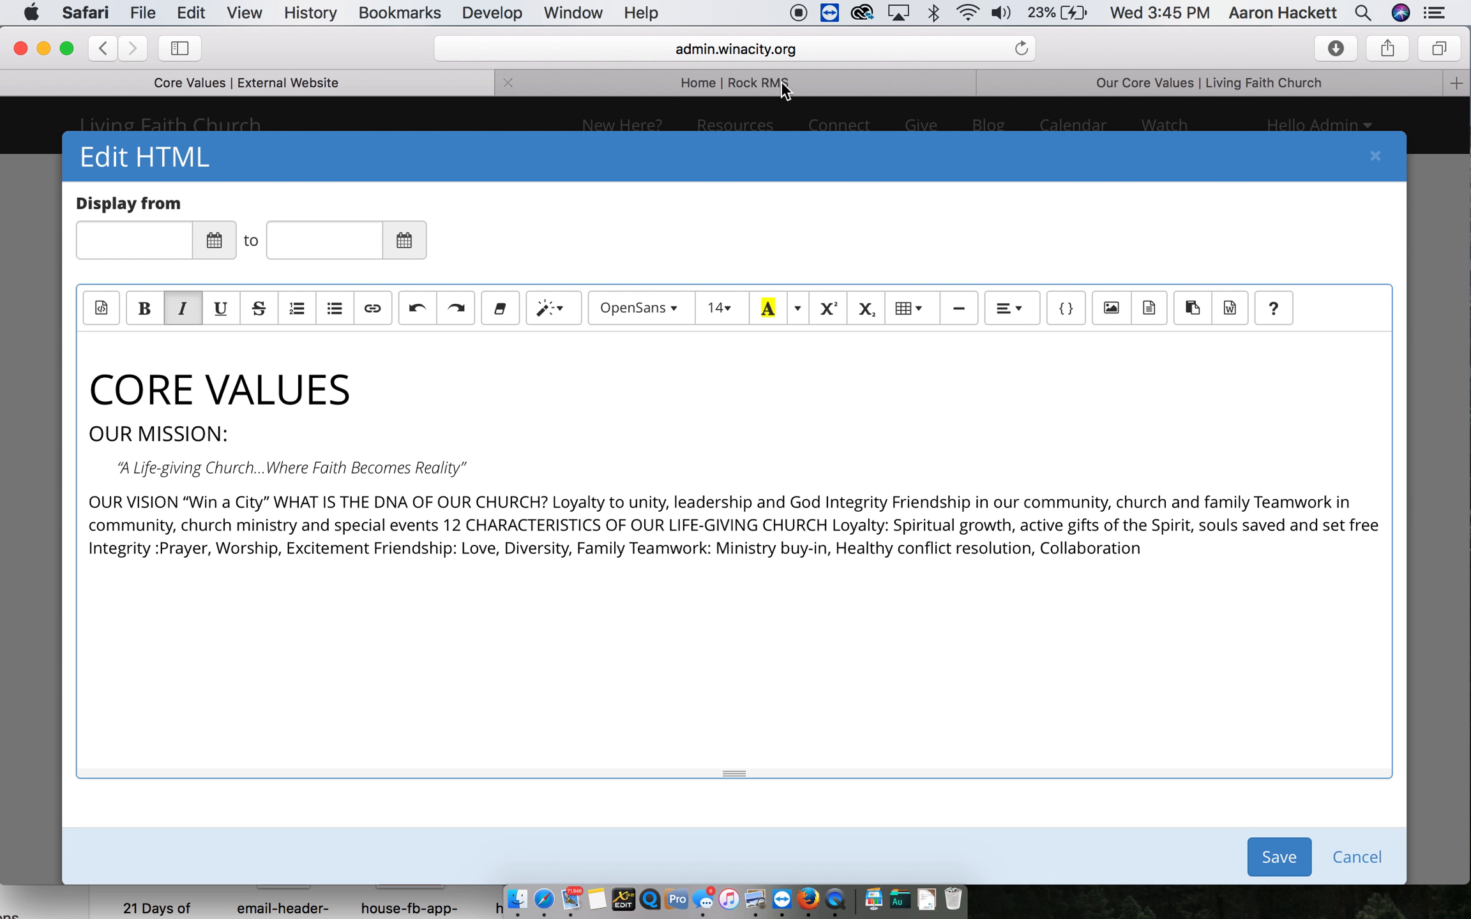
- After checking the existing website's Our Core Values page, put "OUR VISION" on its own line as an h4 heading
click(1135, 78)
click(215, 519)
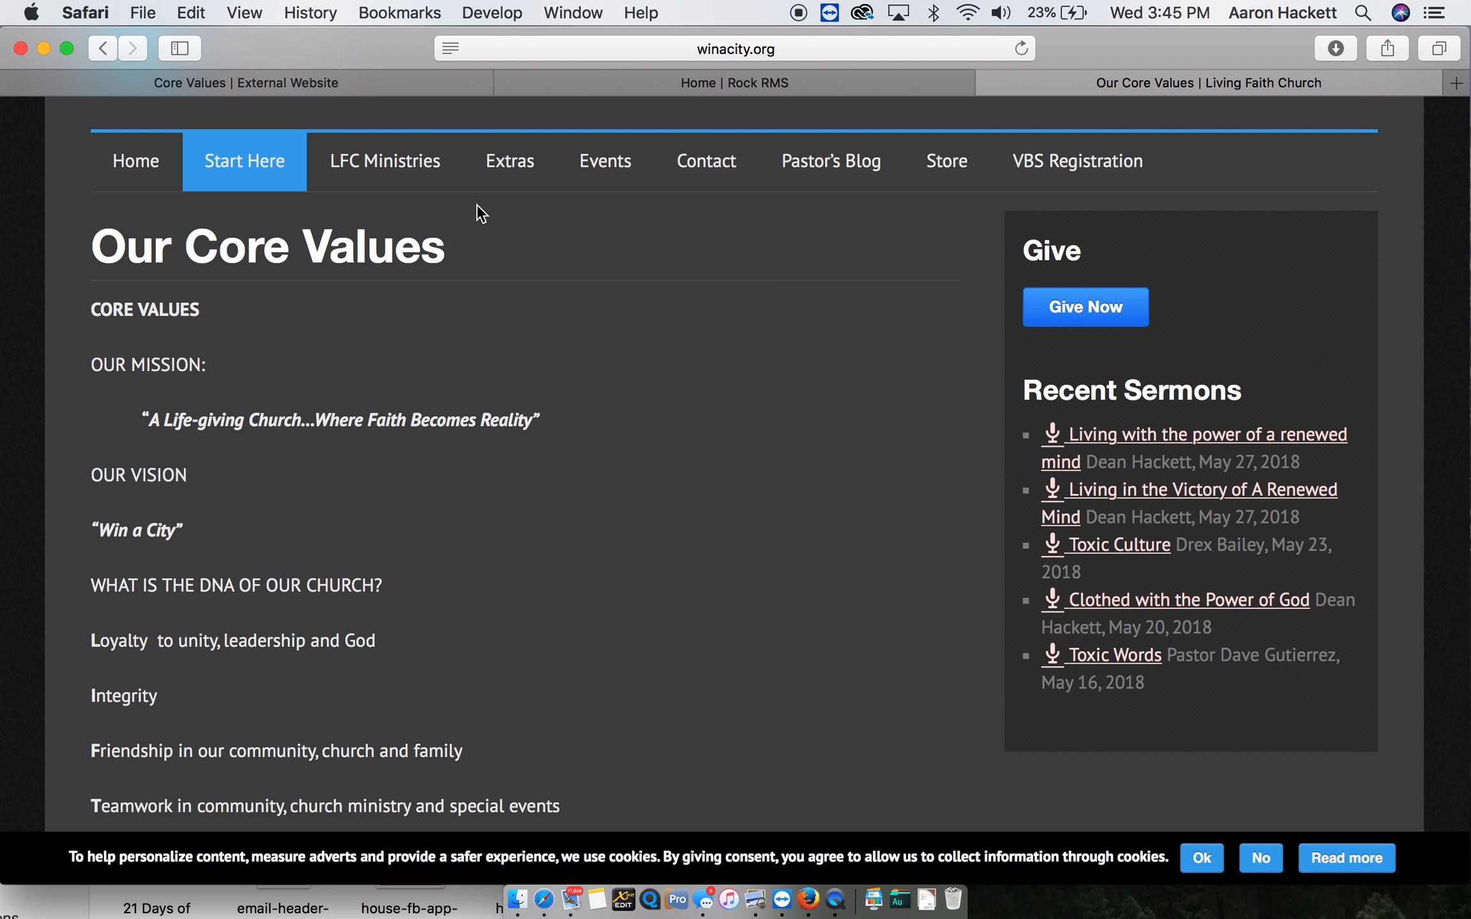
click(383, 85)
click(185, 503)
key(Return)
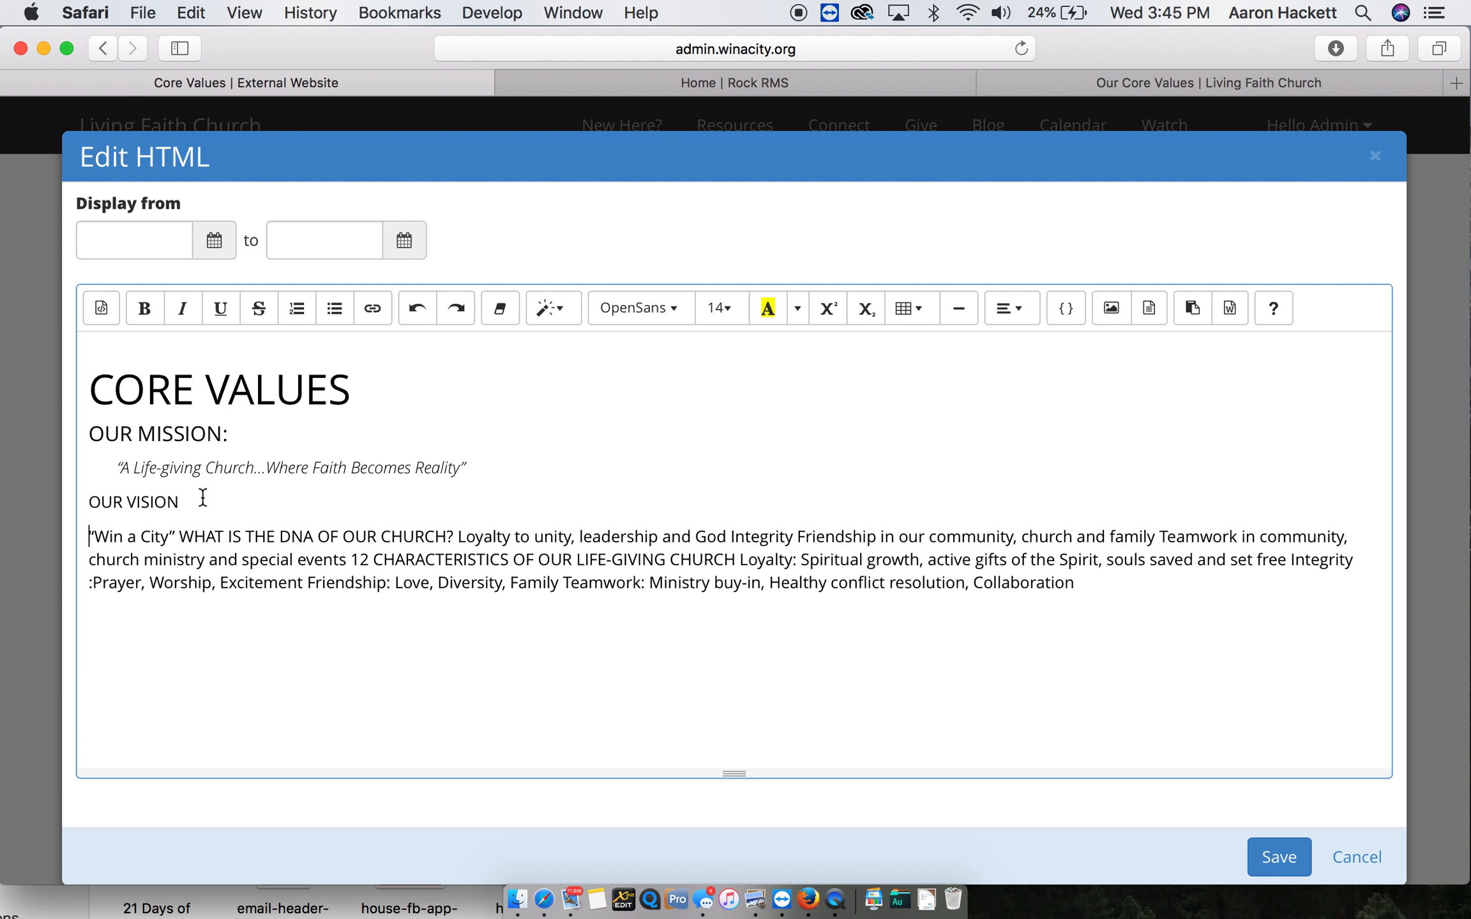
drag(197, 503, 30, 503)
click(553, 309)
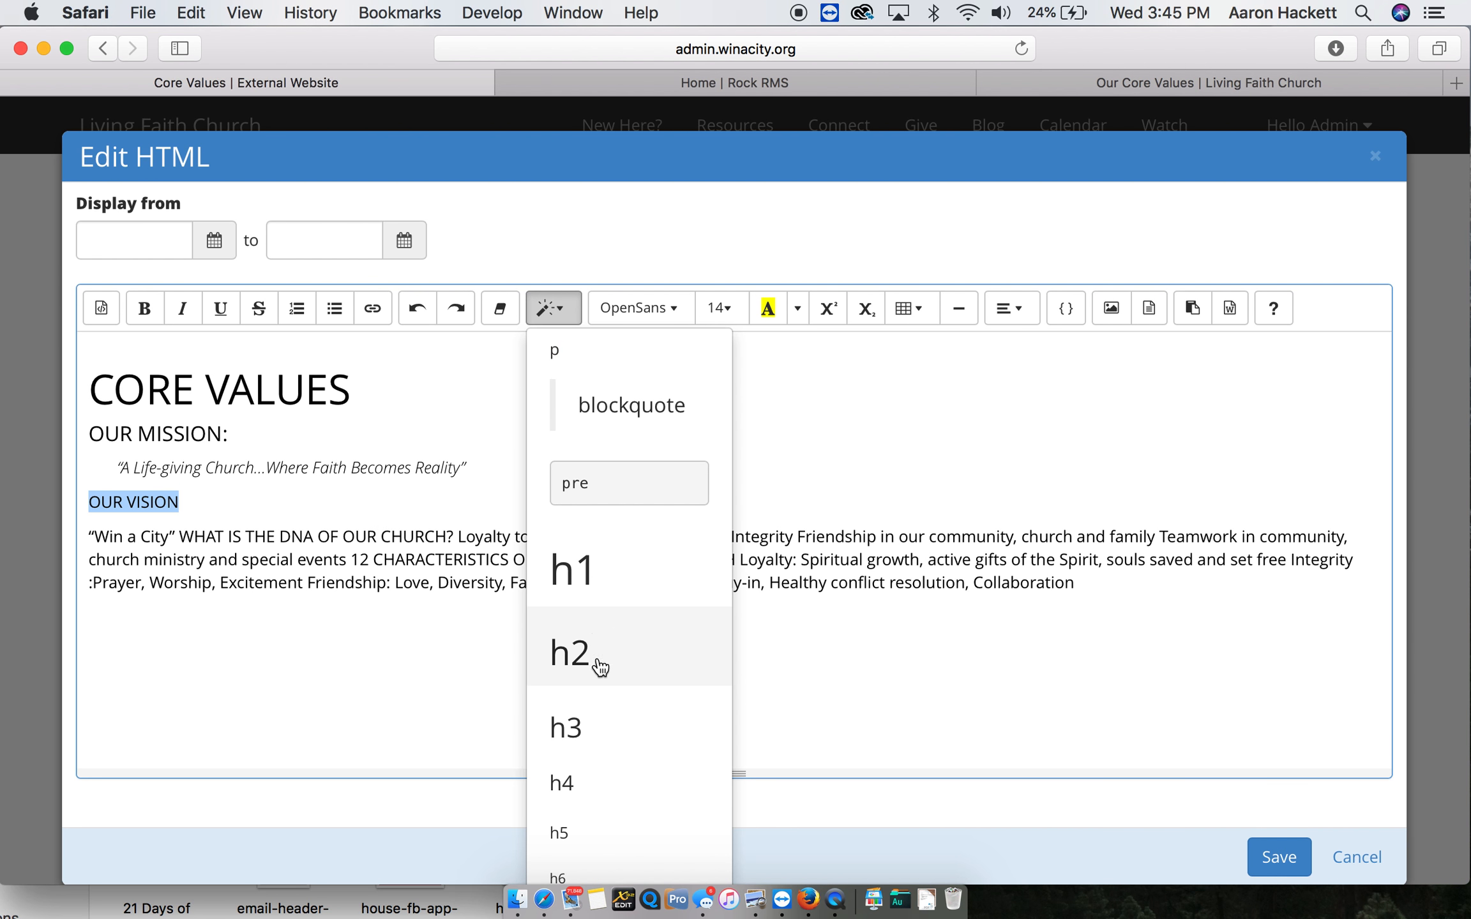
click(601, 792)
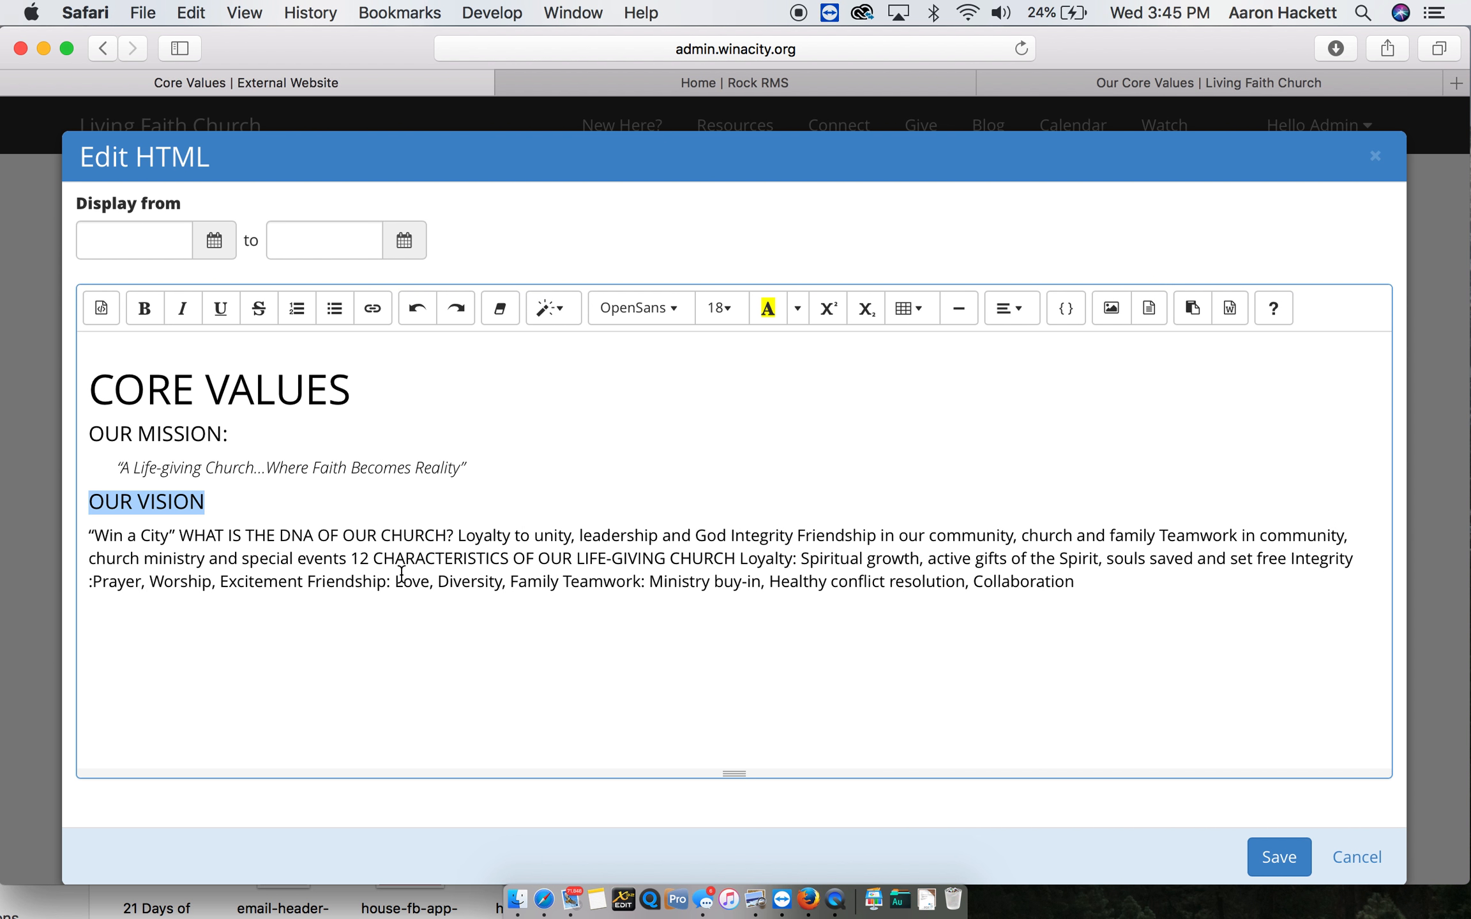
- Make "Win a City" its own italic paragraph, indented one level under the vision heading
click(179, 535)
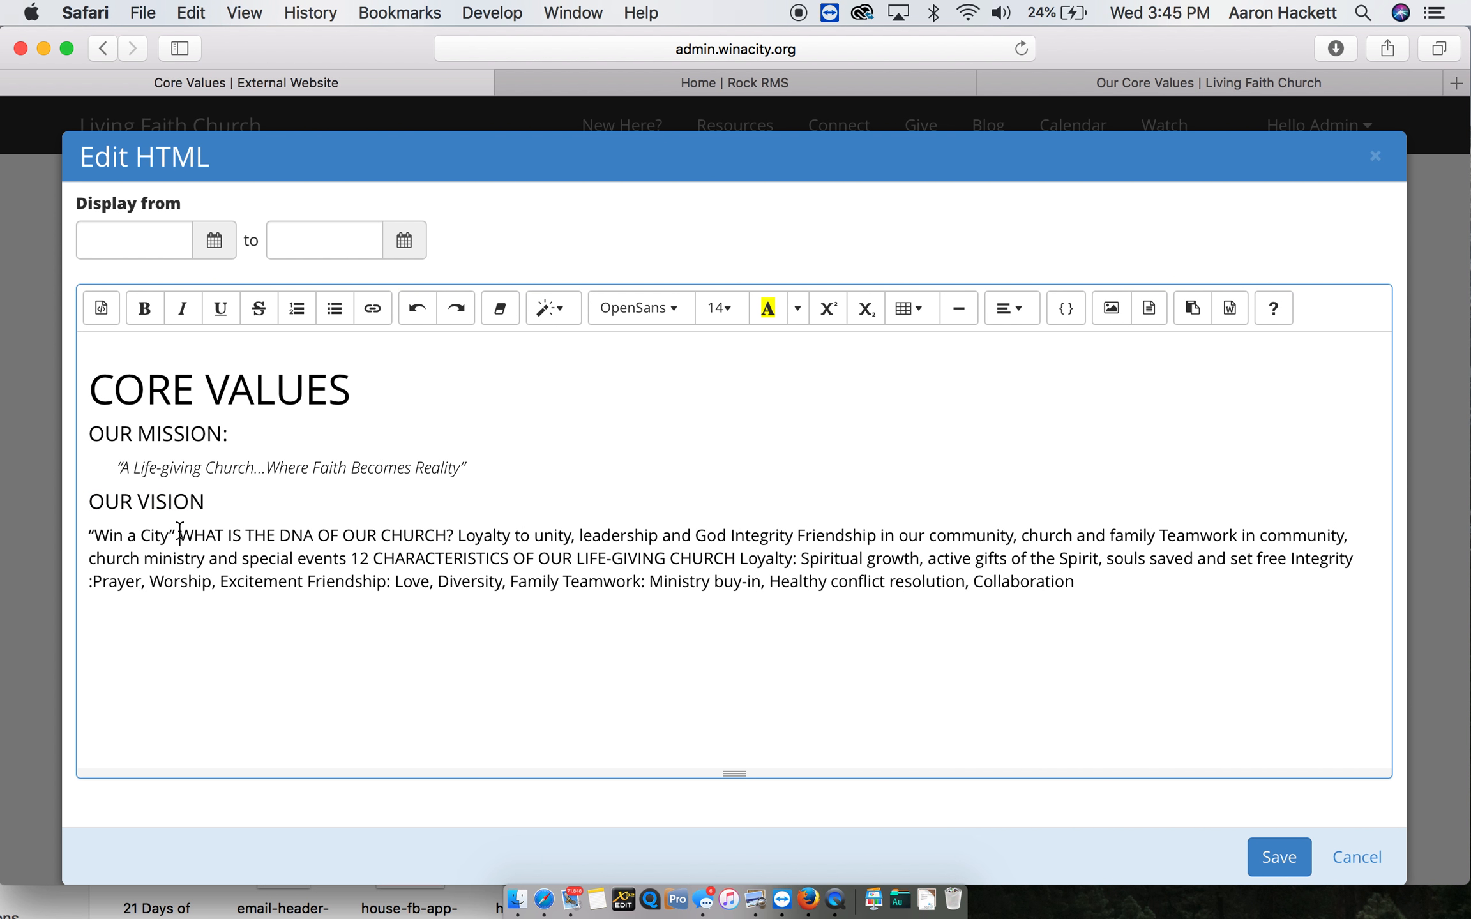
key(Return)
drag(179, 536, 86, 539)
click(182, 308)
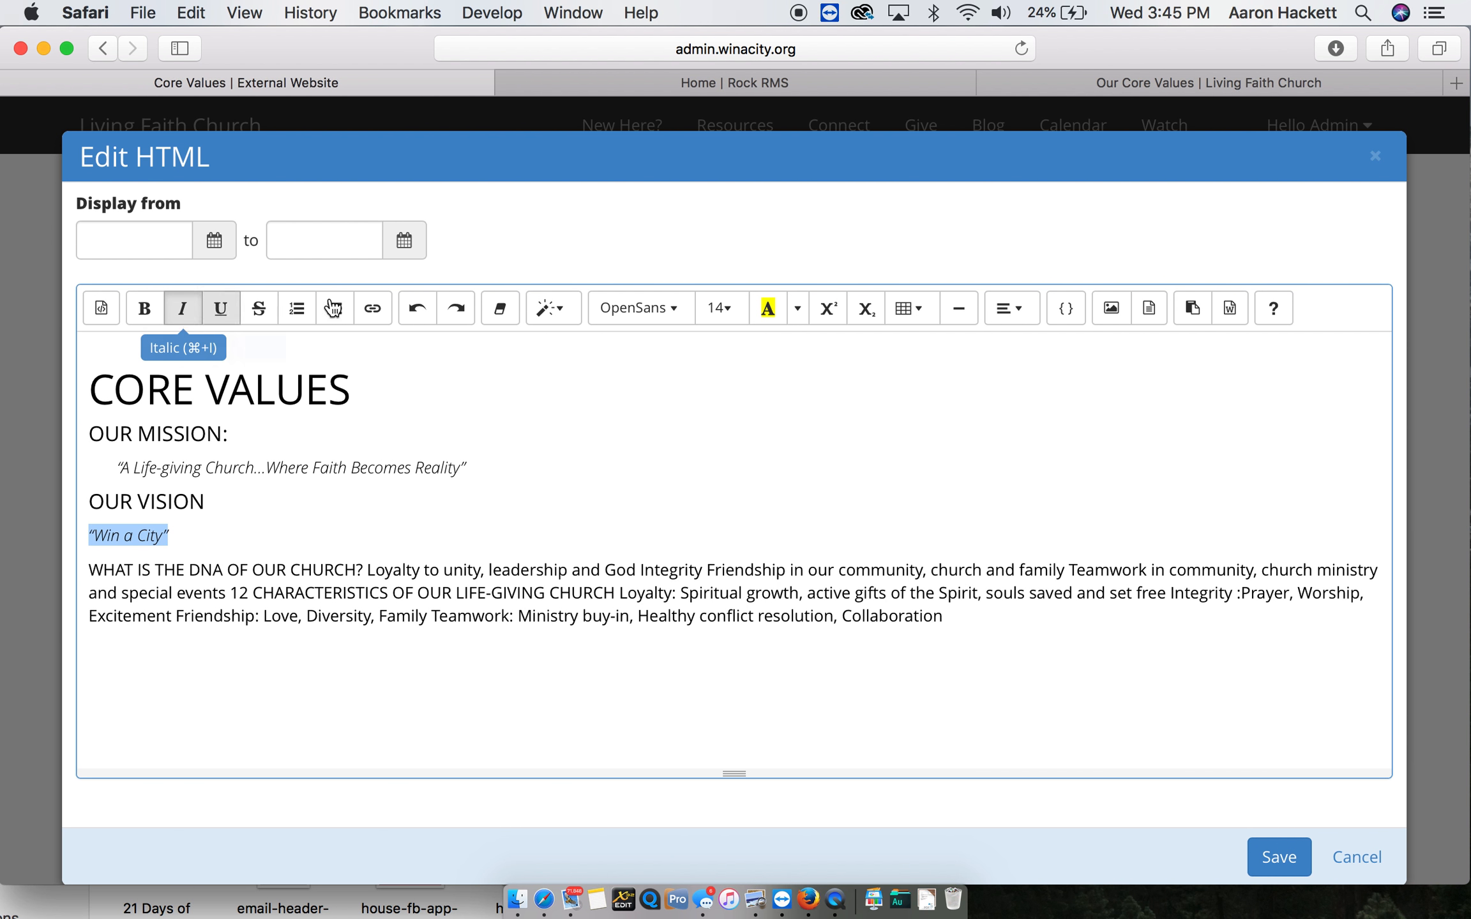
click(1025, 307)
click(1206, 354)
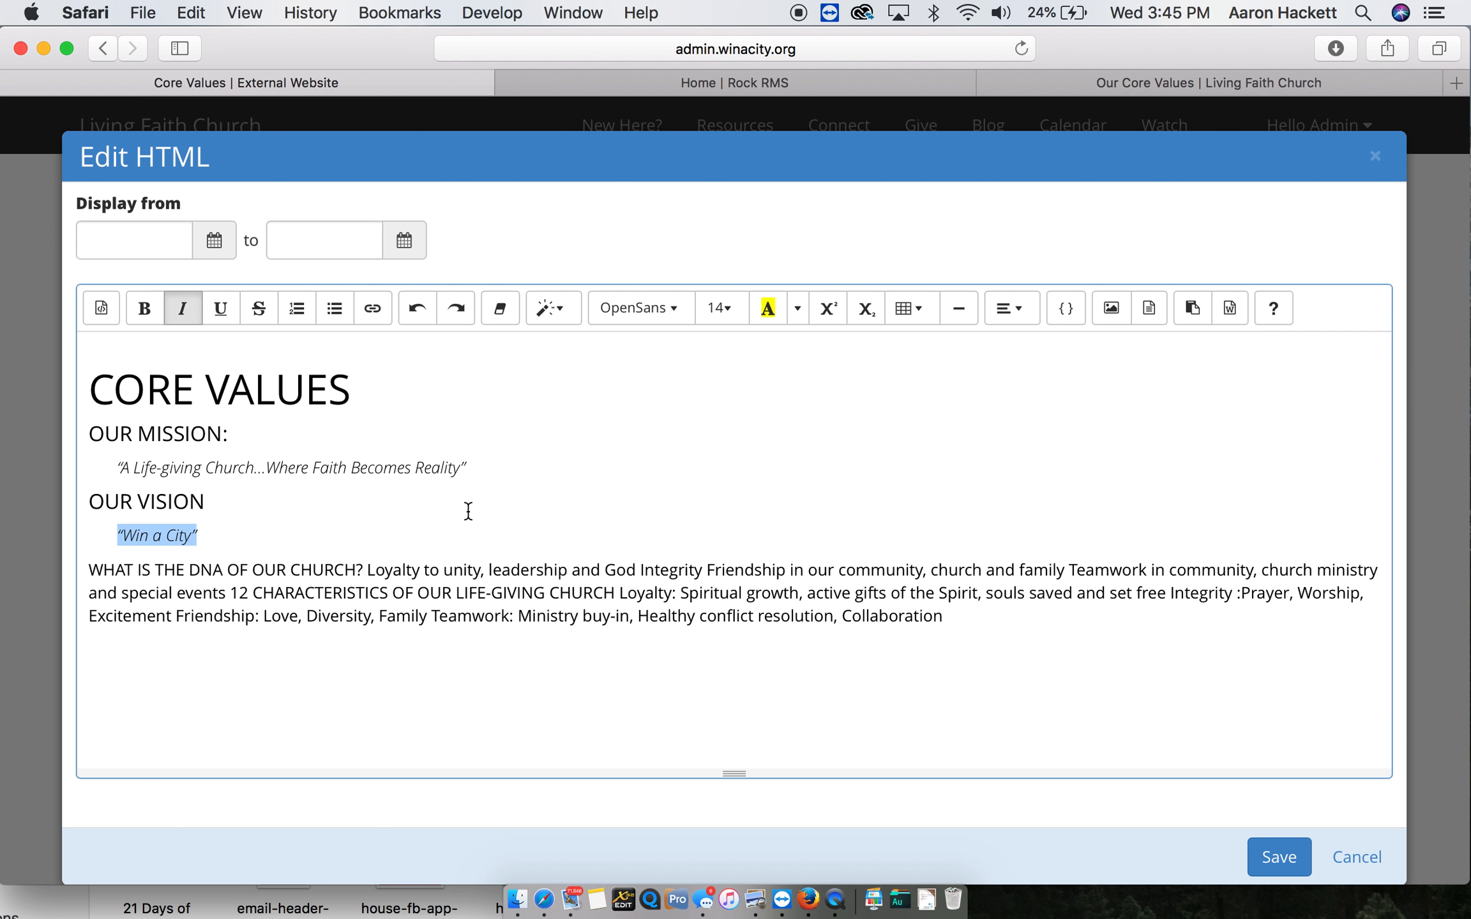
- Put "WHAT IS THE DNA OF OUR CHURCH?" on its own line and style it as an h4 heading
click(369, 567)
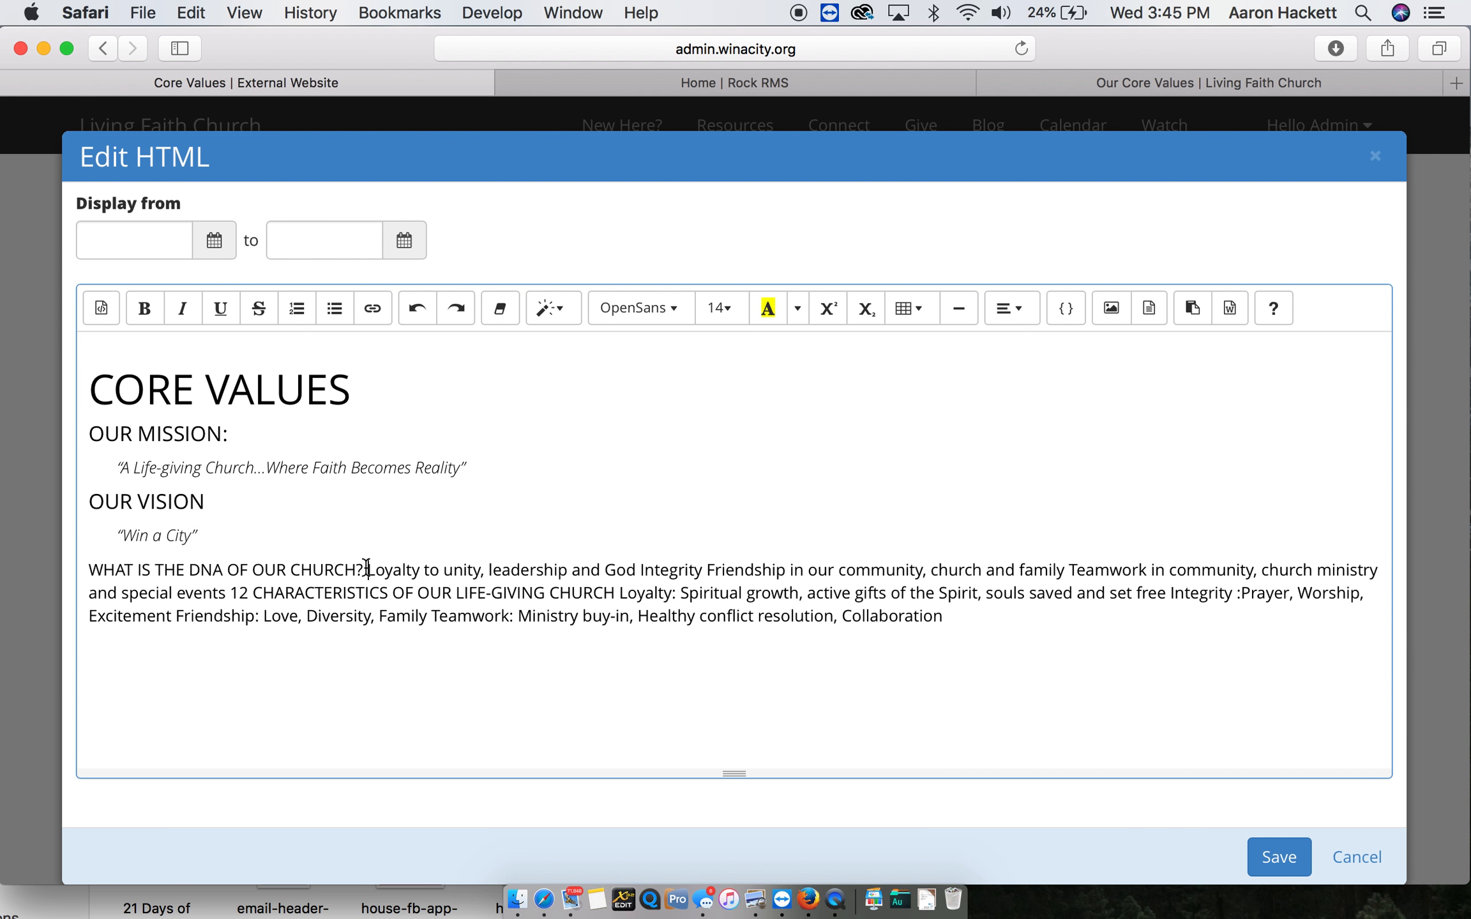
key(Return)
drag(367, 570, 7, 561)
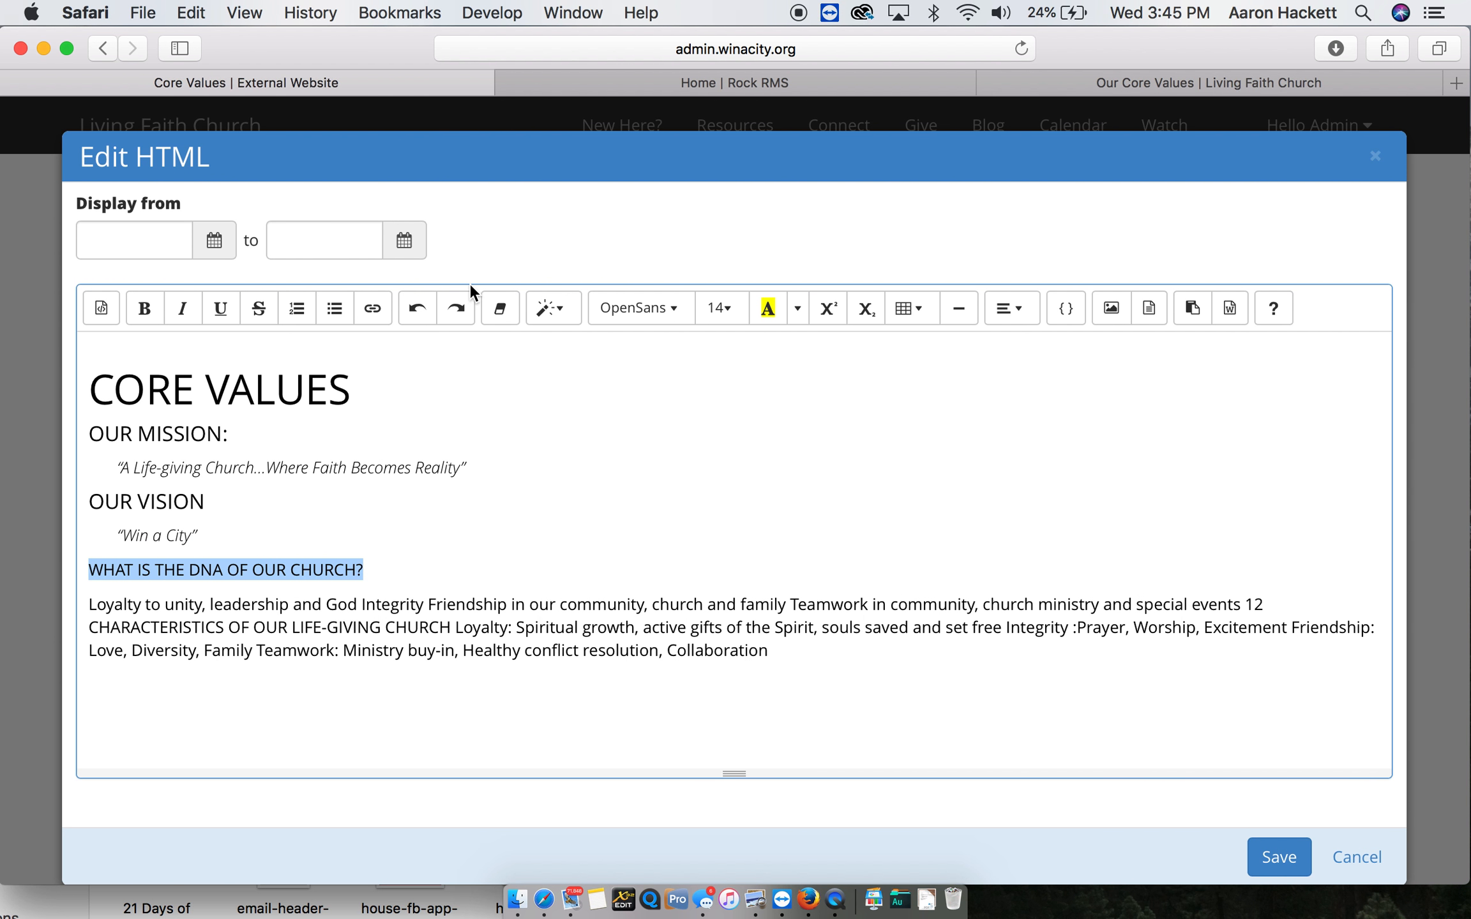
click(553, 308)
click(616, 788)
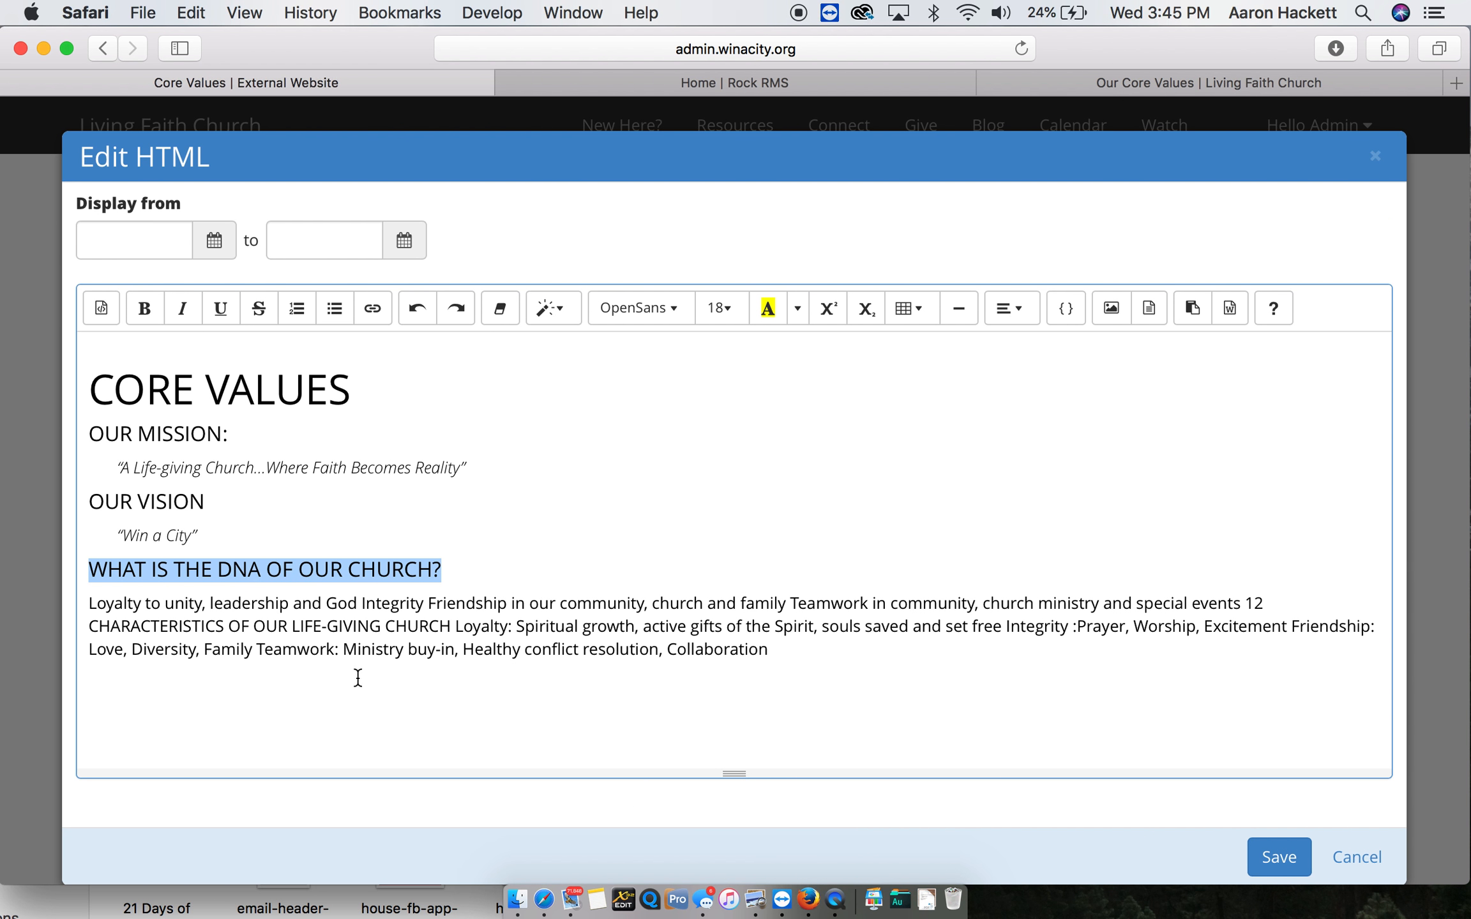
- Following the existing website's layout, split the Loyalty, Integrity, Friendship and Teamwork statements into separate paragraphs and add a blank line after them
click(263, 609)
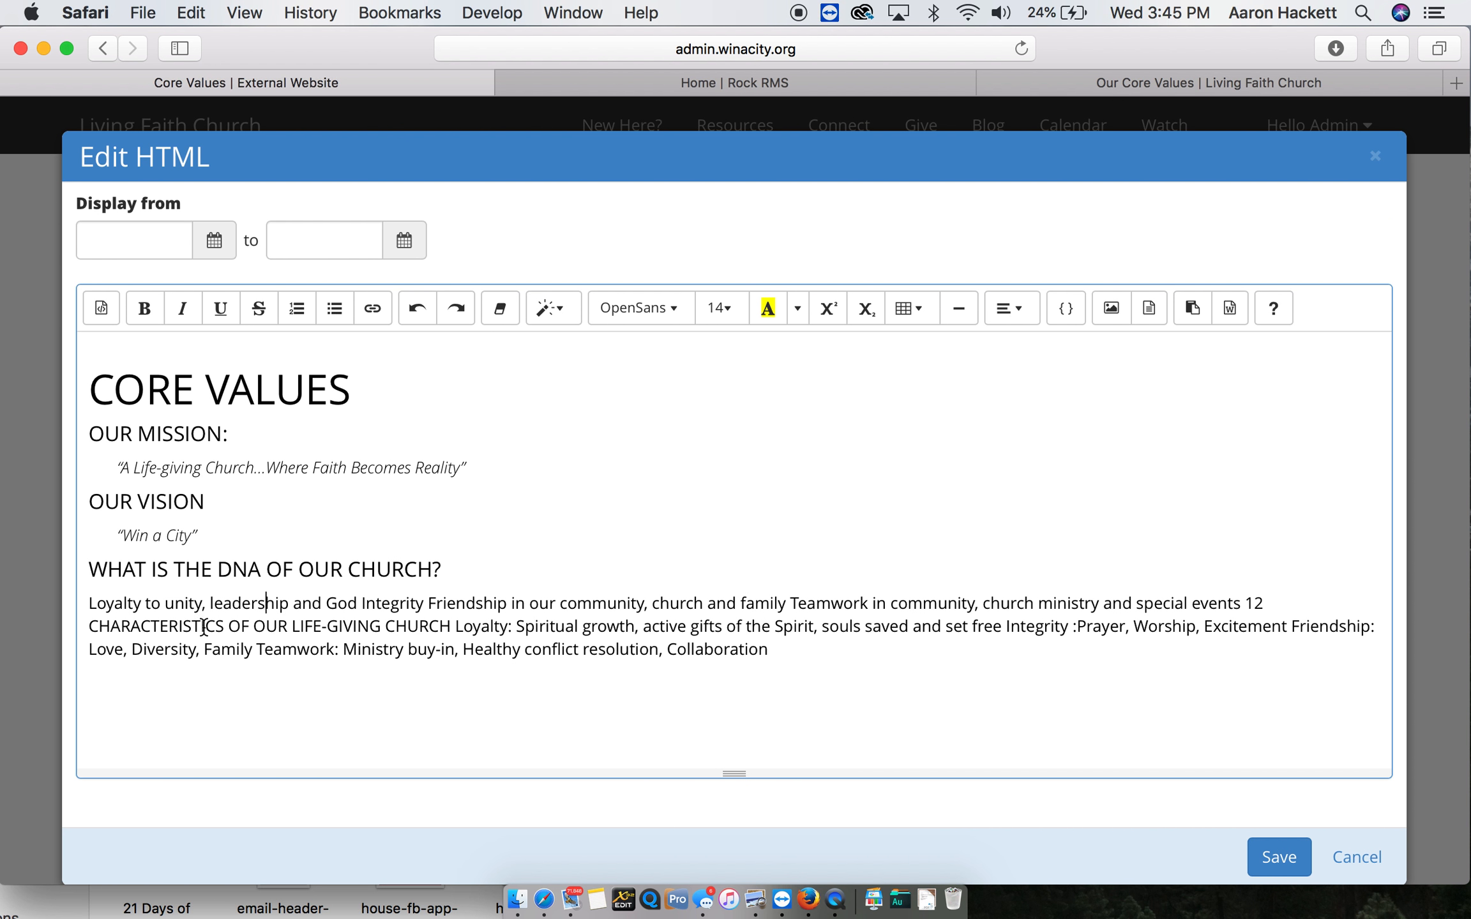
click(1151, 83)
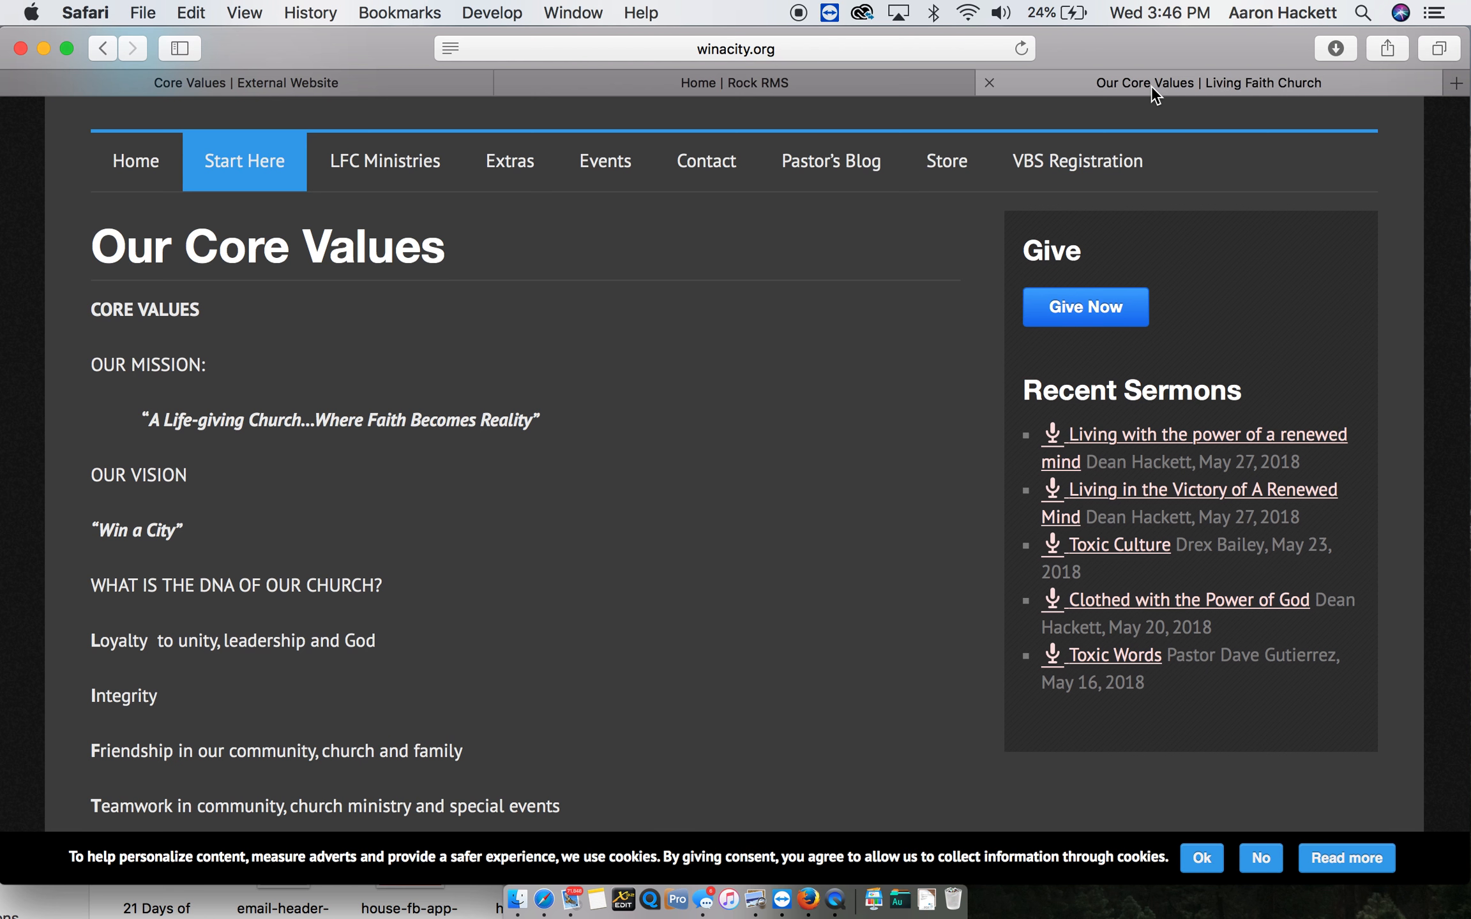
scroll(571, 715, down, 5)
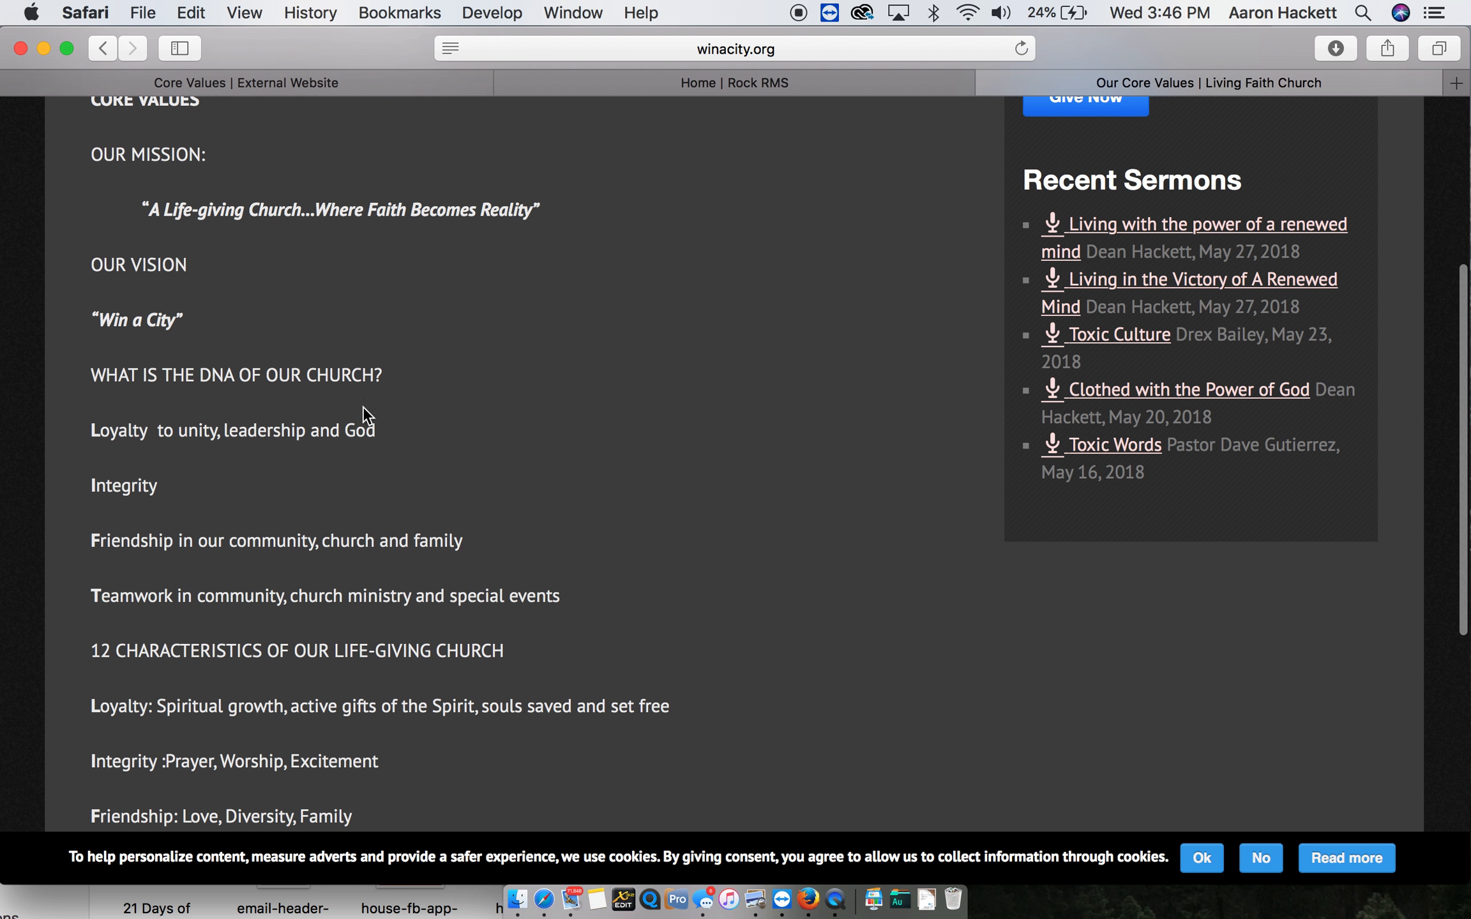
click(299, 85)
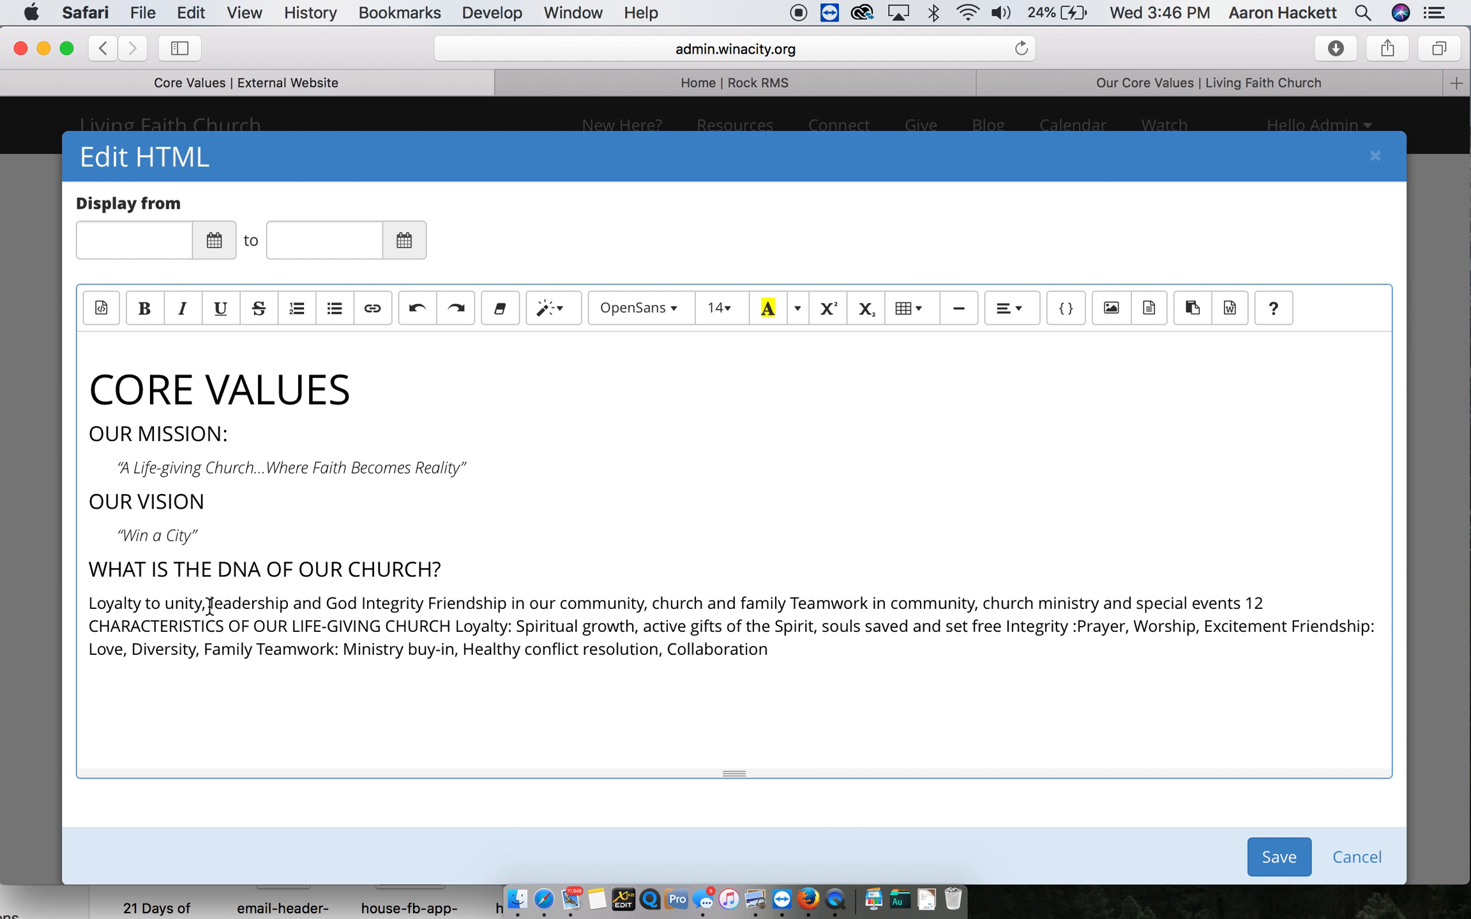
click(361, 603)
key(Return)
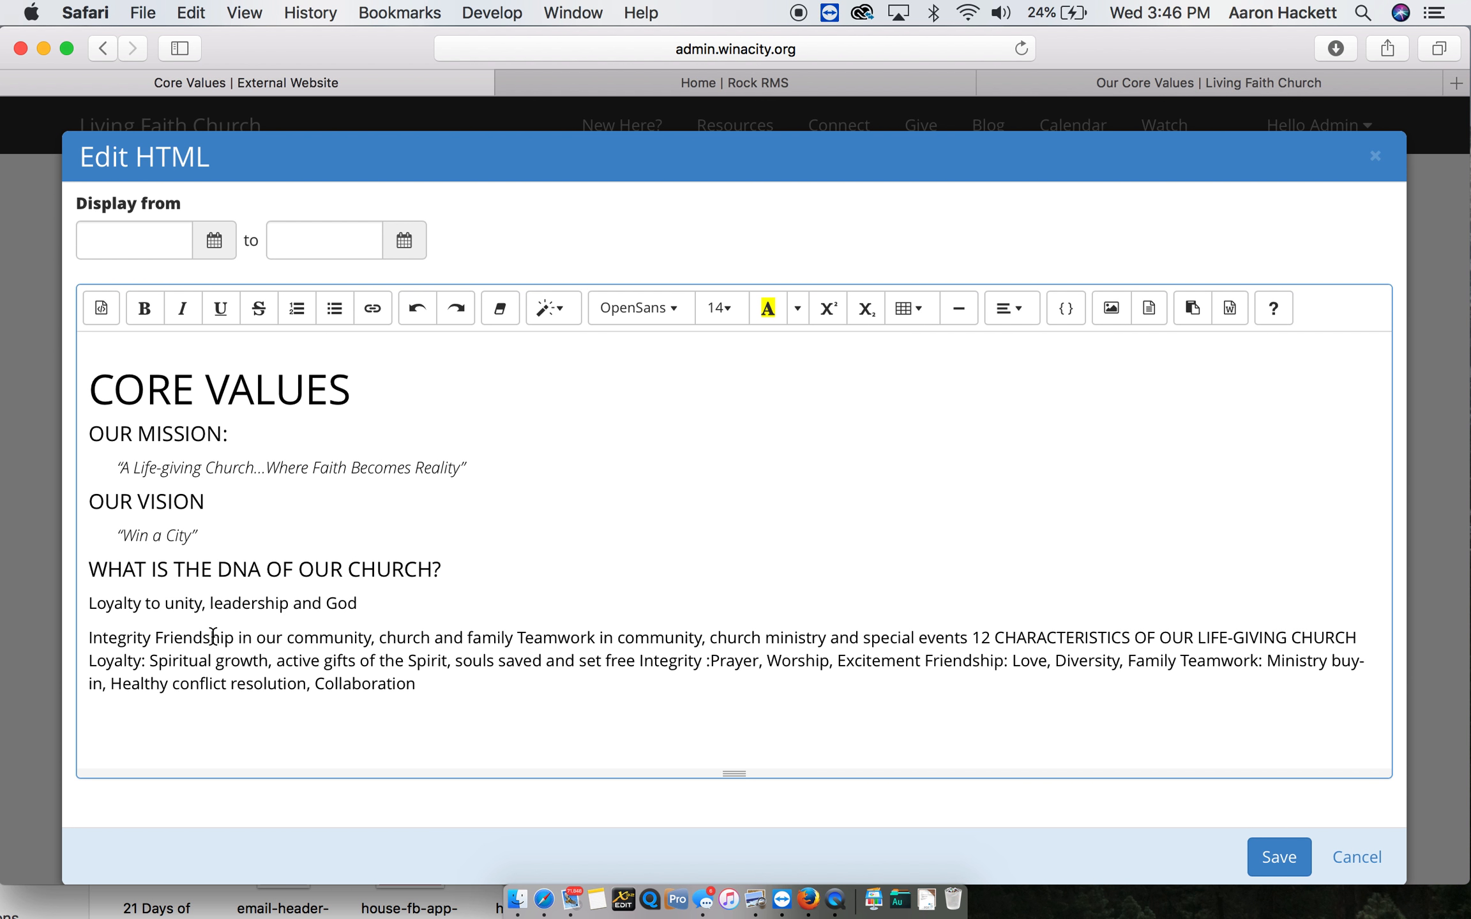
click(157, 636)
key(Return)
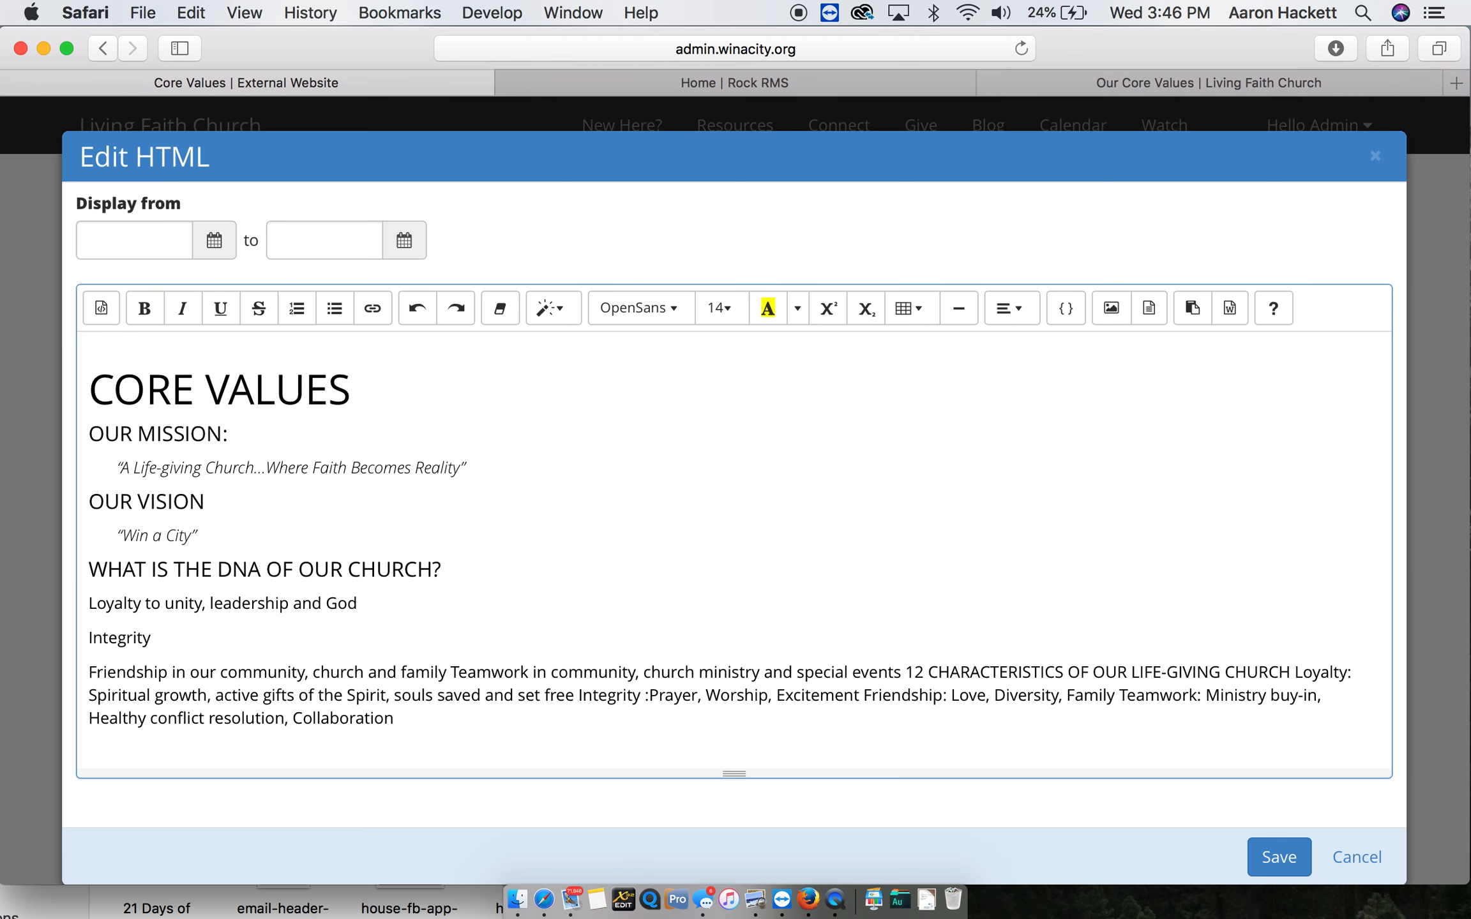
click(452, 671)
key(Return)
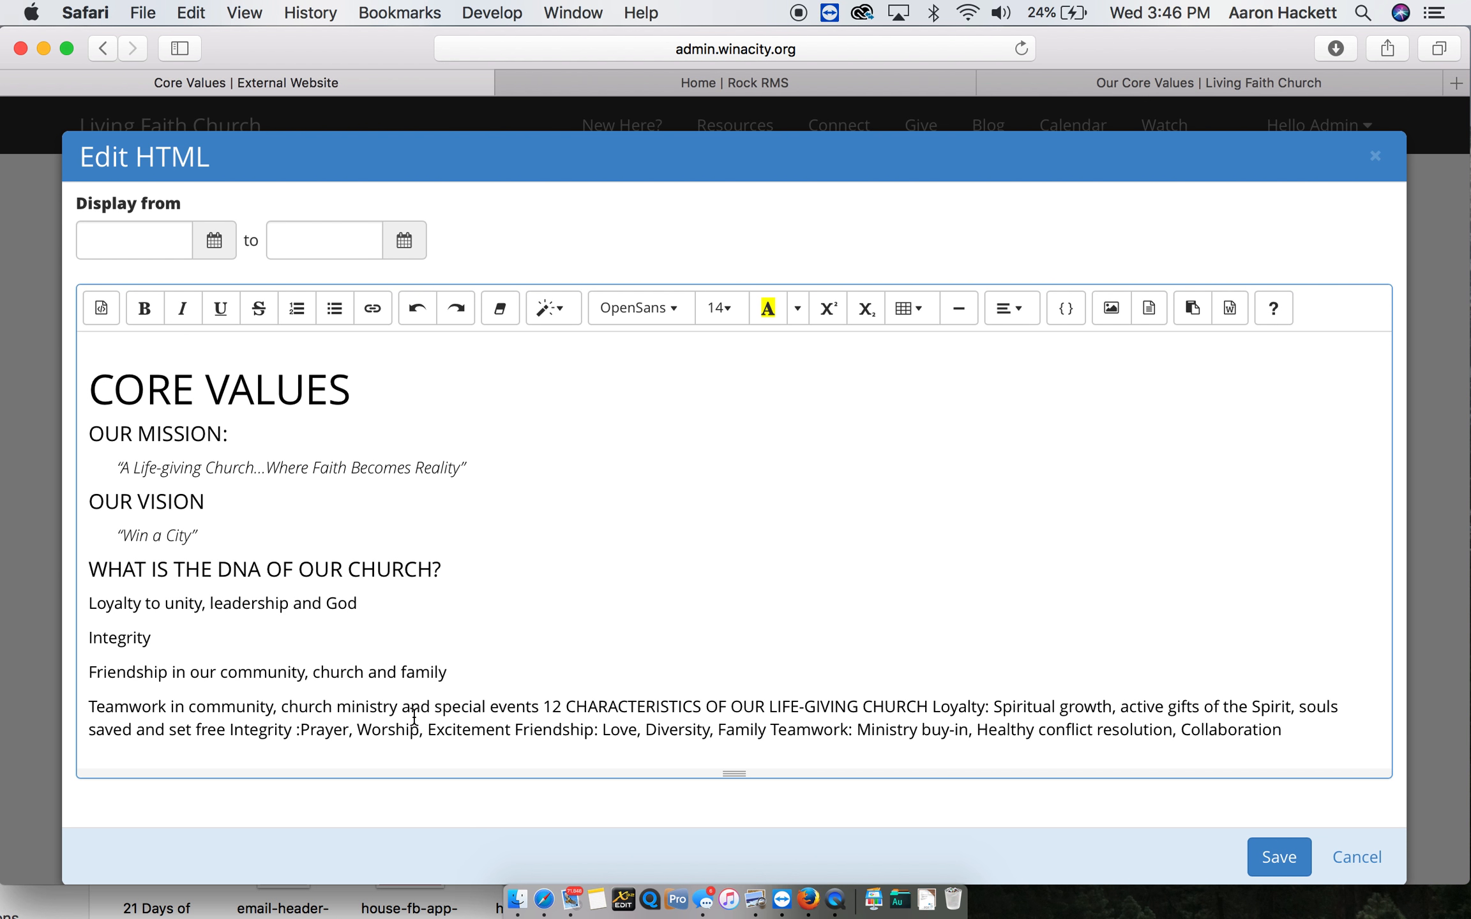
click(542, 708)
key(Return)
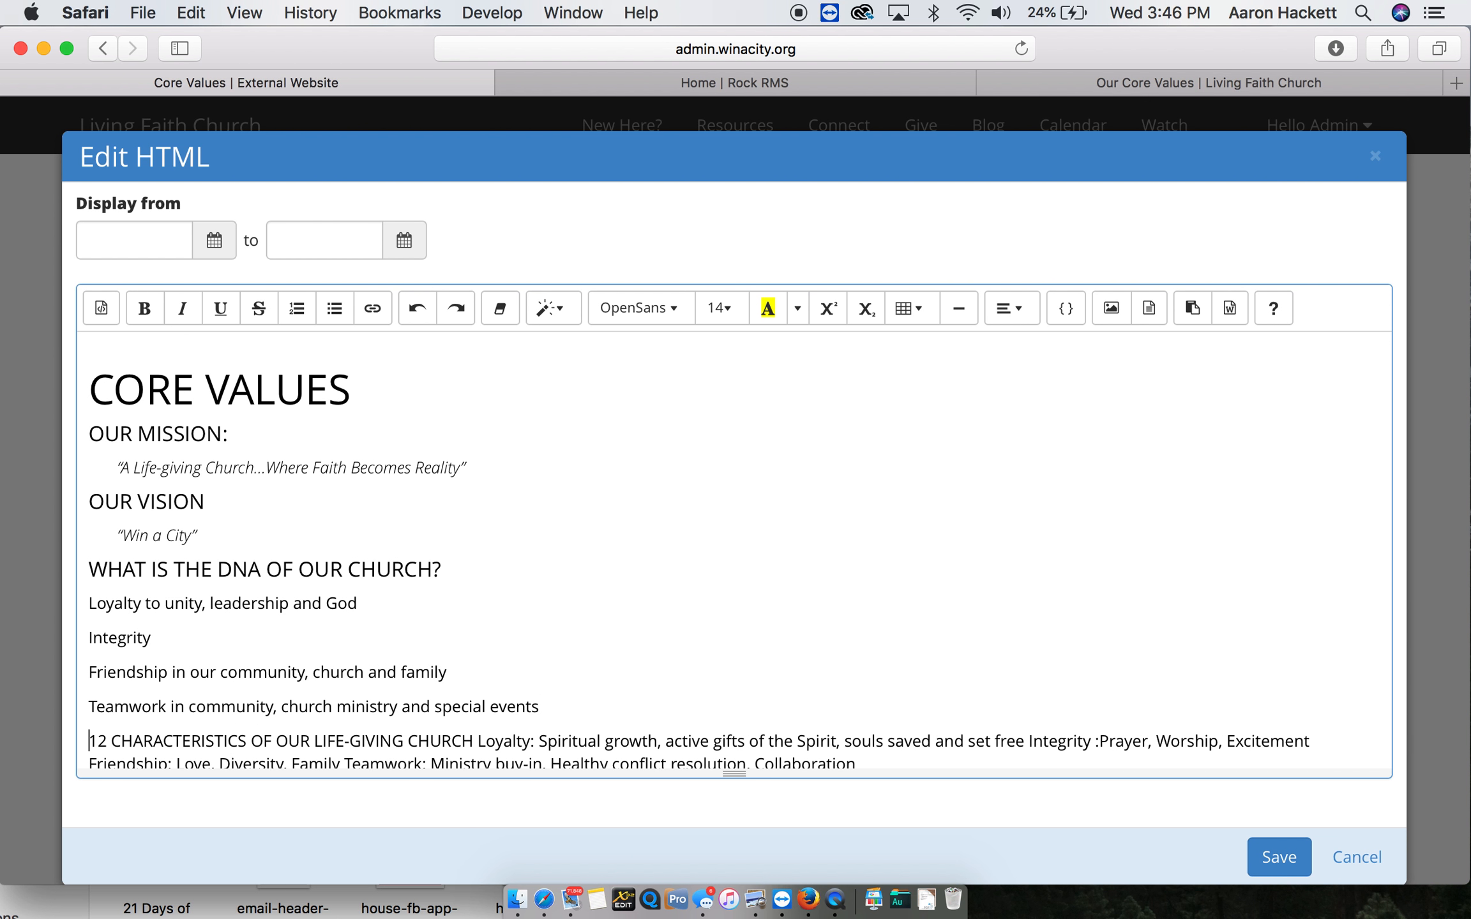
key(Return)
- Italicize and indent the four statements under the "WHAT IS THE DNA OF OUR CHURCH?" heading
scroll(372, 644, down, 3)
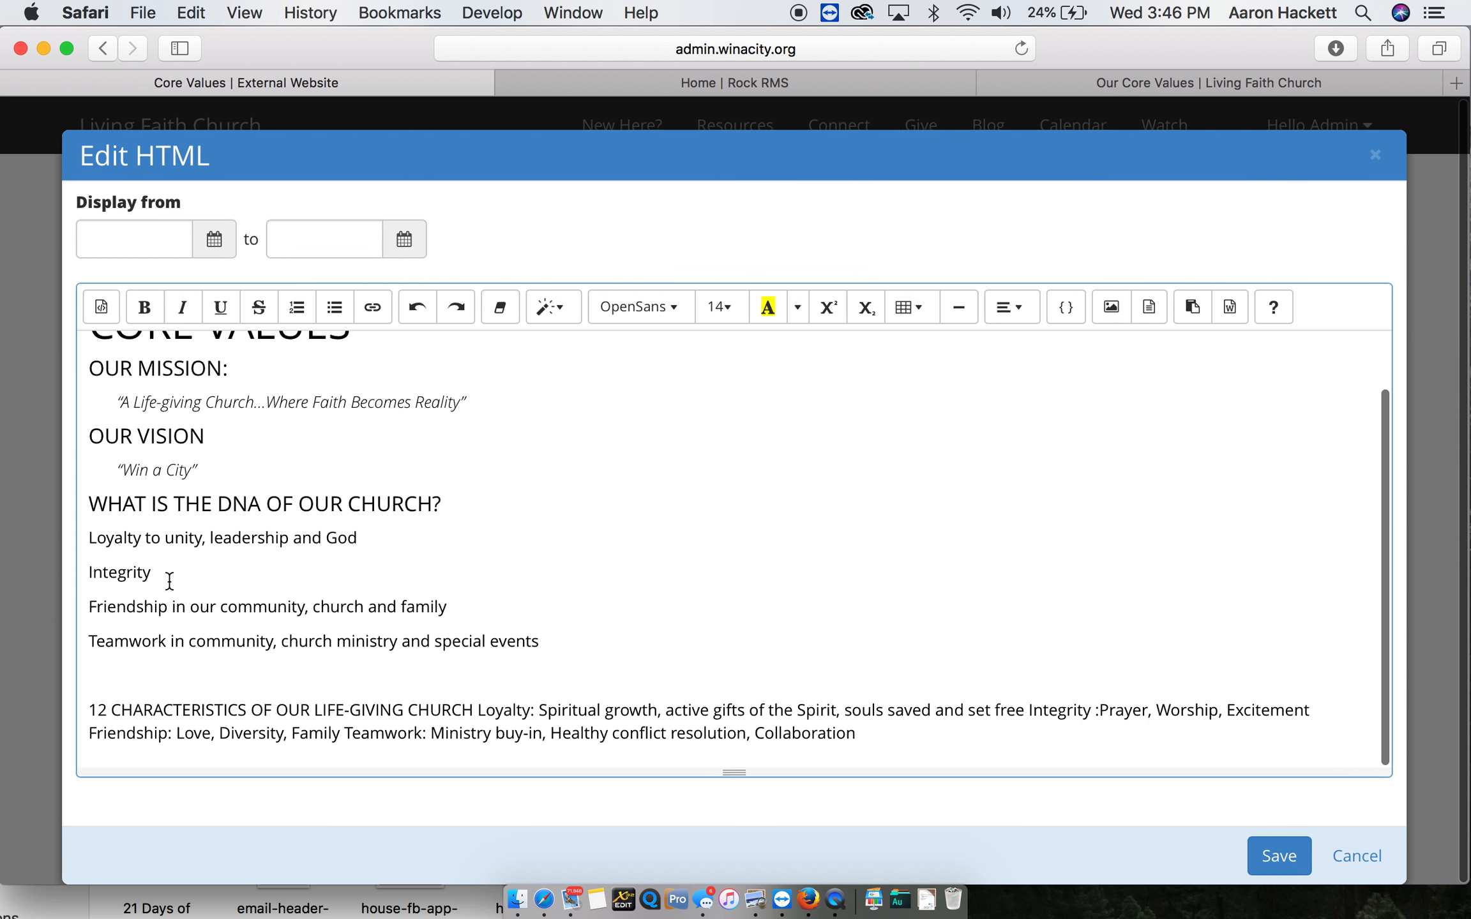
drag(558, 656, 50, 535)
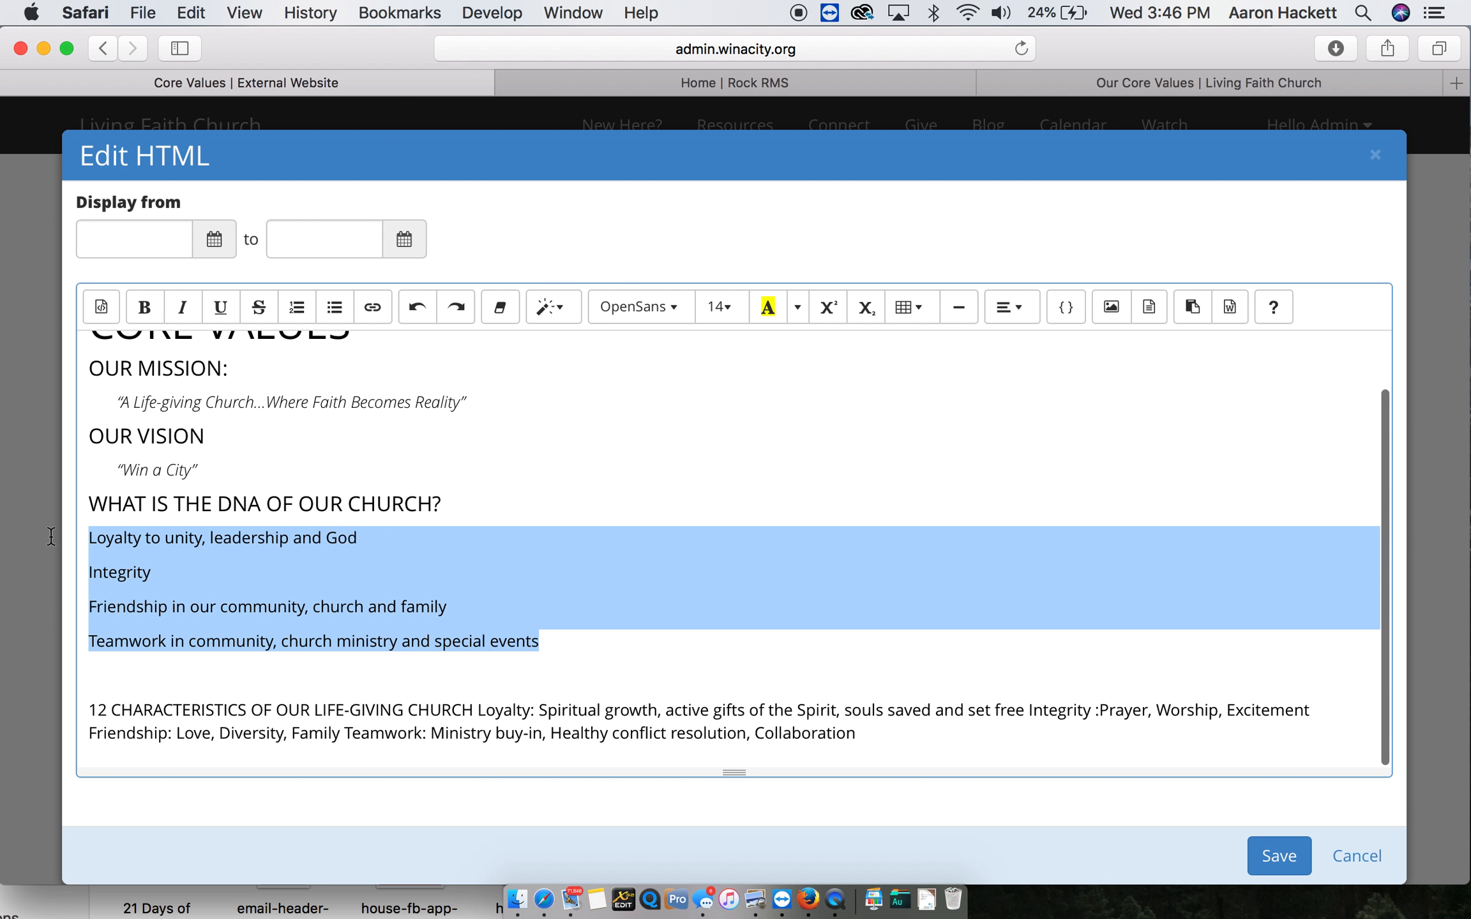
click(187, 300)
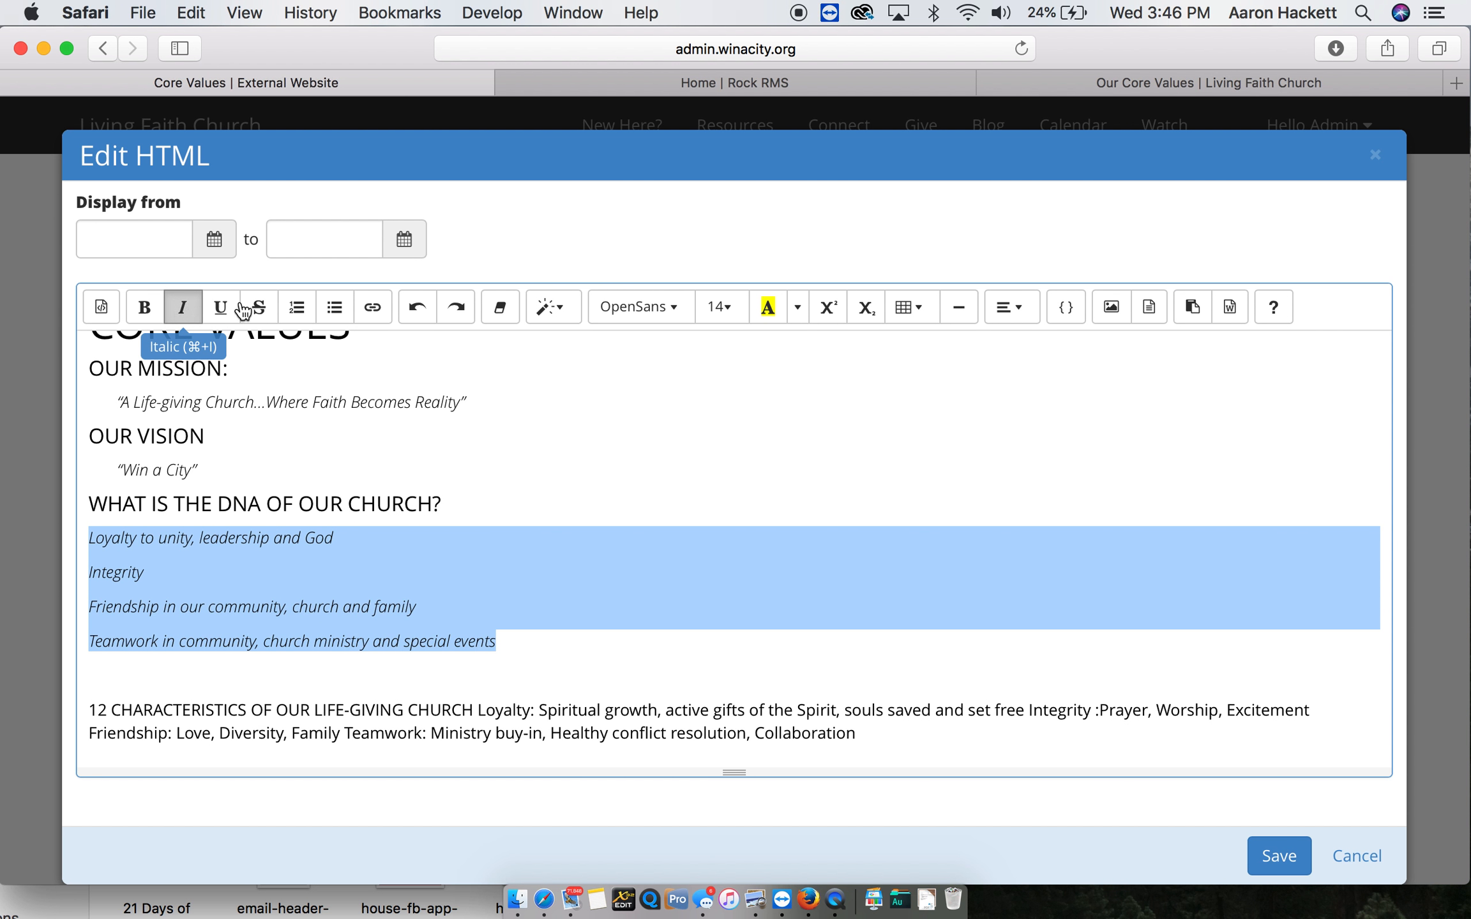
click(990, 309)
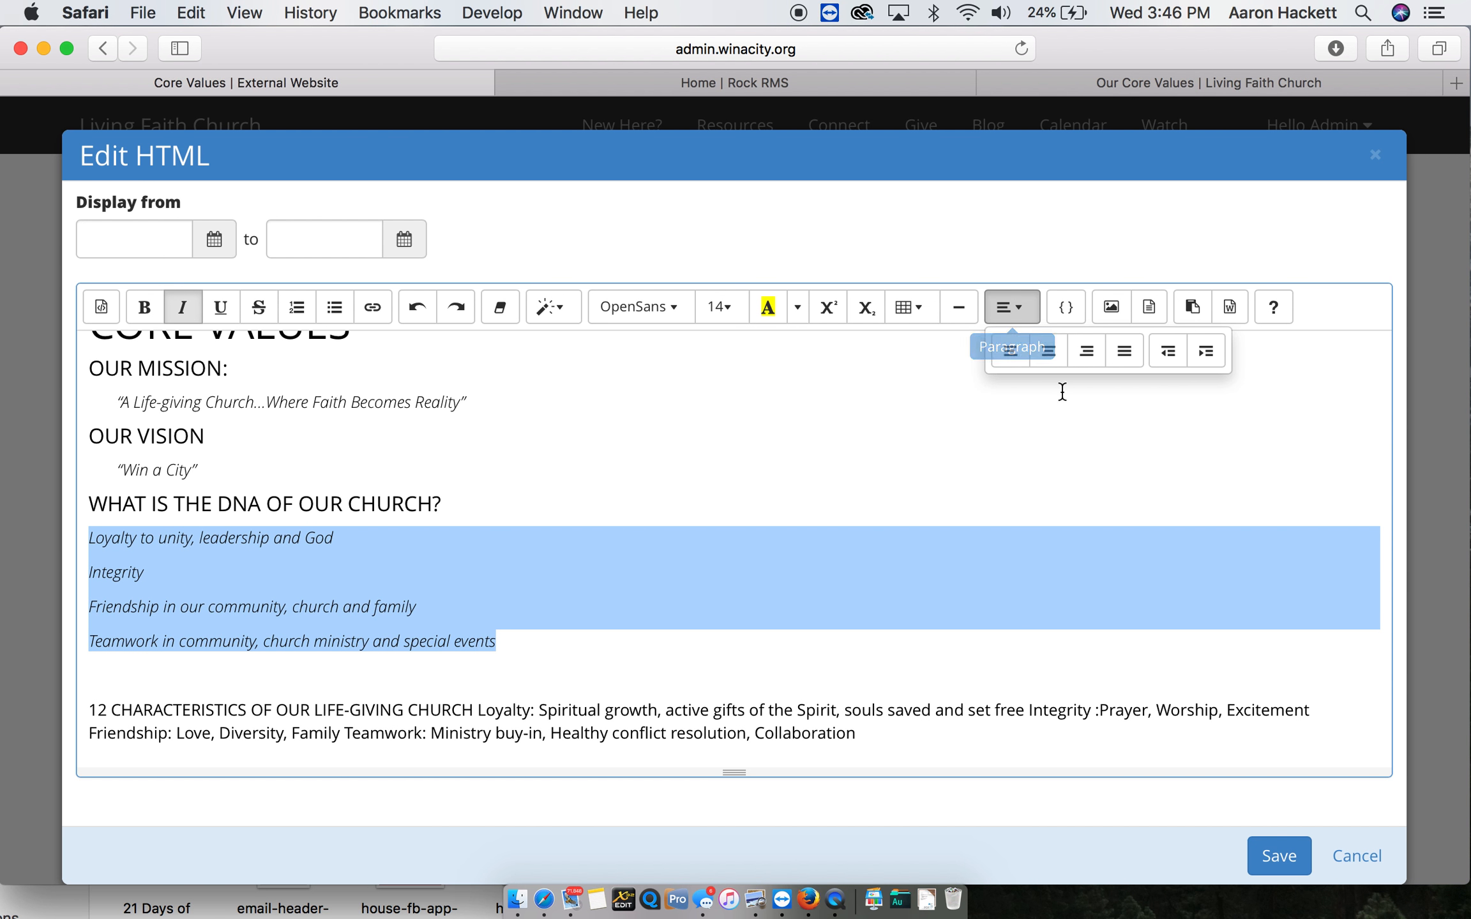
click(1199, 361)
click(247, 504)
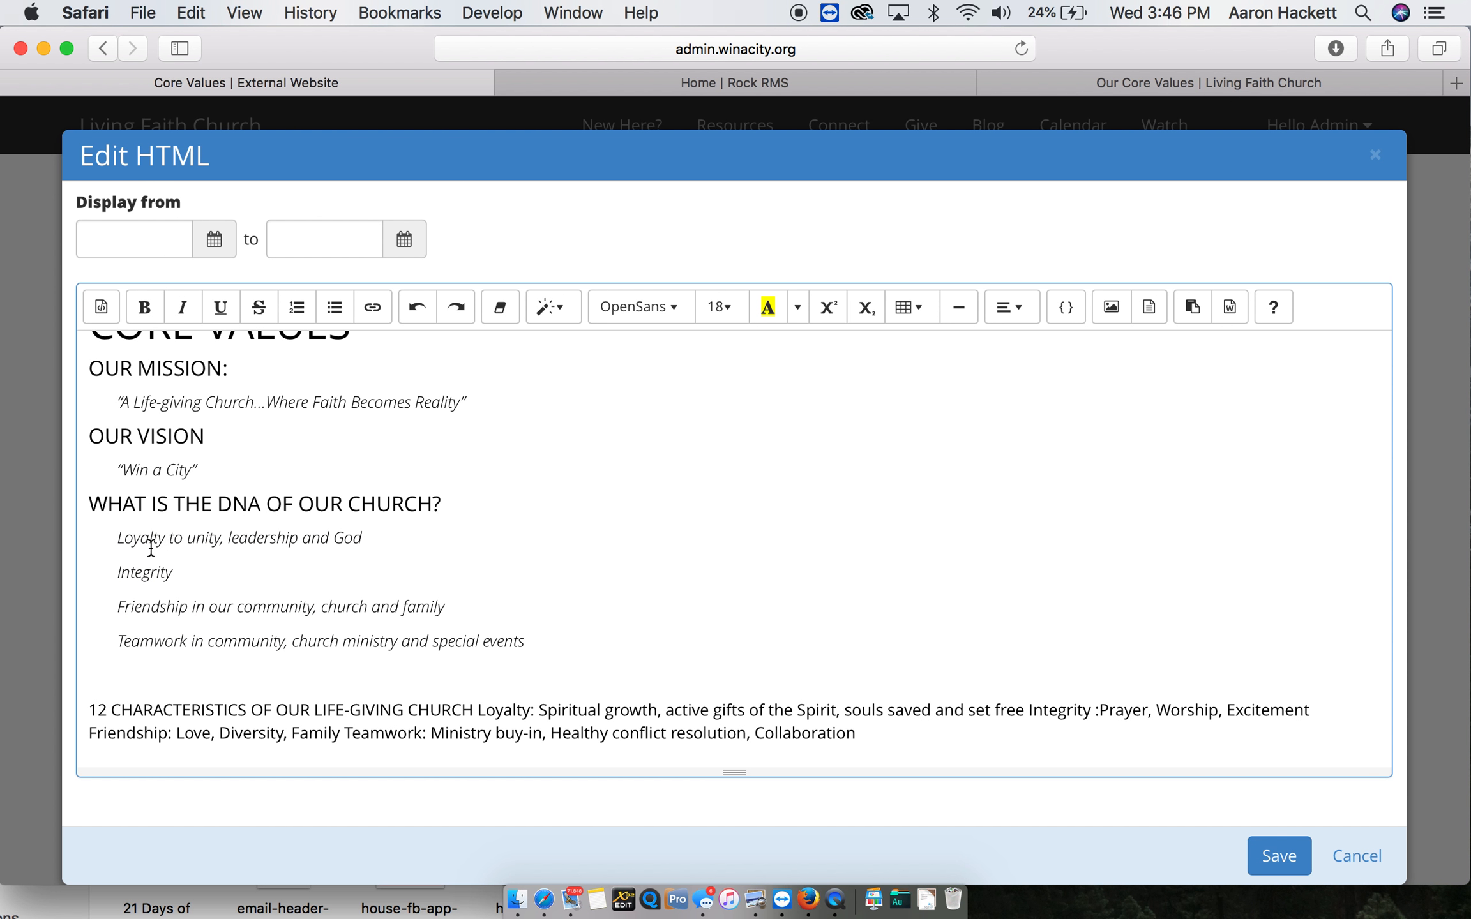
- Bold the initial letters L, I, F and T of the four DNA statements
drag(127, 543, 110, 640)
click(144, 307)
click(146, 313)
click(144, 308)
click(146, 309)
click(299, 554)
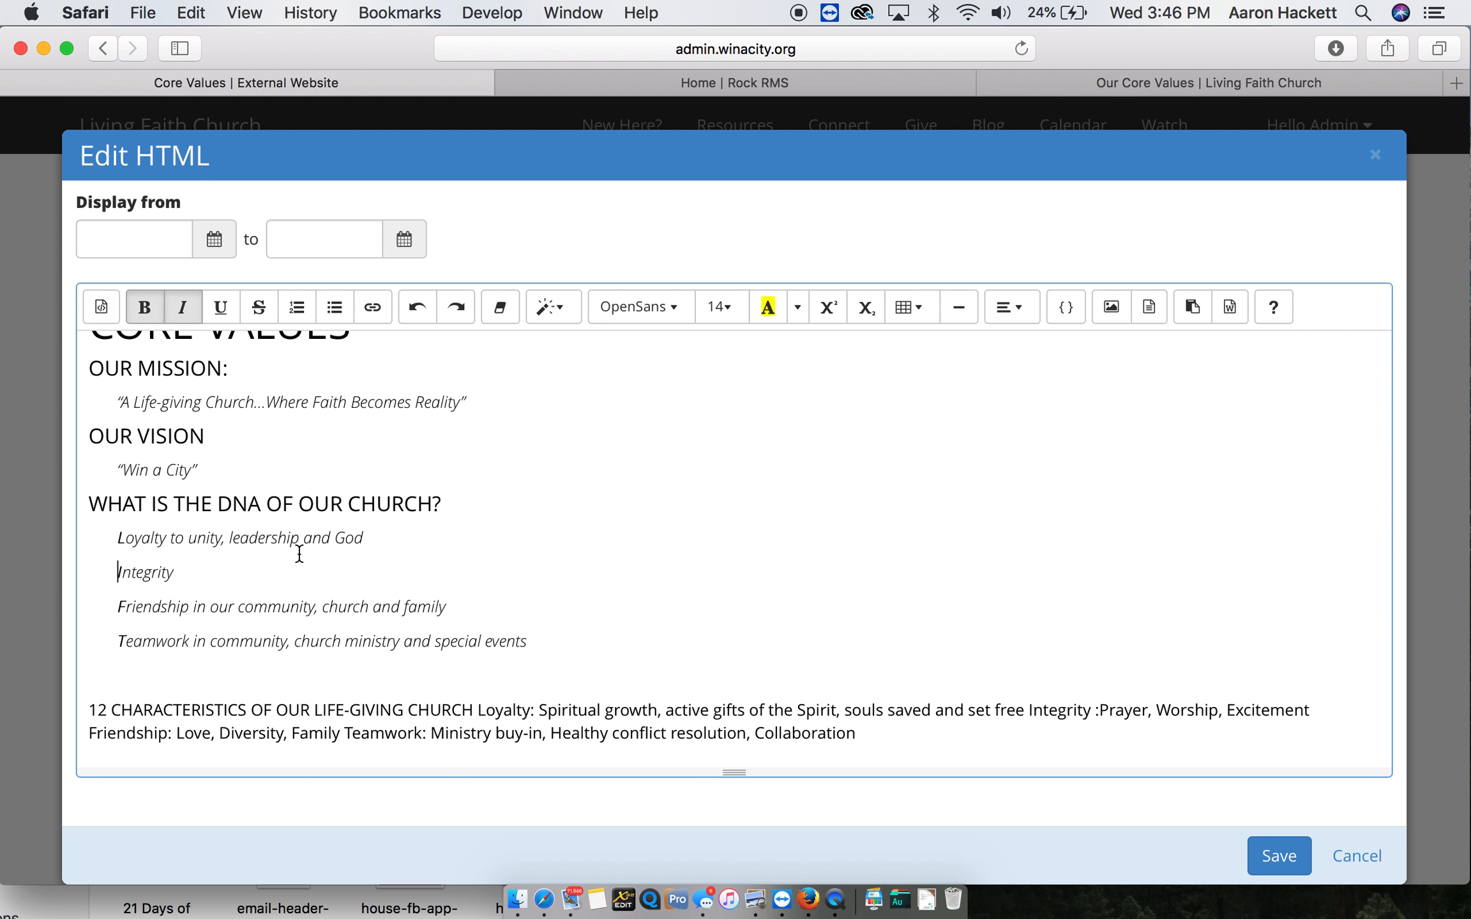
- Put "12 CHARACTERISTICS OF OUR LIFE-GIVING CHURCH" on its own line and style it as an h4 heading
click(479, 715)
key(Return)
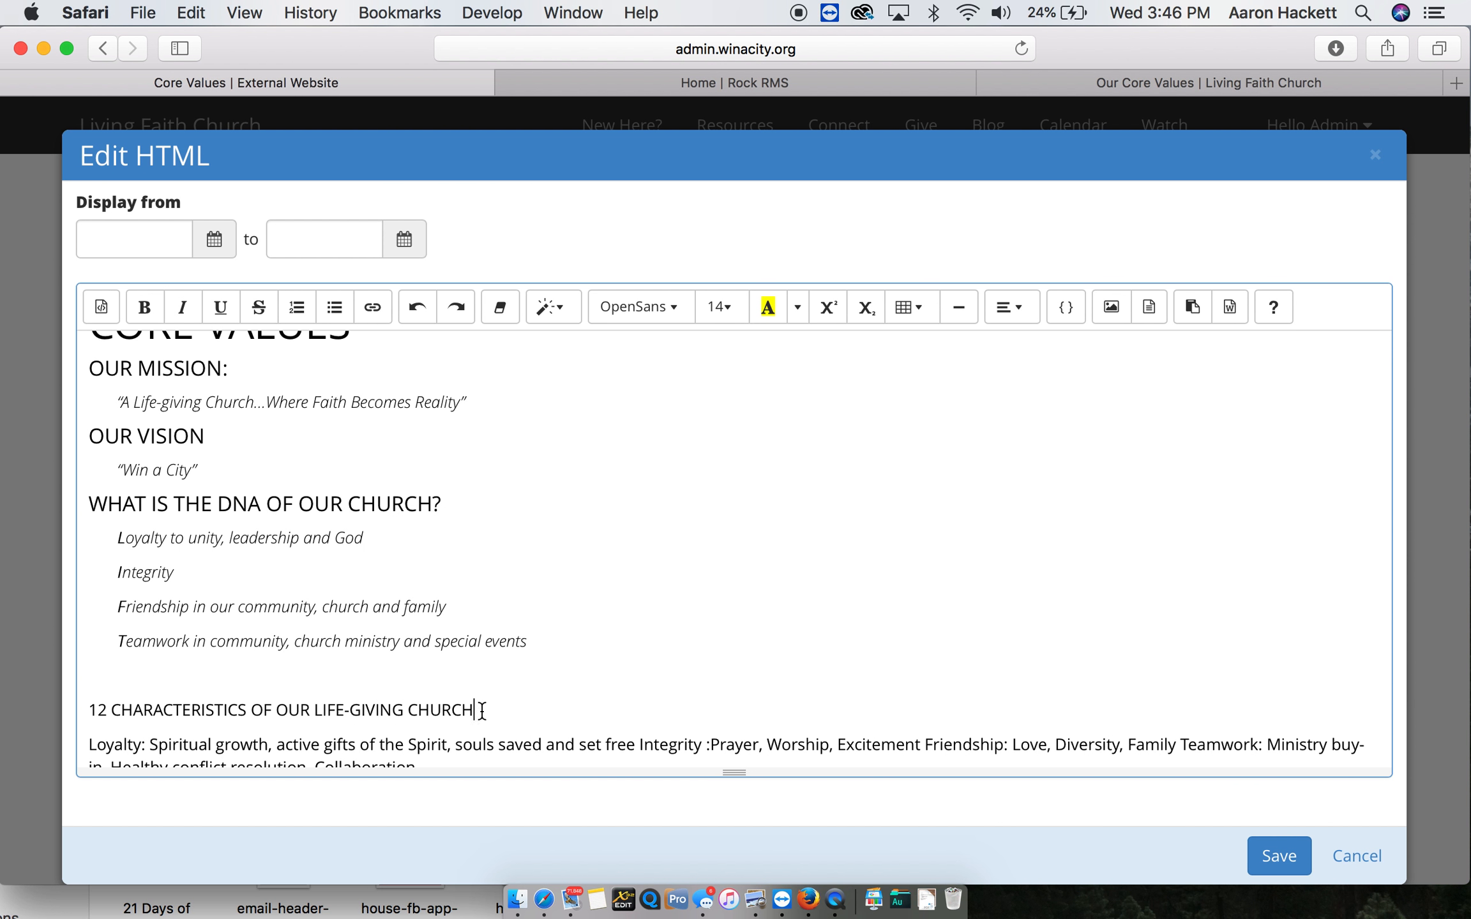
drag(482, 710, 7, 697)
click(550, 307)
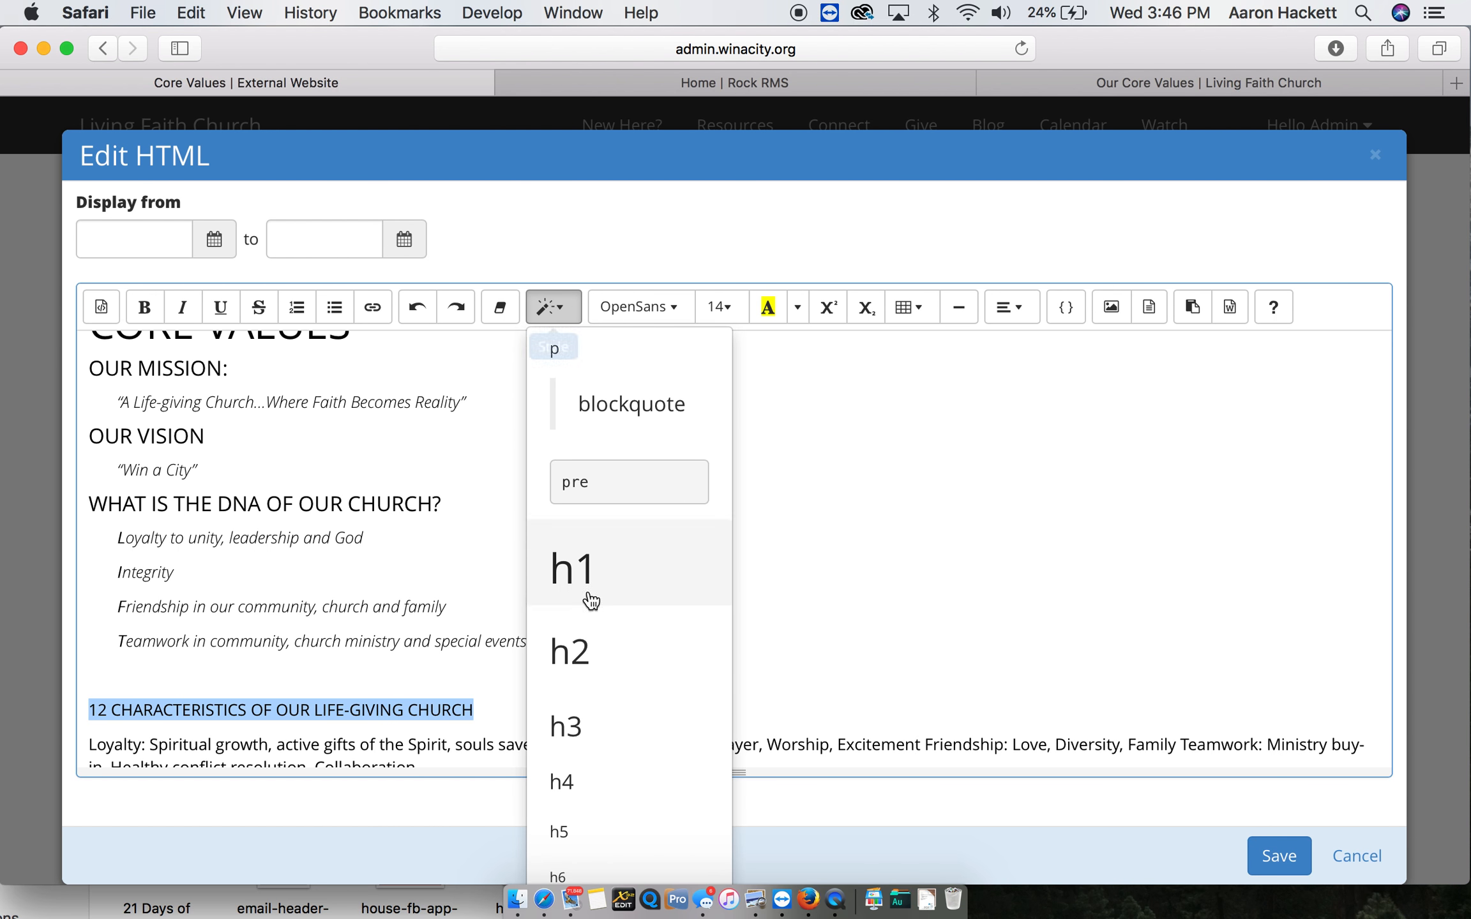
click(607, 782)
scroll(564, 634, down, 2)
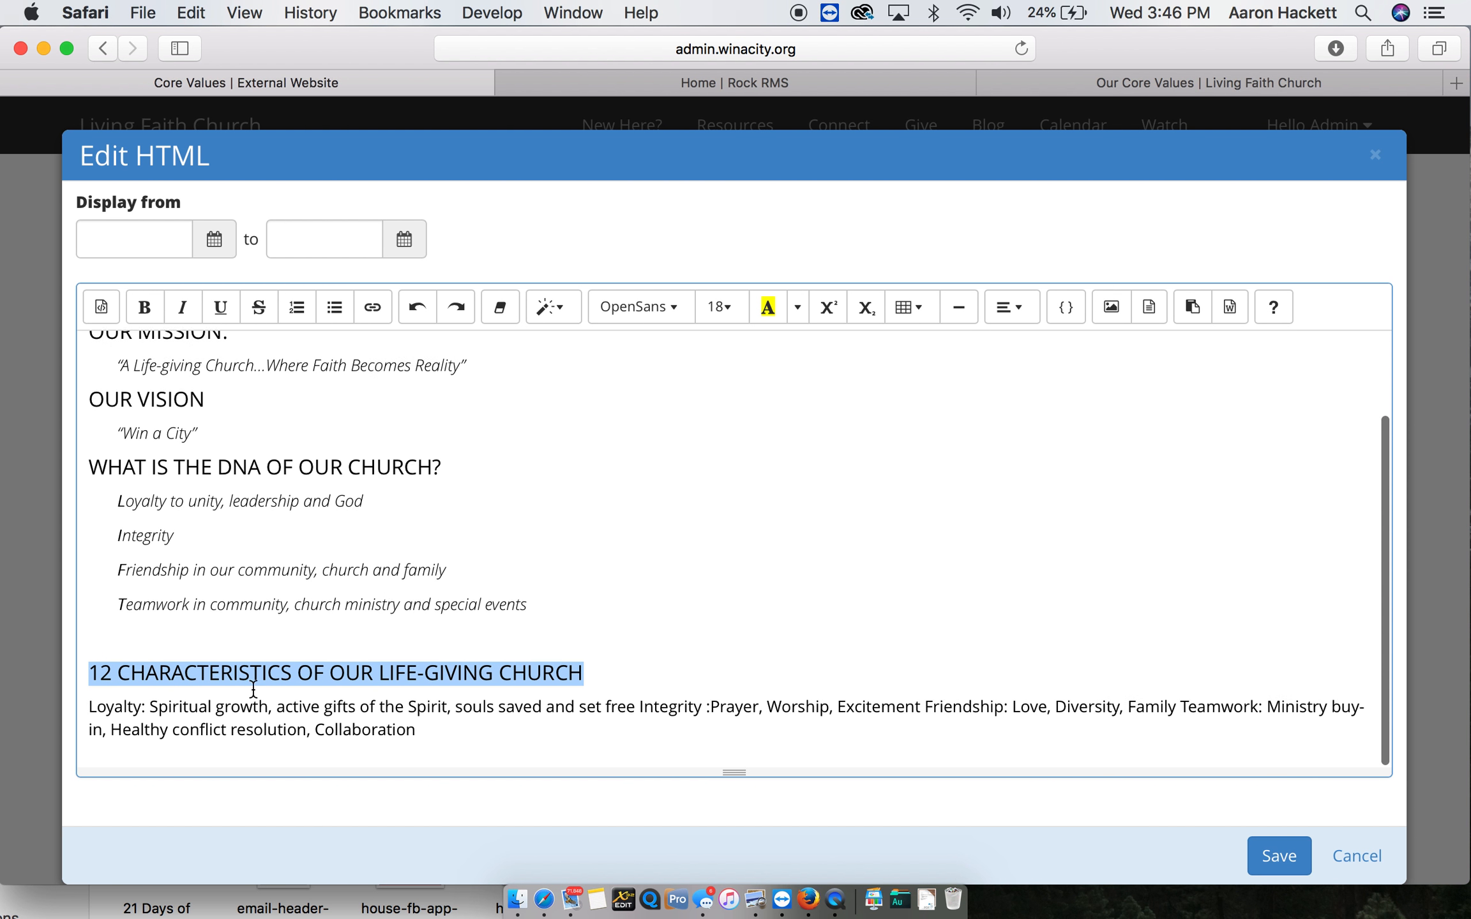
click(89, 710)
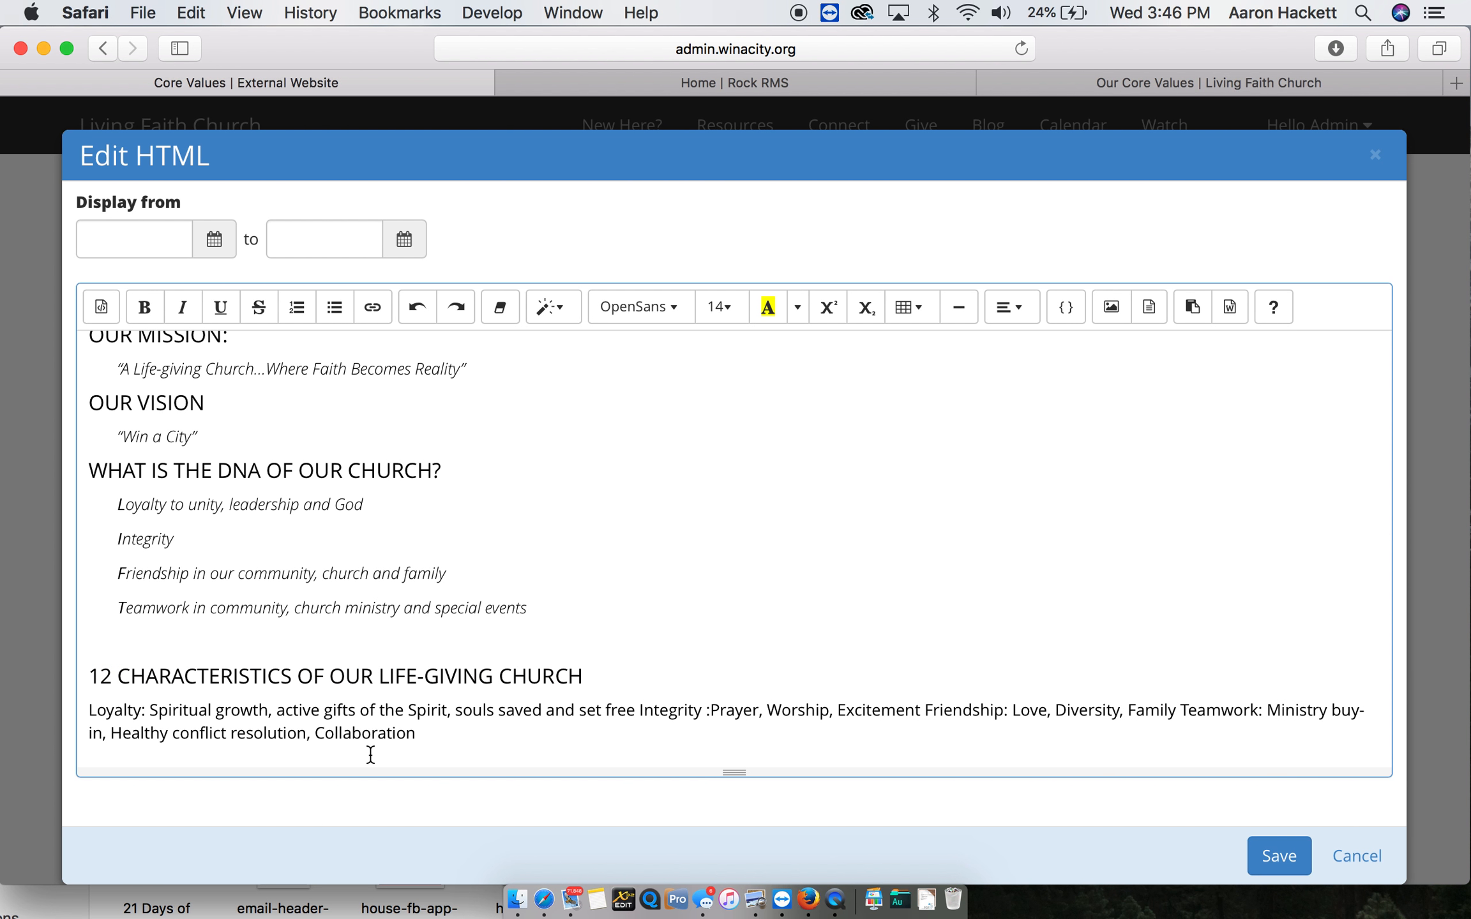
- Following the existing website's layout, split the Loyalty, Integrity, Friendship and Teamwork characteristics into separate paragraphs
click(1189, 88)
scroll(738, 692, down, 3)
scroll(738, 692, down, 5)
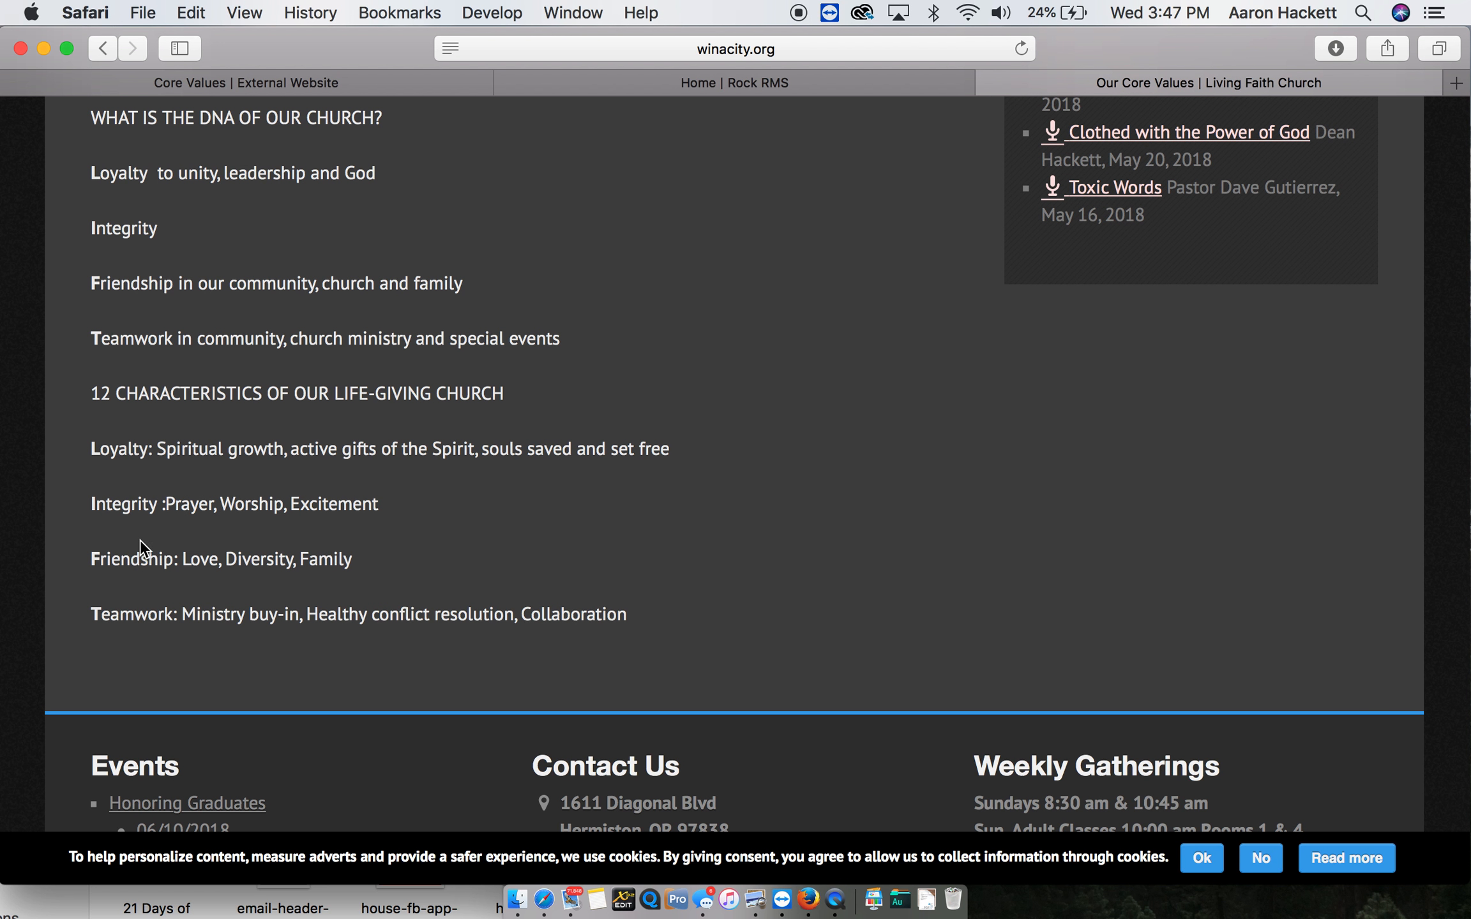
click(280, 83)
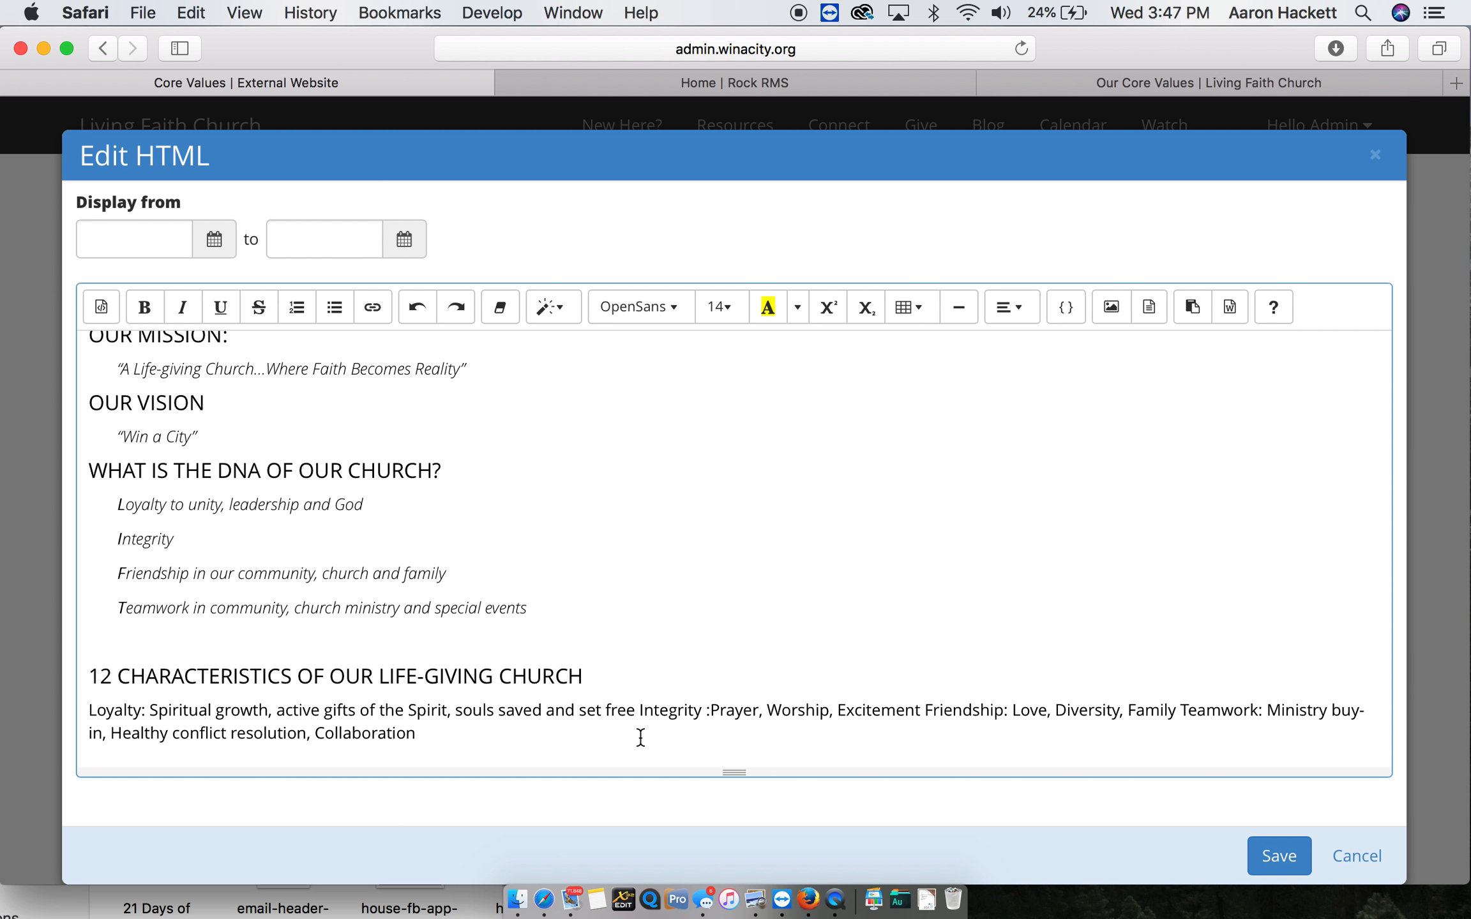
click(640, 710)
key(Return)
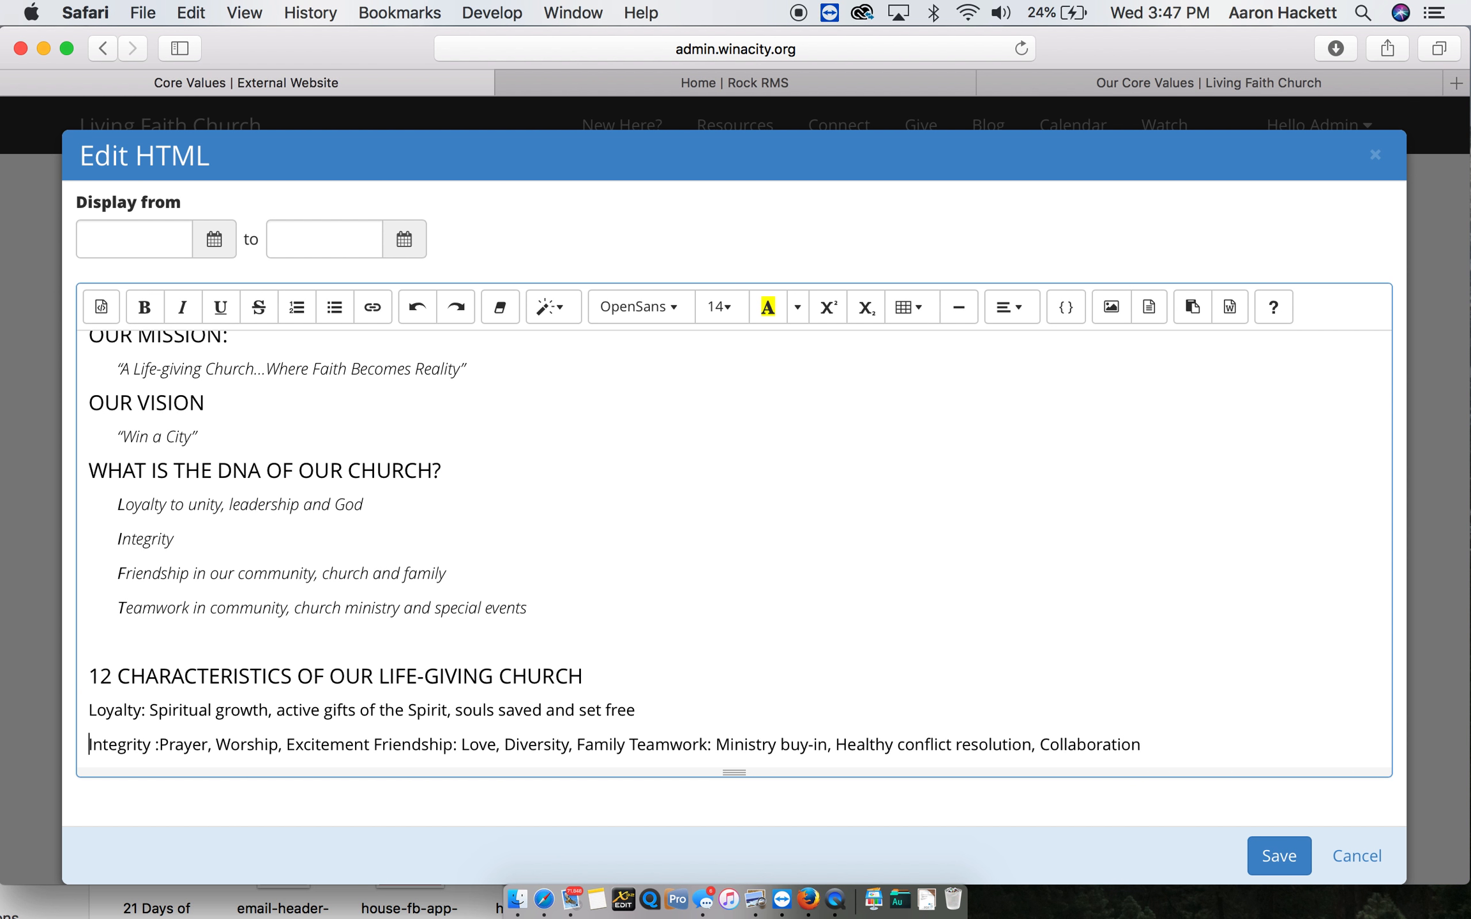
click(371, 744)
key(Return)
scroll(415, 734, down, 1)
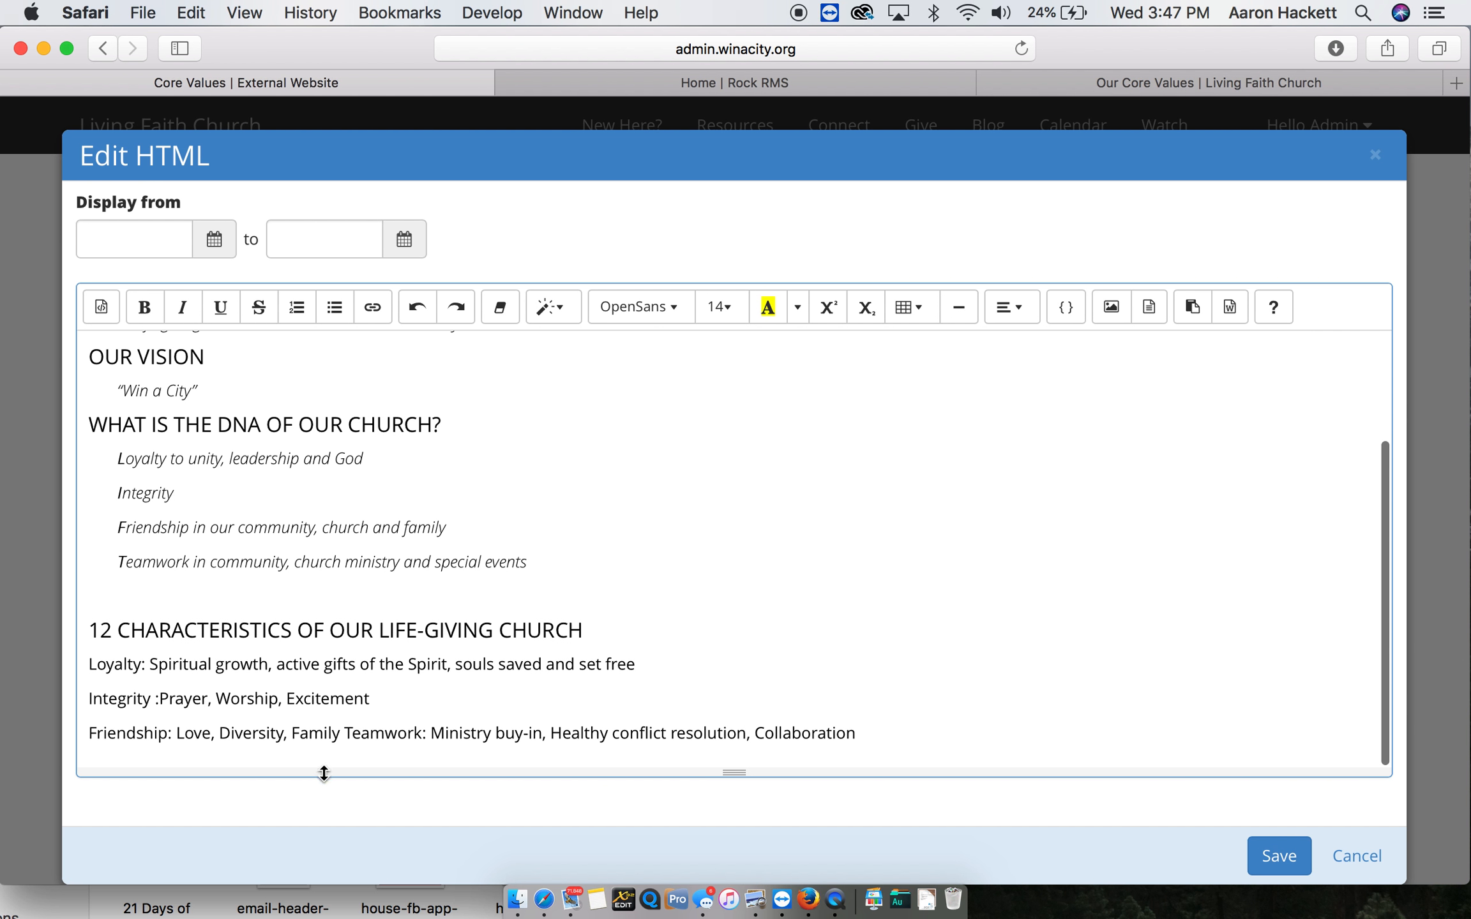
click(346, 733)
key(Return)
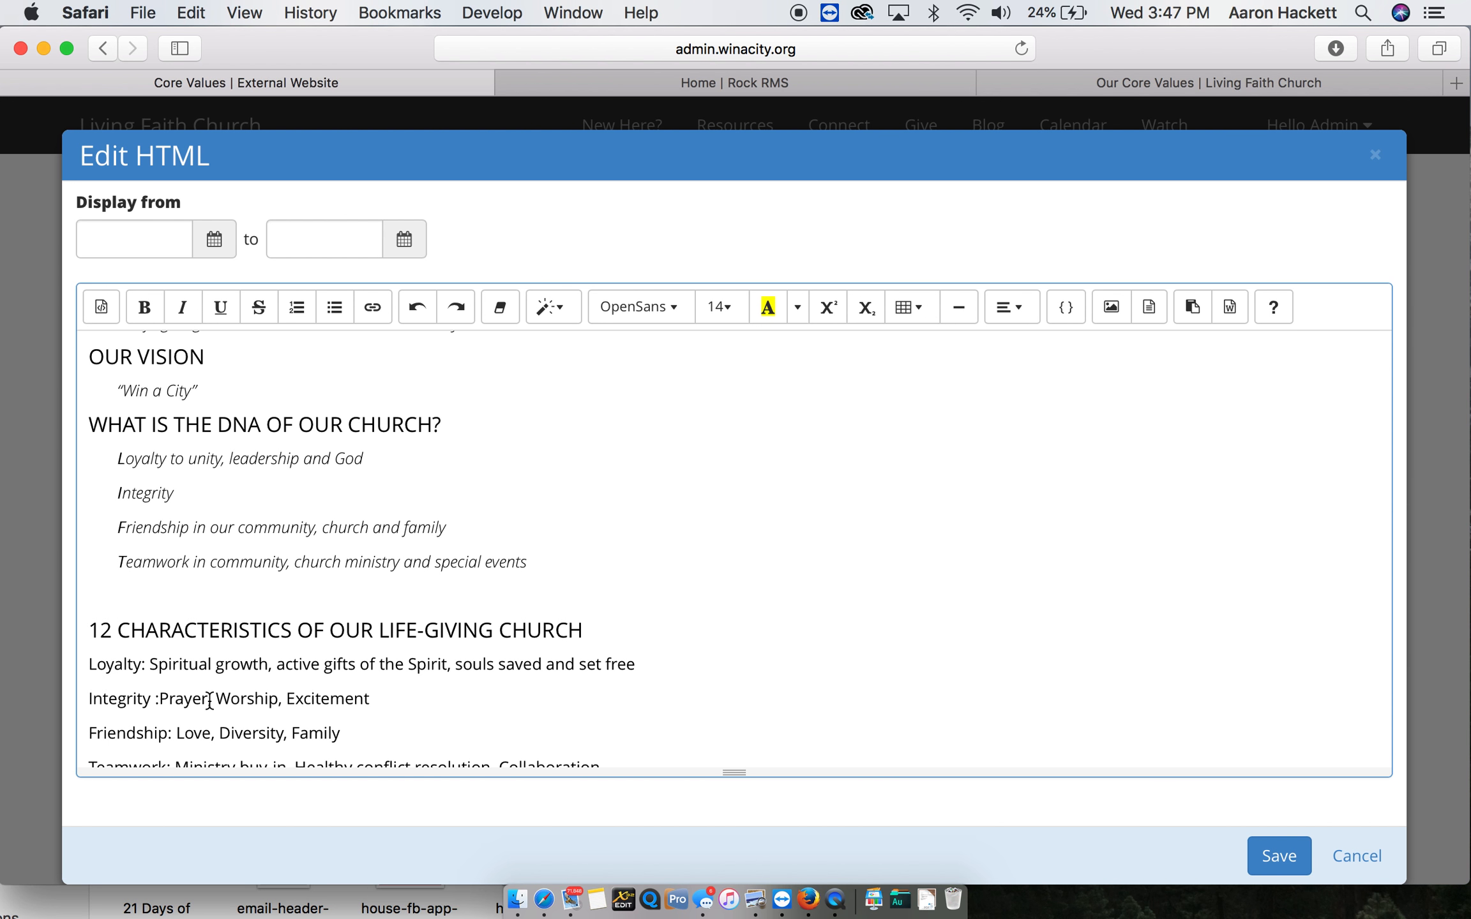
- Italicize and indent the four paragraphs under the "12 CHARACTERISTICS OF OUR LIFE-GIVING CHURCH" heading
scroll(209, 701, down, 1)
drag(613, 734, 18, 628)
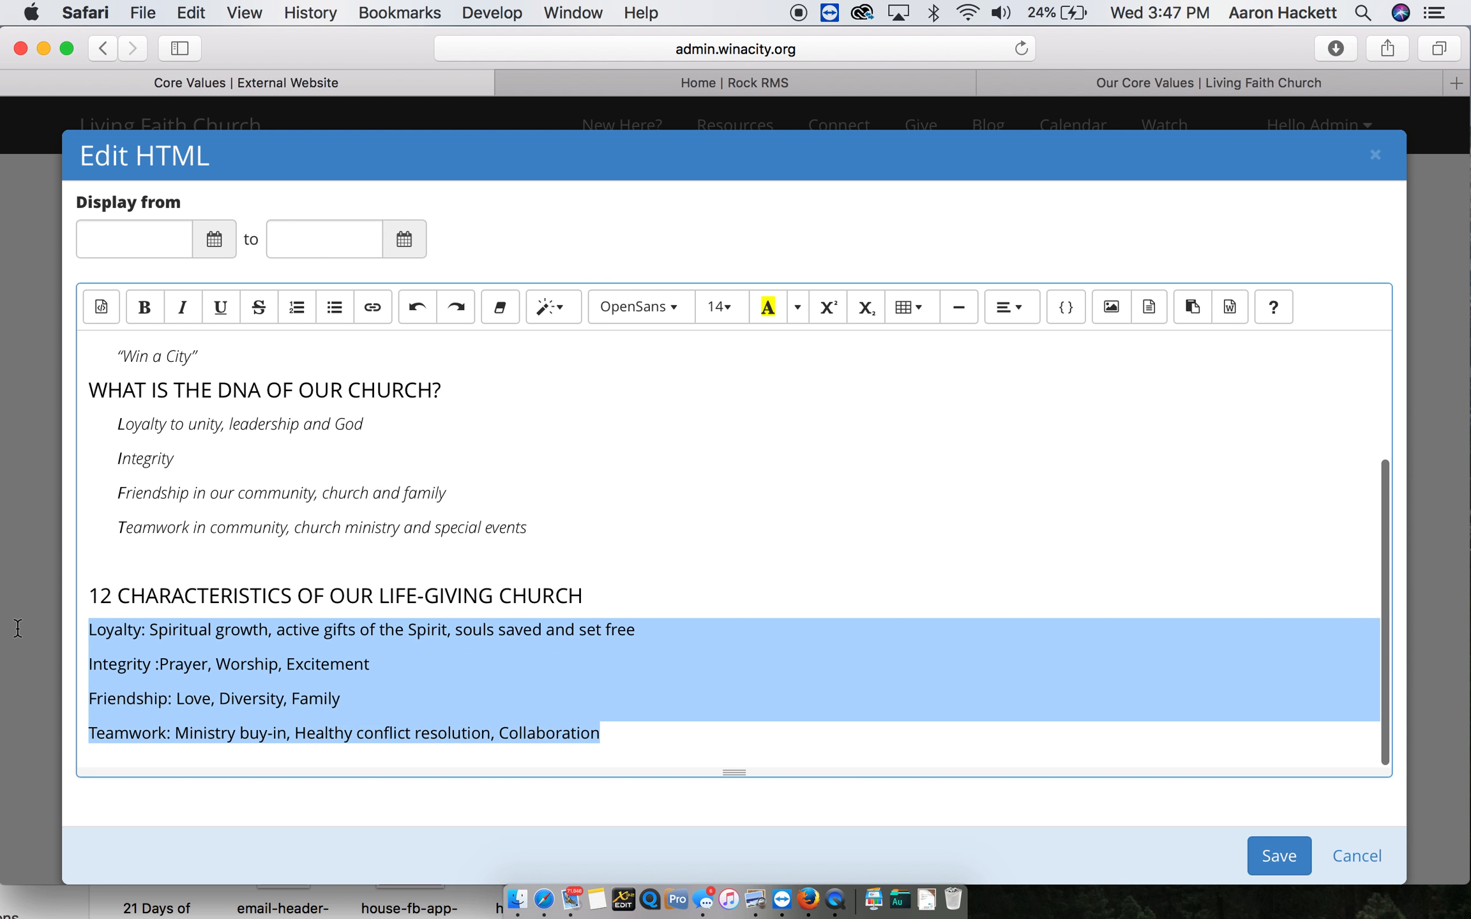
click(182, 307)
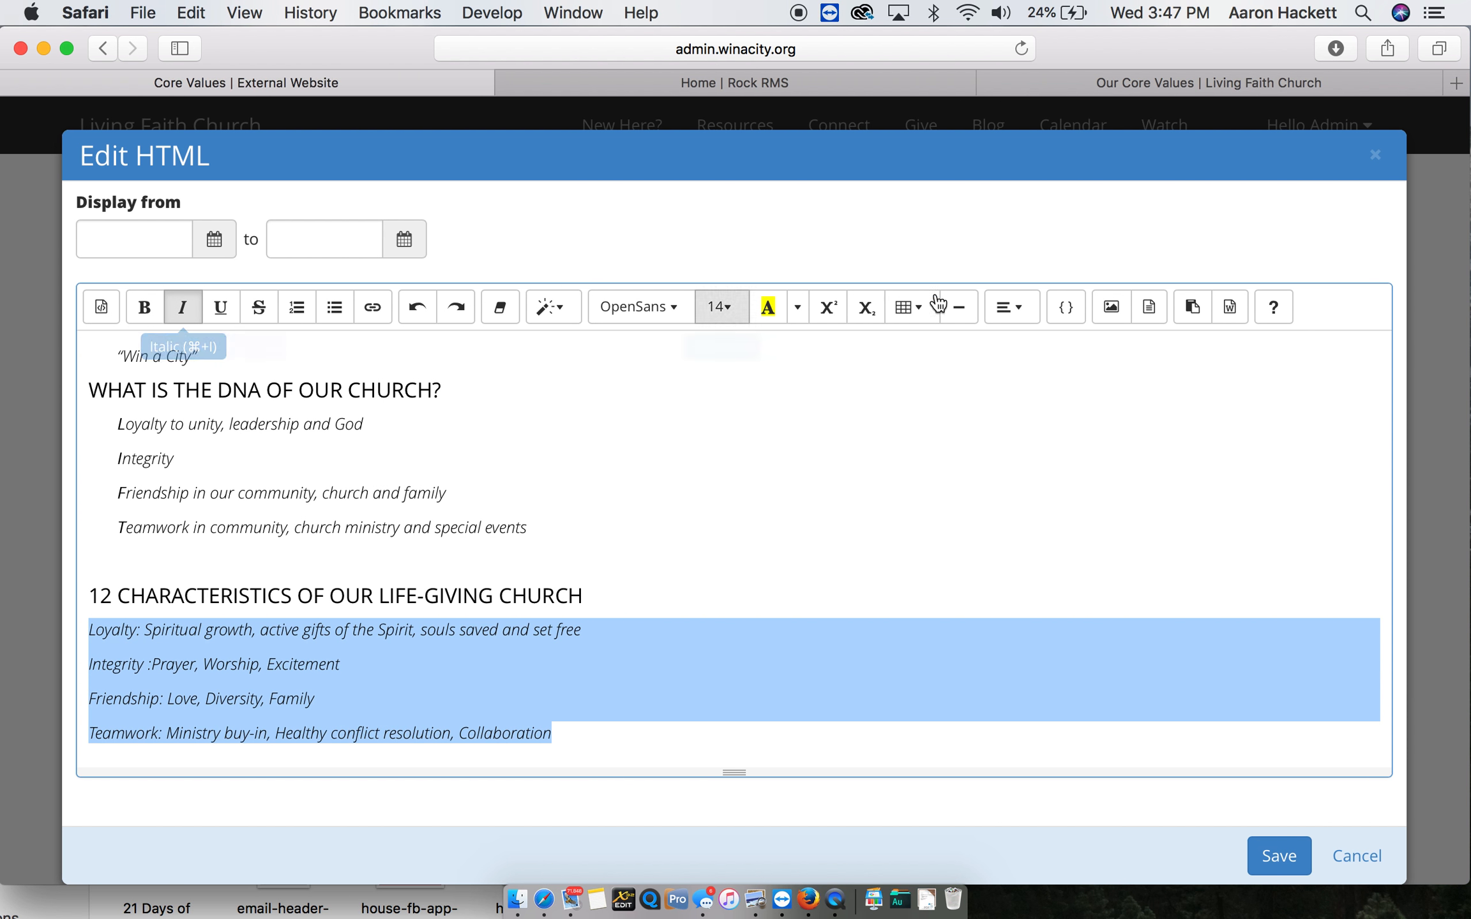
click(1031, 312)
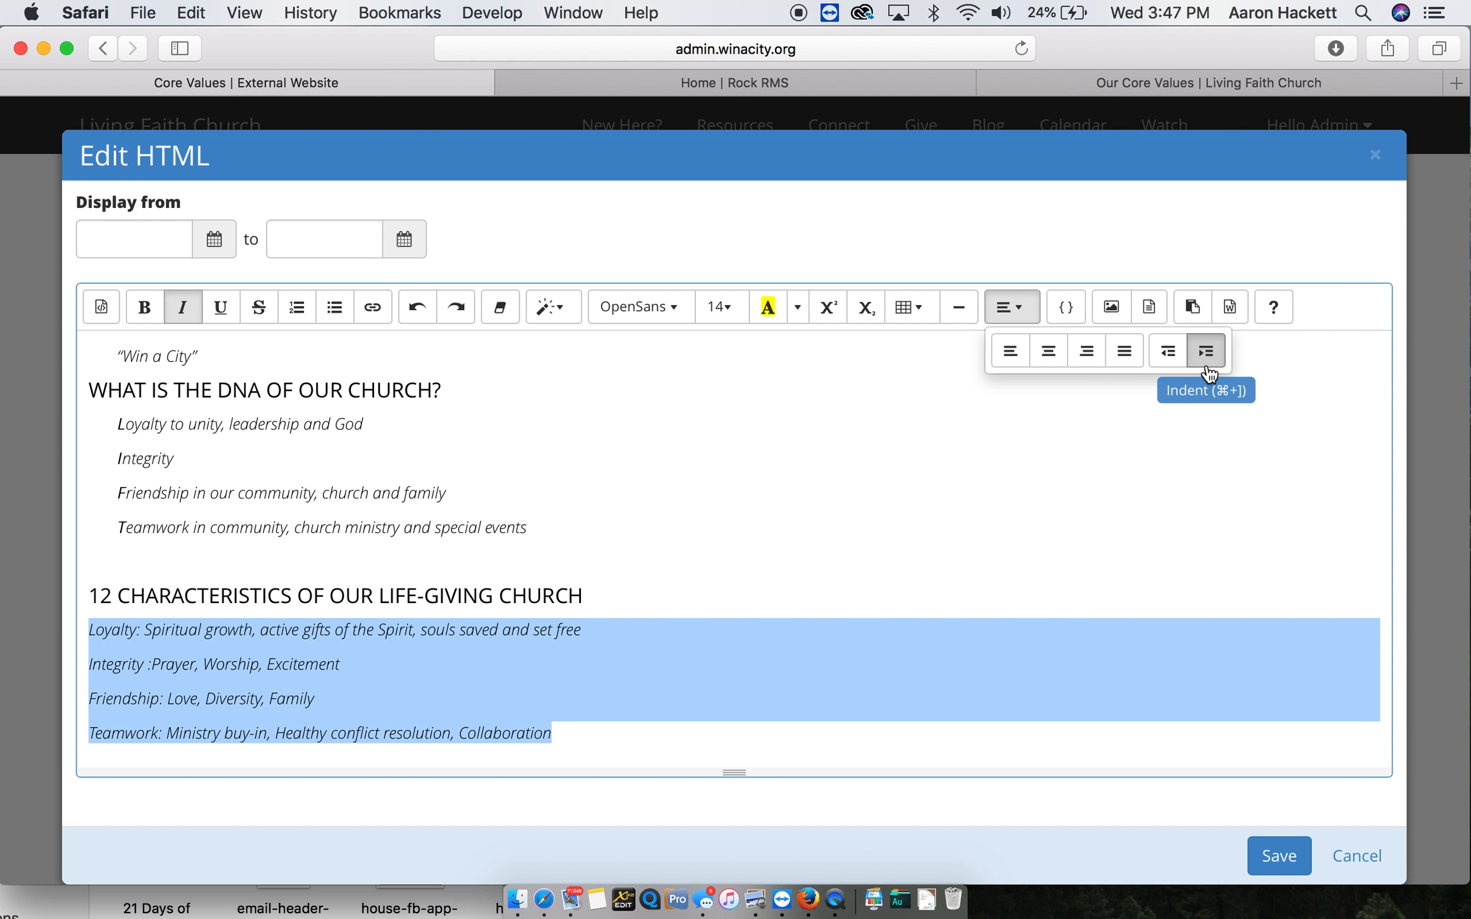
click(1205, 342)
- Bold the words Loyalty, Integrity, Friendship and Teamwork at the start of the four characteristics paragraphs
click(174, 630)
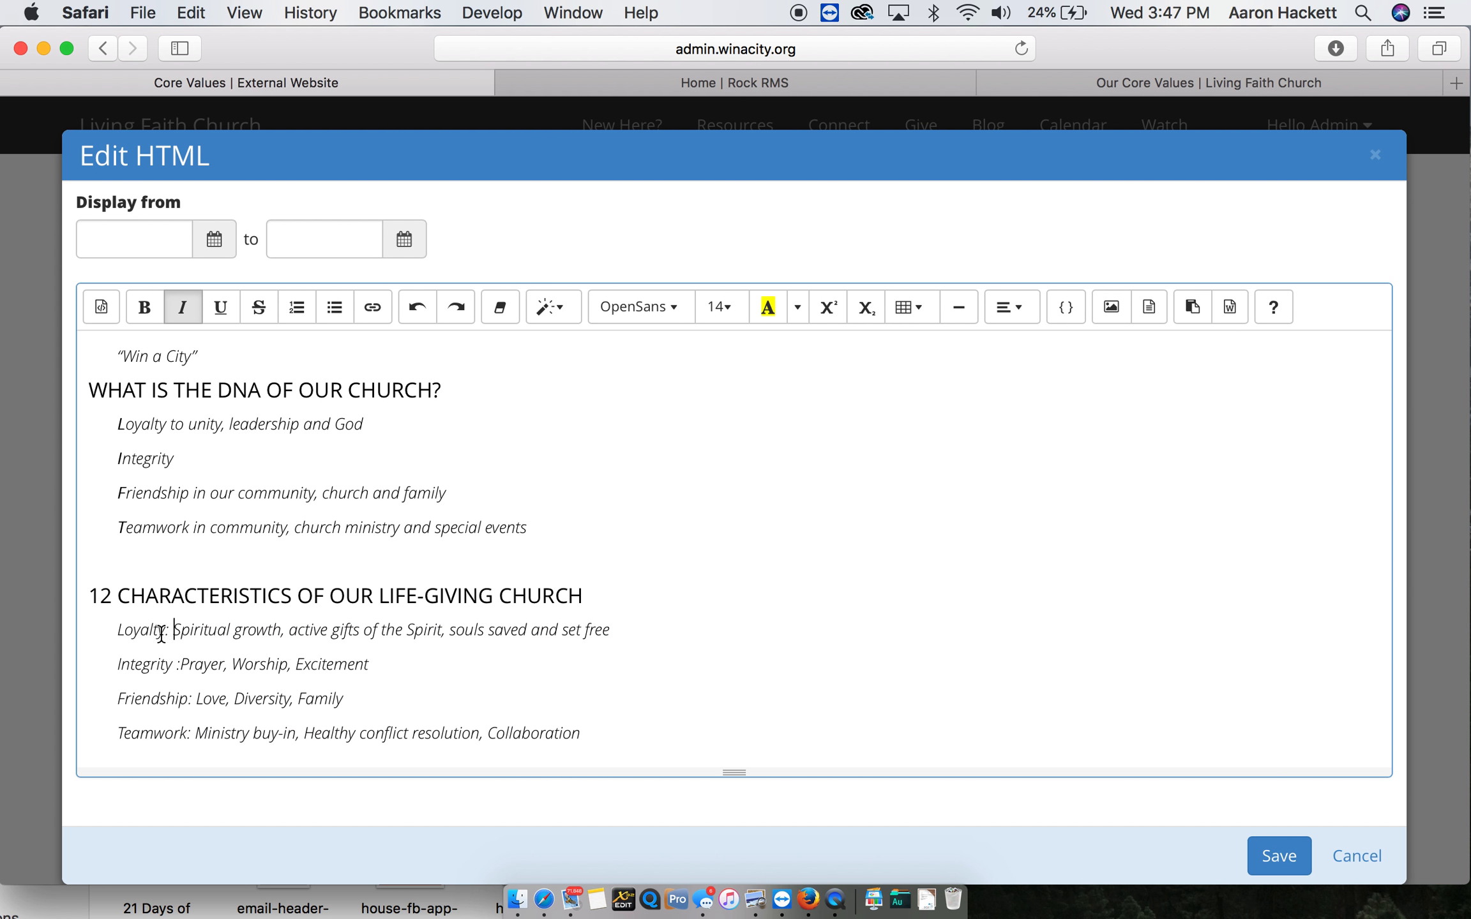
drag(165, 630, 117, 659)
click(145, 307)
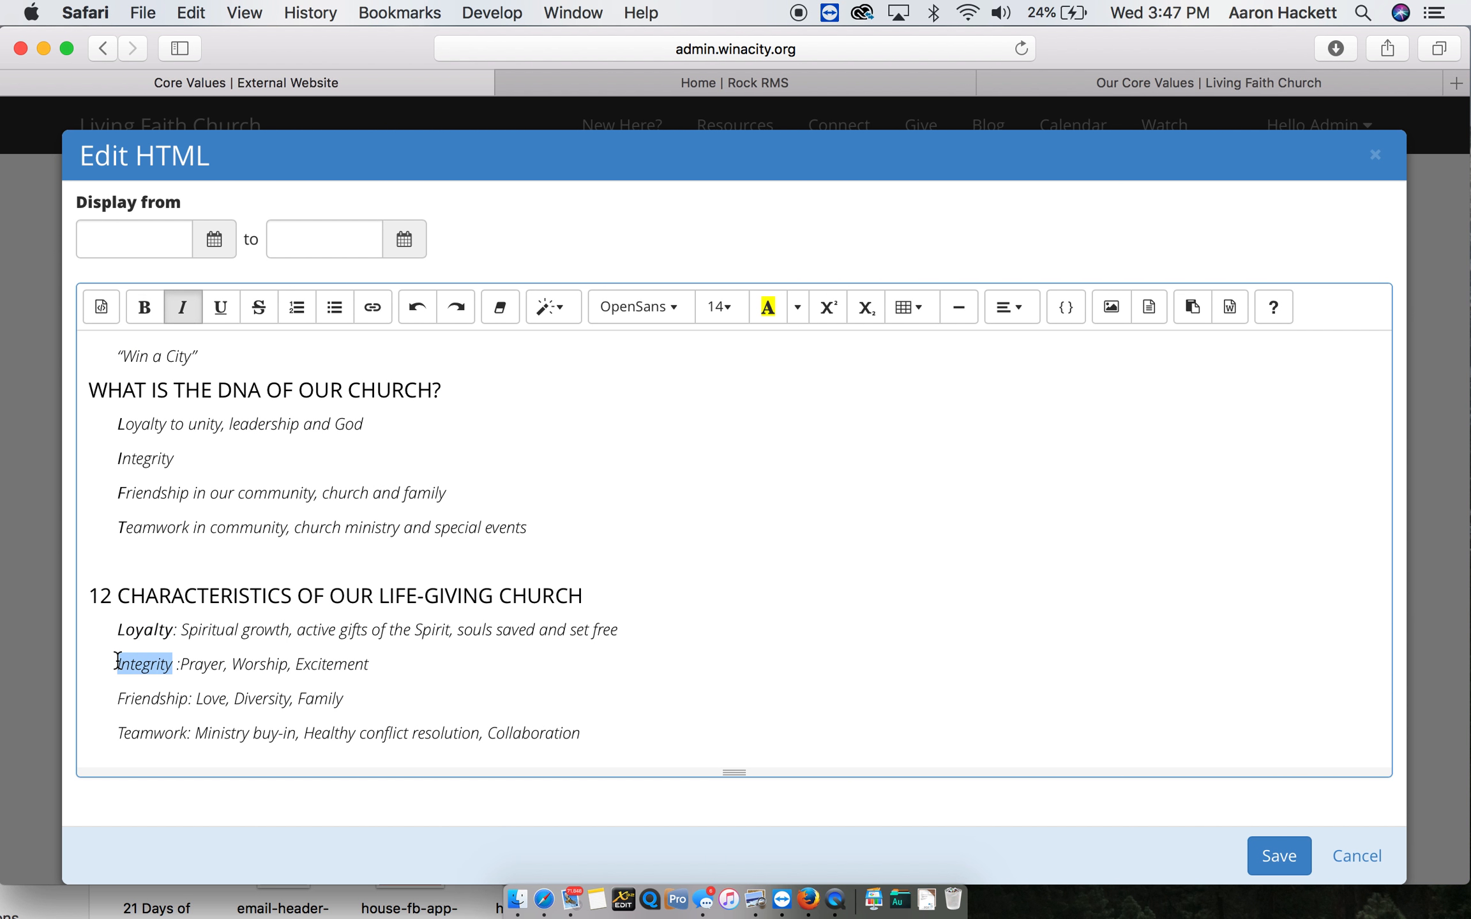
click(144, 307)
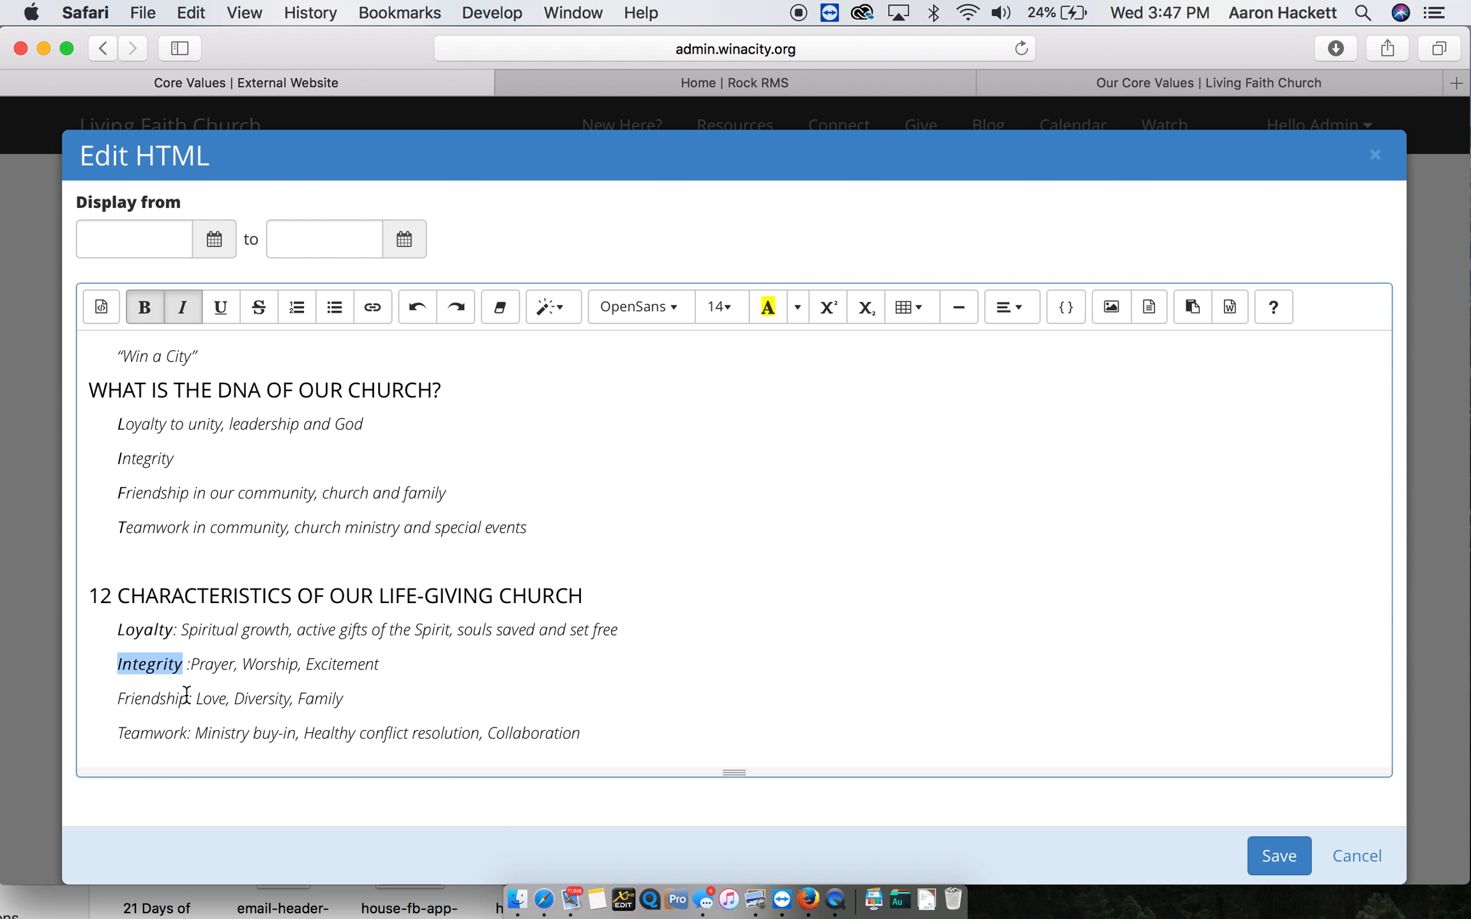
drag(188, 699, 116, 697)
click(144, 307)
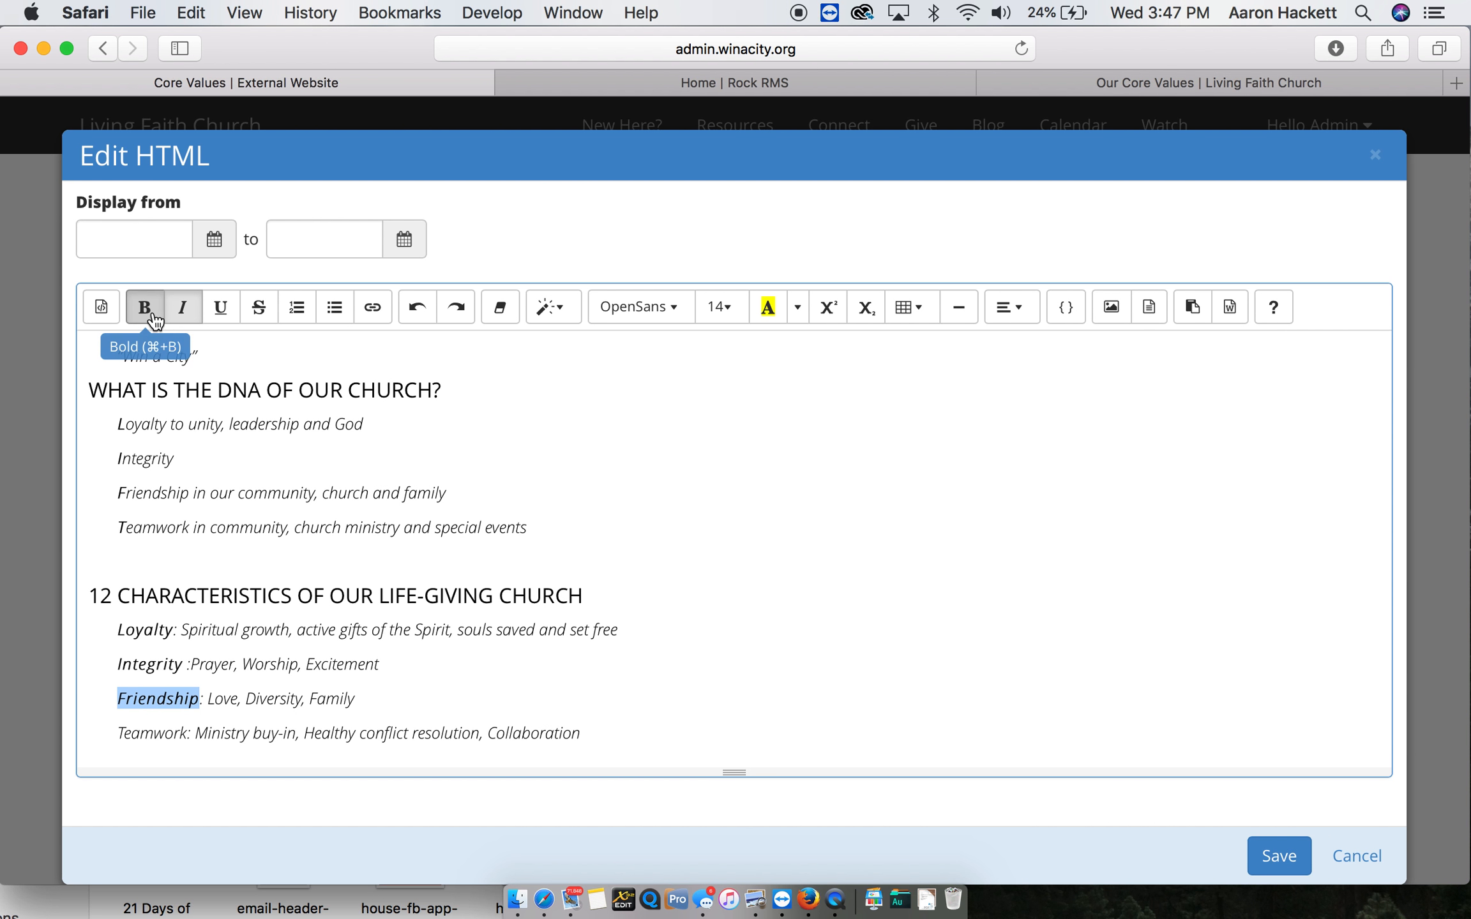
drag(189, 732, 118, 733)
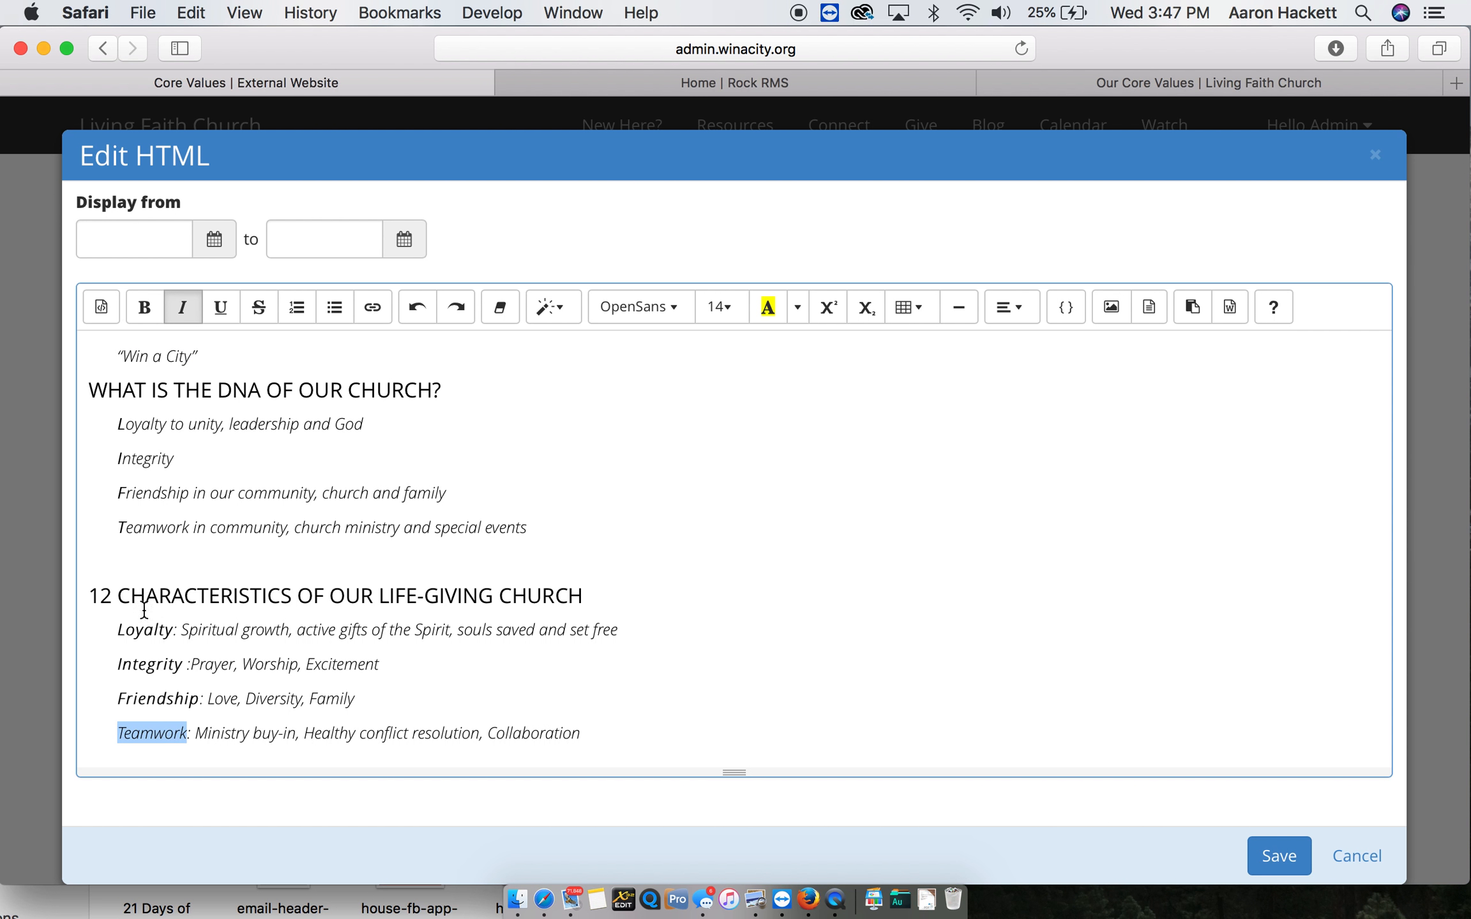
click(152, 309)
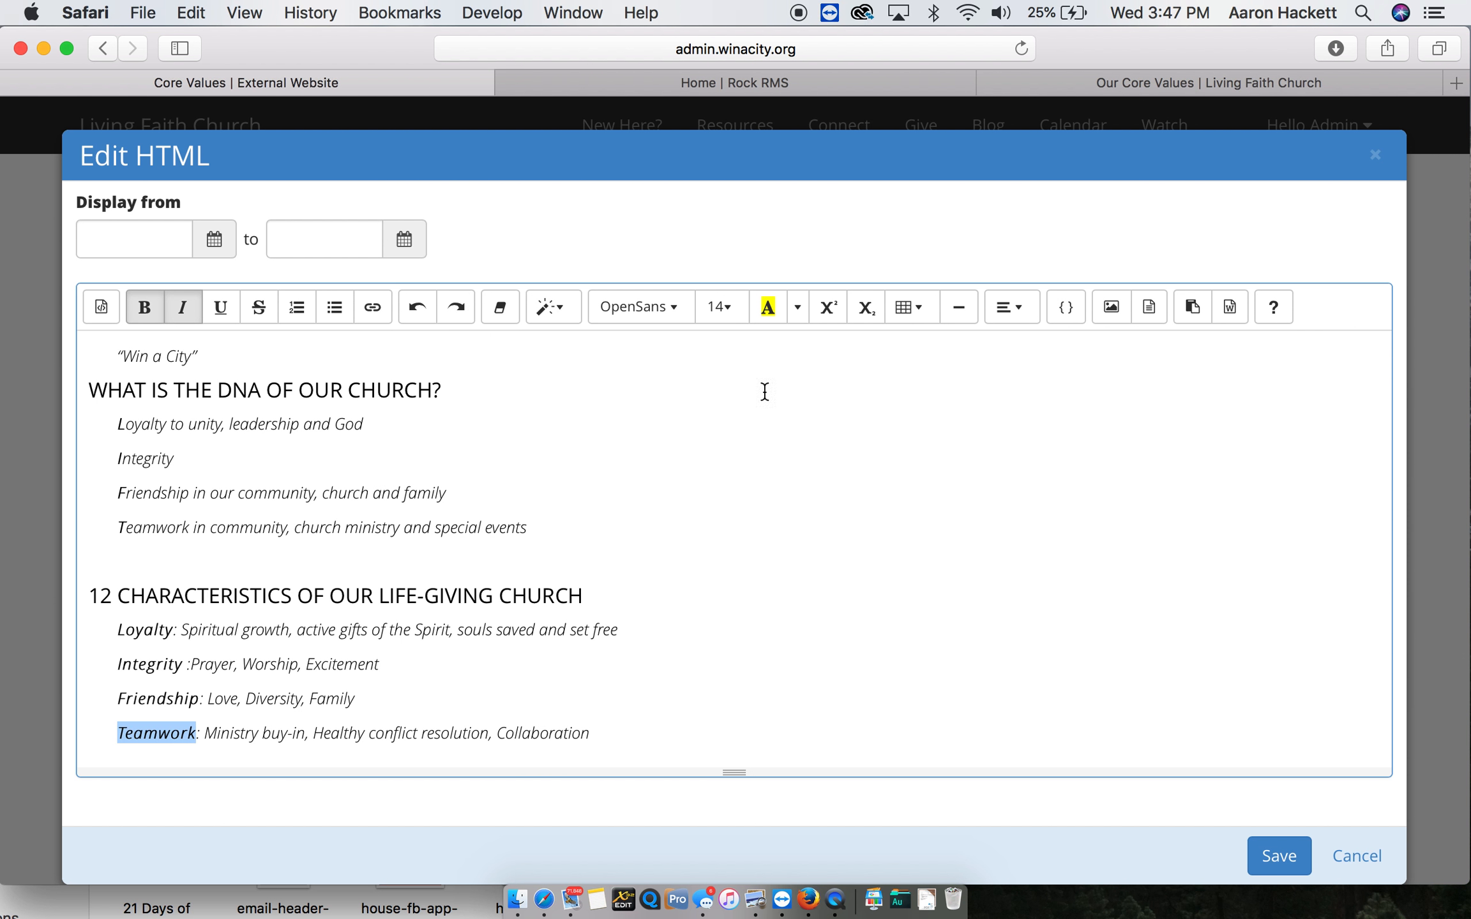
- Save the edited HTML content and review the result on the Core Values page
click(1274, 858)
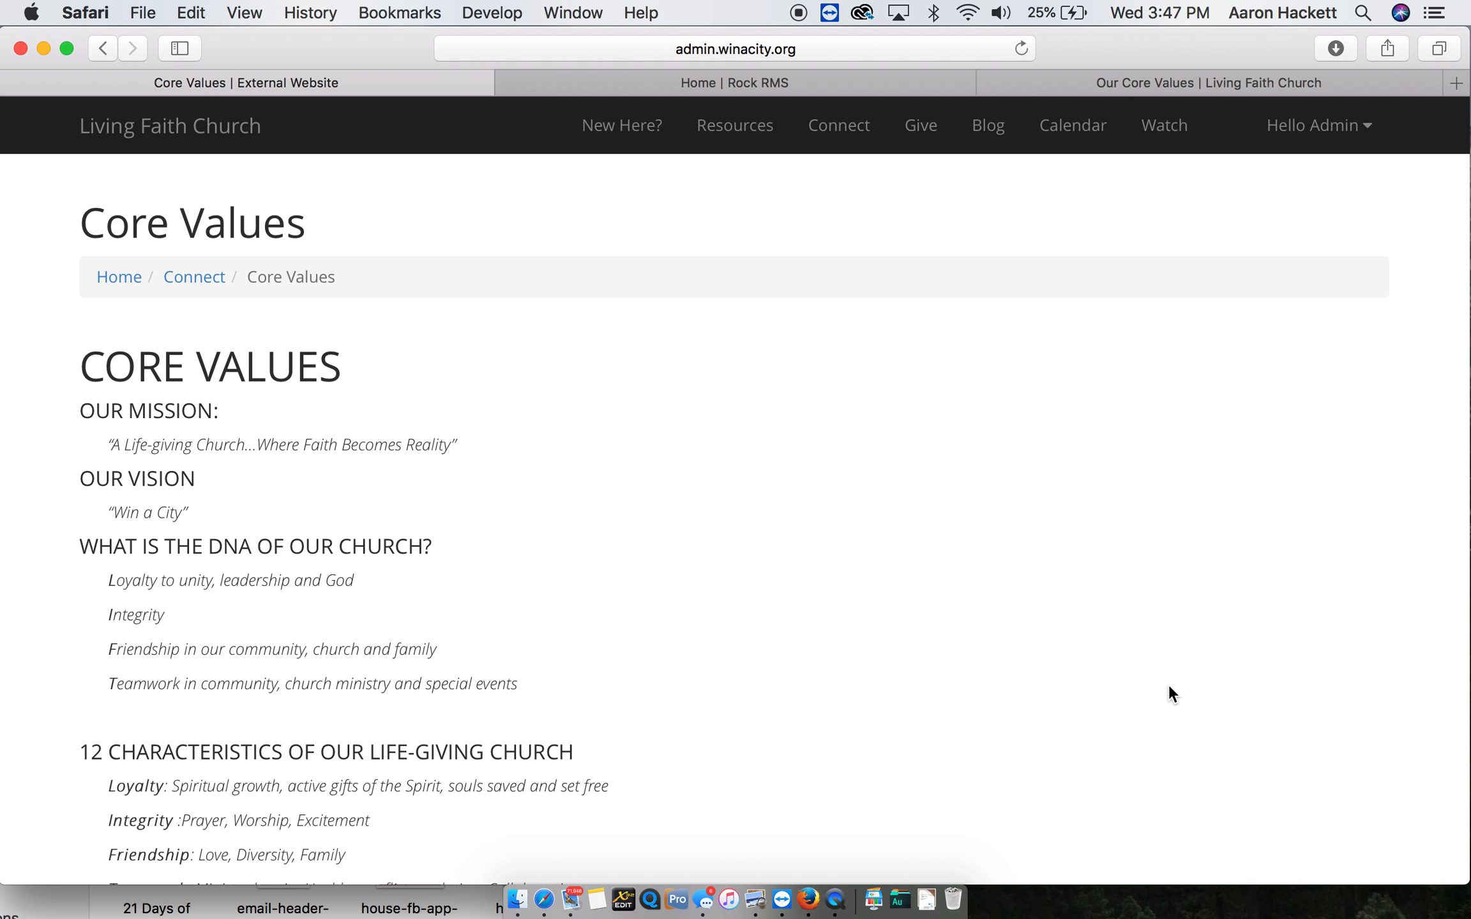
scroll(1169, 685, down, 3)
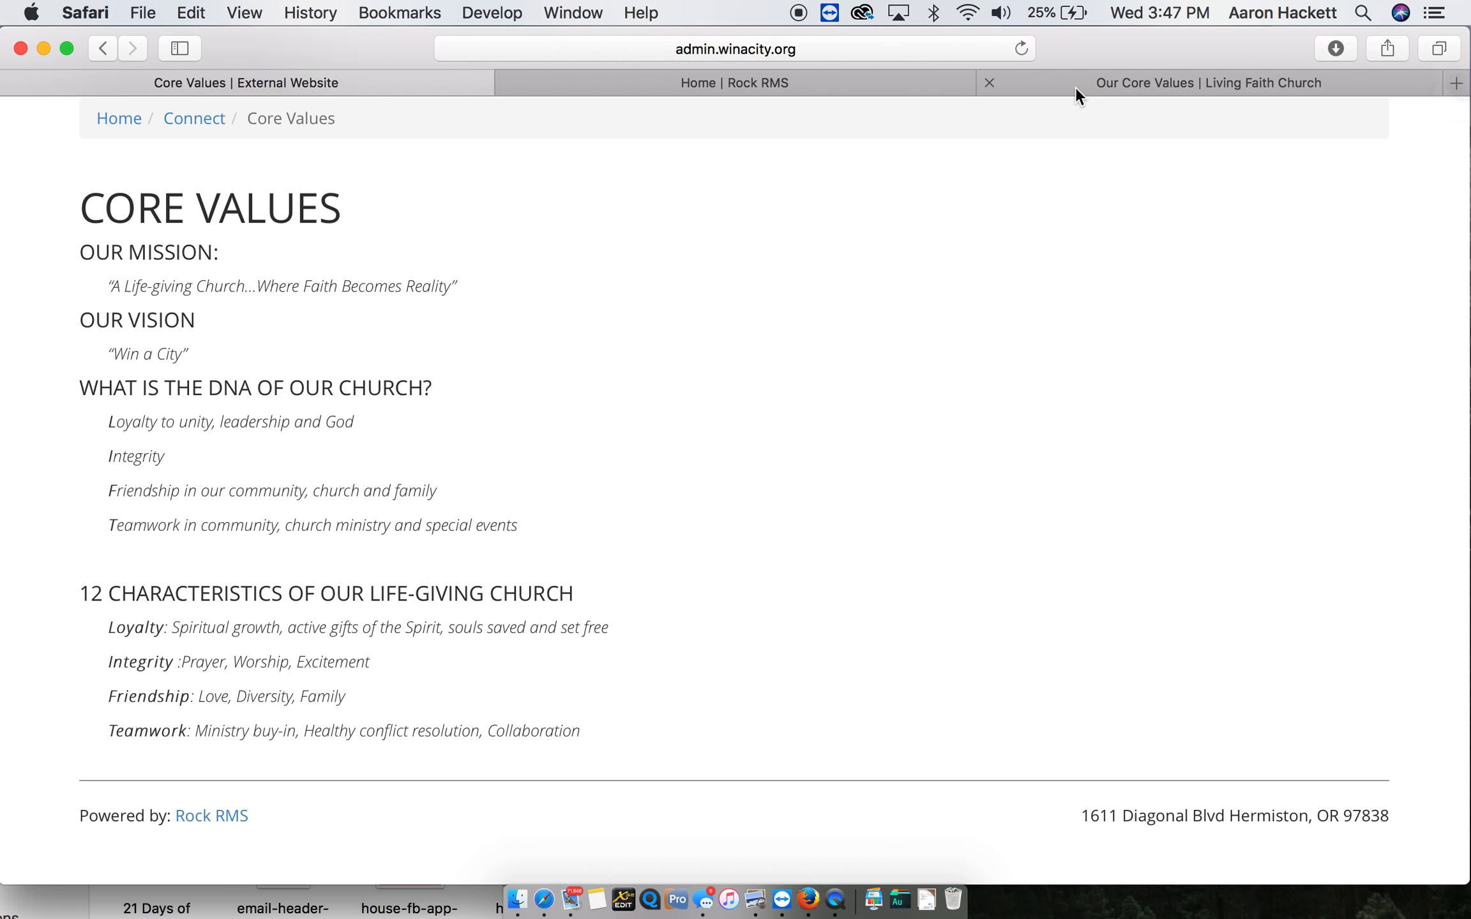
scroll(875, 448, up, 3)
scroll(874, 450, up, 1)
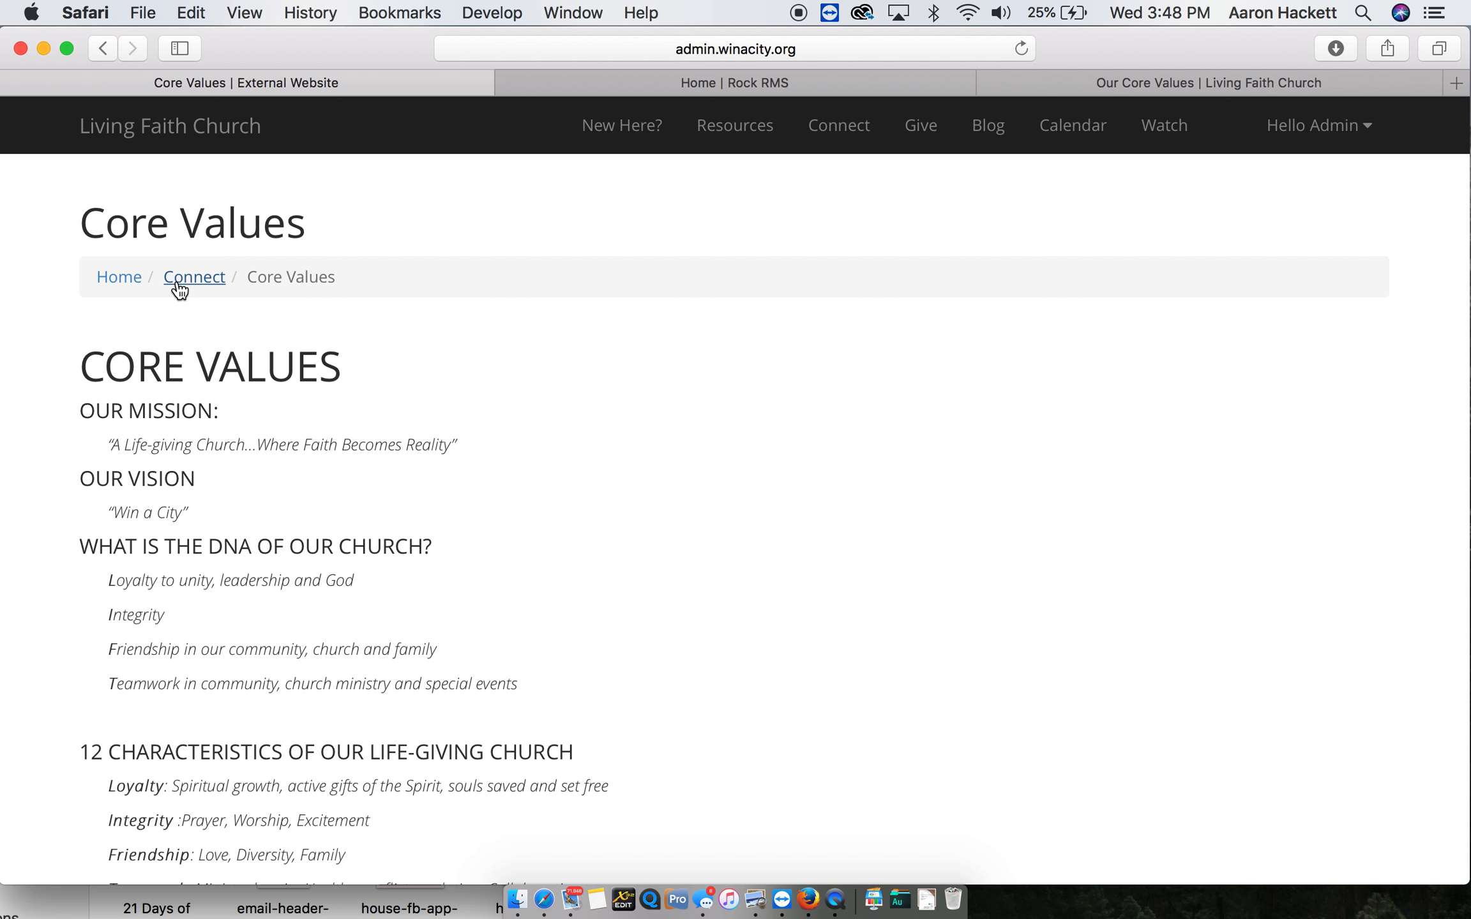
- Go to the Connect page, open Core Values from its list of child pages, and review the page content
click(840, 137)
scroll(179, 574, down, 2)
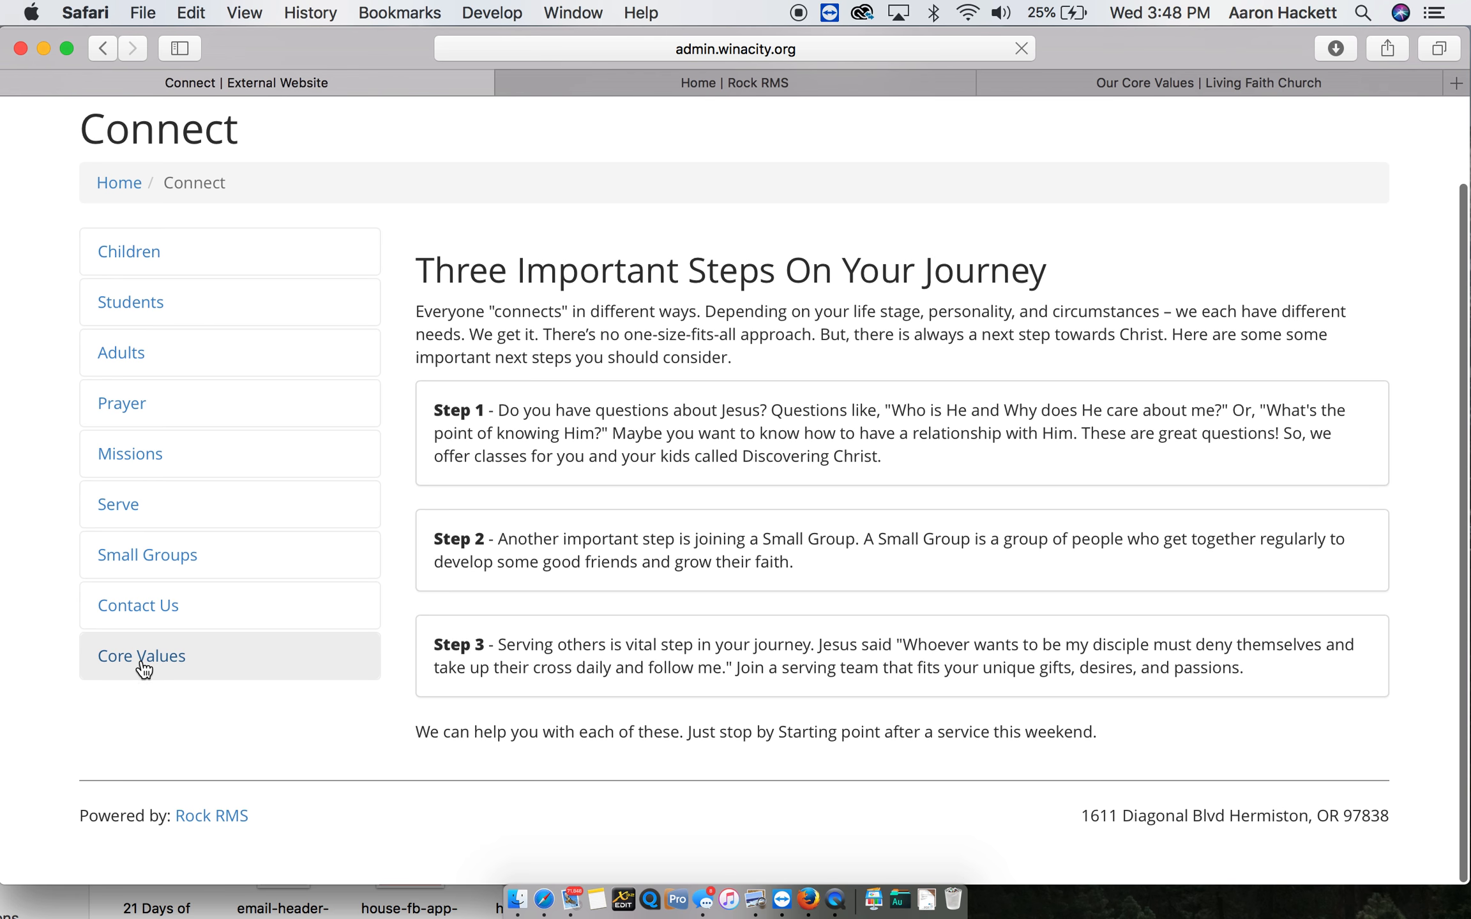
click(144, 657)
scroll(532, 594, down, 2)
scroll(534, 599, up, 3)
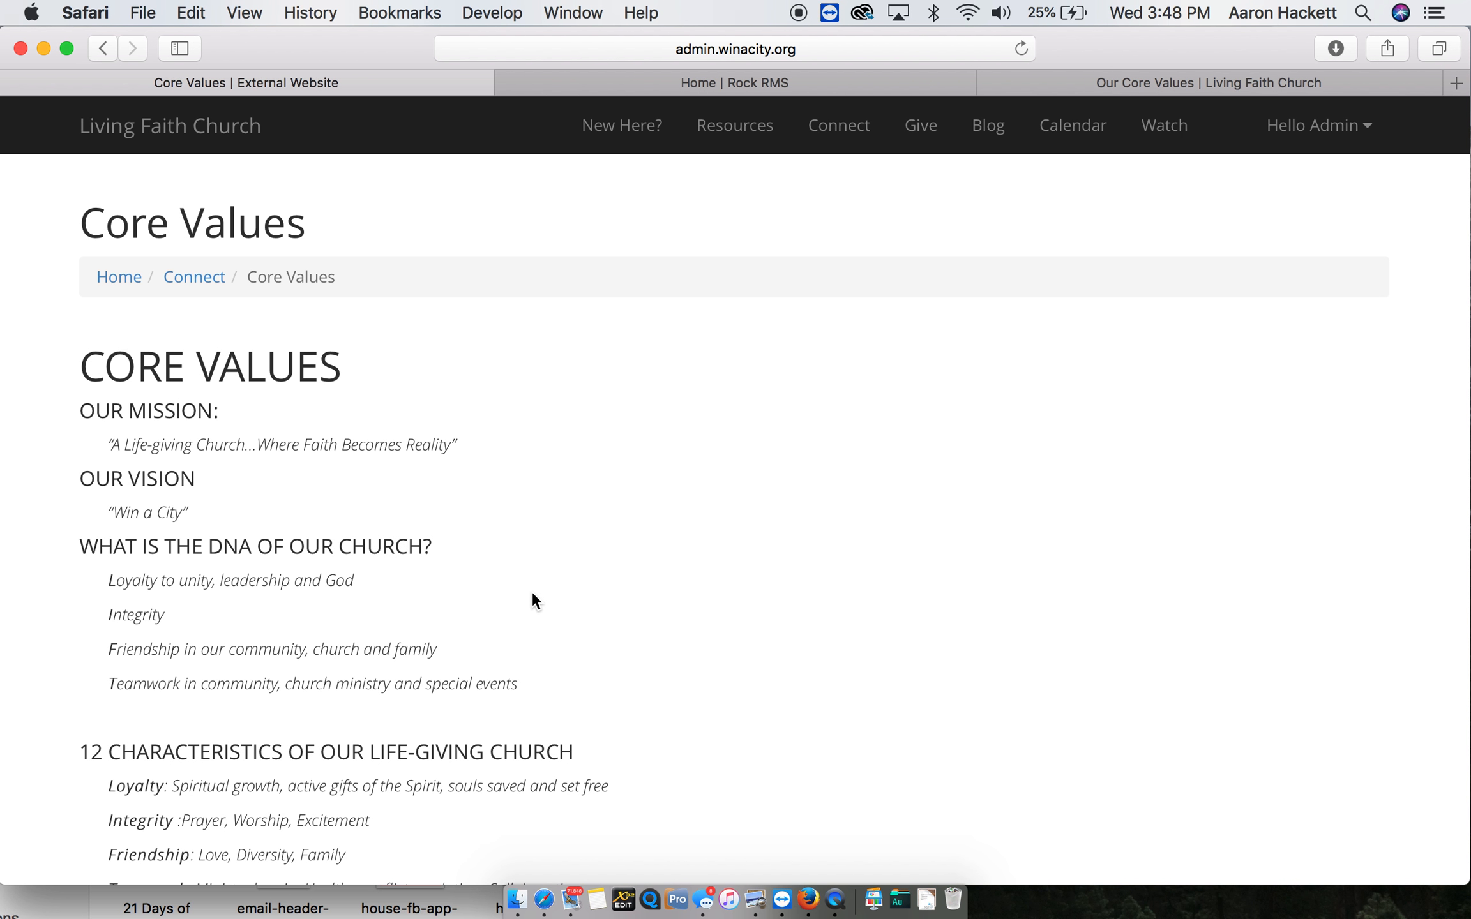
scroll(533, 594, down, 2)
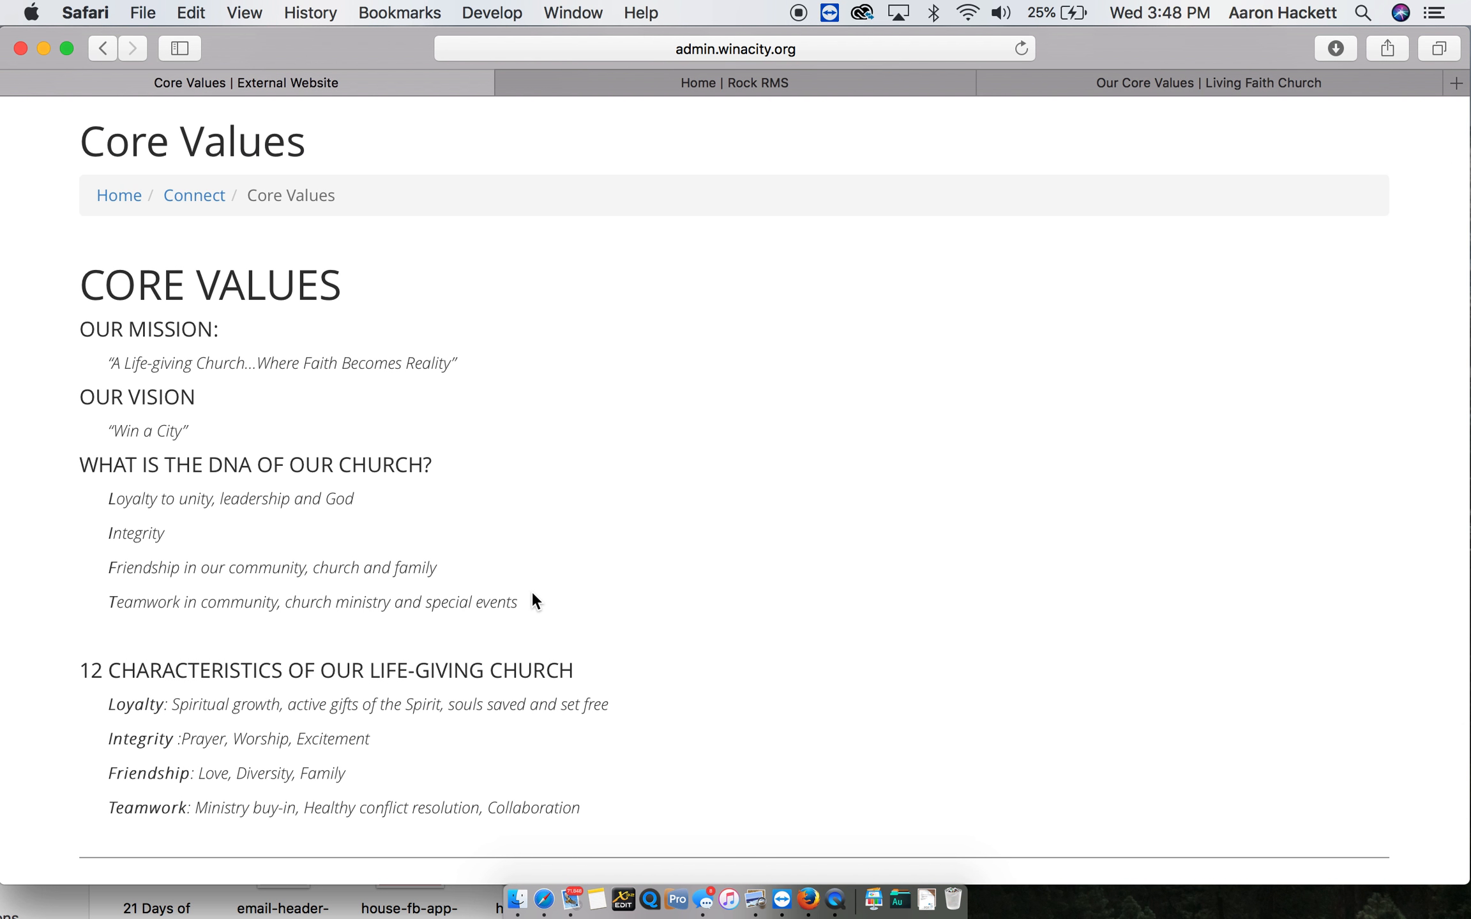
scroll(531, 600, up, 2)
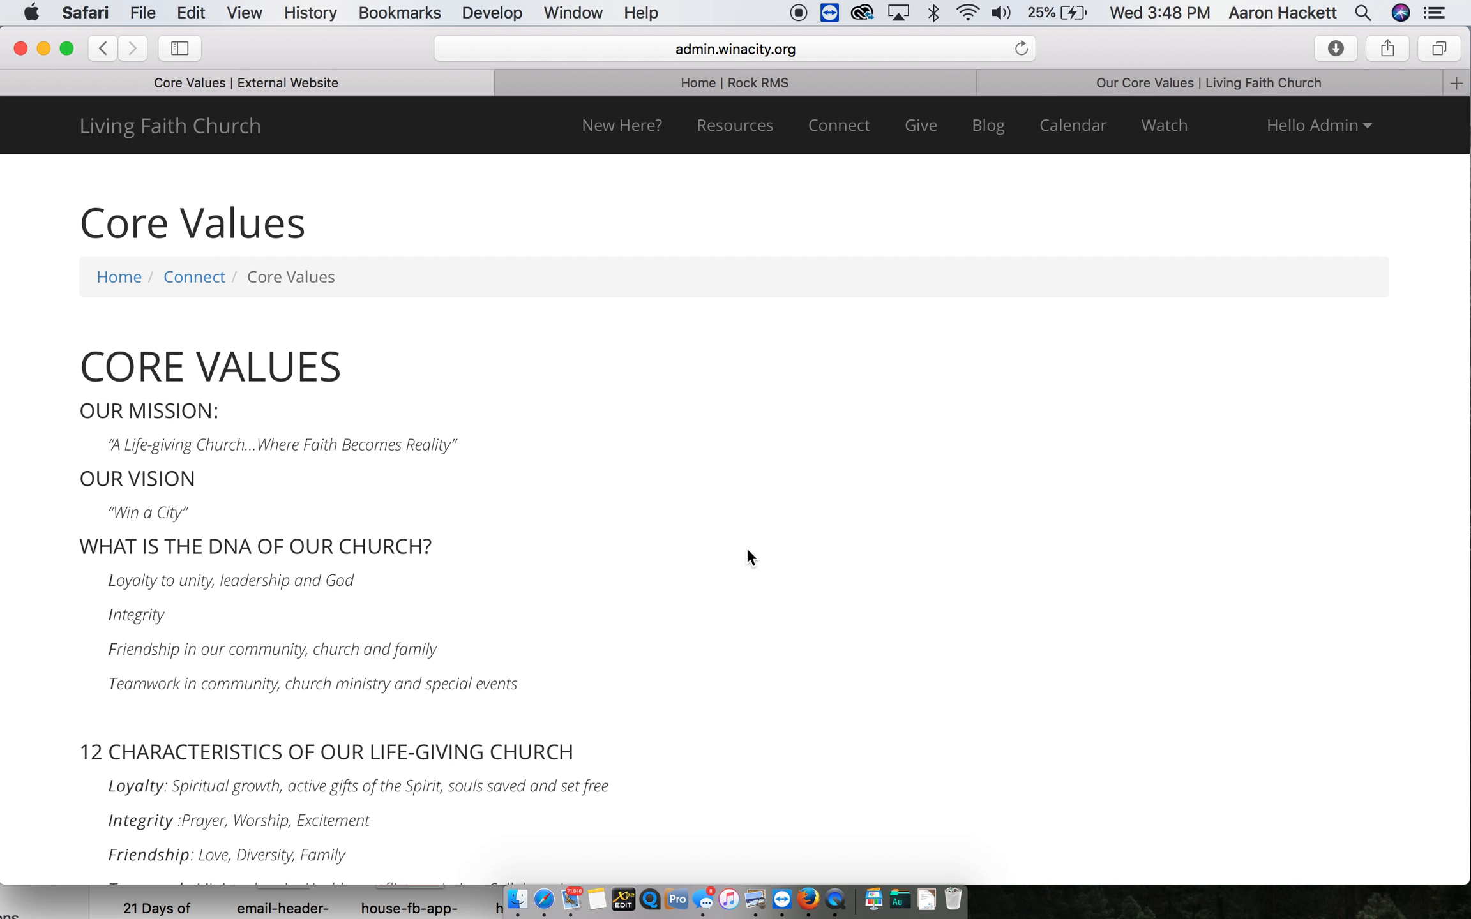
scroll(1145, 823, down, 3)
mouse_move(1180, 853)
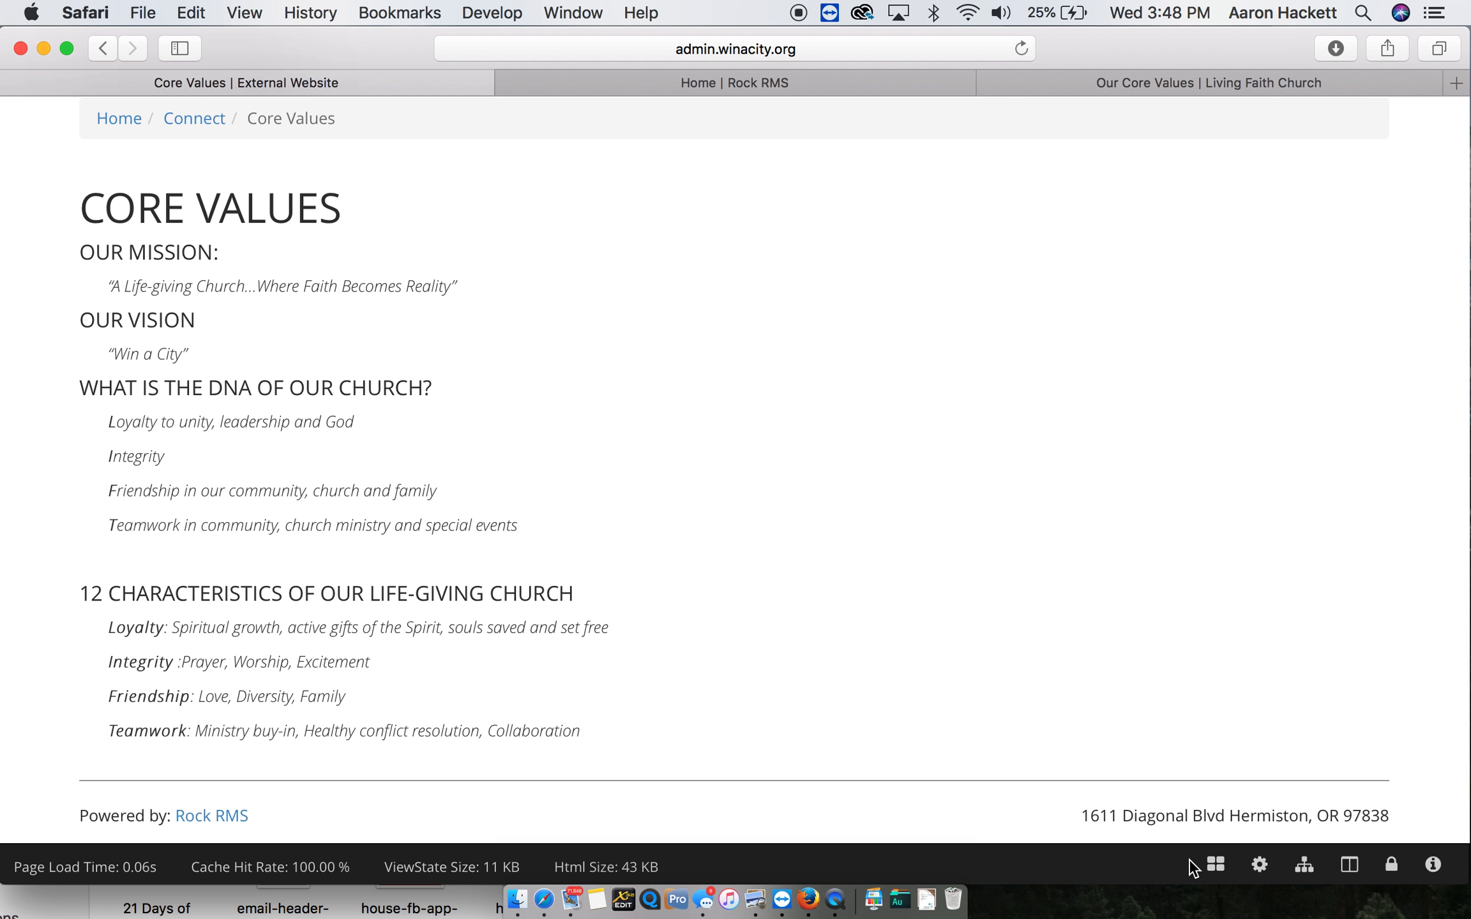